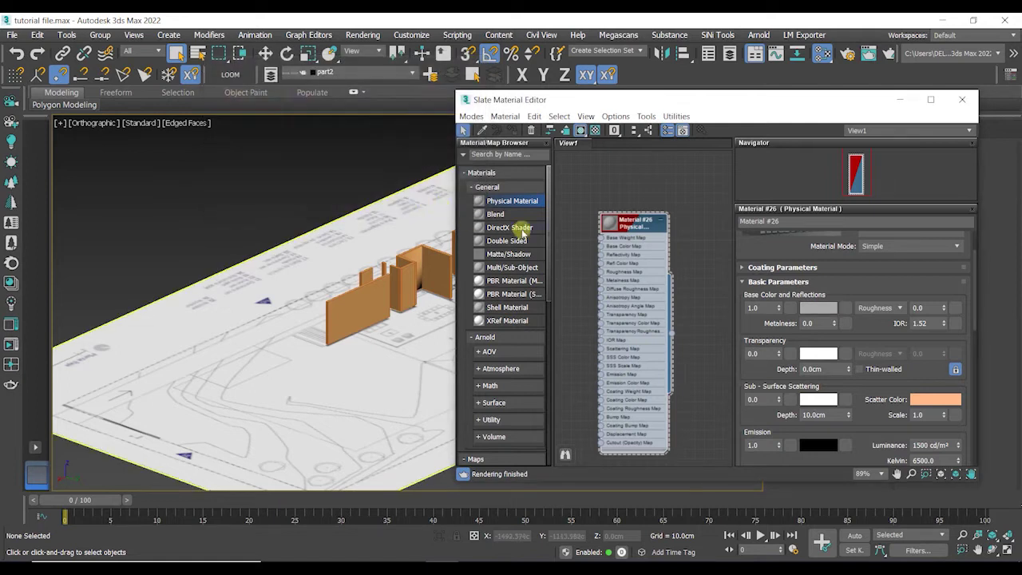
Assign the physical material Material #26 to the wall object, close the material editor and deselect the walls
drag(537, 197, 399, 276)
alt+middle_drag(407, 281, 384, 277)
click(384, 285)
click(598, 277)
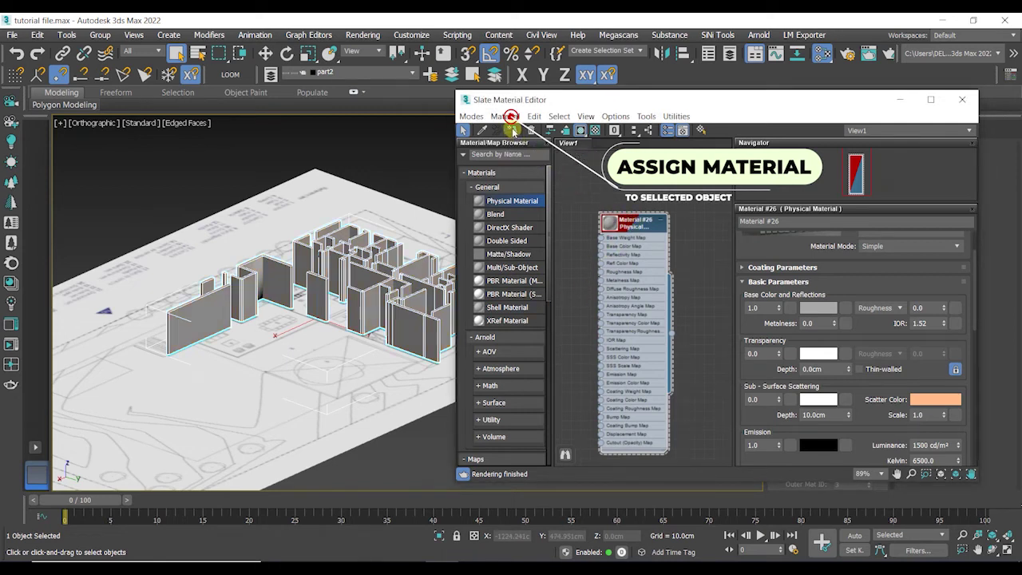
click(513, 132)
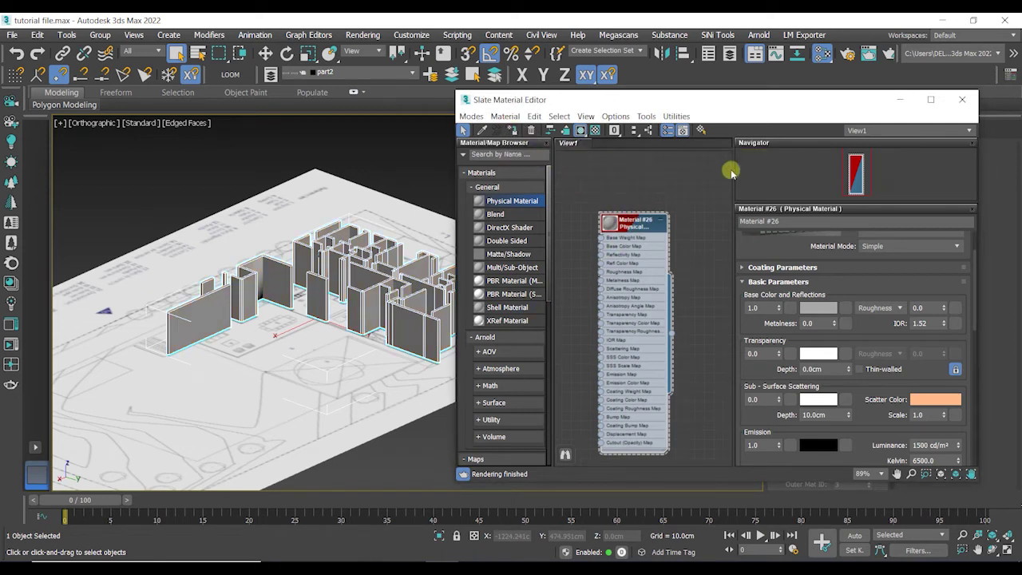
click(965, 102)
click(547, 191)
Set the wall object's display color to black, then clear the selection
scroll(531, 258, up, 3)
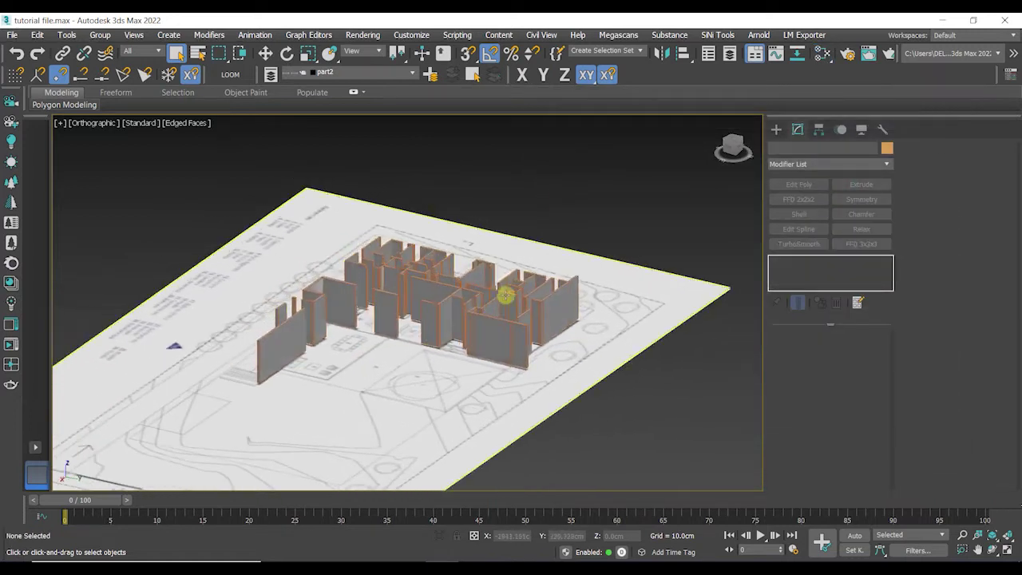
click(482, 306)
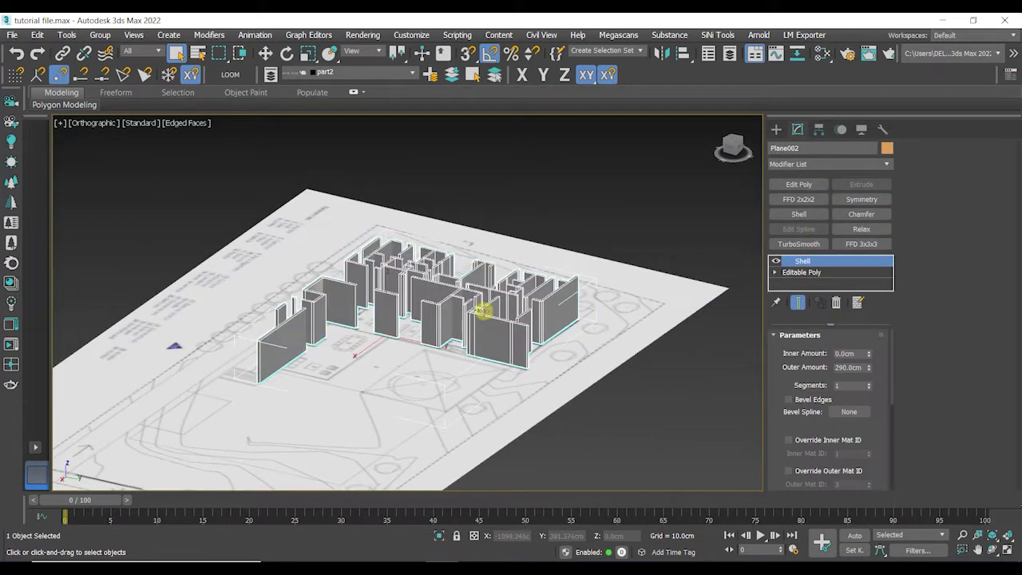
click(887, 148)
click(644, 329)
click(600, 380)
click(521, 217)
Examine the front walls around room 24 against the floor plan for where the window openings fall
mouse_move(516, 232)
alt+middle_down()
mouse_move(564, 228)
mouse_move(527, 226)
alt+middle_up()
scroll(470, 314, up, 3)
scroll(473, 314, up, 2)
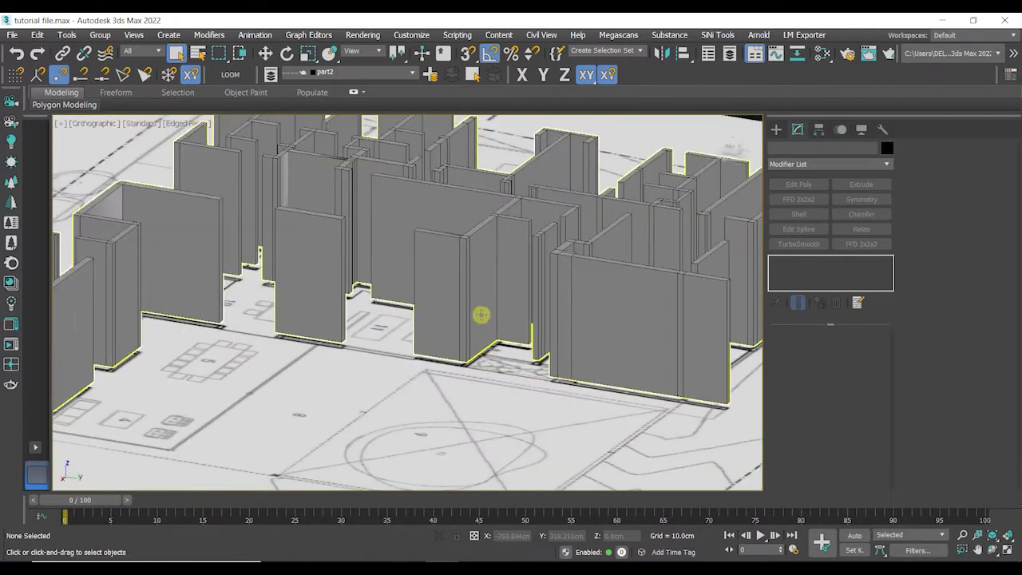
scroll(481, 315, up, 2)
scroll(479, 316, down, 2)
scroll(471, 313, up, 1)
scroll(461, 316, down, 1)
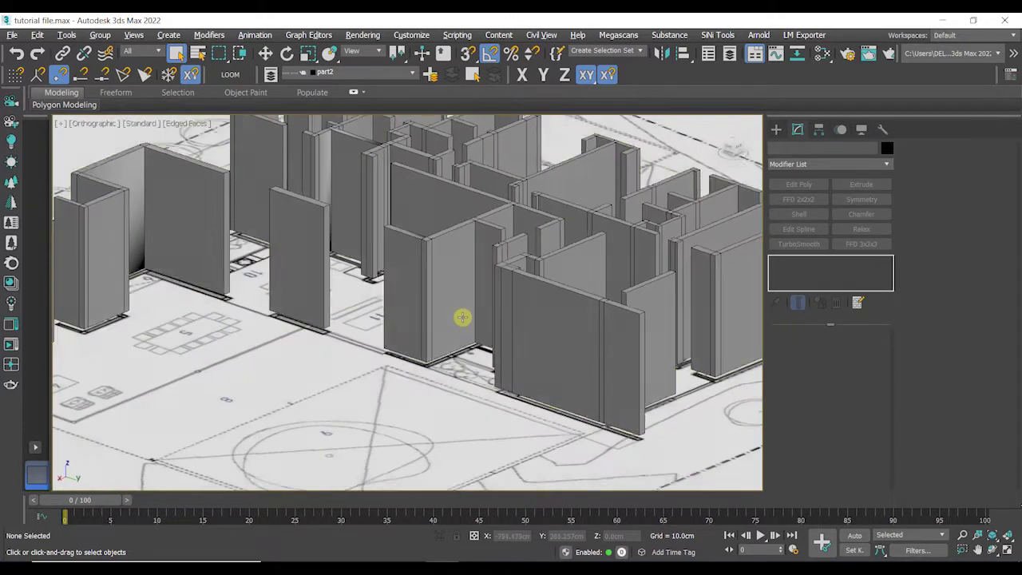
scroll(440, 358, up, 4)
scroll(440, 359, down, 3)
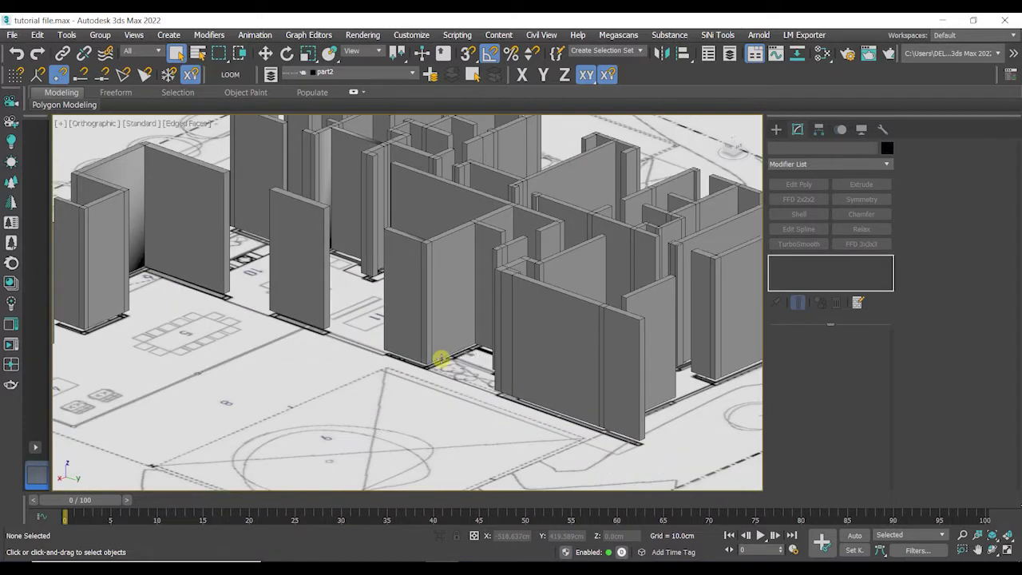
scroll(536, 372, up, 2)
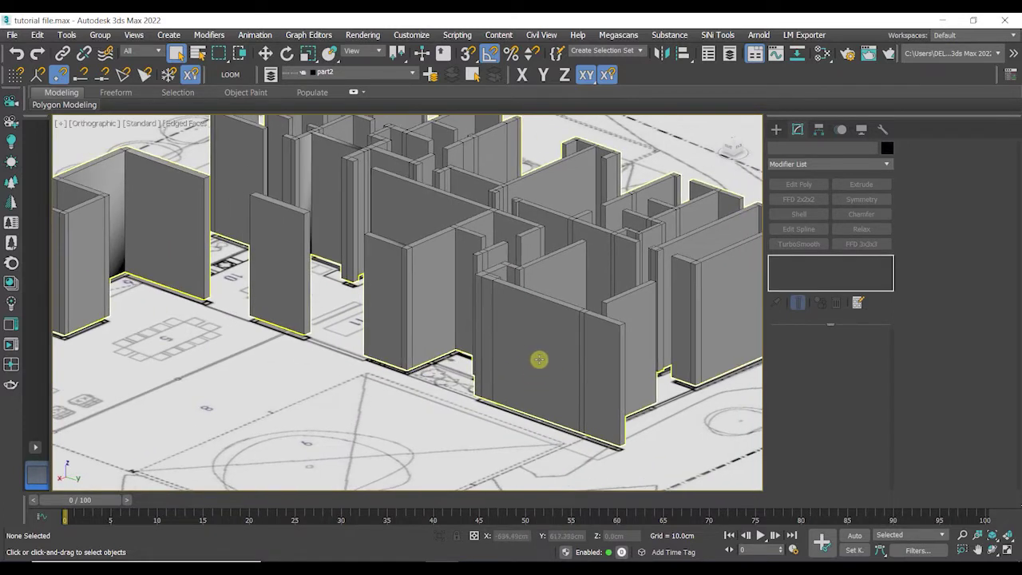
scroll(539, 361, up, 1)
scroll(540, 359, up, 2)
scroll(539, 360, down, 2)
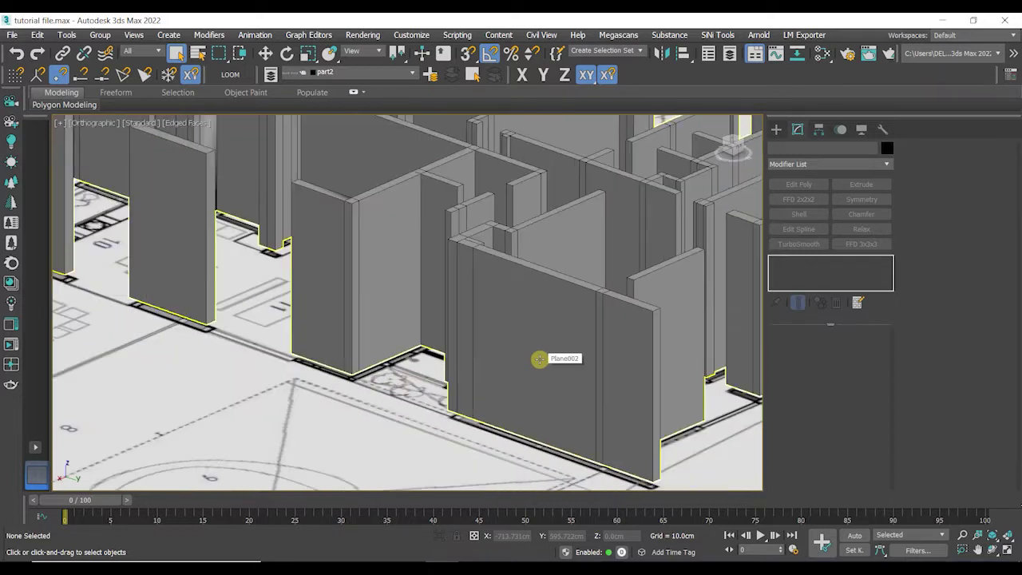
alt+middle_drag(540, 359, 484, 272)
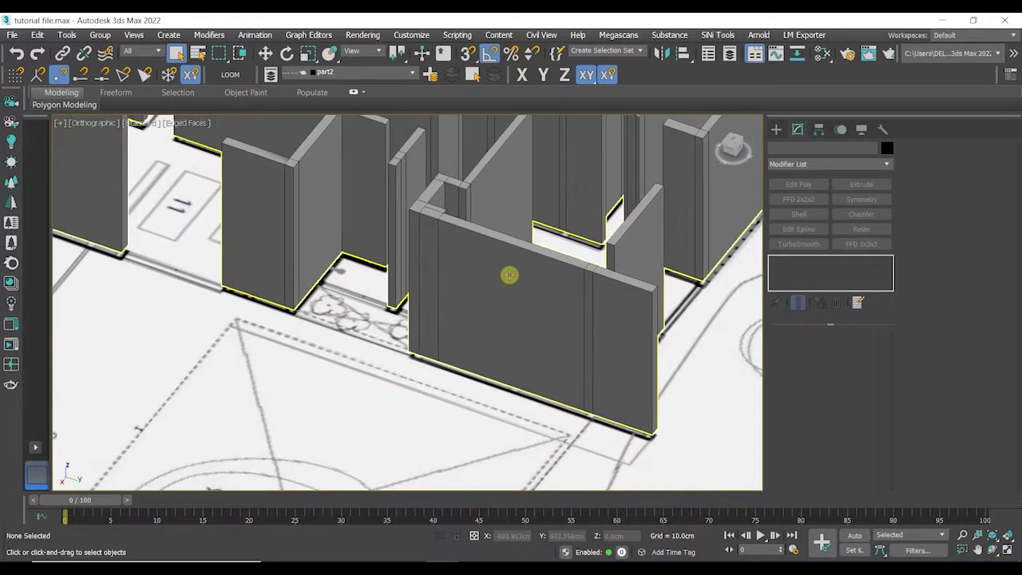
Select the wall object and turn on see-through display to reveal the plan behind the front wall
click(512, 275)
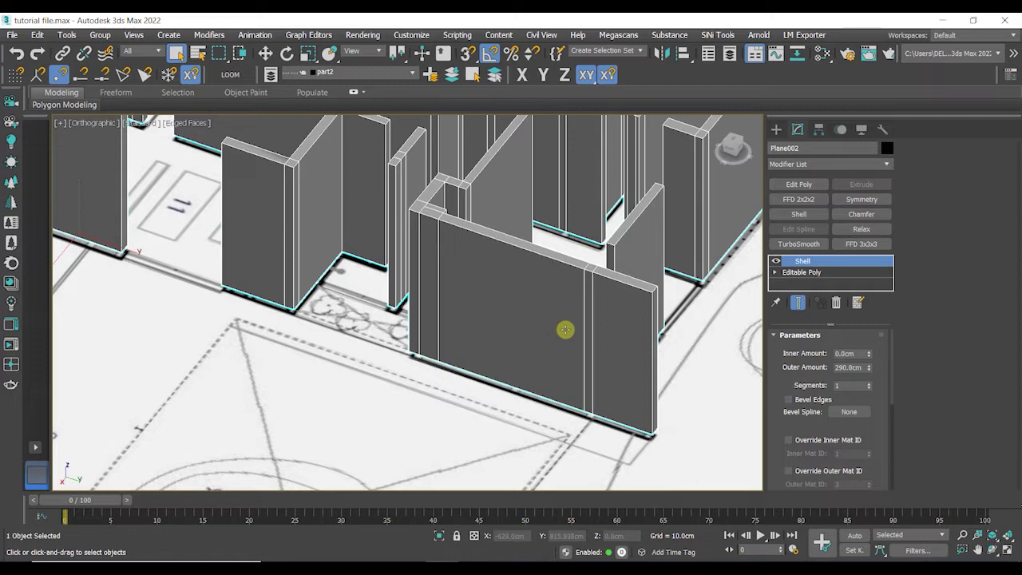
key(alt+x)
alt+middle_drag(521, 400, 509, 319)
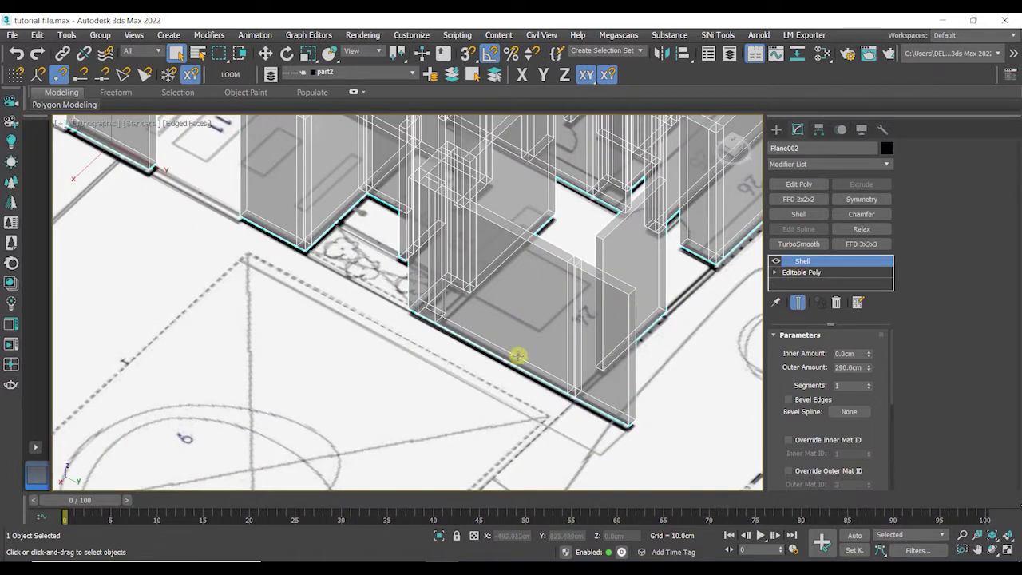
scroll(472, 384, down, 2)
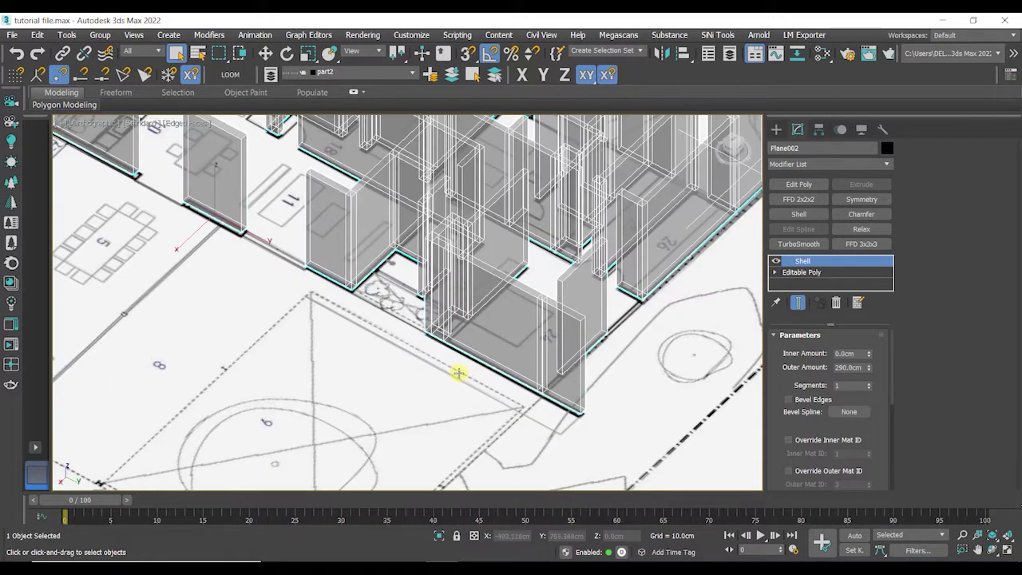
Add an Edit Poly modifier to the walls and delete the four polygons of the front wall segment at room 24
click(800, 184)
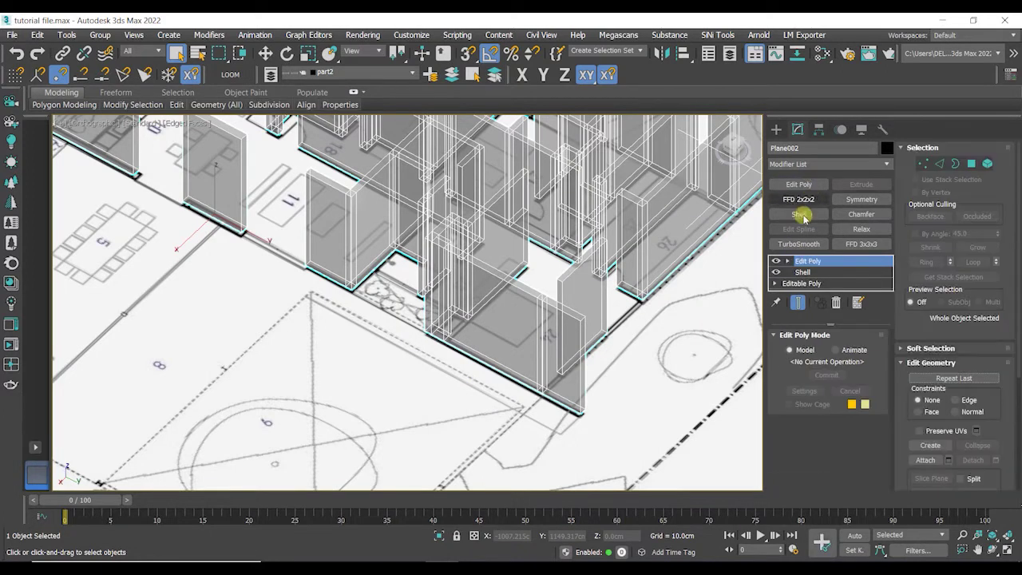
click(971, 162)
alt+middle_drag(500, 325, 532, 326)
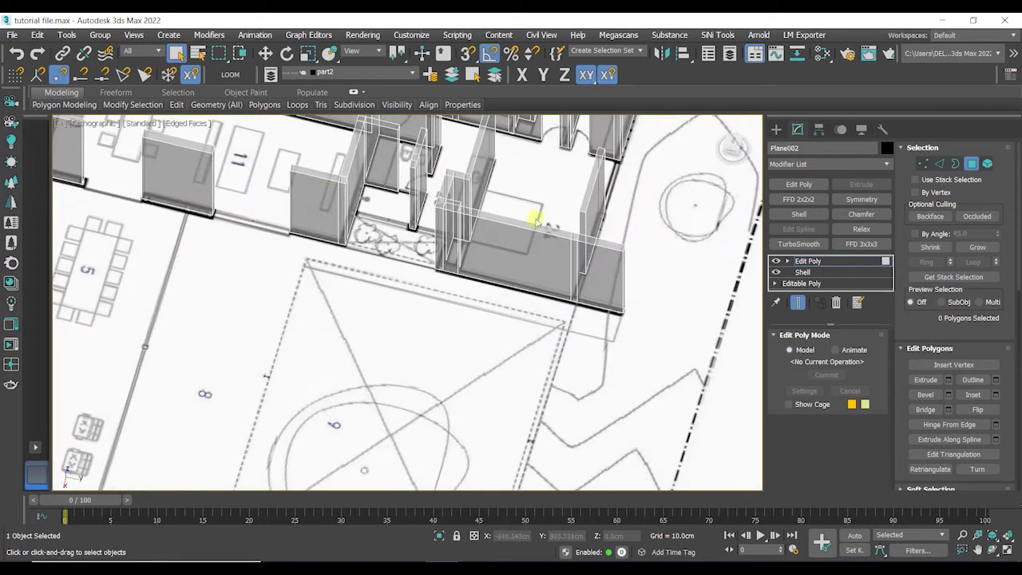
drag(517, 314, 519, 316)
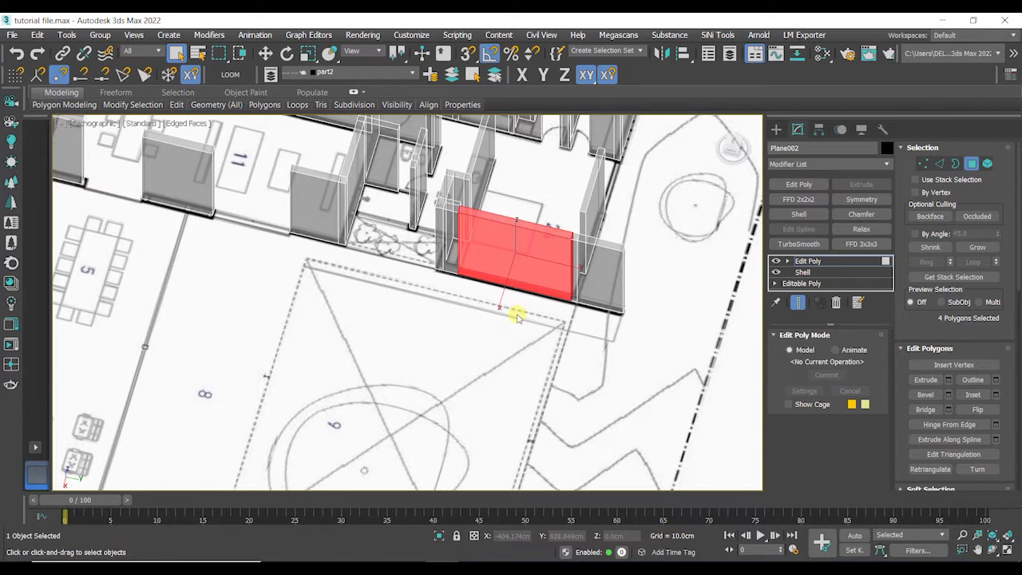
key(Delete)
Cap the open borders on both wall ends left by the removed front segment at room 24
alt+middle_drag(432, 332, 412, 316)
scroll(451, 312, up, 5)
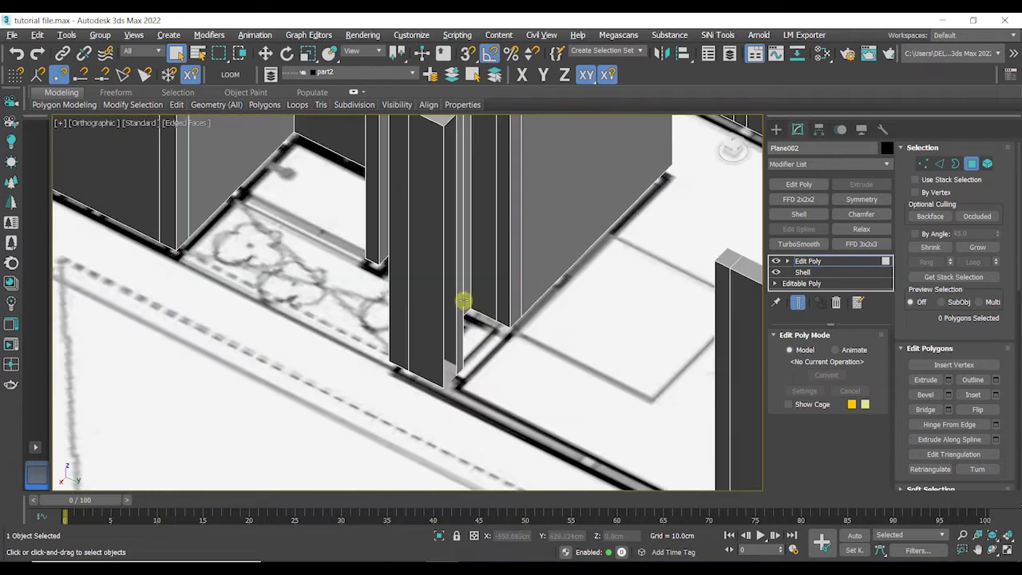
click(956, 163)
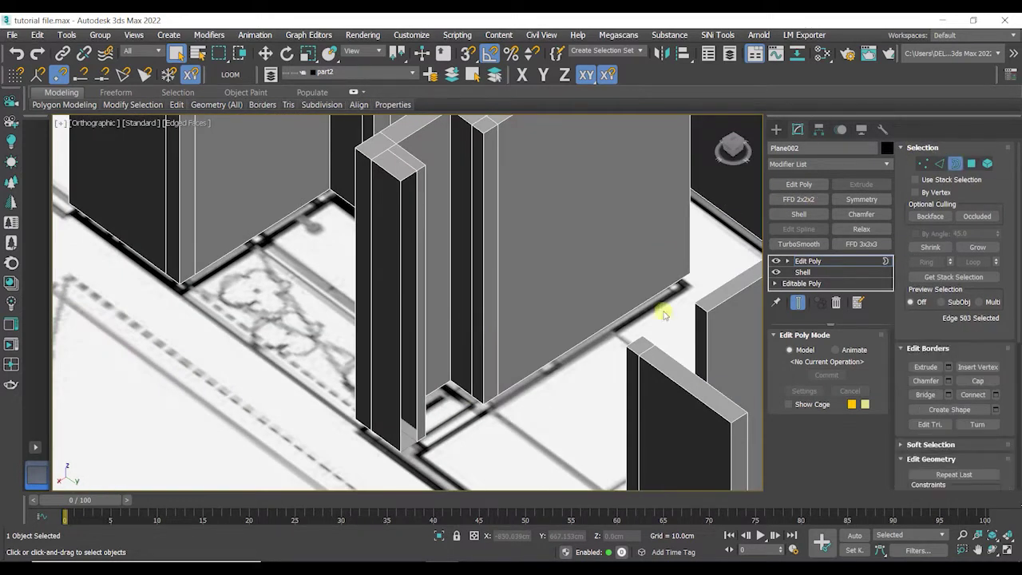
click(400, 417)
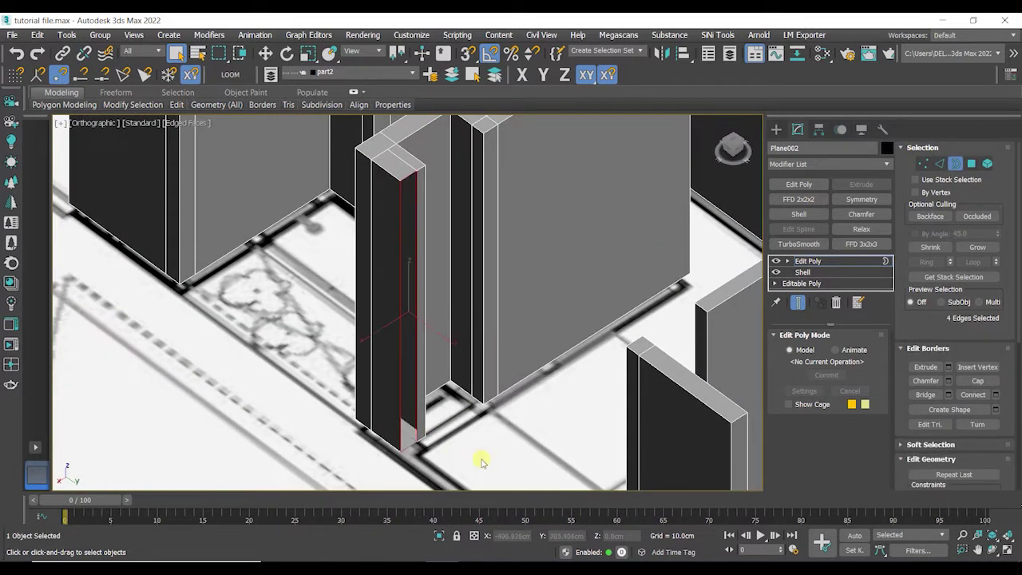
click(976, 381)
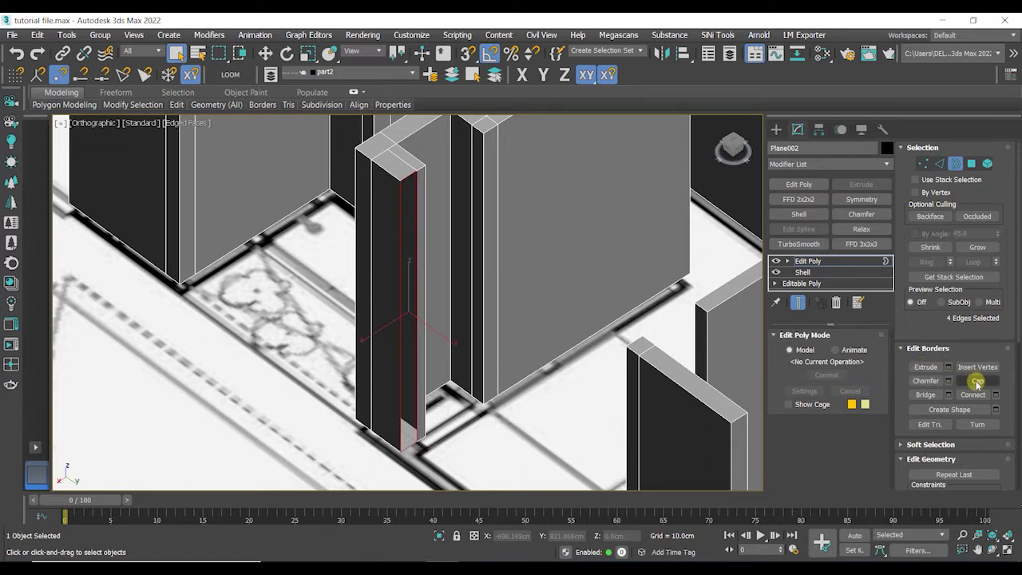
alt+middle_drag(538, 410, 644, 401)
alt+middle_drag(637, 274, 529, 439)
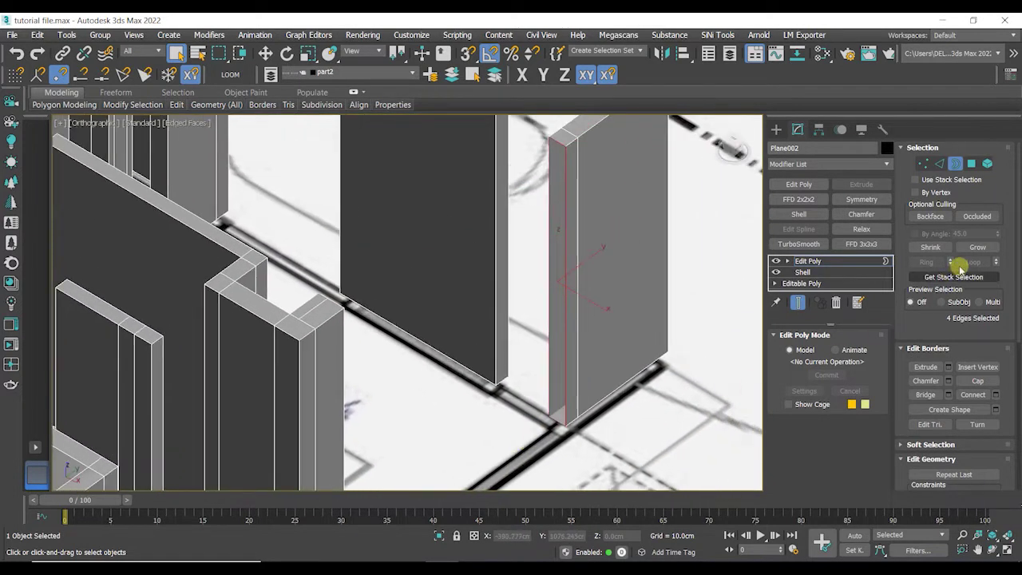
click(977, 381)
alt+middle_drag(671, 419, 475, 441)
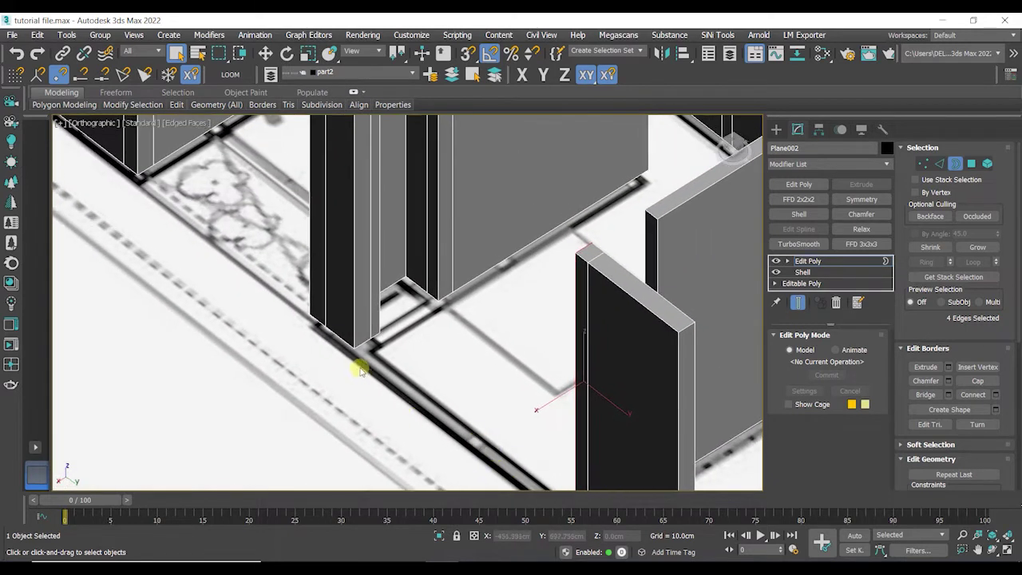
Extrude the two end polygons of the front wall stub beside the planter about 130 cm along Y toward the opposite stub
click(971, 165)
click(354, 261)
alt+middle_drag(392, 326, 372, 237)
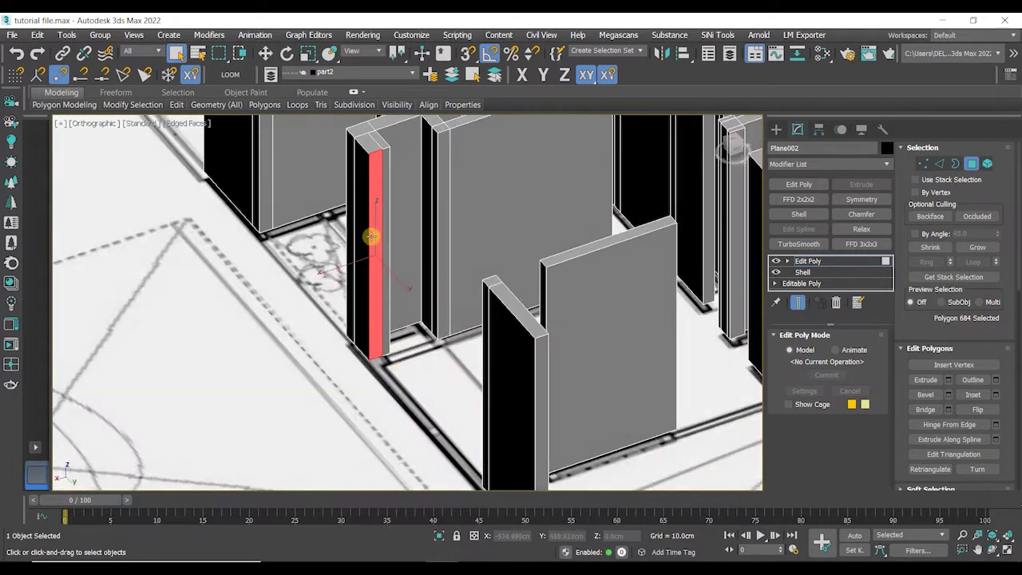
ctrl+click(387, 234)
alt+middle_drag(422, 388, 456, 380)
key(w)
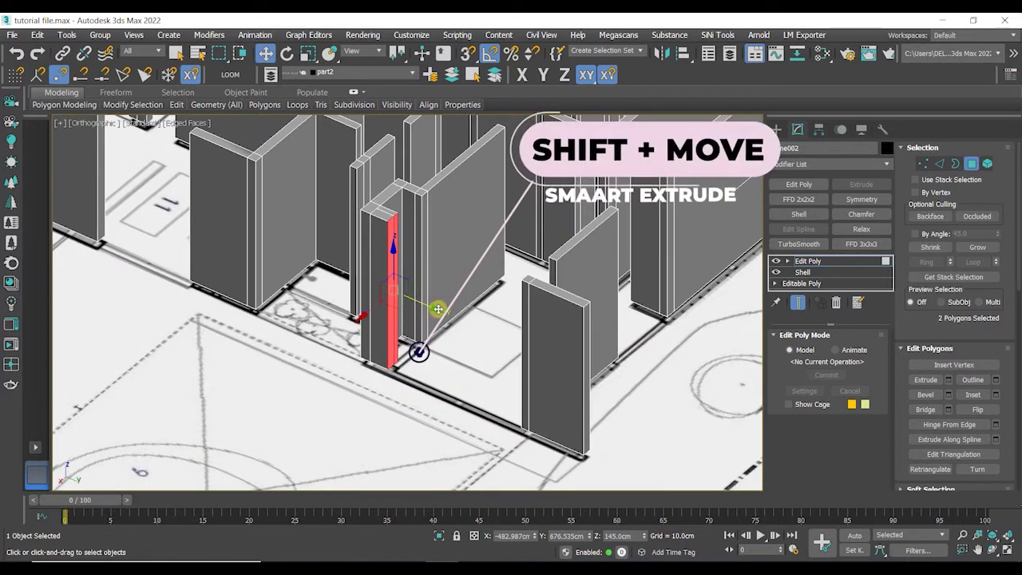
shift+drag(430, 306, 496, 349)
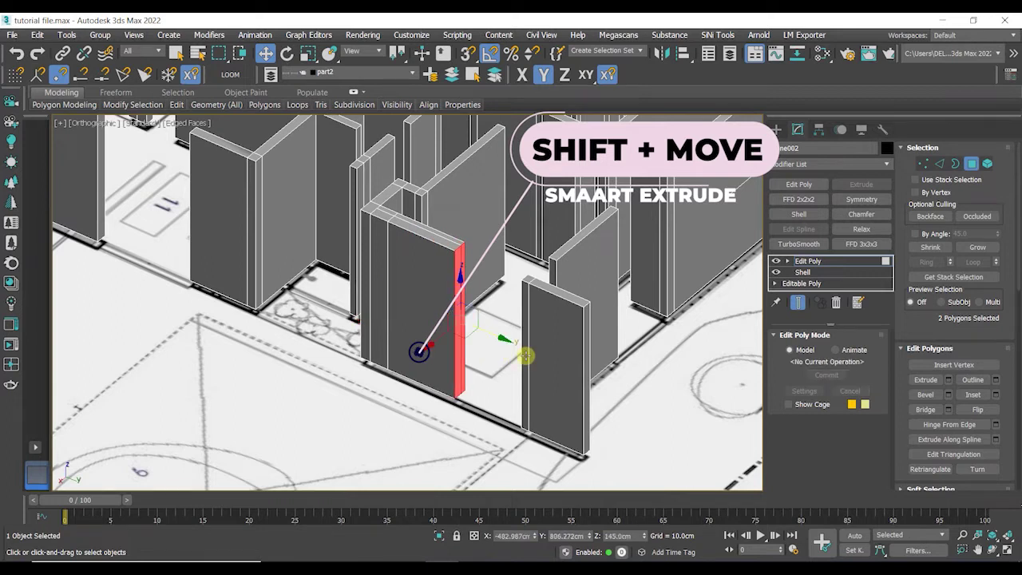
Move the extruded wall end along Y to about 813 cm, matching the start of the window opening on the plan
key(t)
key(z)
scroll(406, 309, down, 8)
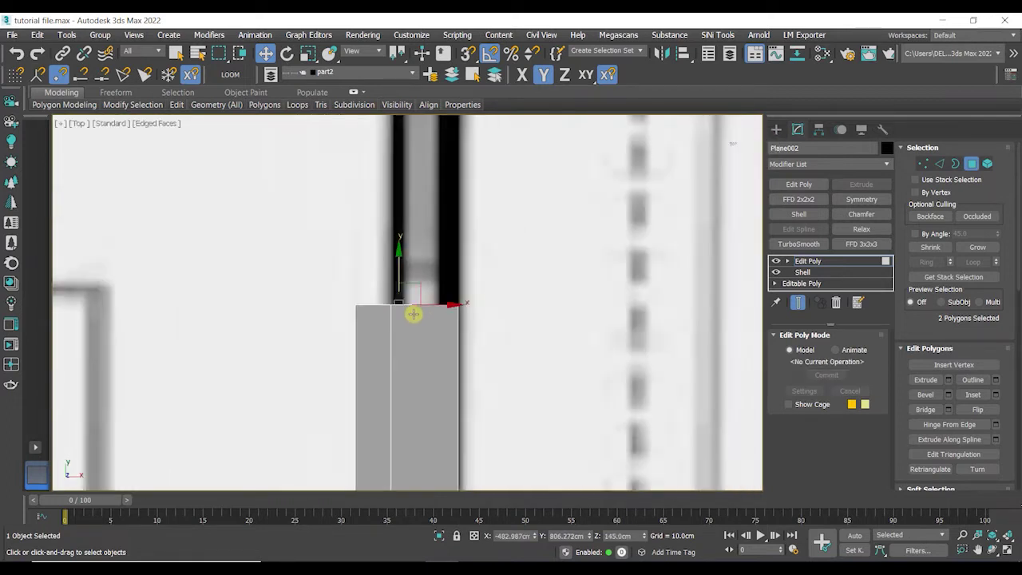
scroll(413, 314, down, 5)
drag(413, 276, 416, 265)
alt+middle_drag(527, 329, 385, 276)
key(p)
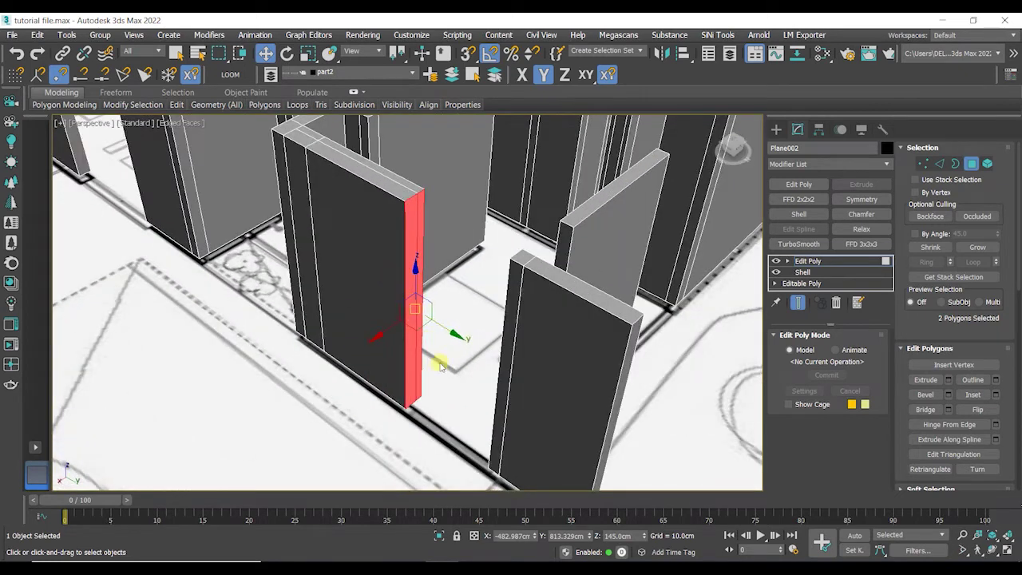
Leave polygon editing and deselect the wall object after the front window opening at room 24
scroll(456, 387, down, 3)
alt+middle_drag(456, 386, 463, 427)
click(441, 429)
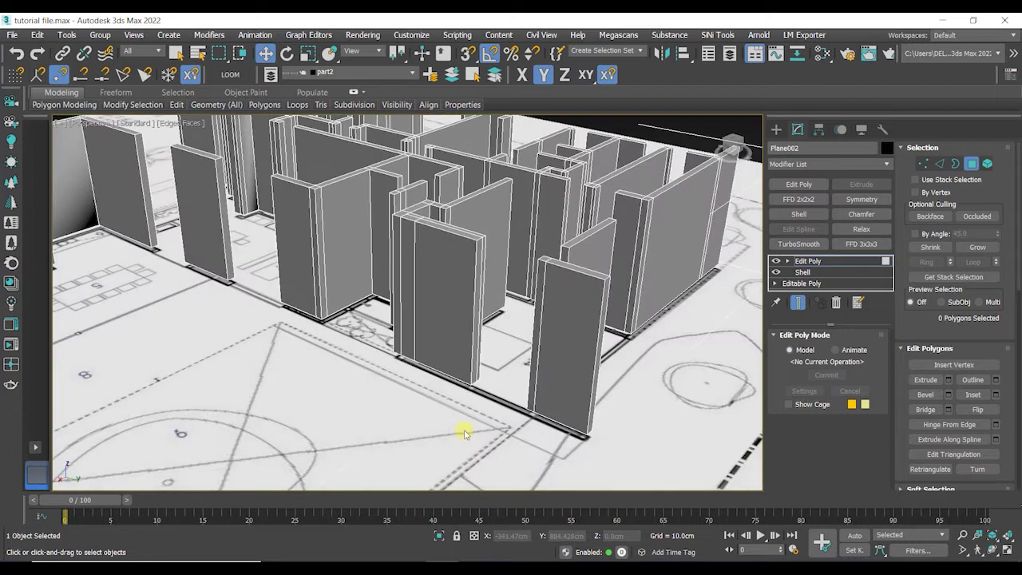
click(973, 166)
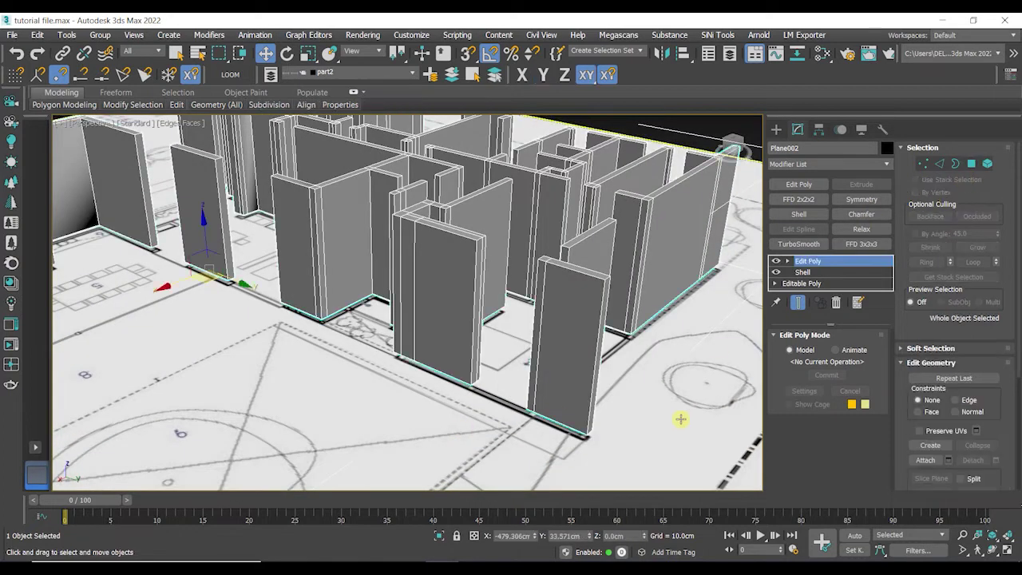
click(489, 433)
scroll(479, 433, down, 3)
click(468, 375)
alt+middle_drag(467, 375, 471, 404)
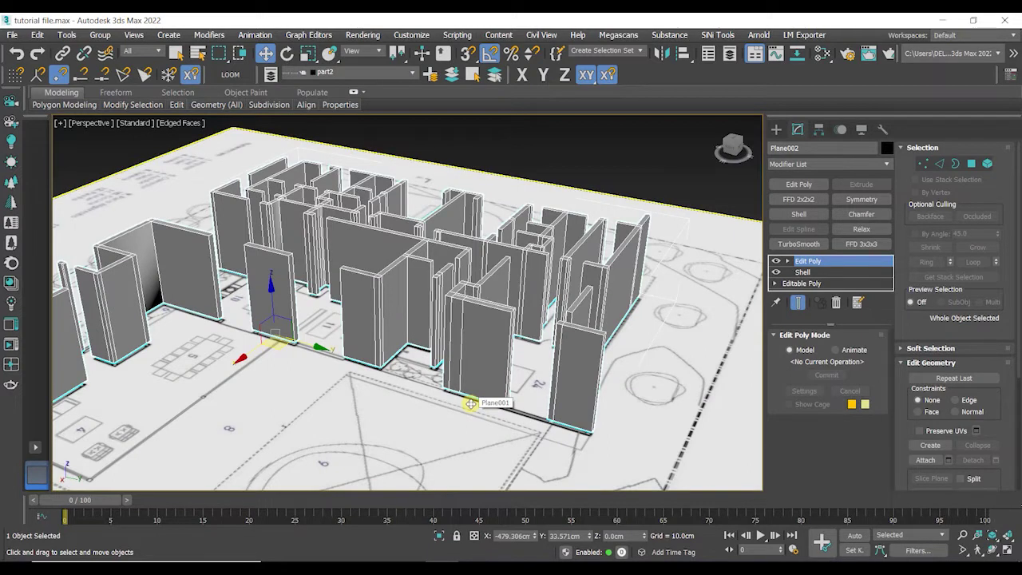
click(655, 171)
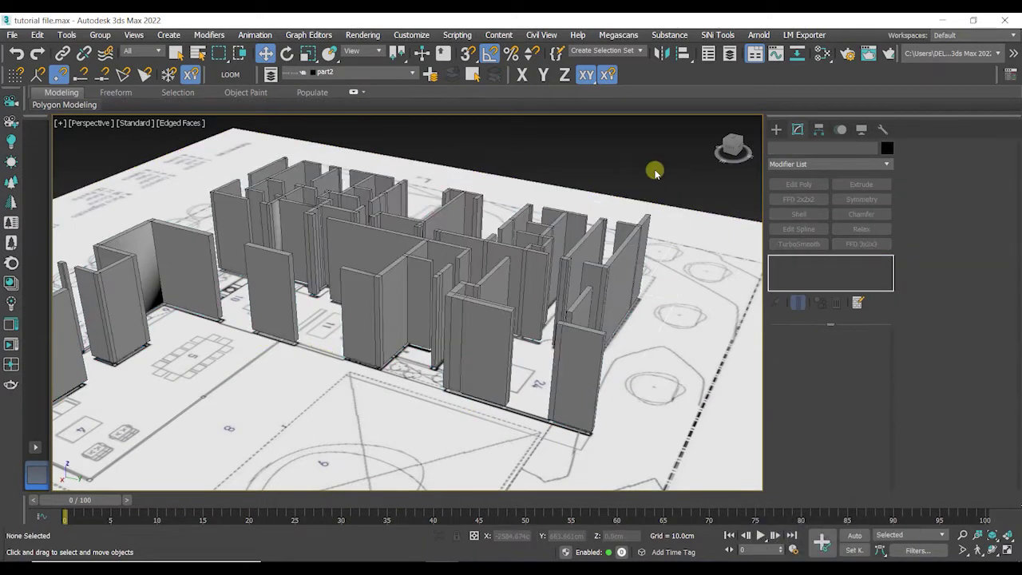
Select the wall object and, in polygon editing, pick the polygon facing the planter on the wall near room 24
scroll(398, 339, up, 8)
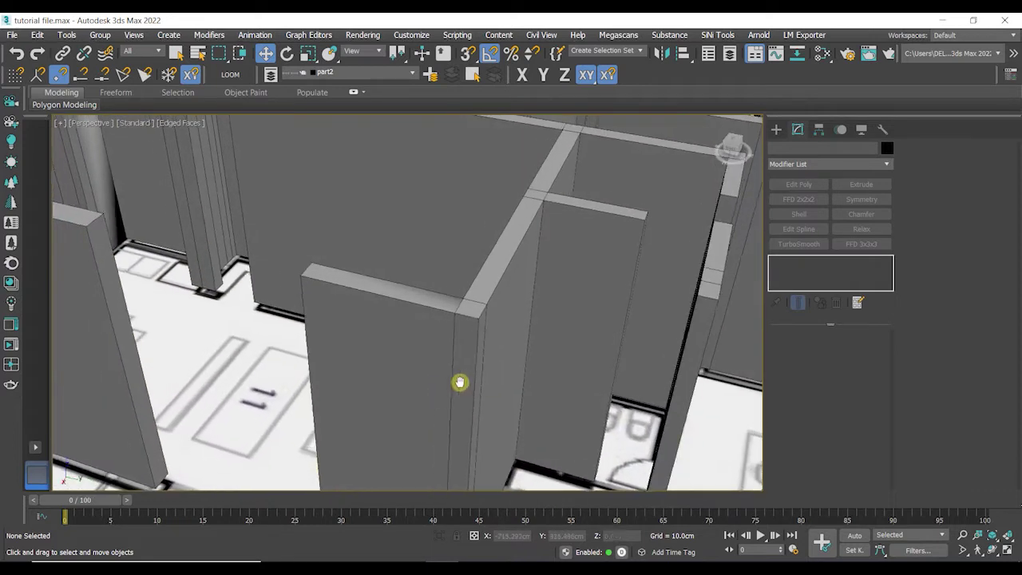
middle_drag(460, 381, 162, 177)
alt+middle_drag(326, 301, 429, 337)
alt+middle_drag(479, 404, 472, 518)
scroll(445, 322, down, 5)
middle_drag(444, 322, 400, 366)
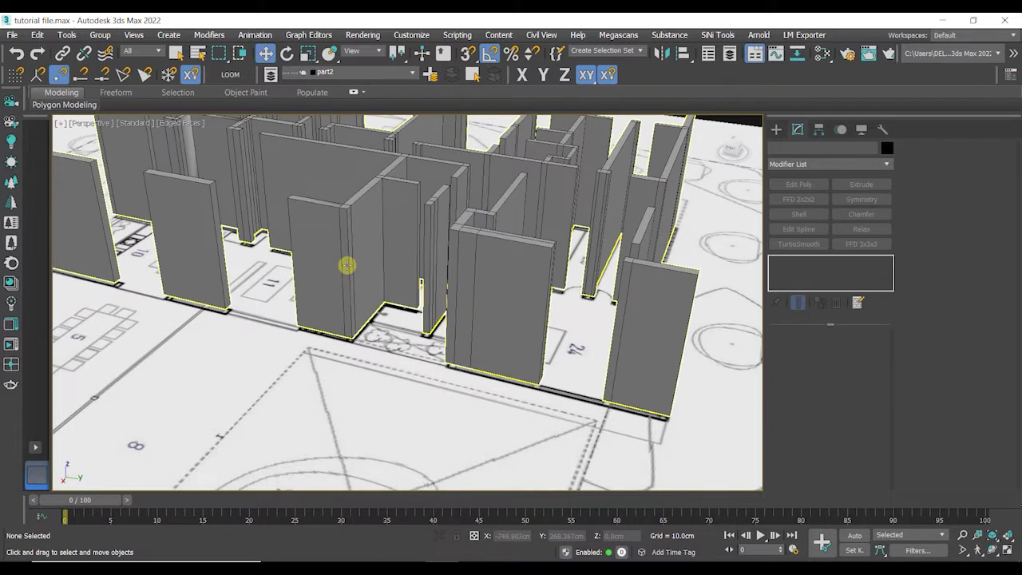
click(347, 266)
key(4)
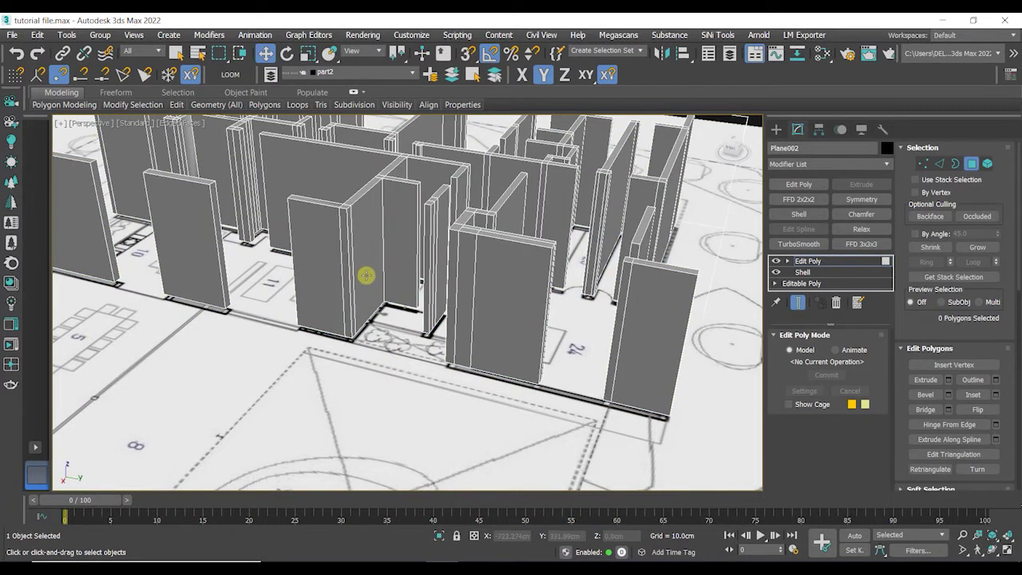
click(365, 275)
scroll(410, 339, up, 3)
middle_drag(415, 338, 340, 363)
click(471, 285)
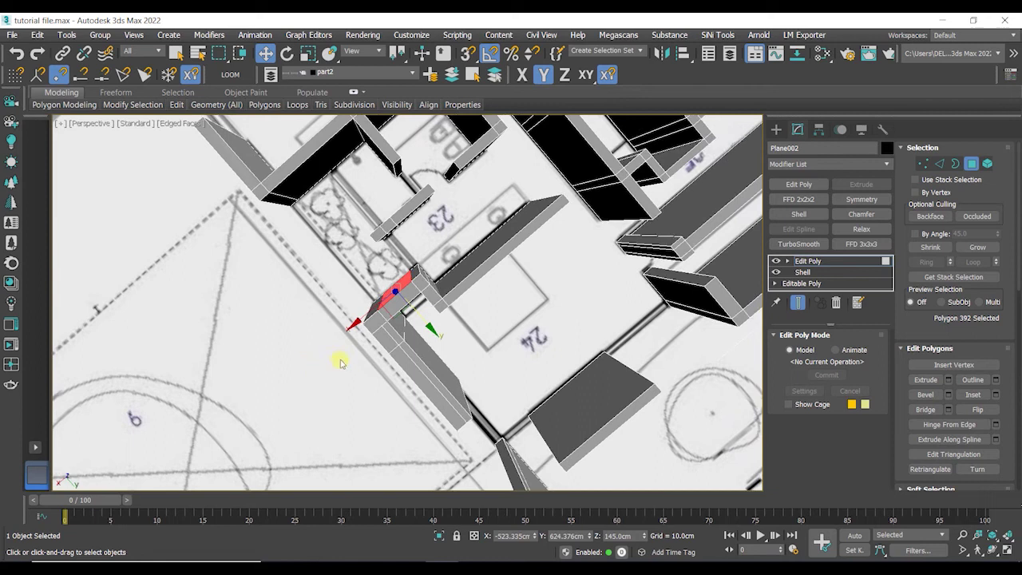
Snap the end vertices of the wall stub at room 23 along X into line with the vertical edge of the facing wall near room 24
key(1)
middle_drag(354, 285, 406, 239)
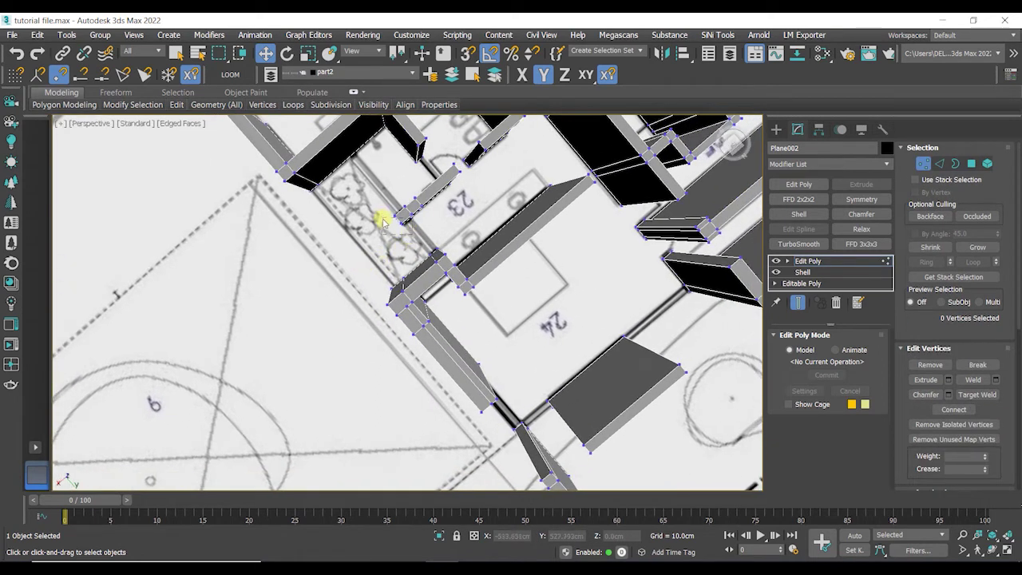
click(383, 223)
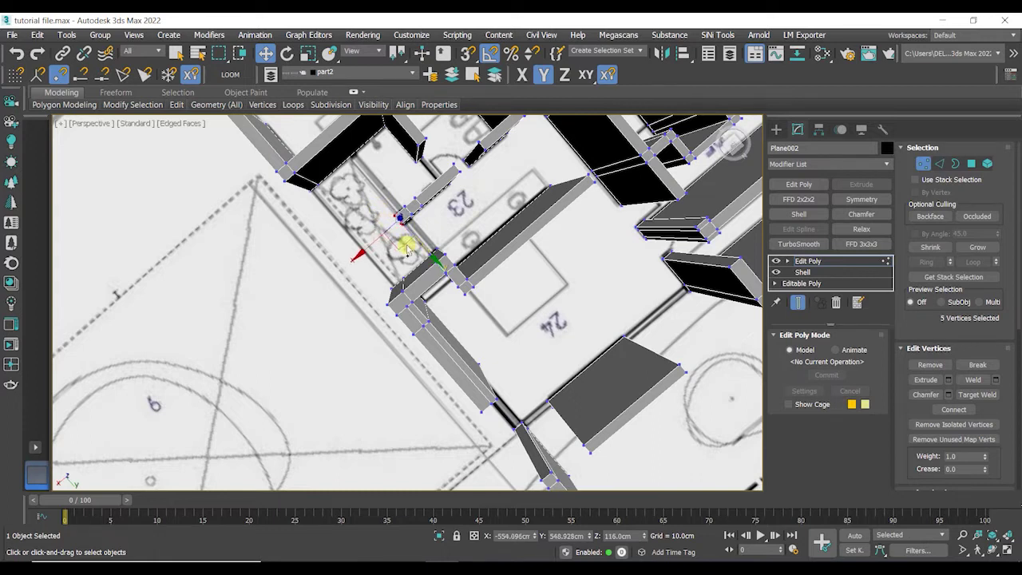
alt+middle_drag(432, 247, 391, 241)
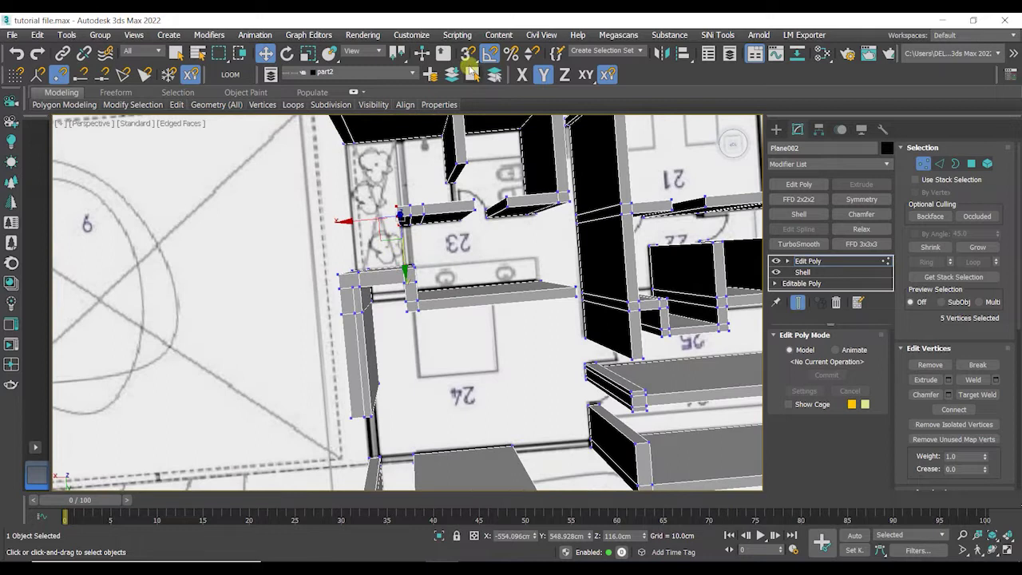
drag(369, 218, 405, 276)
alt+middle_drag(372, 271, 356, 251)
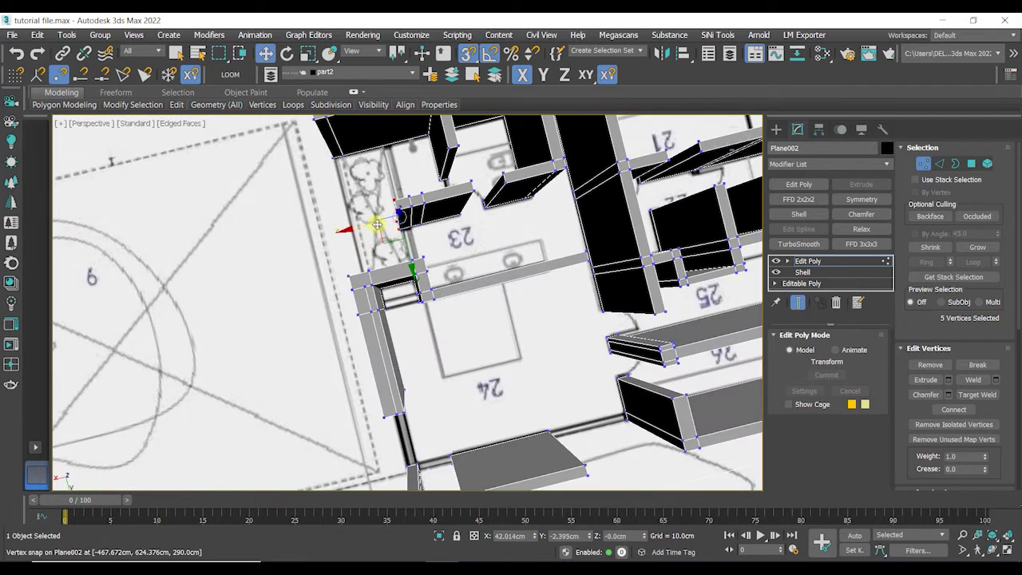
alt+middle_drag(368, 251, 392, 272)
key(1)
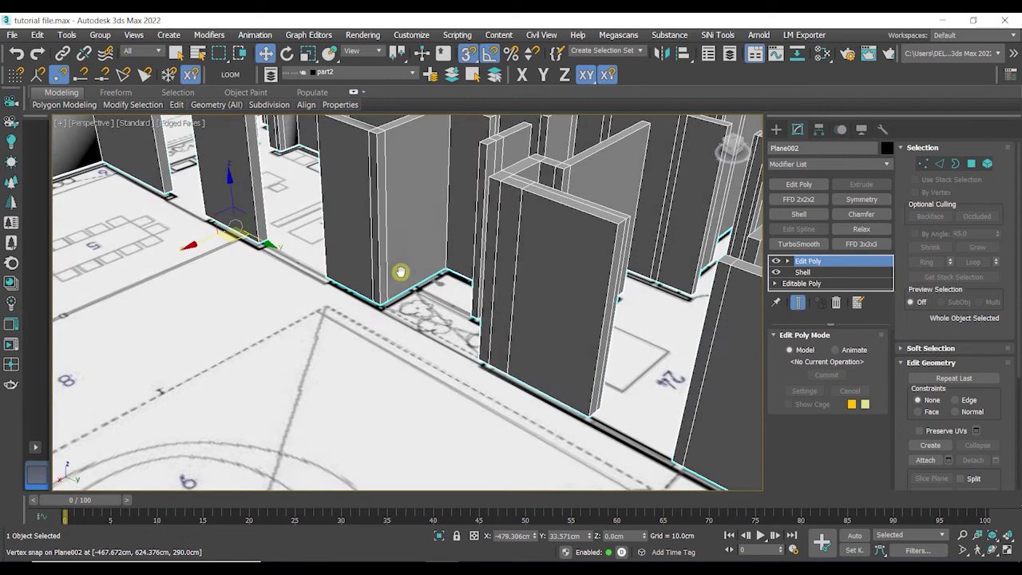
Connect the two vertical edges of the wall face beside the planter, on the room 11 side, with one segment
click(941, 163)
scroll(391, 243, up, 3)
click(387, 243)
ctrl+click(474, 214)
scroll(460, 312, down, 3)
mouse_move(460, 313)
alt+middle_down()
mouse_move(538, 322)
mouse_move(464, 321)
alt+middle_up()
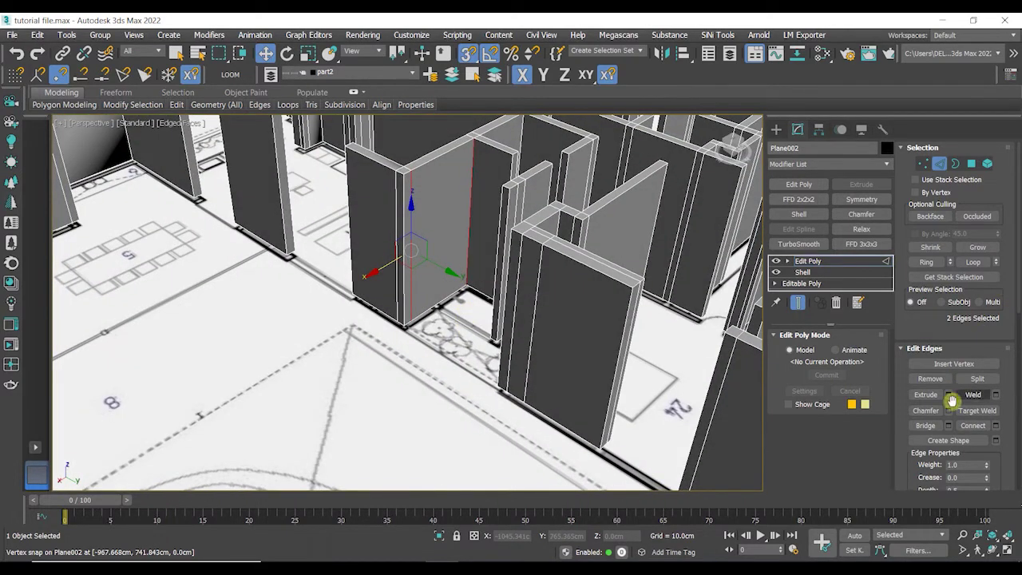
click(994, 425)
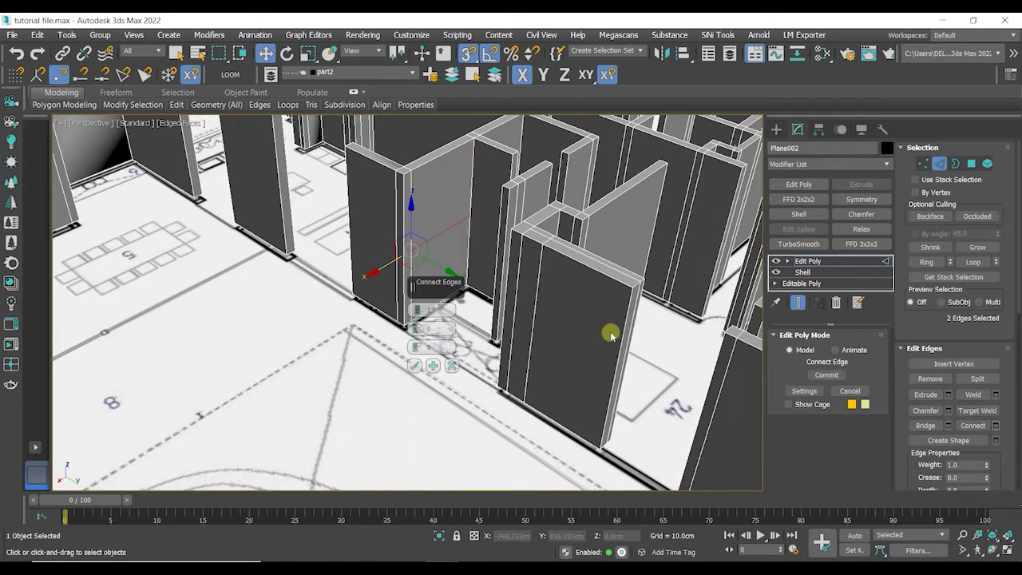
click(415, 365)
Set the new horizontal edge's height to Z 100 cm
mouse_move(433, 325)
alt+middle_down()
mouse_move(440, 297)
mouse_move(436, 331)
alt+middle_up()
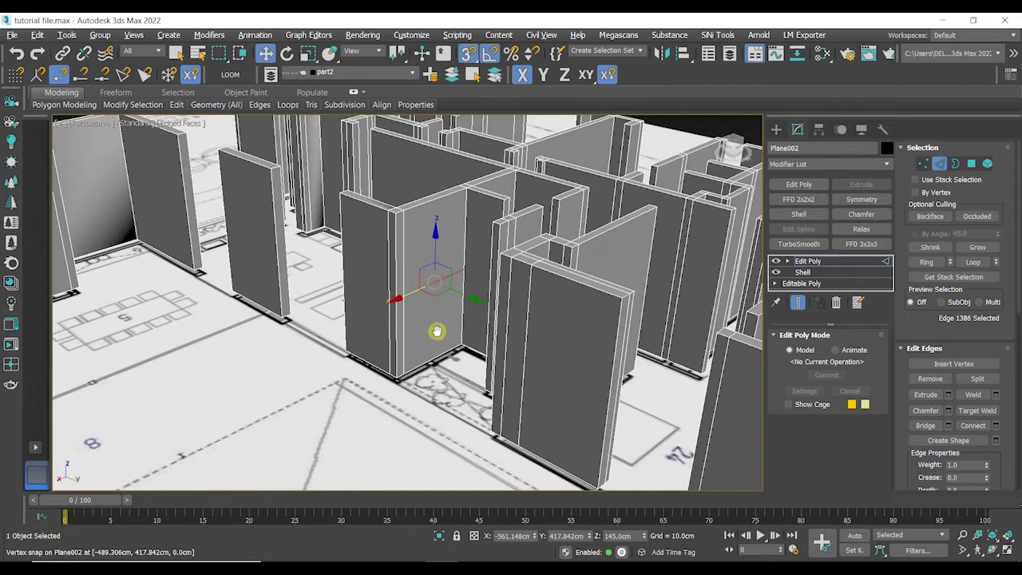
scroll(444, 318, up, 4)
middle_drag(435, 293, 433, 315)
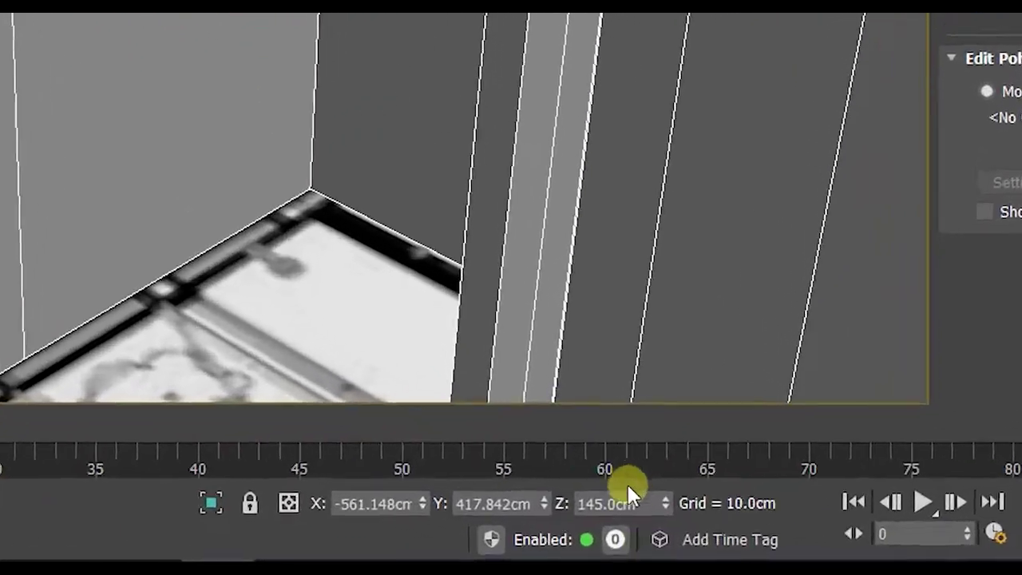
double_click(617, 518)
text(100)
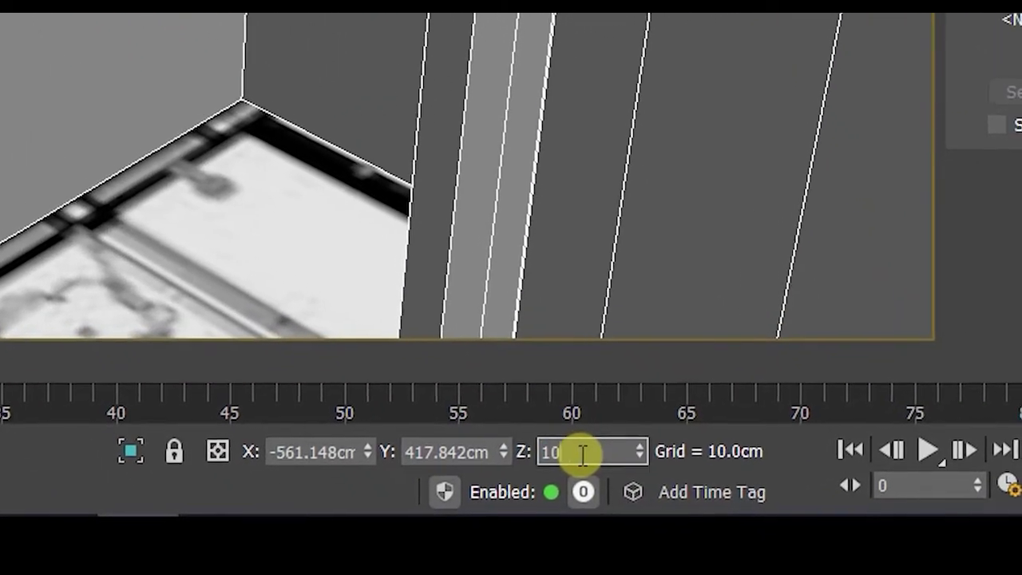
key(Return)
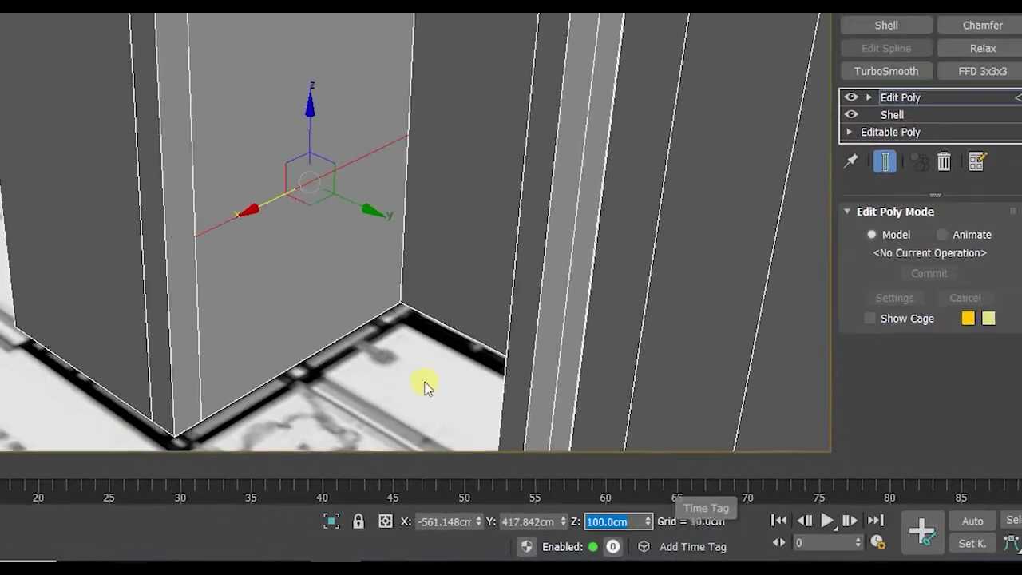
alt+middle_drag(327, 316, 315, 285)
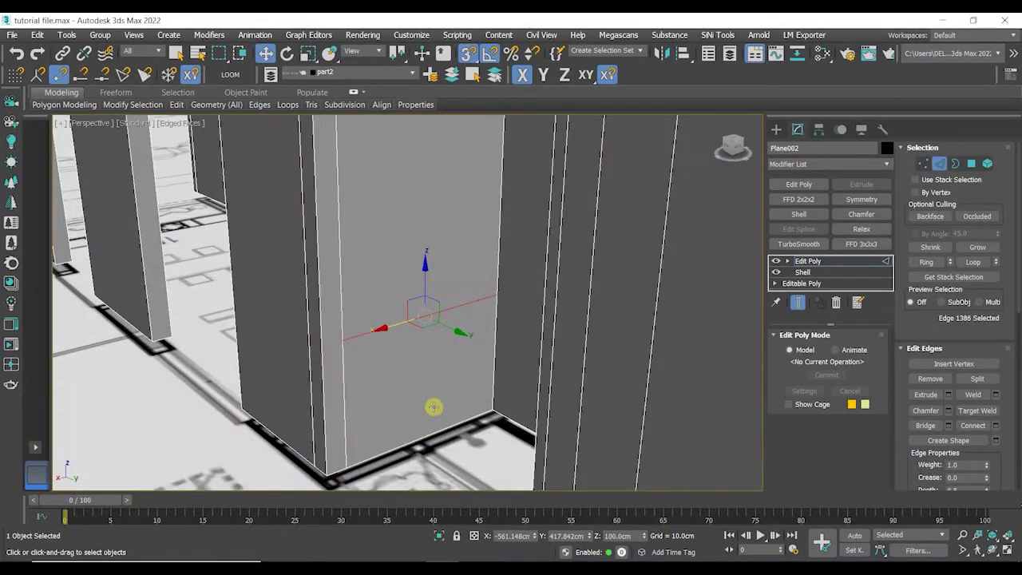
Connect the horizontal edge and the wall face's bottom edge with one vertical segment
ctrl+click(426, 436)
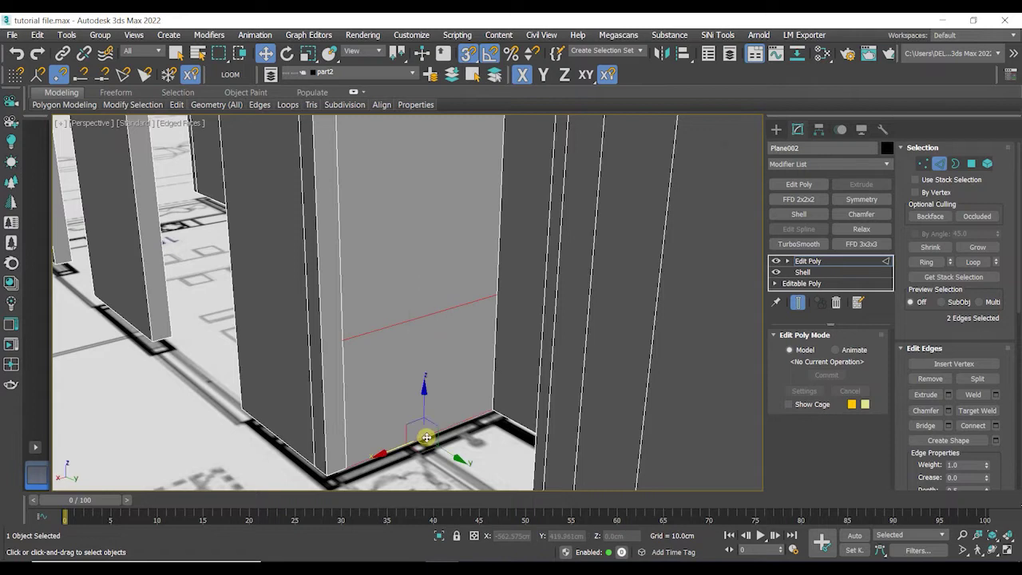
scroll(453, 436, down, 3)
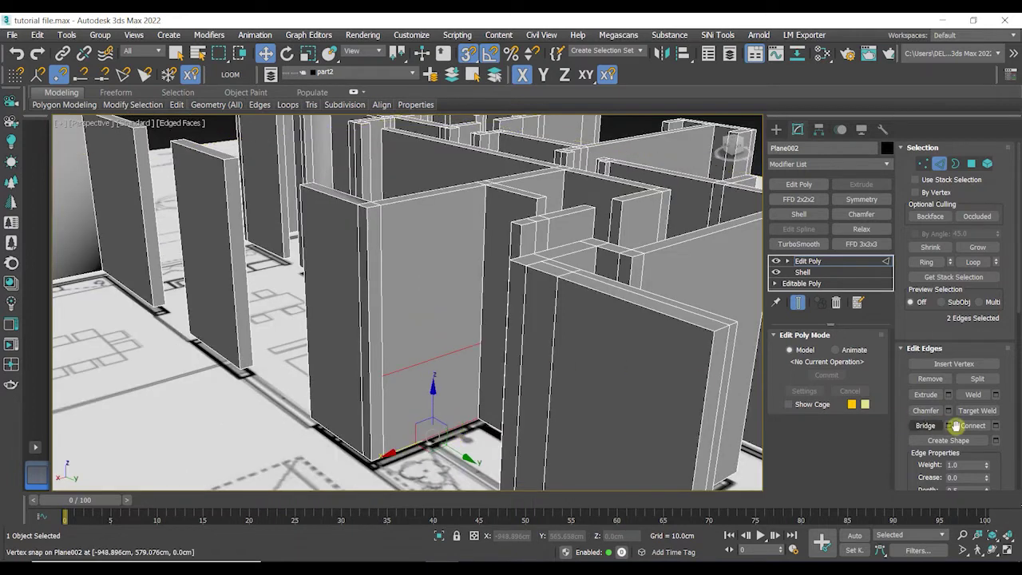
click(995, 426)
scroll(462, 411, up, 2)
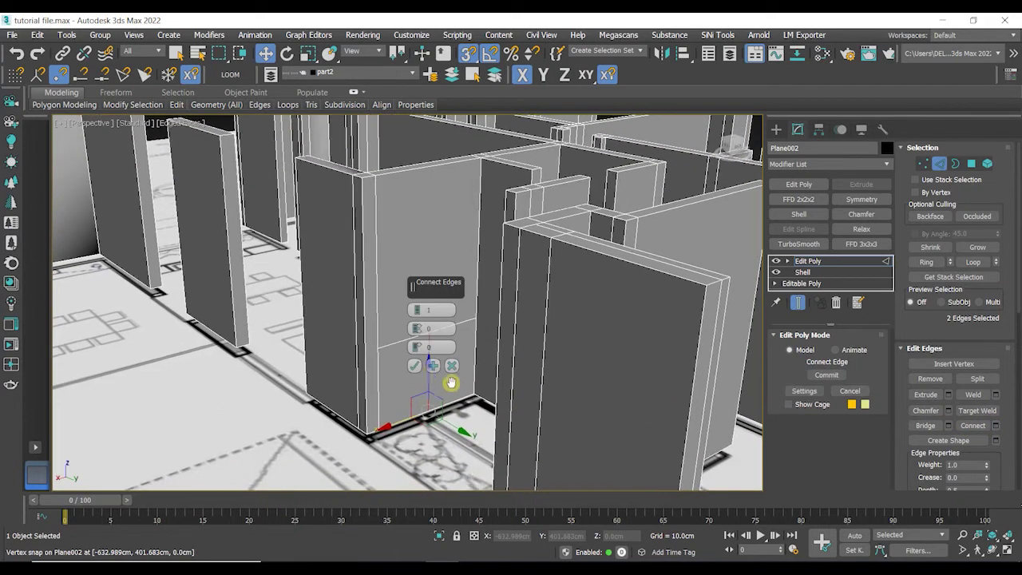
click(416, 364)
Move the vertical segment's two vertices along X to about -549 cm, snapping them in line with the stub at room 23
scroll(444, 400, down, 1)
key(1)
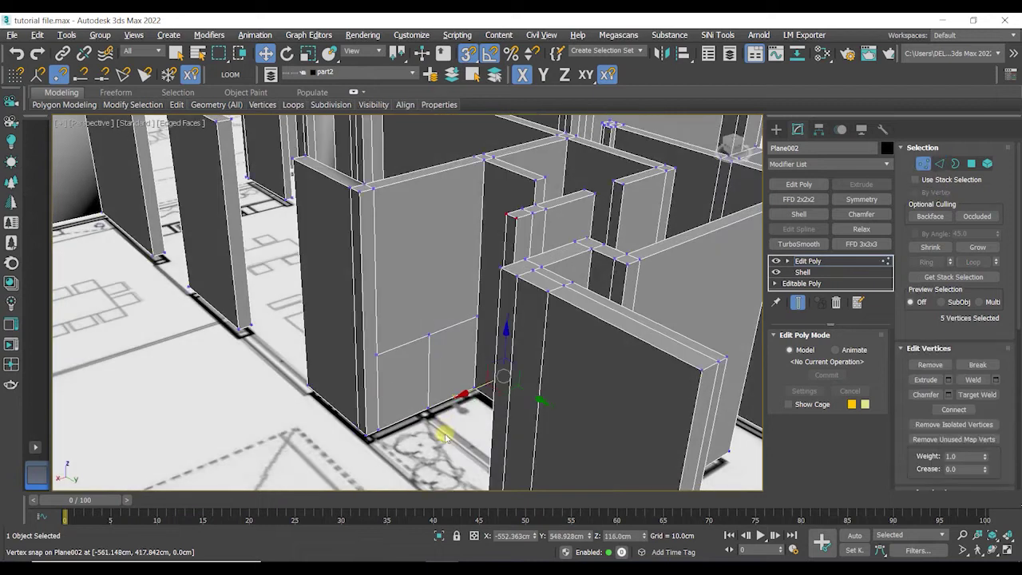
click(422, 401)
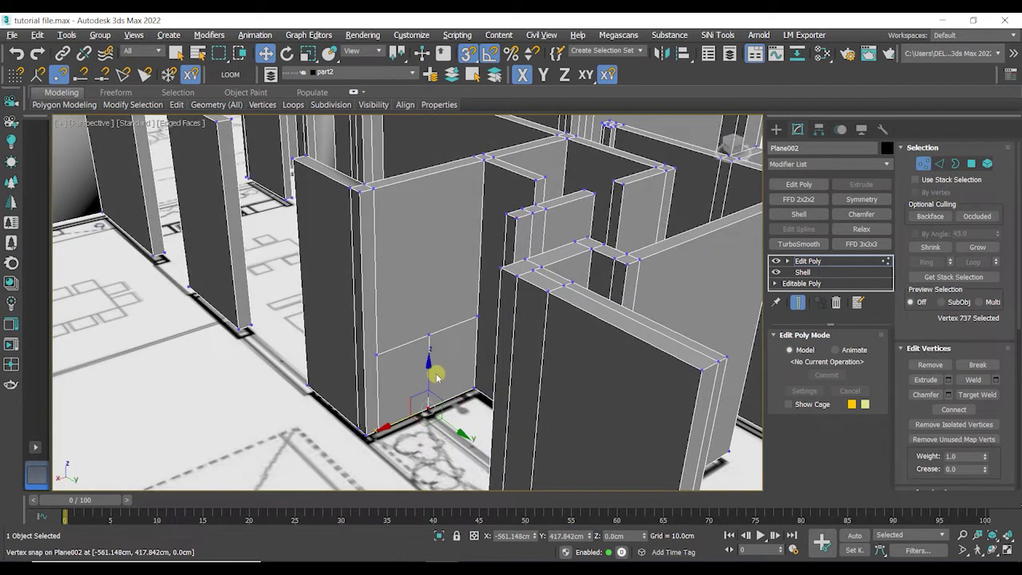
ctrl+click(432, 339)
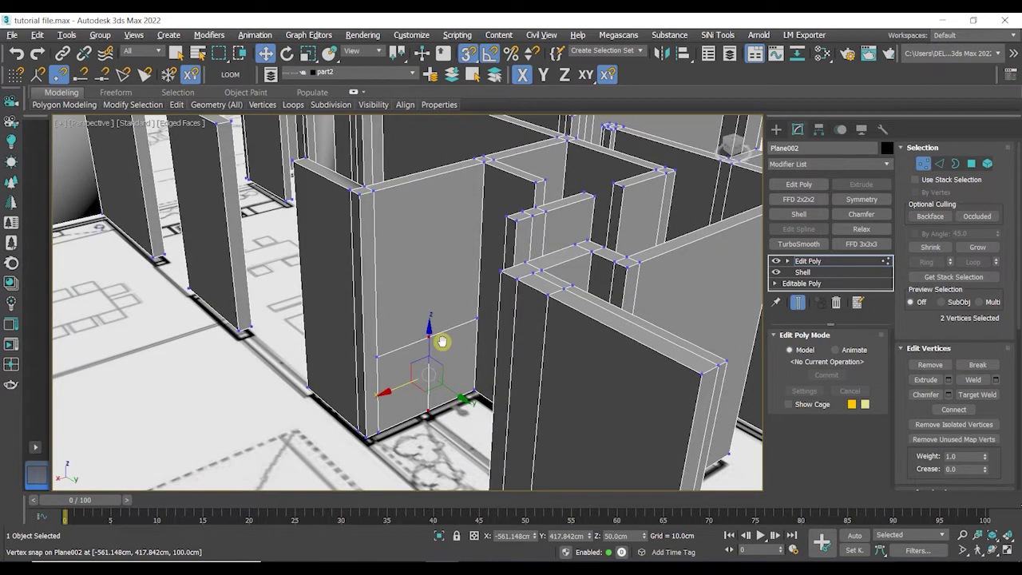
alt+middle_drag(441, 342, 426, 358)
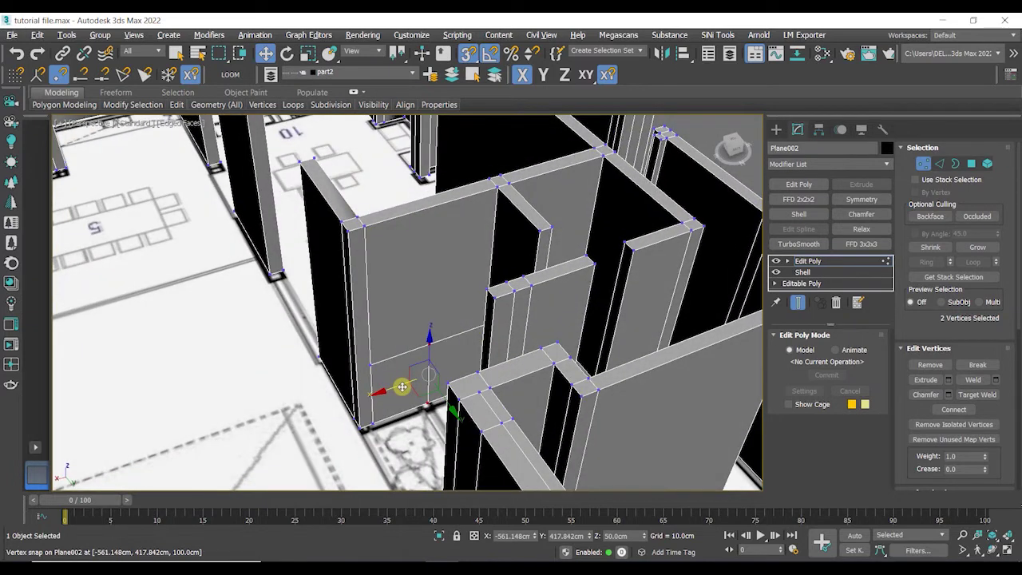
drag(401, 386, 484, 286)
alt+middle_drag(417, 306, 577, 318)
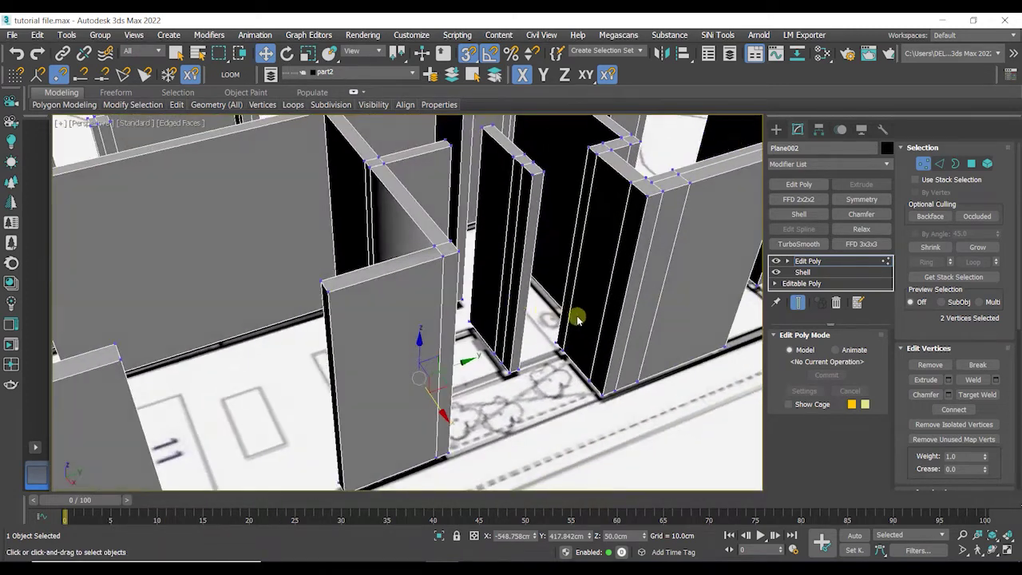
key(1)
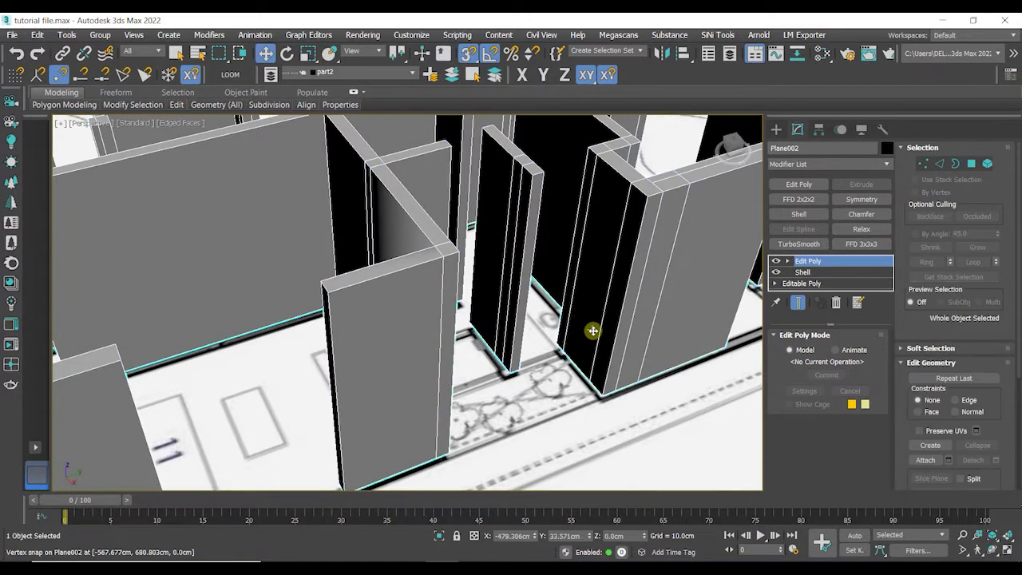
Connect the two vertical edges on the opposite wall face beside the planter with one segment and set its height to Z 100 cm
key(2)
click(596, 327)
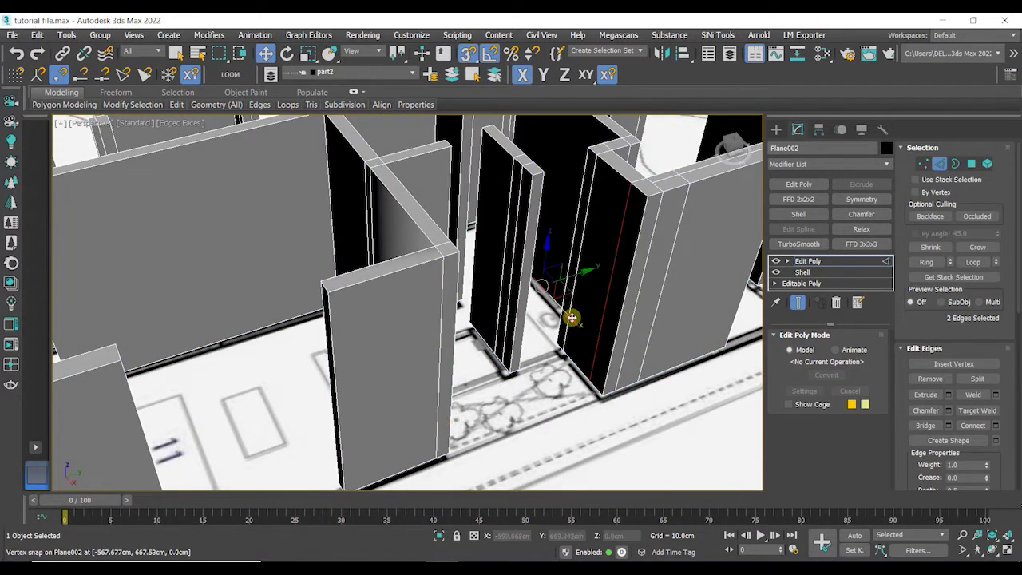
alt+middle_drag(594, 350, 577, 304)
click(583, 309)
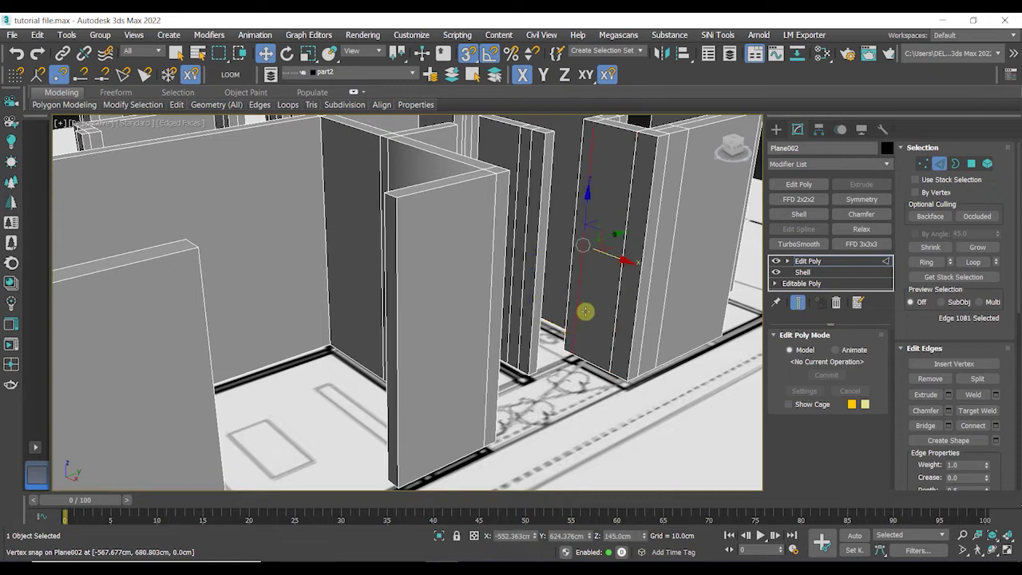
ctrl+click(623, 317)
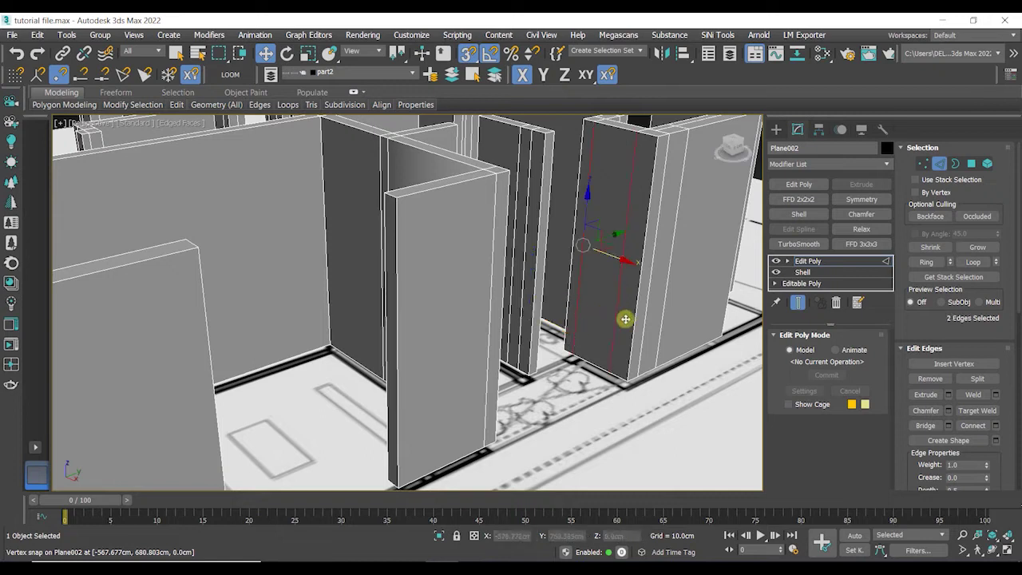
click(995, 426)
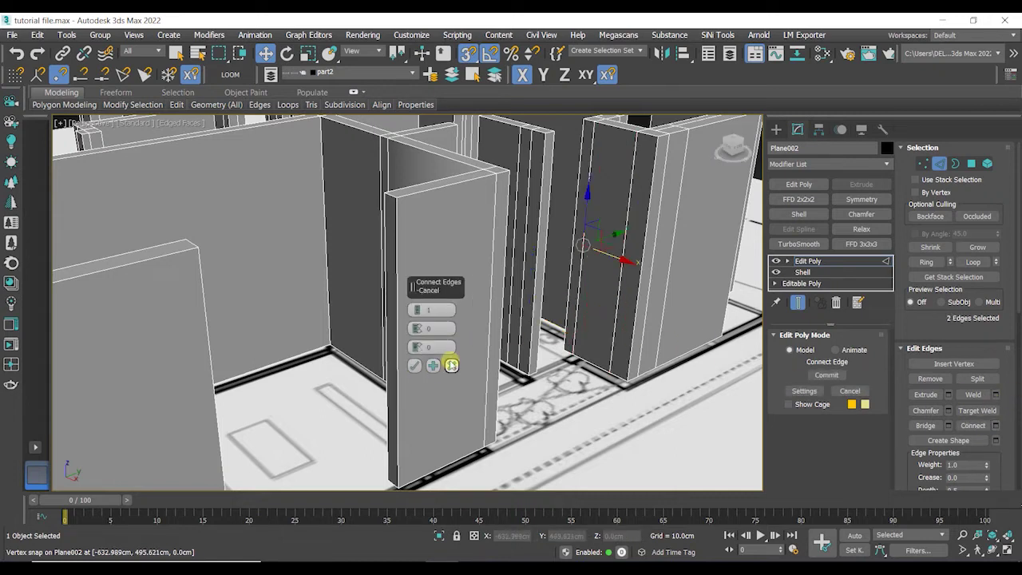
click(414, 365)
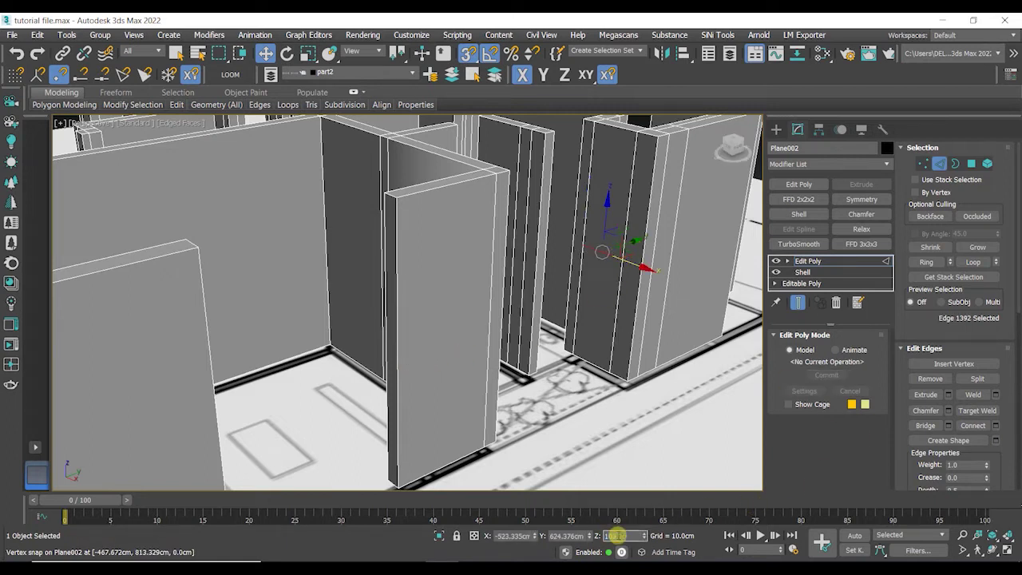
mouse_move(594, 409)
alt+middle_down()
mouse_move(538, 452)
mouse_move(587, 412)
alt+middle_up()
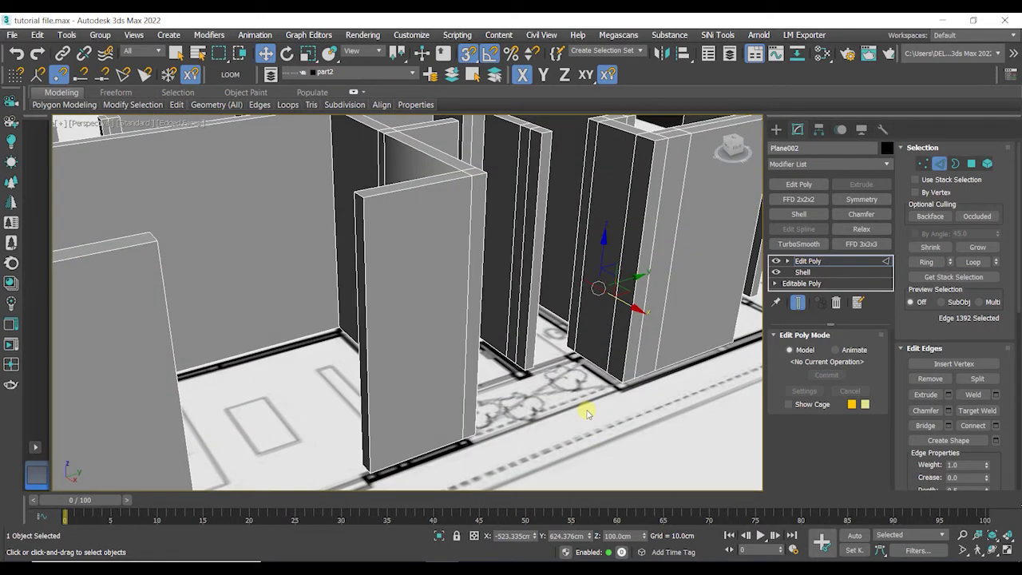
Bridge the two facing lower polygons on both sides of the planter to form a low wall
click(970, 163)
click(601, 329)
alt+middle_drag(601, 330, 522, 327)
ctrl+click(453, 263)
alt+middle_drag(453, 264, 615, 302)
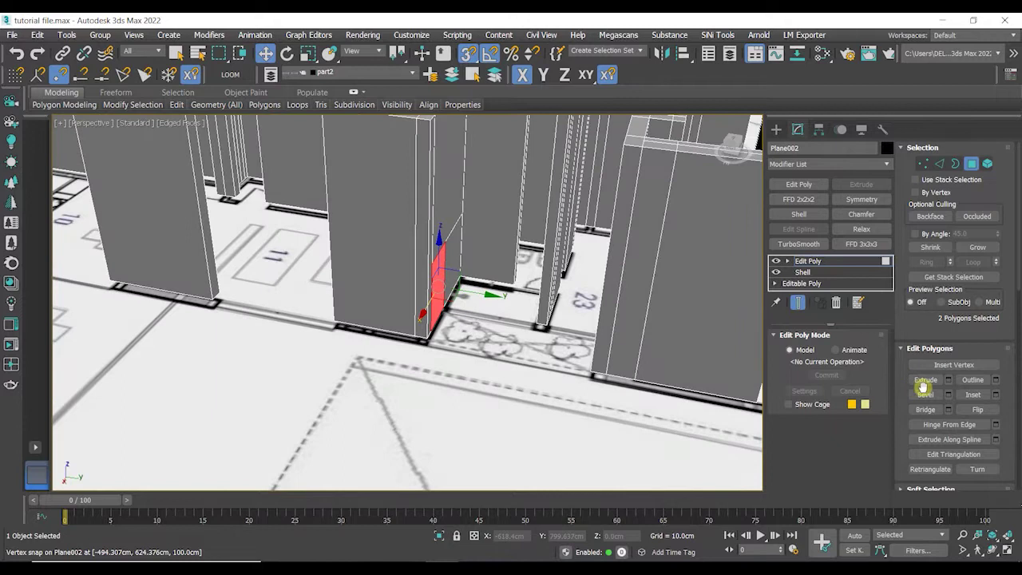
click(926, 410)
Extend the outer face of the bridged low wall outward along X to about -473 cm
mouse_move(680, 392)
alt+middle_down()
mouse_move(598, 394)
mouse_move(689, 388)
alt+middle_up()
alt+middle_drag(558, 313, 497, 323)
scroll(545, 317, up, 2)
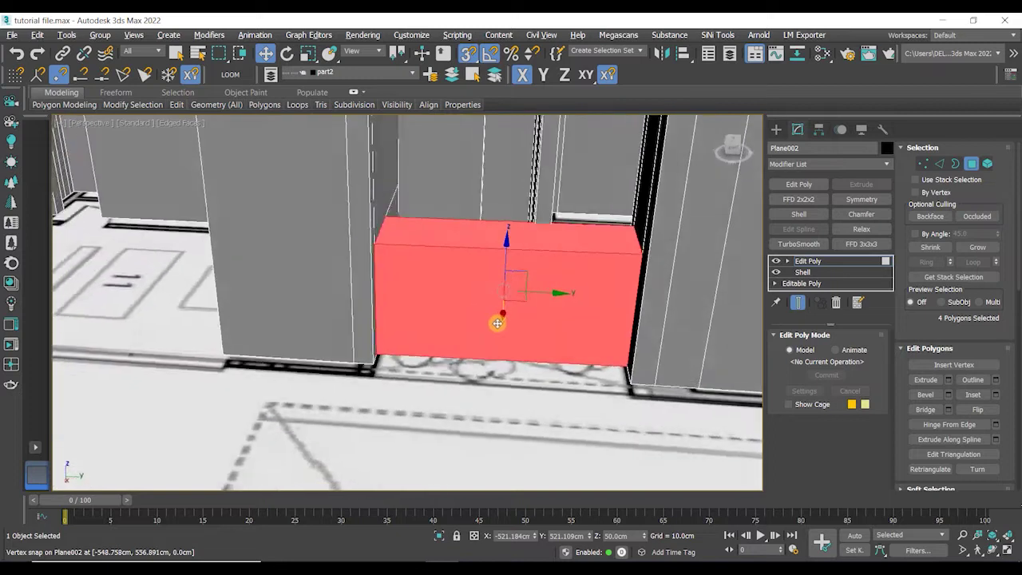
click(472, 290)
alt+middle_drag(472, 290, 477, 321)
drag(471, 320, 393, 326)
alt+middle_drag(447, 339, 546, 321)
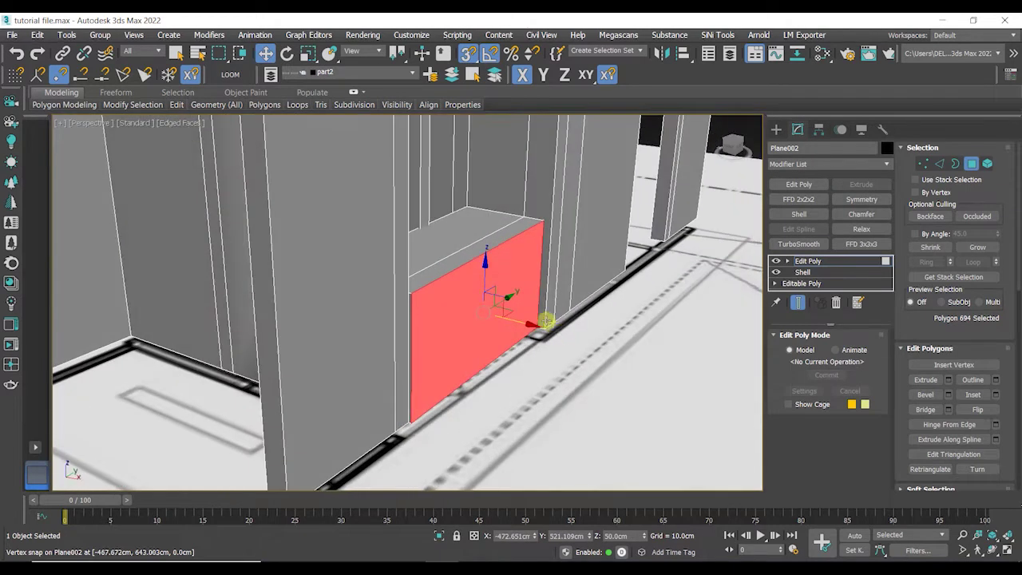
alt+middle_drag(550, 256, 541, 250)
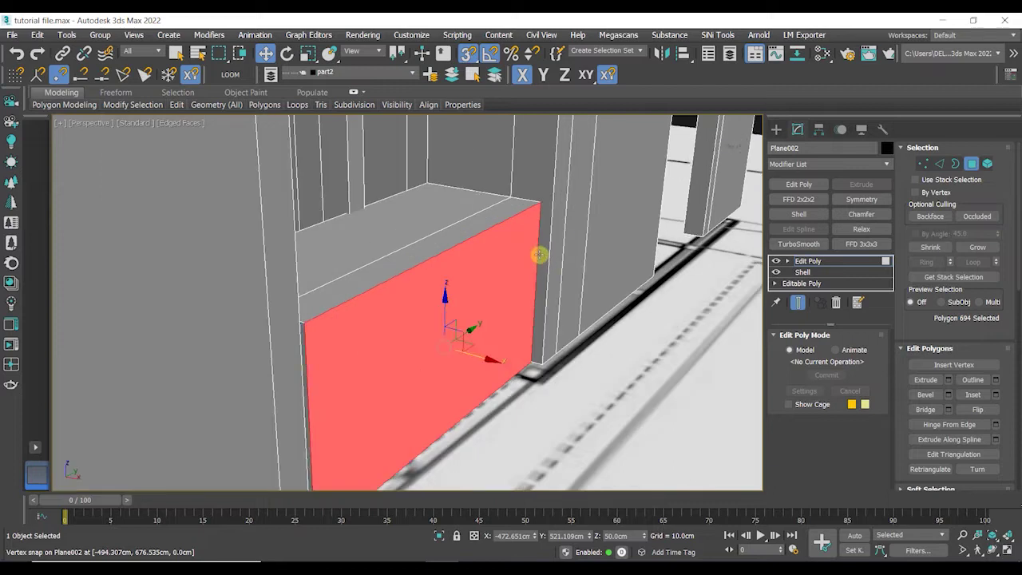
Move the low wall's outer end edge along X to about -468 cm, snapping it to the adjoining wall's outer corner
key(2)
click(538, 244)
drag(575, 299, 543, 365)
alt+middle_drag(533, 369, 465, 406)
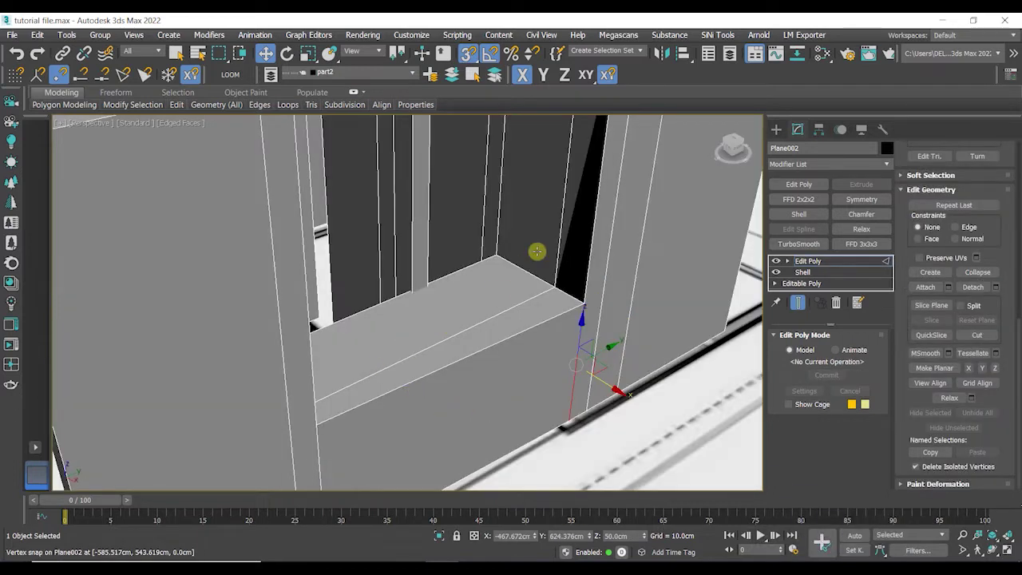
alt+middle_drag(546, 241, 543, 271)
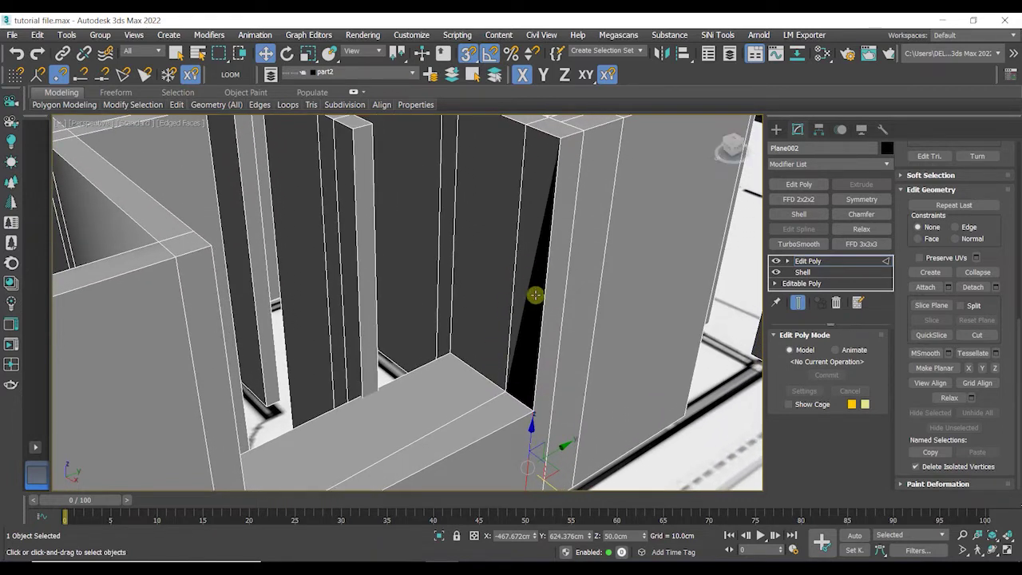
Clear all smoothing groups on the dark upright polygon above the end of the low wall
key(4)
click(535, 296)
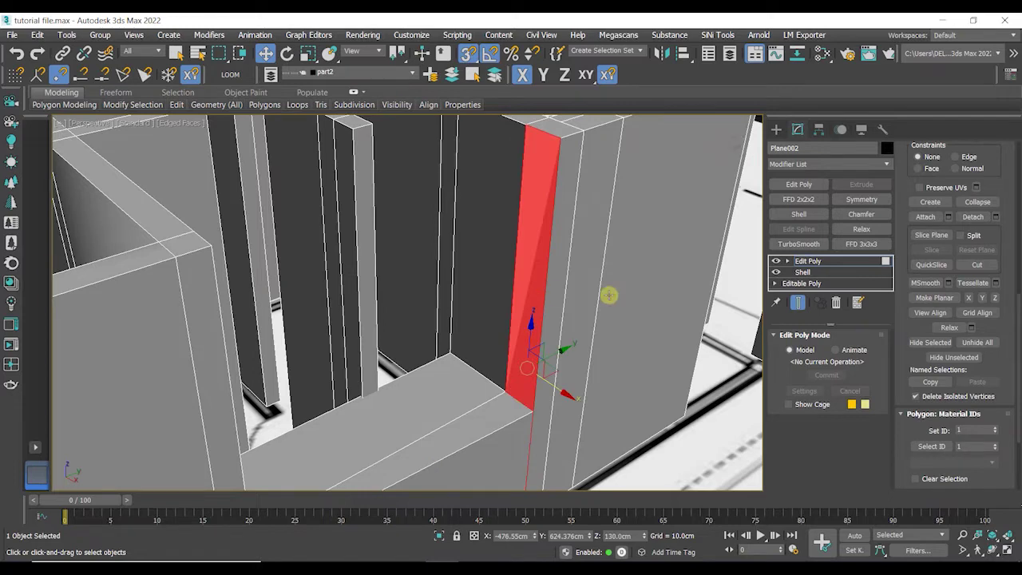
scroll(1018, 326, down, 2)
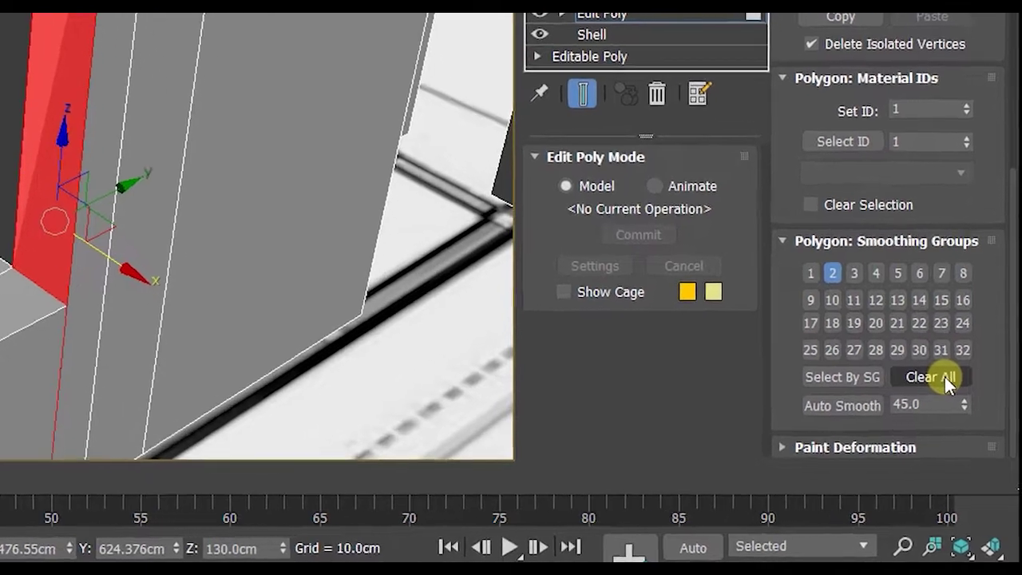
click(964, 415)
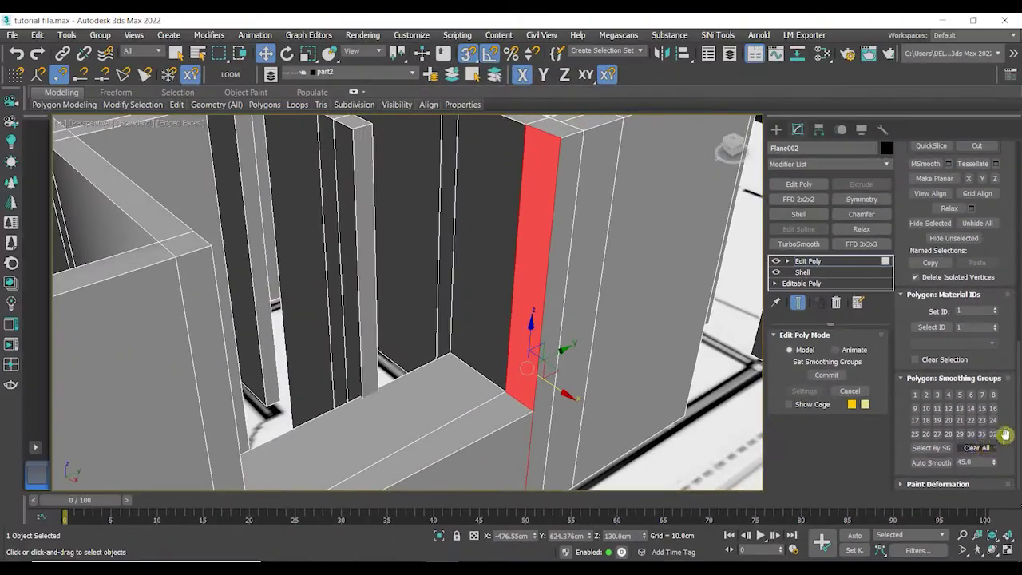
drag(1018, 424, 1012, 270)
scroll(525, 416, down, 5)
mouse_move(528, 406)
alt+middle_down()
mouse_move(511, 397)
mouse_move(472, 417)
mouse_move(439, 411)
mouse_move(533, 403)
alt+middle_up()
click(631, 193)
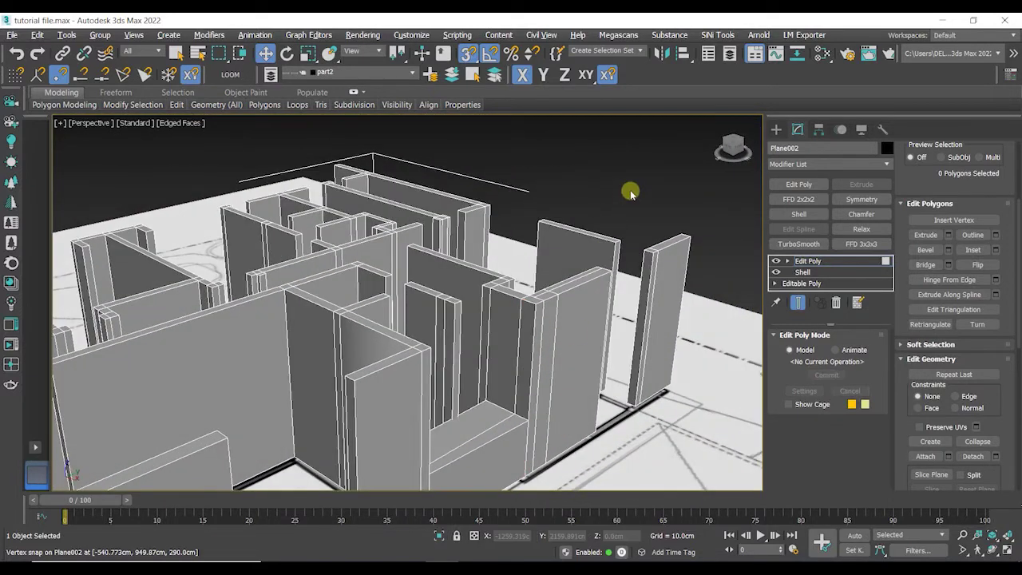
Raise the outer top strip of the low wall along Z to about 112 cm without vertex snapping
scroll(675, 266, up, 2)
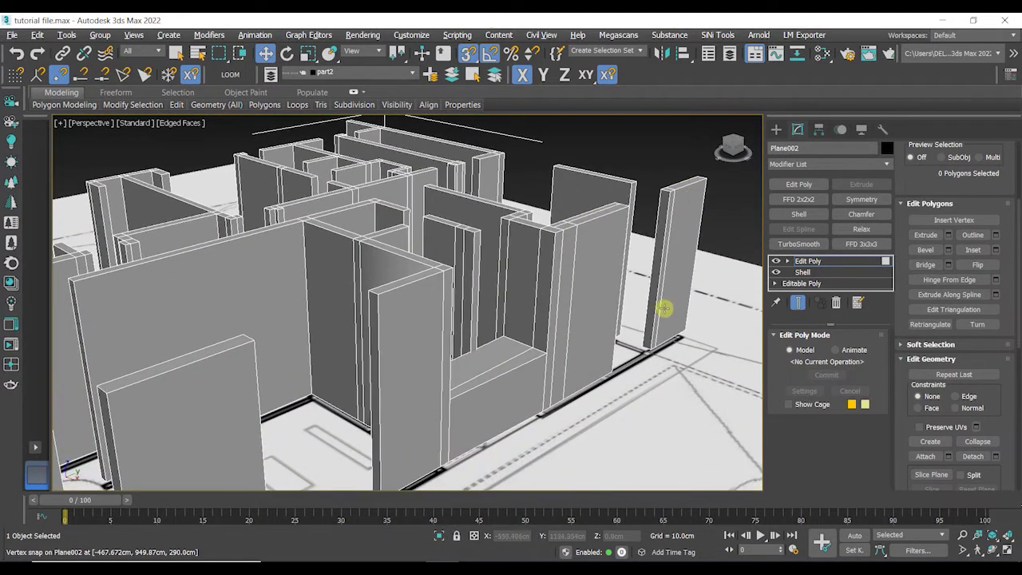
click(521, 349)
scroll(511, 372, up, 4)
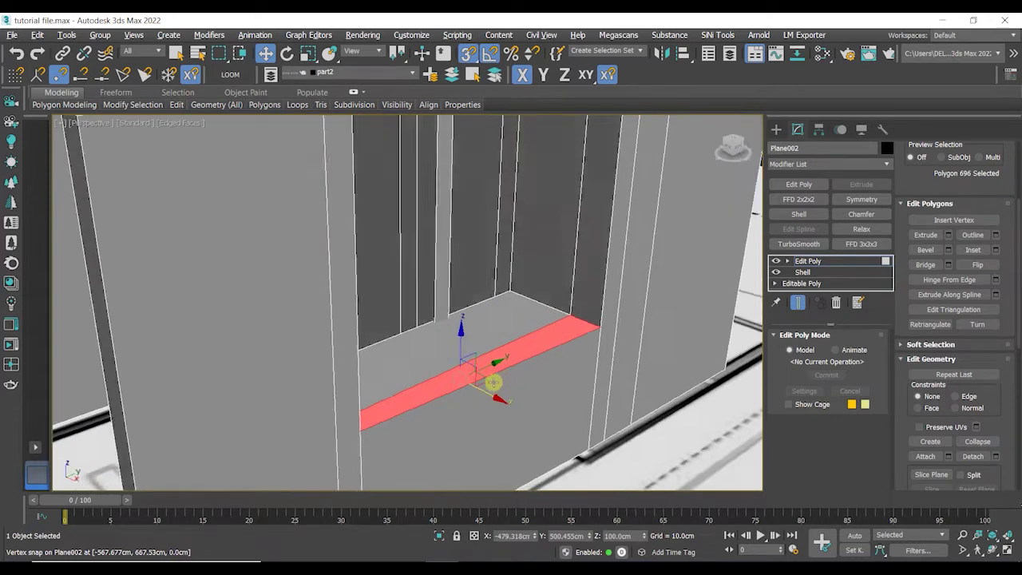
drag(463, 350, 464, 342)
key(ctrl+z)
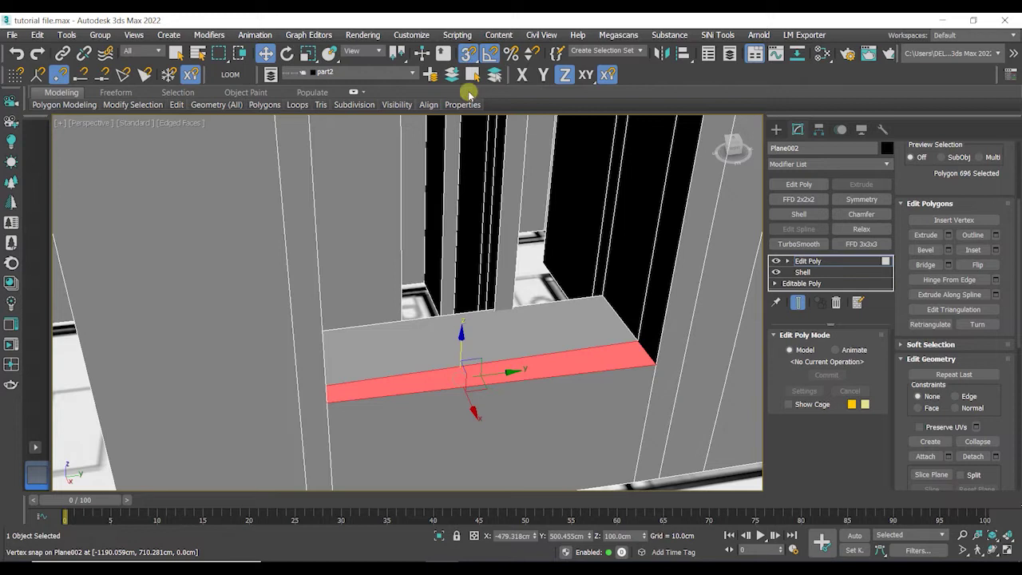
drag(462, 350, 463, 333)
scroll(510, 348, down, 5)
scroll(589, 357, down, 5)
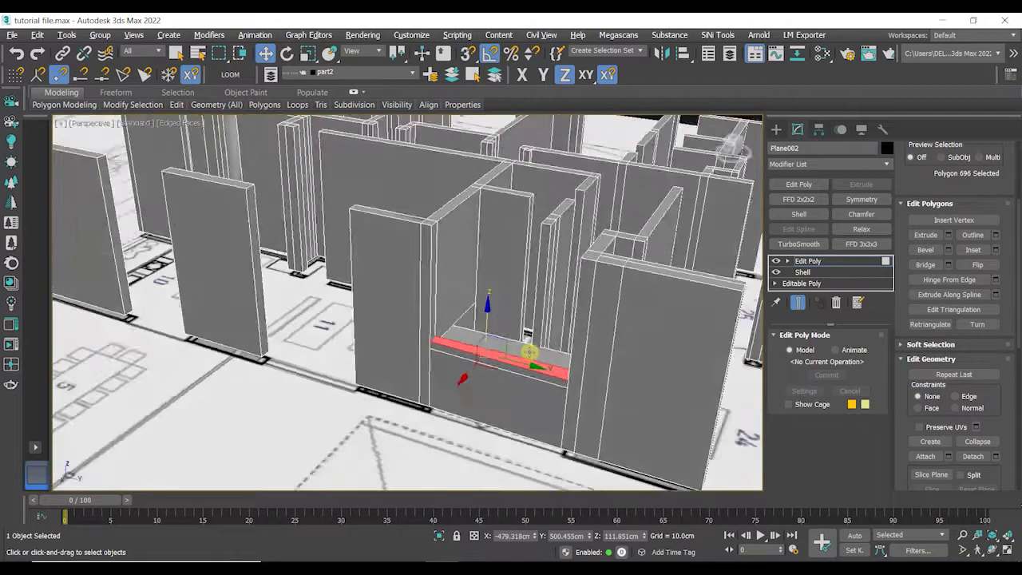
Activate Slice Plane on the two facing wall-end polygons across the next opening near room 24
alt+middle_drag(520, 349, 433, 349)
click(472, 342)
ctrl+click(553, 319)
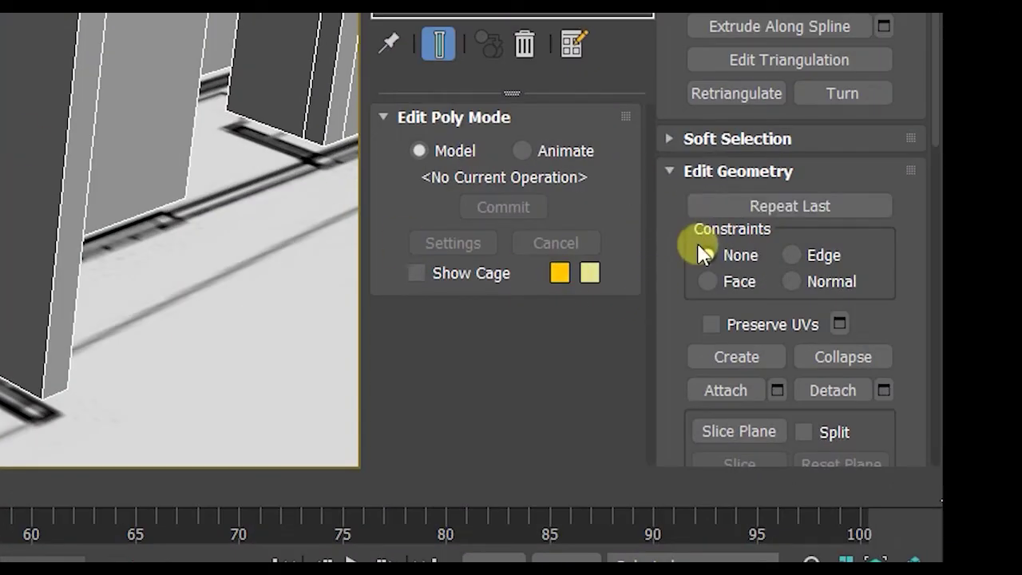
scroll(682, 251, down, 4)
click(713, 287)
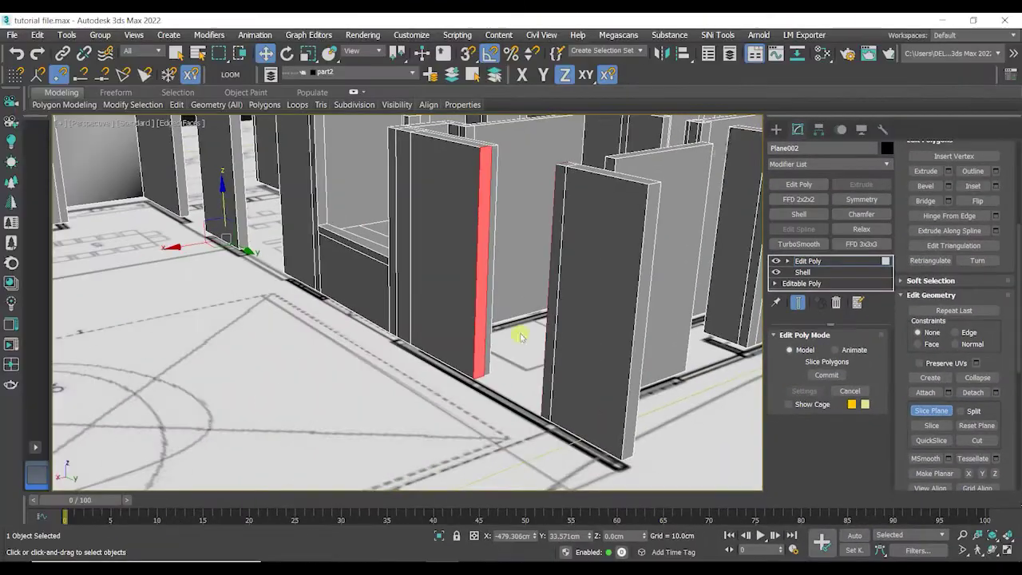
scroll(417, 296, down, 6)
middle_drag(416, 301, 495, 339)
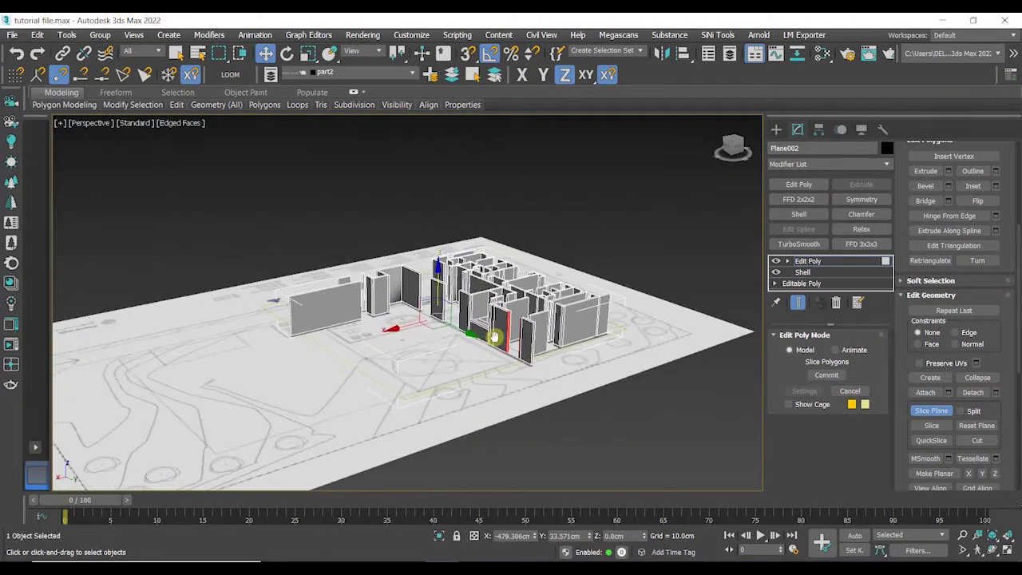
Move the slice plane up to about Z 302 cm, then back down to about Z 93 cm
drag(439, 280, 442, 238)
scroll(525, 329, up, 5)
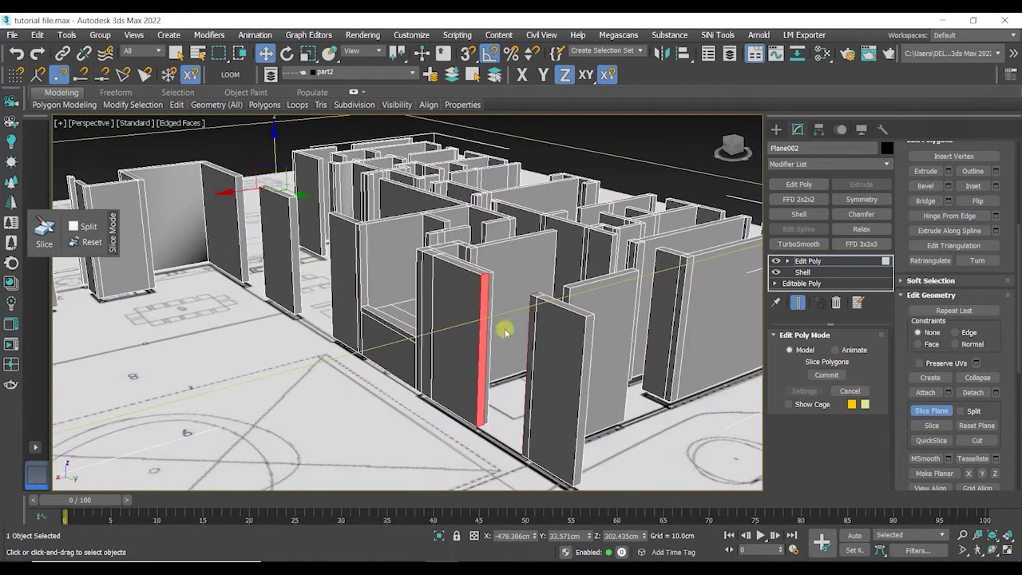
scroll(487, 313, up, 2)
scroll(487, 335, up, 2)
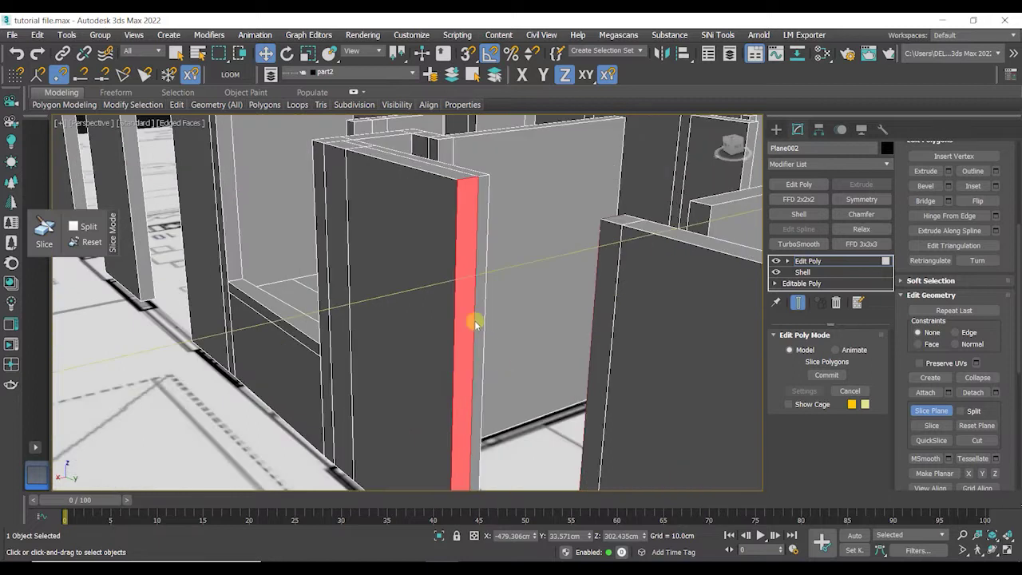
scroll(459, 293, down, 4)
scroll(422, 296, up, 2)
middle_drag(422, 296, 363, 303)
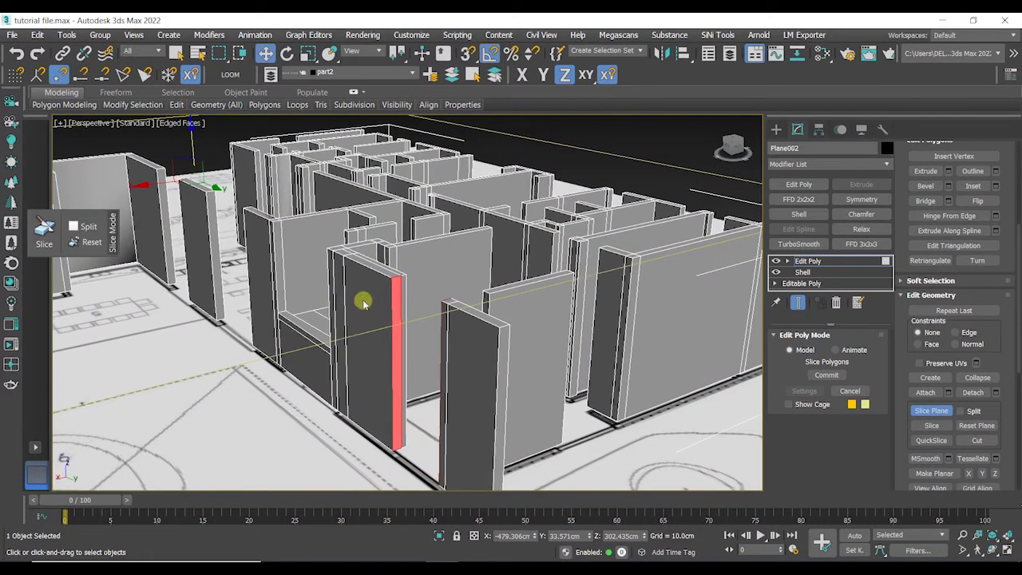
drag(192, 140, 202, 233)
key(F3)
key(F3)
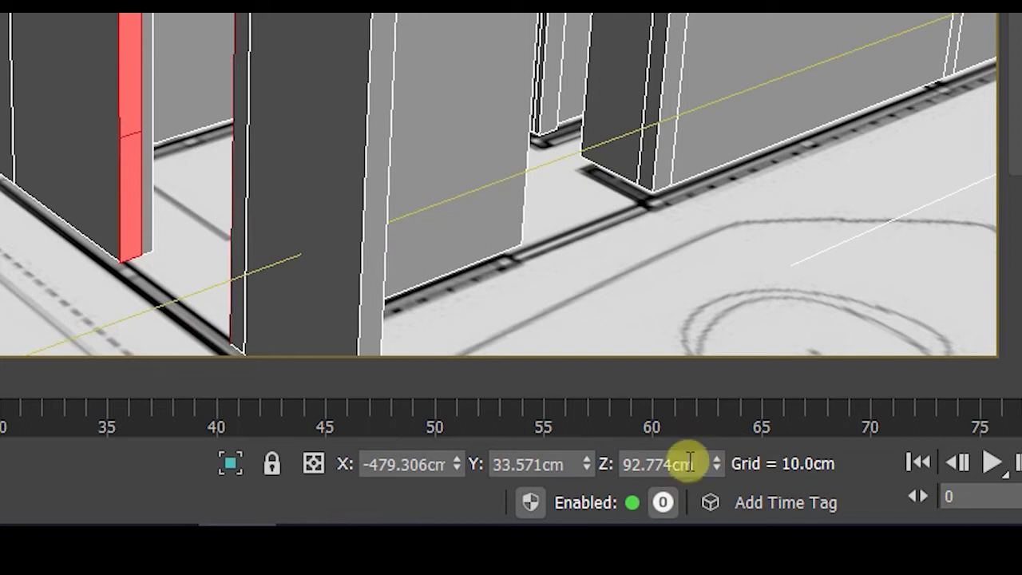
Set the slice plane's height to Z 100 cm and slice the two facing wall-end polygons
click(688, 463)
text(100)
key(Return)
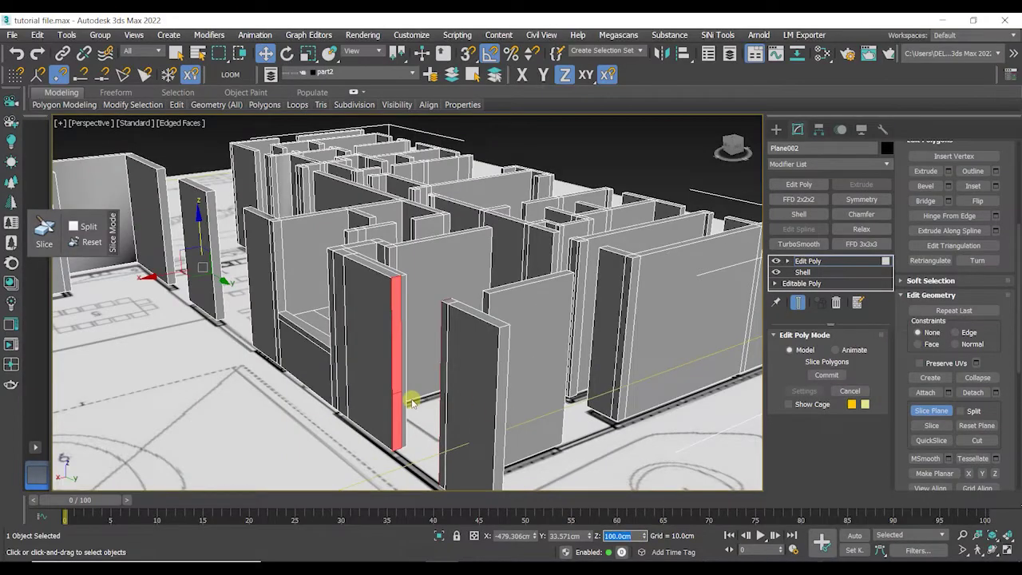
alt+middle_drag(412, 402, 489, 396)
scroll(551, 263, up, 4)
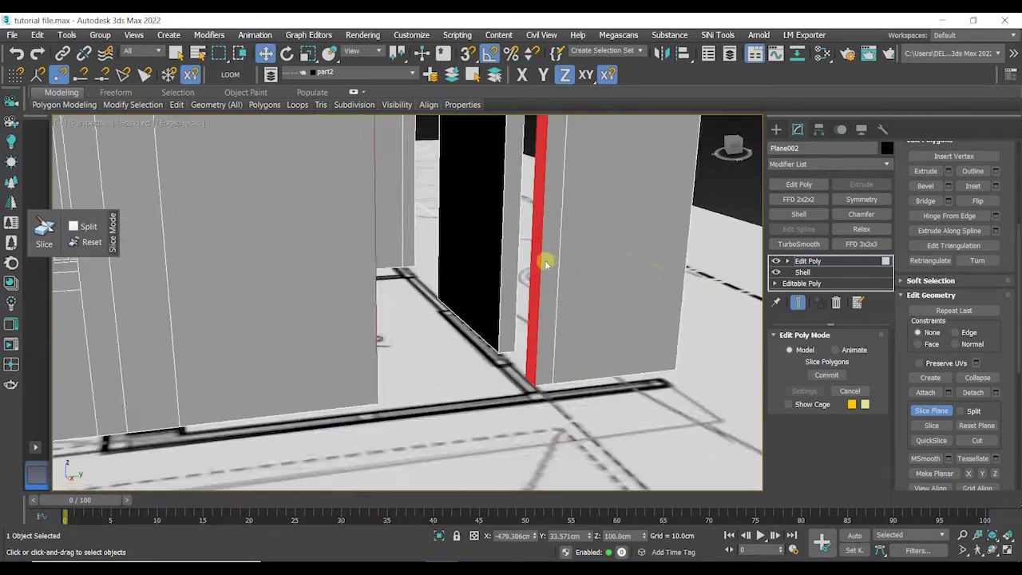
scroll(543, 304, down, 3)
scroll(433, 245, up, 2)
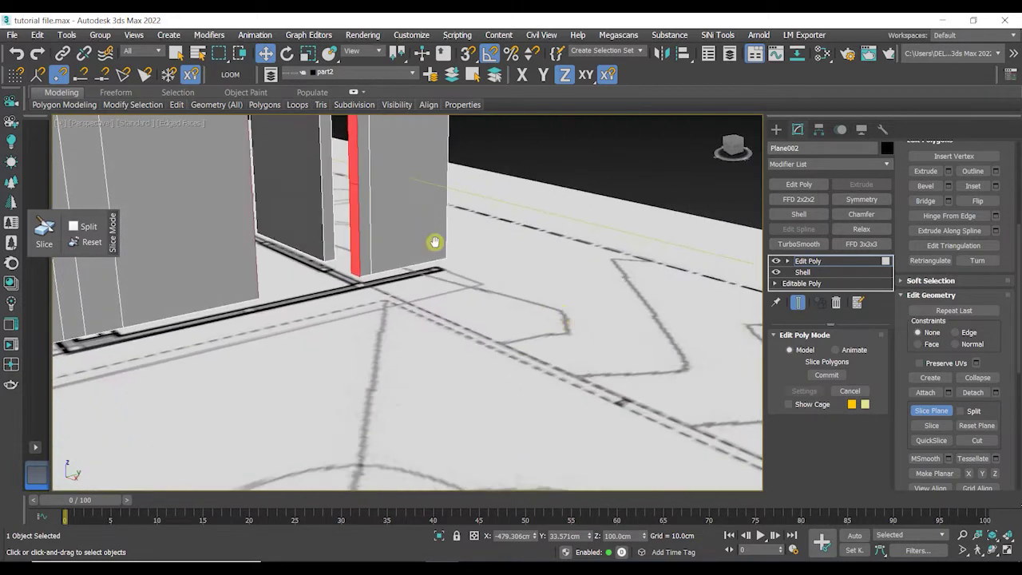
scroll(399, 287, up, 4)
scroll(405, 305, down, 2)
scroll(404, 305, down, 5)
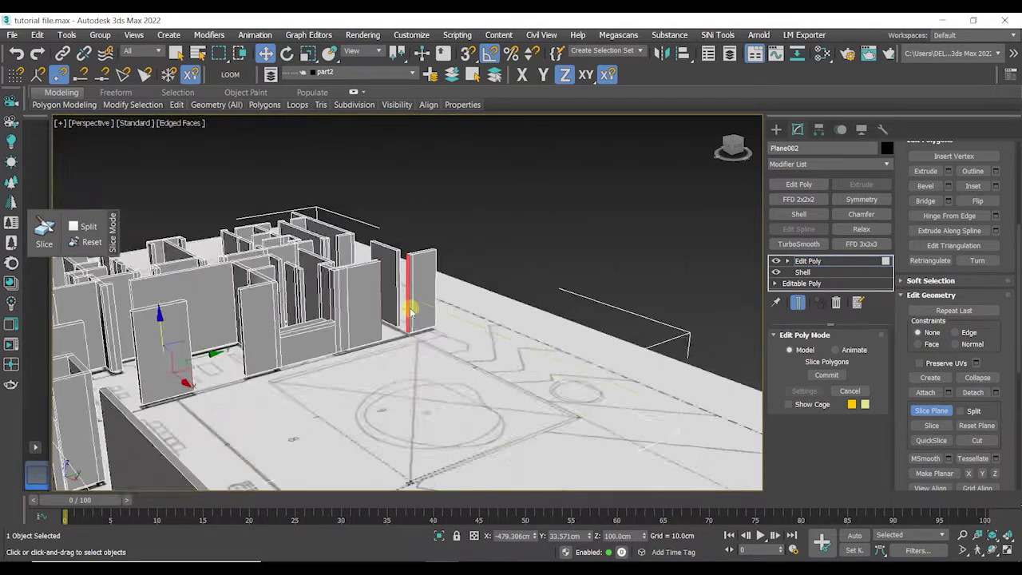
scroll(409, 311, up, 5)
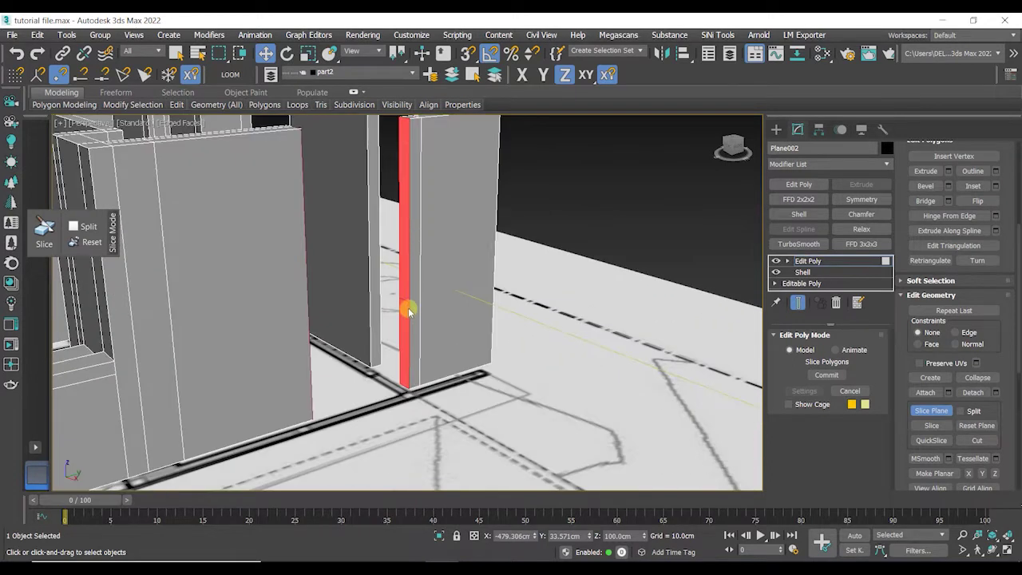
click(939, 412)
alt+middle_drag(408, 322, 322, 325)
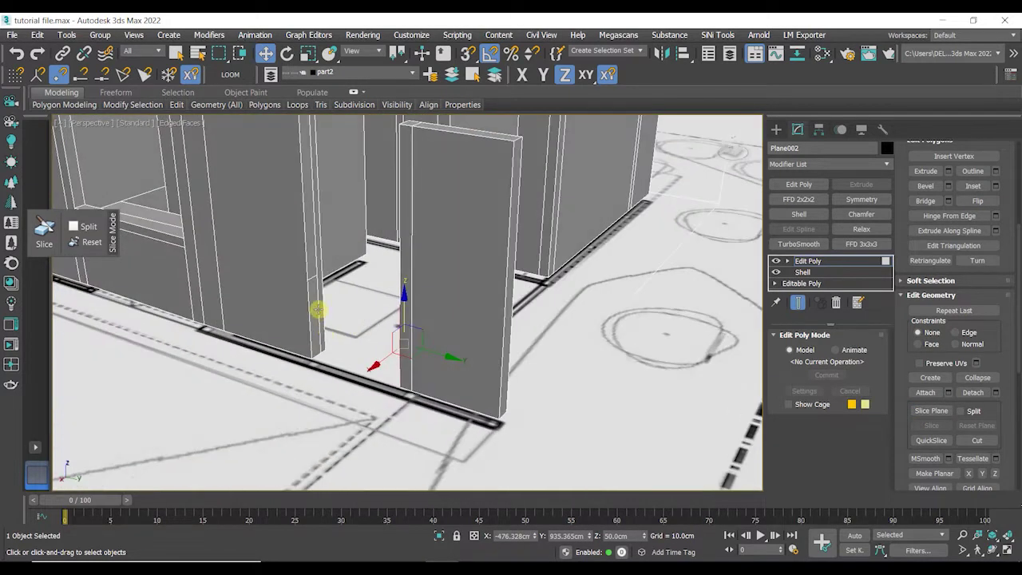
Bridge the two facing lower wall-end polygons to form a low wall across the opening
click(317, 310)
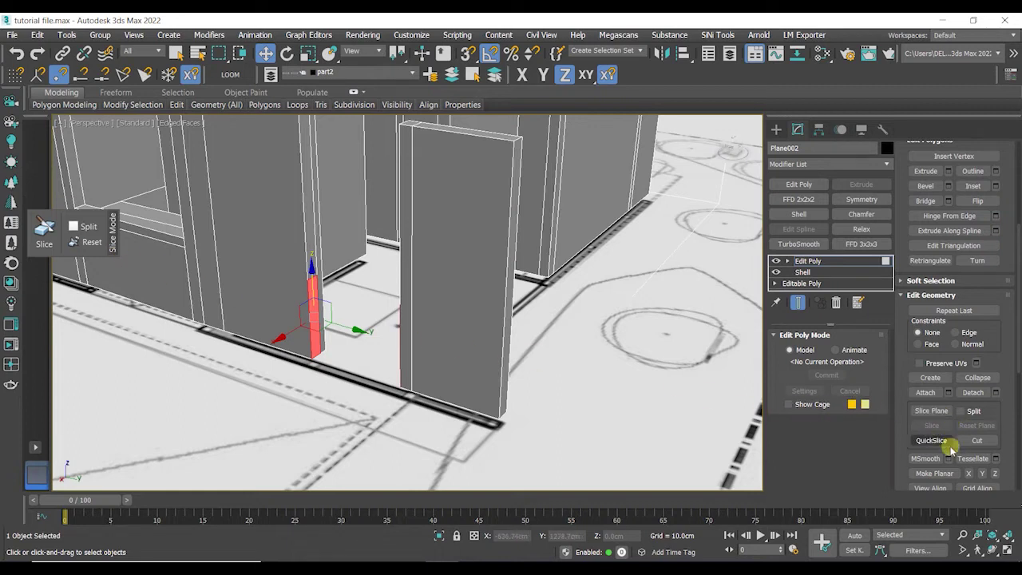
click(932, 201)
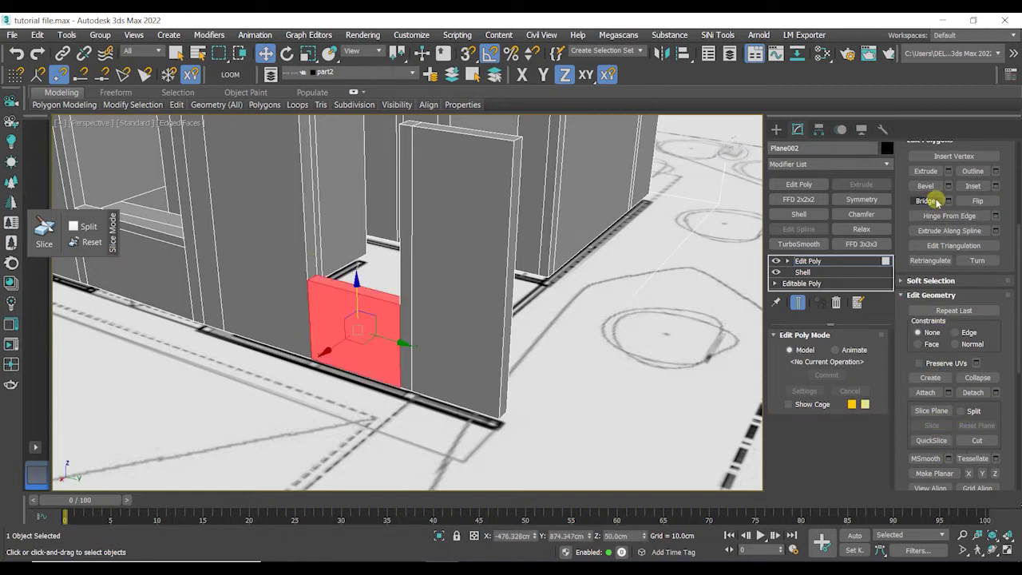
scroll(527, 342, down, 3)
alt+middle_drag(506, 344, 403, 342)
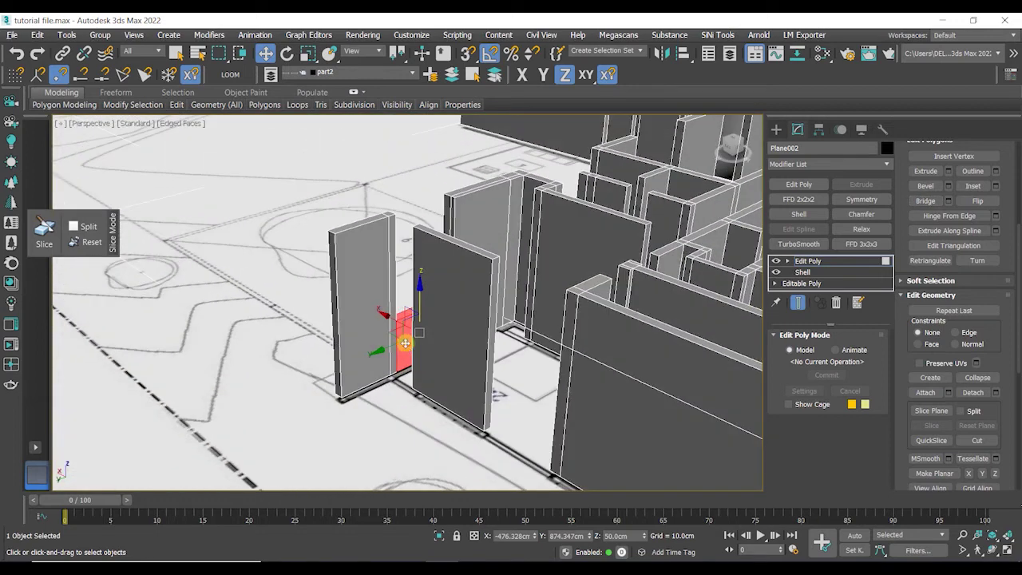
Slice the facing polygons on both sides of the next two openings at Z 100 cm
scroll(396, 341, up, 4)
click(392, 338)
scroll(431, 370, down, 3)
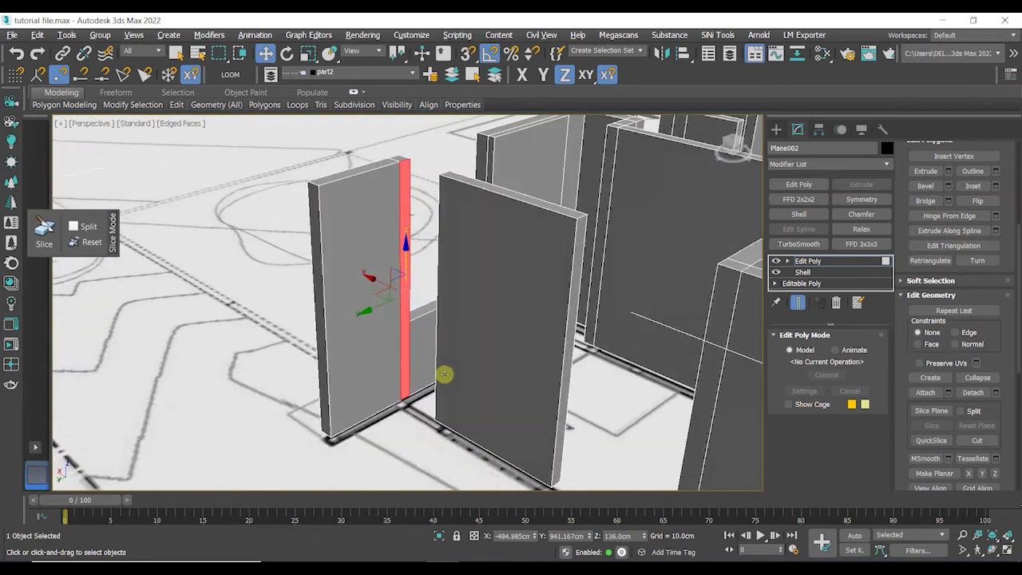
alt+middle_drag(445, 374, 499, 373)
click(455, 340)
ctrl+click(677, 308)
alt+middle_drag(628, 338, 539, 344)
ctrl+click(554, 364)
click(912, 410)
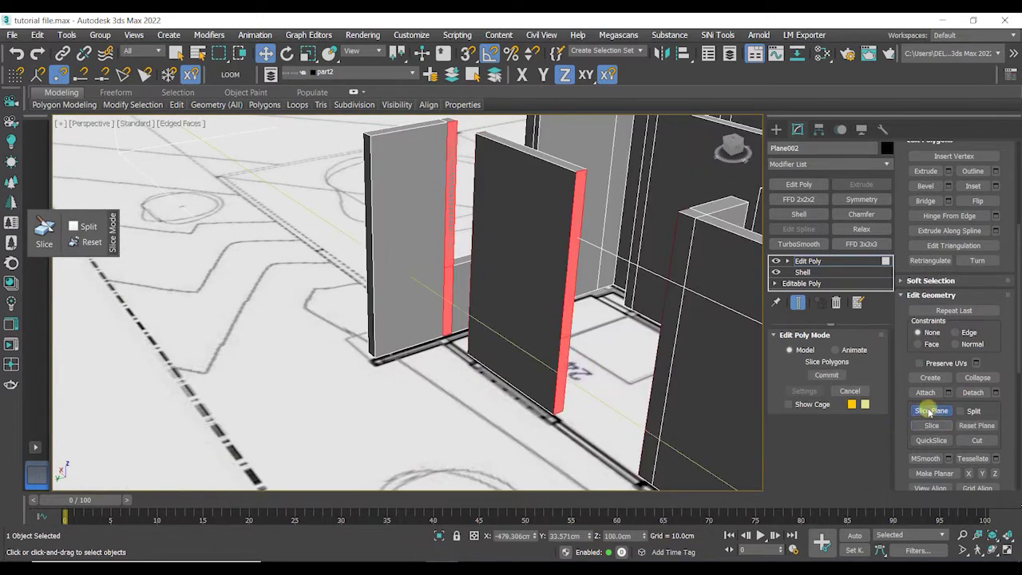
click(929, 412)
Bridge the facing lower polygons across the two openings on either side of the freestanding slab near room 24
click(450, 293)
ctrl+click(562, 365)
alt+middle_drag(562, 365, 642, 361)
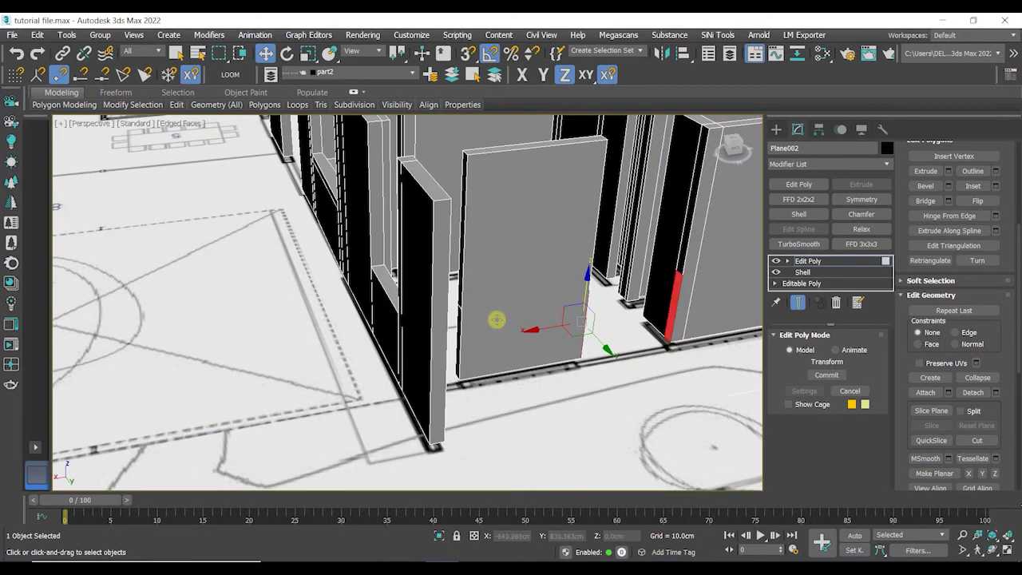
click(457, 326)
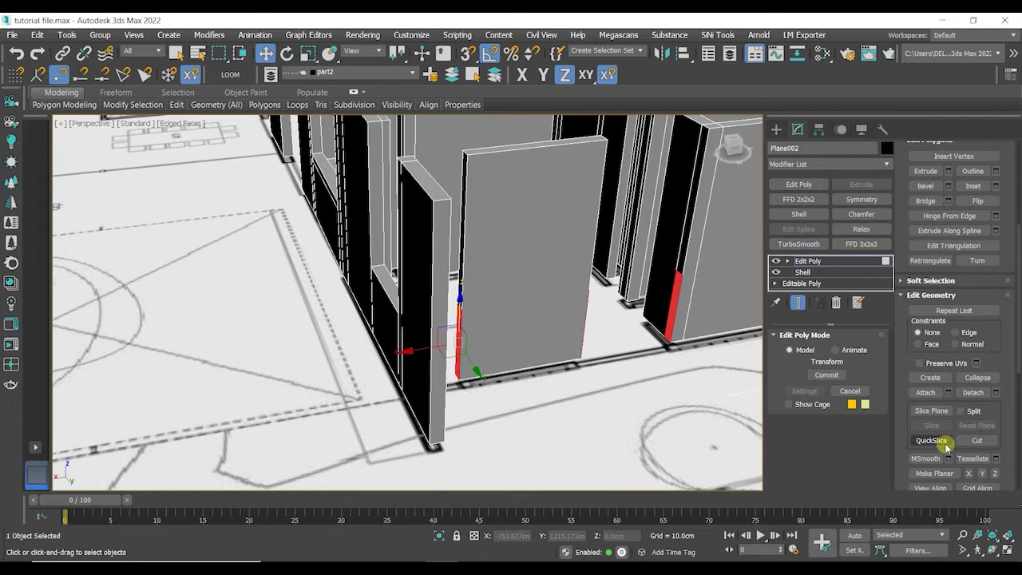
click(928, 201)
Slice the wall face beside room 10 with the slice plane at Z 100 cm
scroll(551, 360, down, 5)
alt+middle_drag(479, 366, 363, 348)
click(666, 133)
alt+middle_drag(424, 273, 557, 320)
middle_drag(260, 279, 411, 295)
click(268, 283)
scroll(416, 293, up, 3)
middle_drag(523, 268, 335, 312)
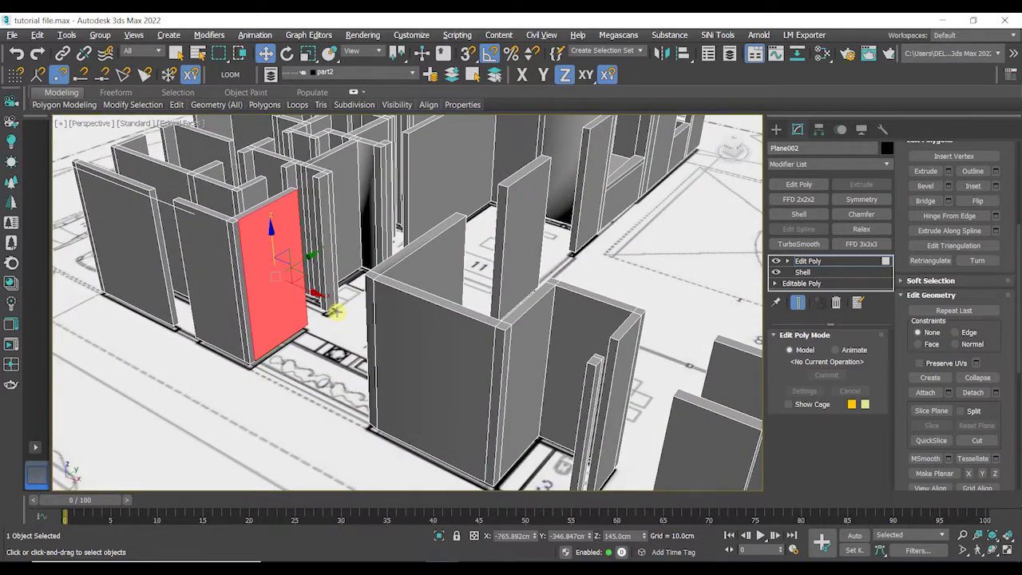
click(929, 411)
click(932, 427)
scroll(276, 303, up, 5)
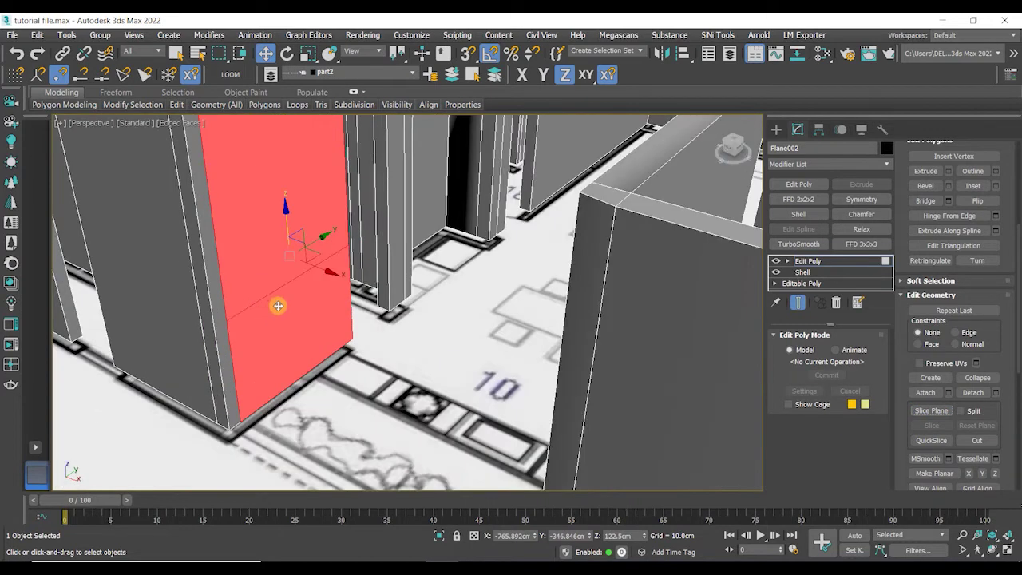
Connect the slice edge and bottom edge of the wall face beside room 10 with a vertical edge, and shift it along Y
key(2)
click(285, 285)
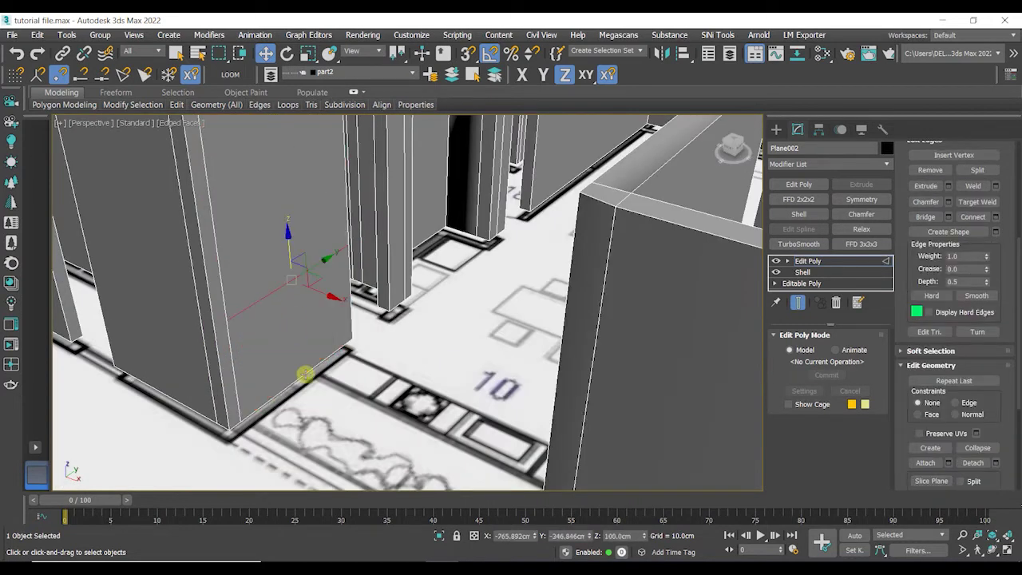
alt+middle_drag(325, 372, 339, 376)
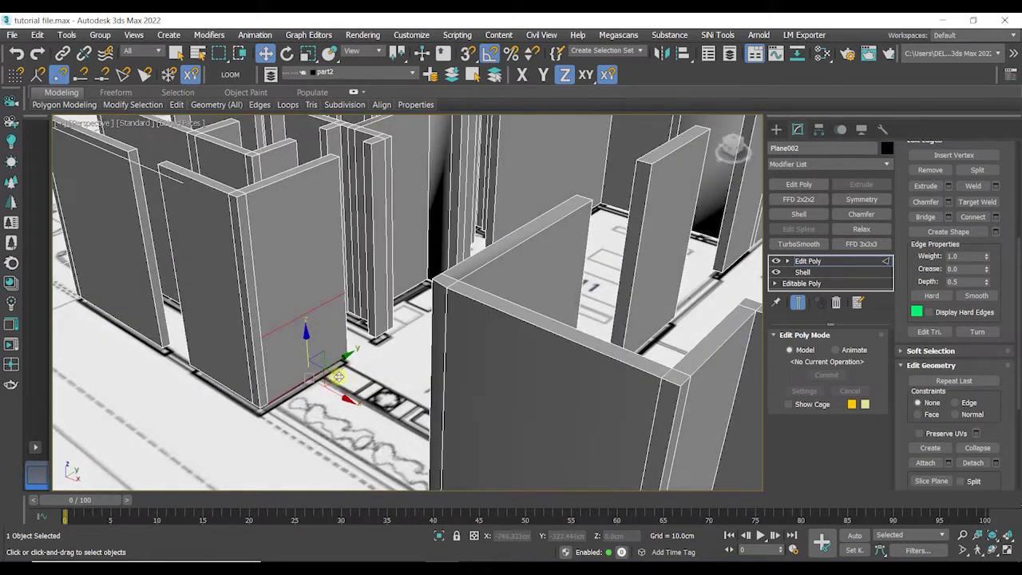
scroll(996, 436, down, 4)
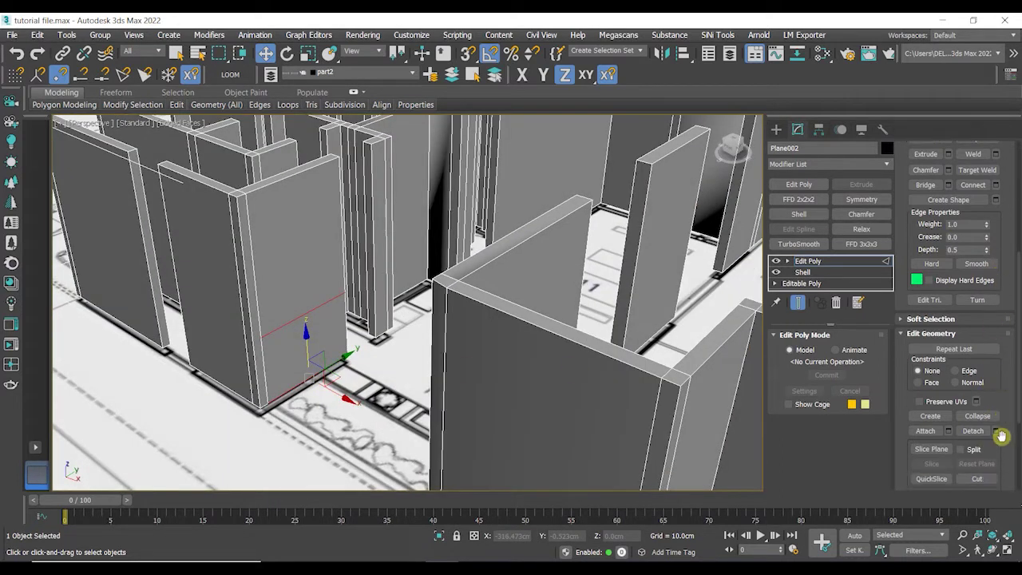
scroll(1001, 436, up, 6)
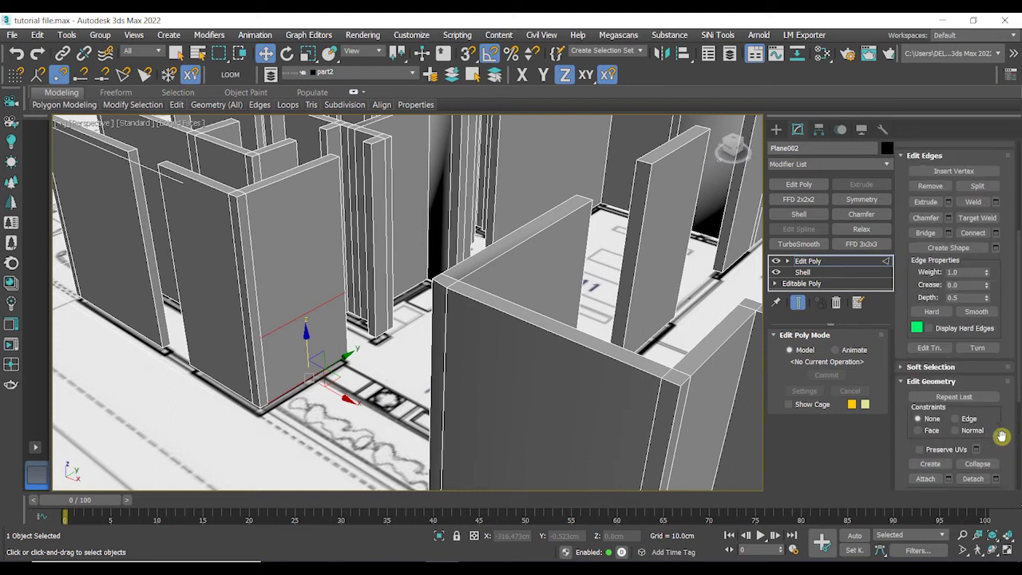
click(995, 281)
click(413, 365)
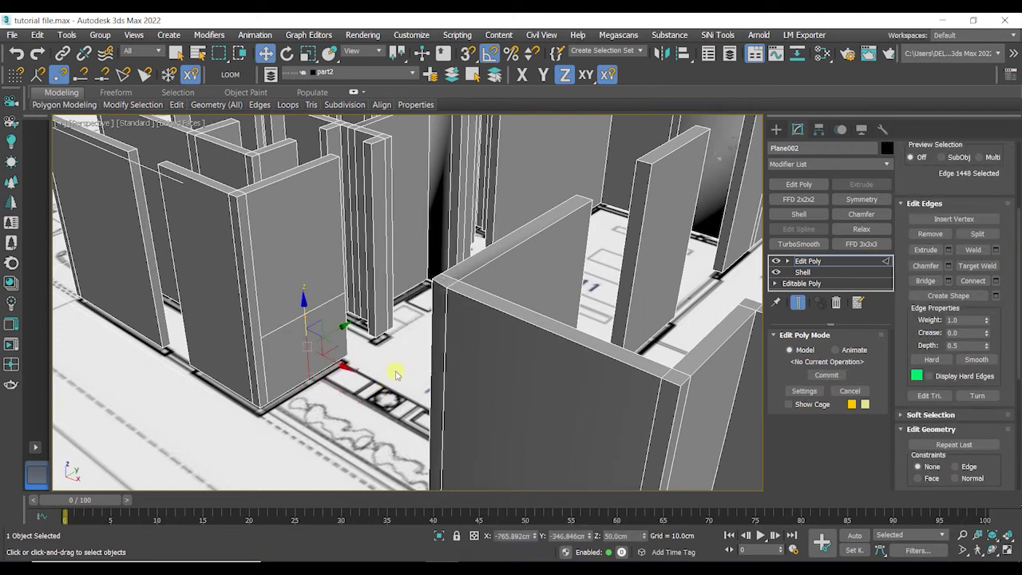
alt+middle_drag(390, 372, 319, 367)
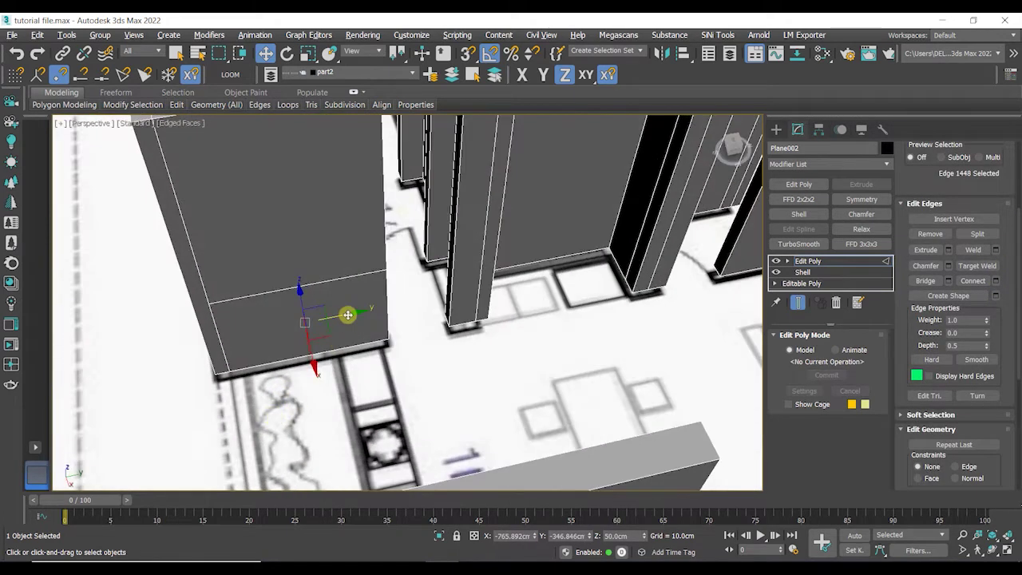
drag(348, 314, 376, 317)
Slice the facing wall polygon on the other side of the room 10 opening at Z 100 cm
alt+middle_drag(376, 317, 591, 254)
key(4)
click(573, 270)
click(932, 475)
click(932, 475)
Connect the facing wall's slice and bottom edges with a vertical edge, and align it along Y with the opposite wall's new edge
key(2)
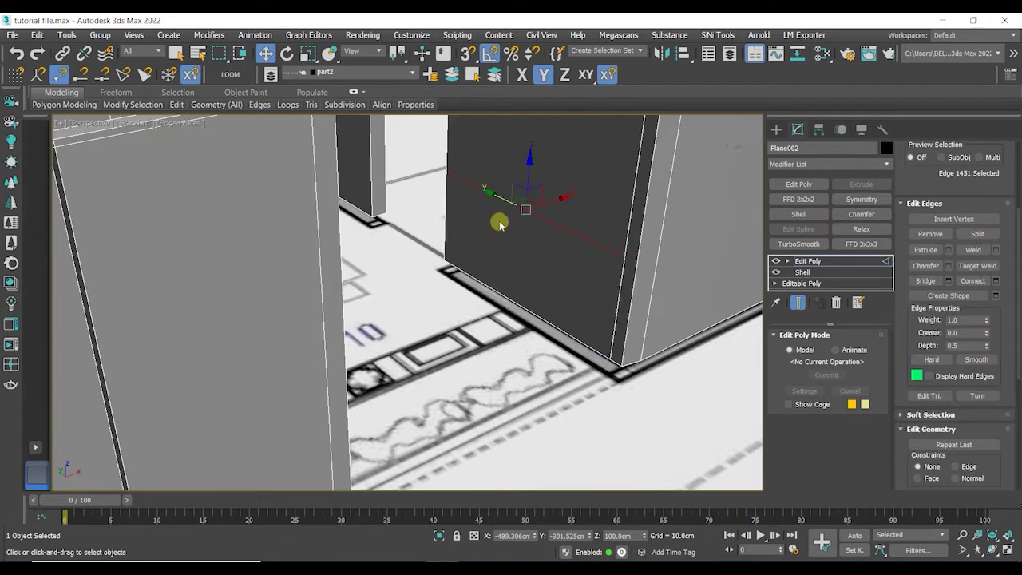
click(540, 215)
ctrl+click(515, 299)
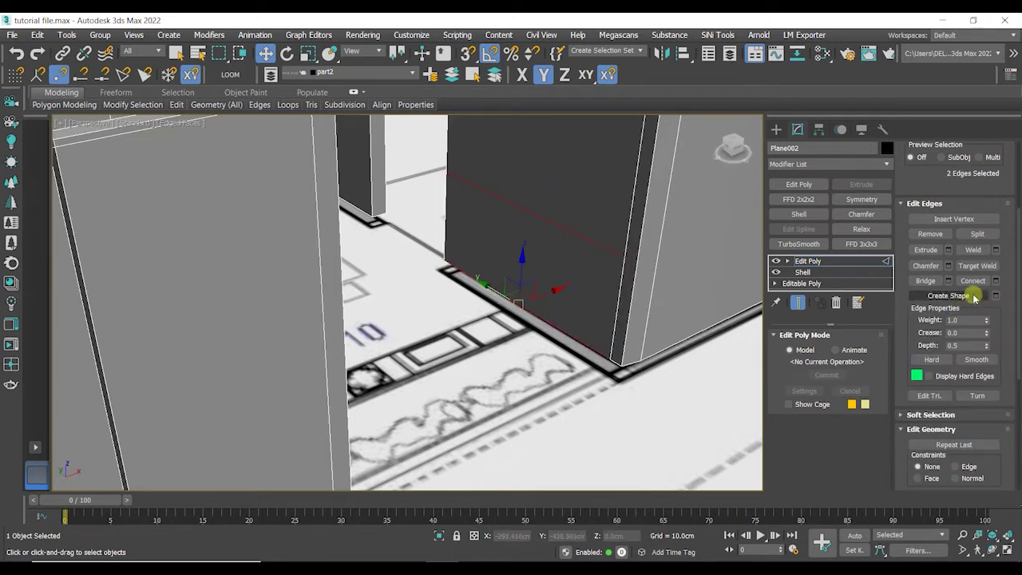
click(995, 281)
alt+middle_drag(448, 362, 539, 374)
drag(484, 248, 506, 263)
alt+middle_drag(506, 263, 467, 250)
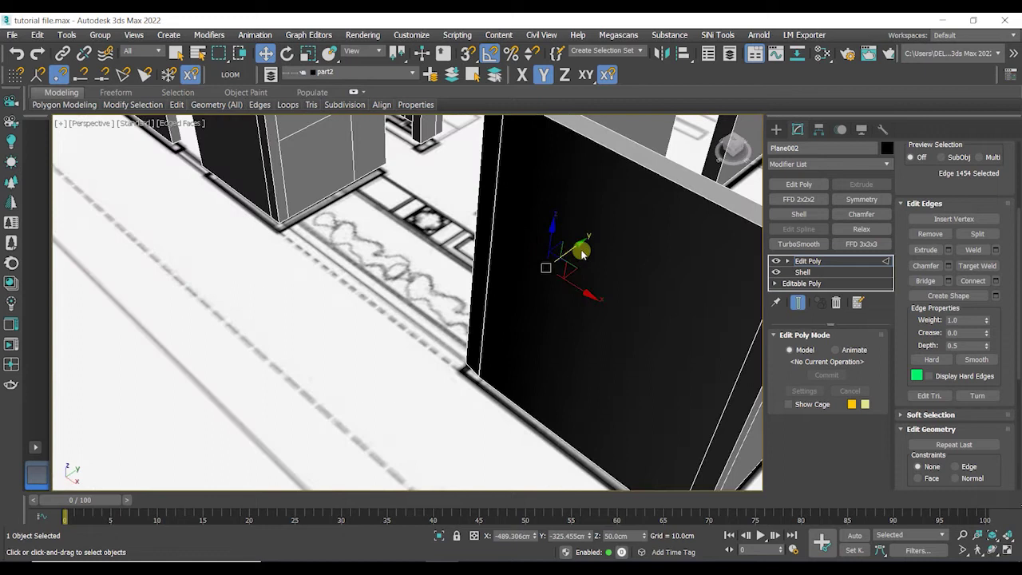
drag(576, 247, 380, 194)
key(s)
Bridge the two facing lower outer polygons across the opening beside room 10
alt+middle_drag(392, 239, 343, 189)
key(4)
click(355, 224)
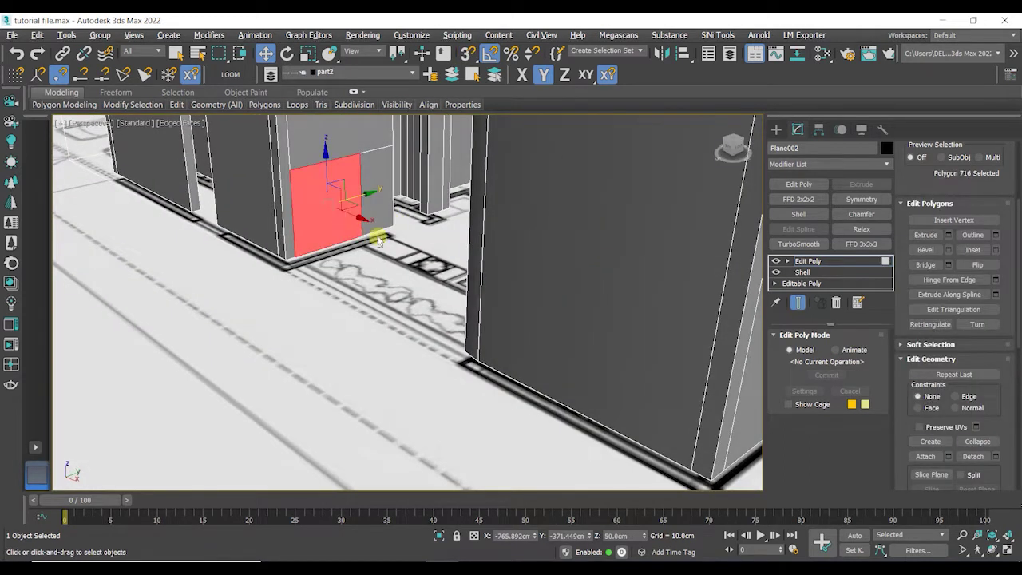
alt+middle_drag(379, 235, 510, 158)
click(510, 158)
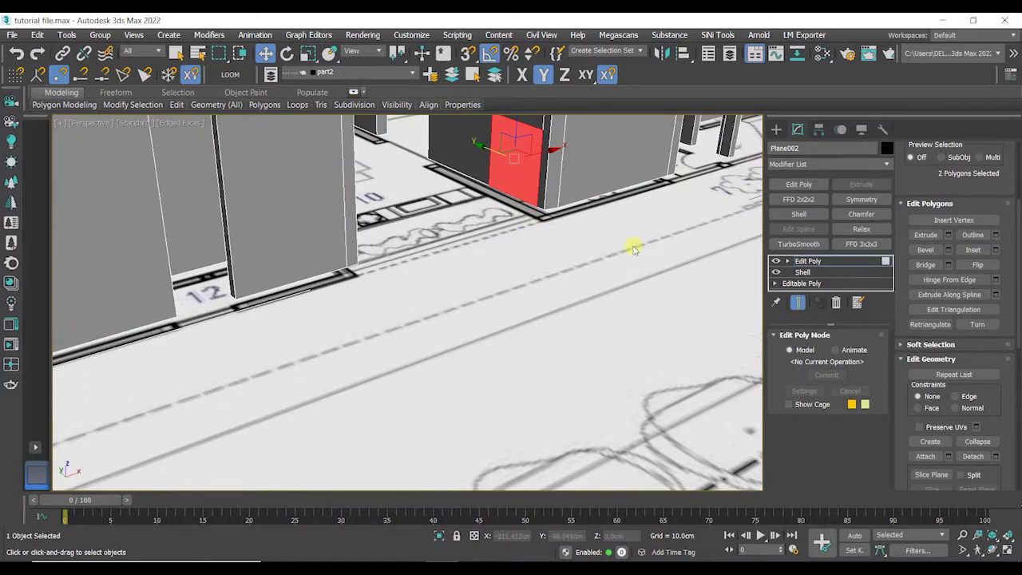
alt+middle_drag(628, 247, 600, 404)
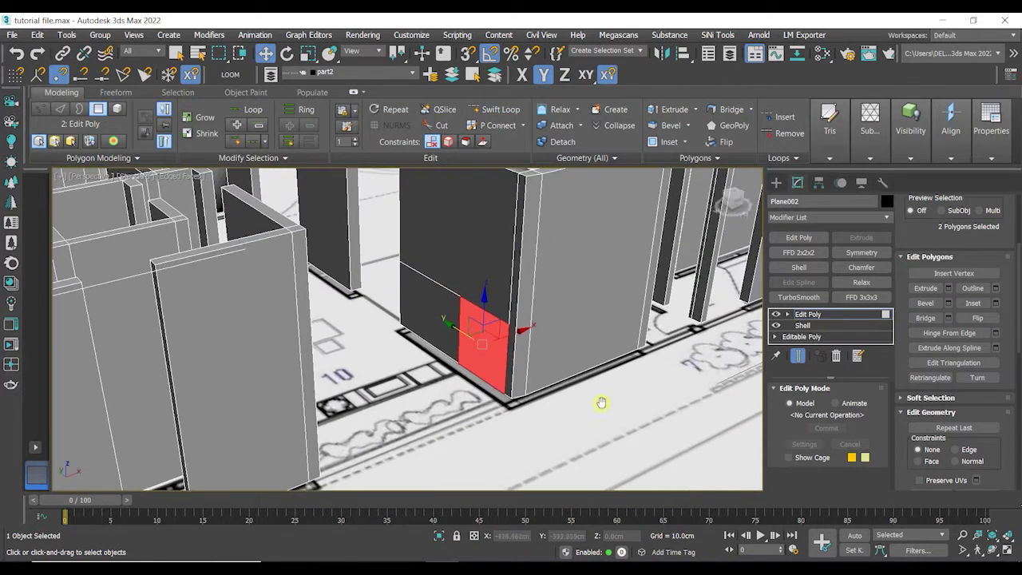
click(717, 116)
Select the upper polygon of the new low wall and move it slightly along the Z axis
alt+middle_drag(450, 360, 345, 360)
scroll(383, 365, up, 3)
alt+middle_drag(433, 345, 354, 369)
drag(396, 358, 273, 378)
click(318, 280)
mouse_move(317, 293)
alt+middle_down()
mouse_move(310, 315)
mouse_move(323, 303)
alt+middle_up()
drag(362, 261, 360, 255)
alt+middle_drag(339, 282, 475, 331)
Slice the facing end polygons of the wall and the narrow pillar beside planter 7 at Z 100 cm
click(412, 337)
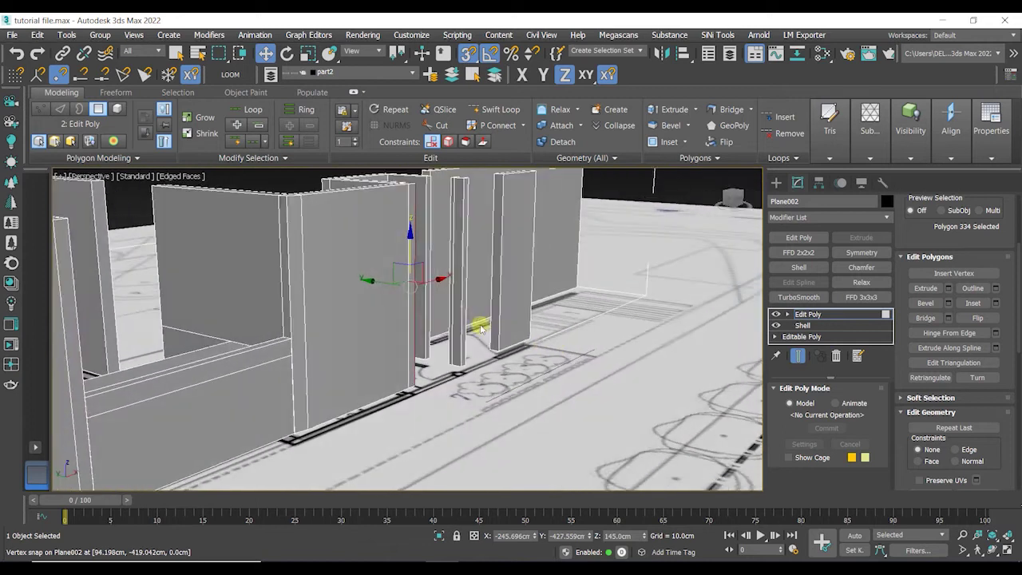
ctrl+click(461, 314)
scroll(467, 324, up, 4)
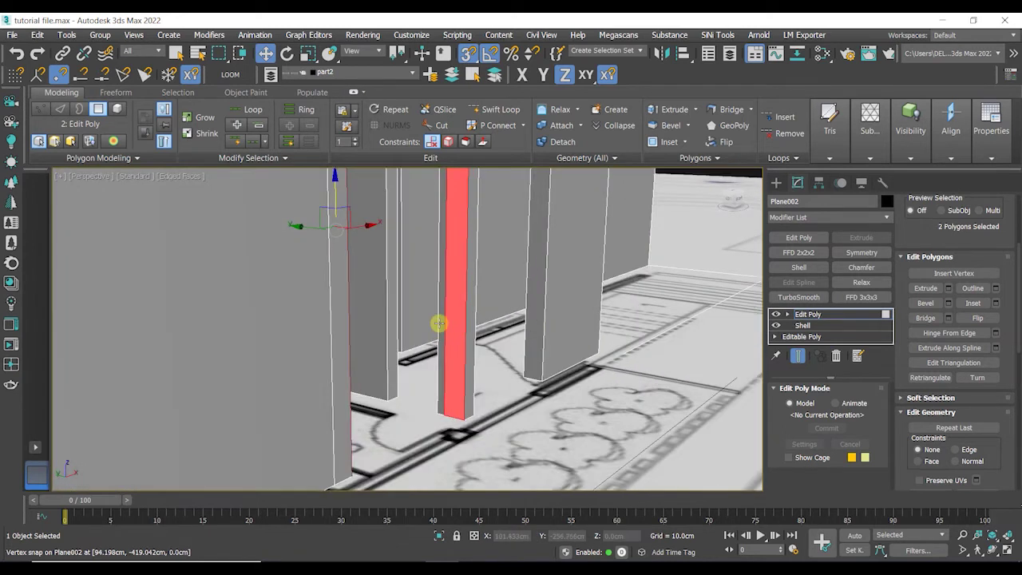
alt+middle_drag(529, 319, 447, 330)
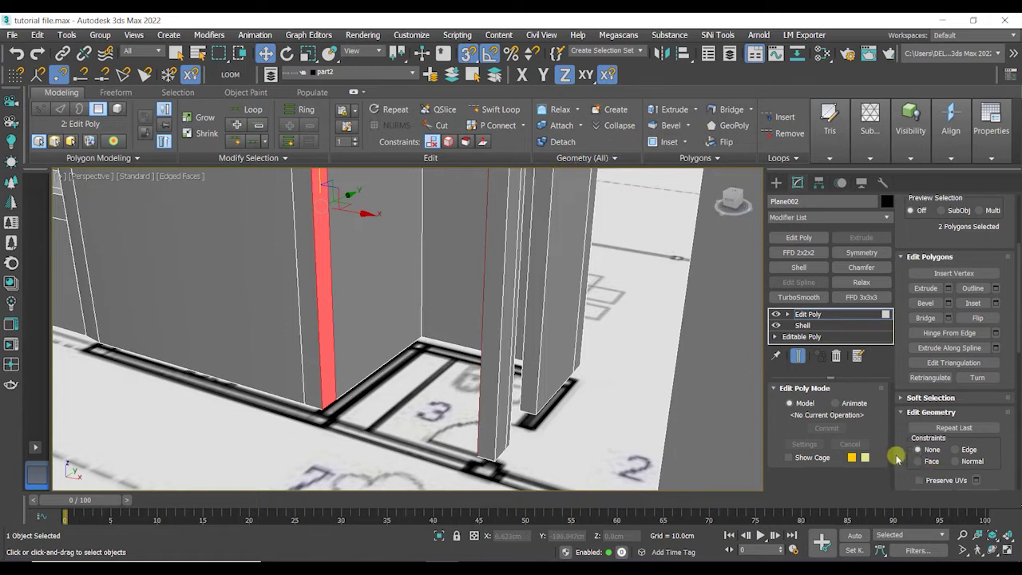
scroll(898, 458, down, 4)
click(931, 400)
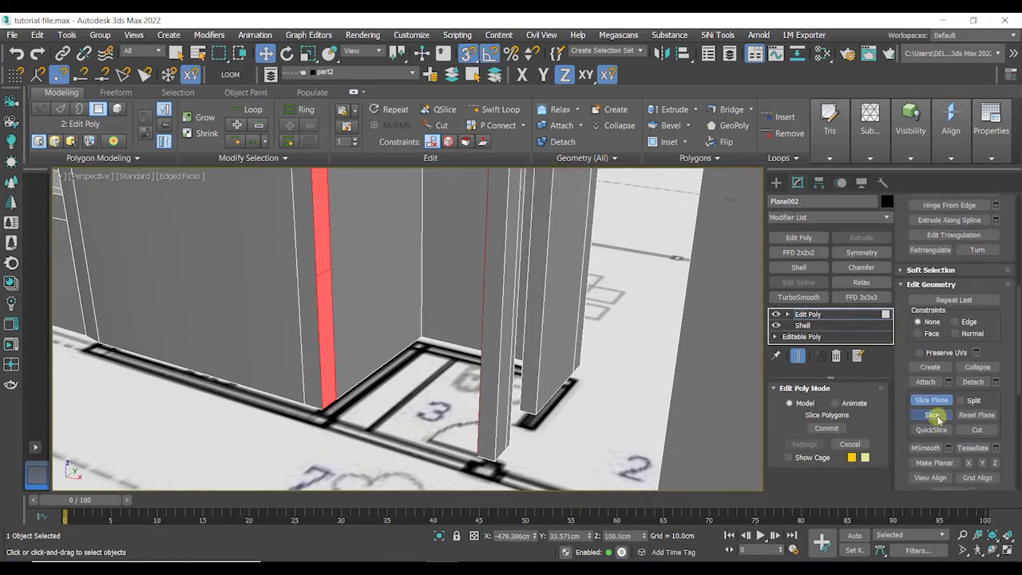
click(924, 400)
Bridge the facing lower polygons of the wall and the narrow pillar to form a low wall beside planter 7
click(326, 319)
alt+middle_drag(326, 319, 447, 269)
click(440, 261)
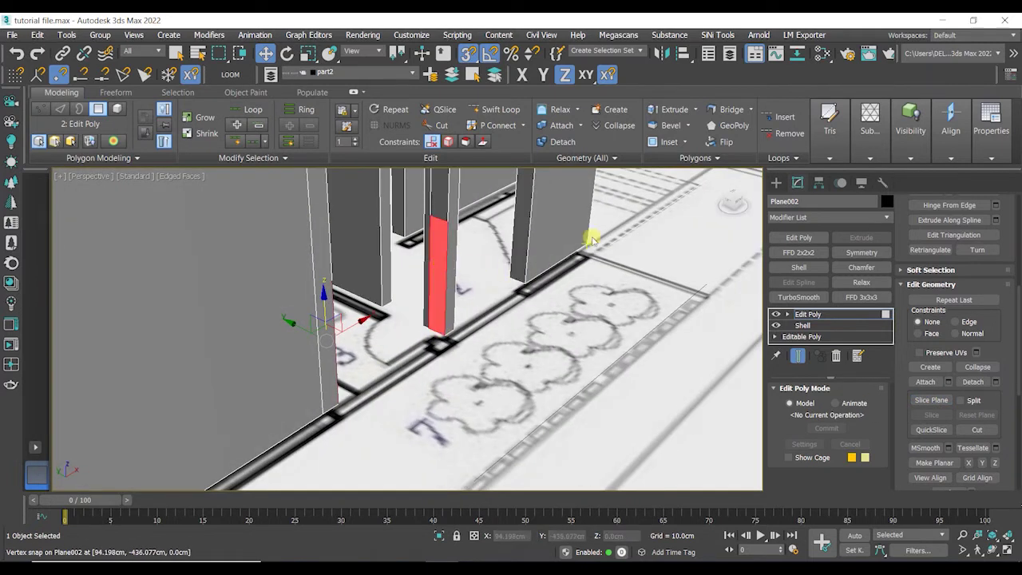
scroll(570, 231, up, 4)
click(721, 113)
scroll(575, 263, down, 3)
alt+middle_drag(574, 263, 465, 273)
scroll(466, 273, down, 4)
middle_drag(466, 274, 376, 357)
scroll(376, 357, down, 3)
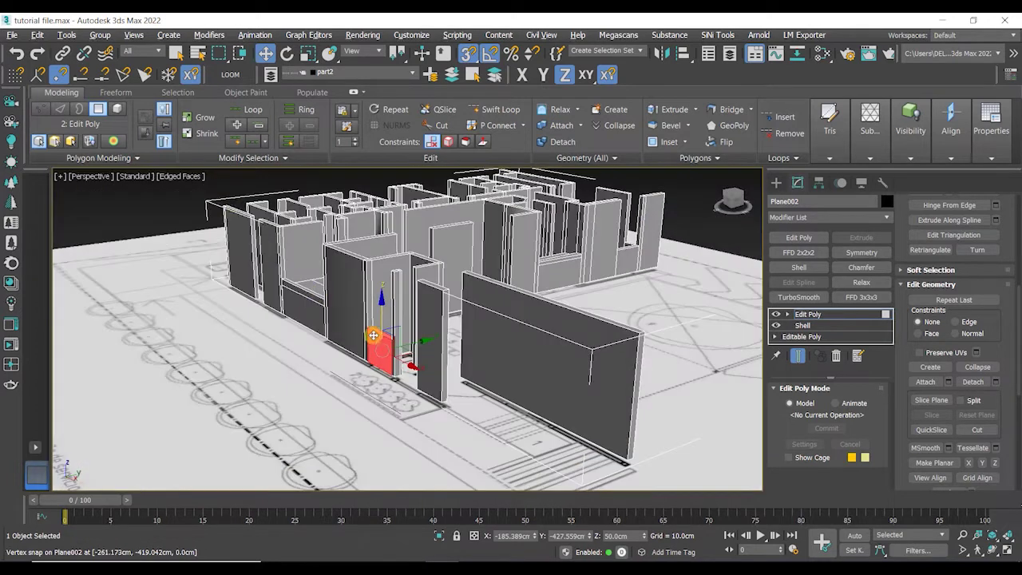
Finish editing the wall polygons and move the floor plan plane down along Z below the walls
click(169, 209)
key(4)
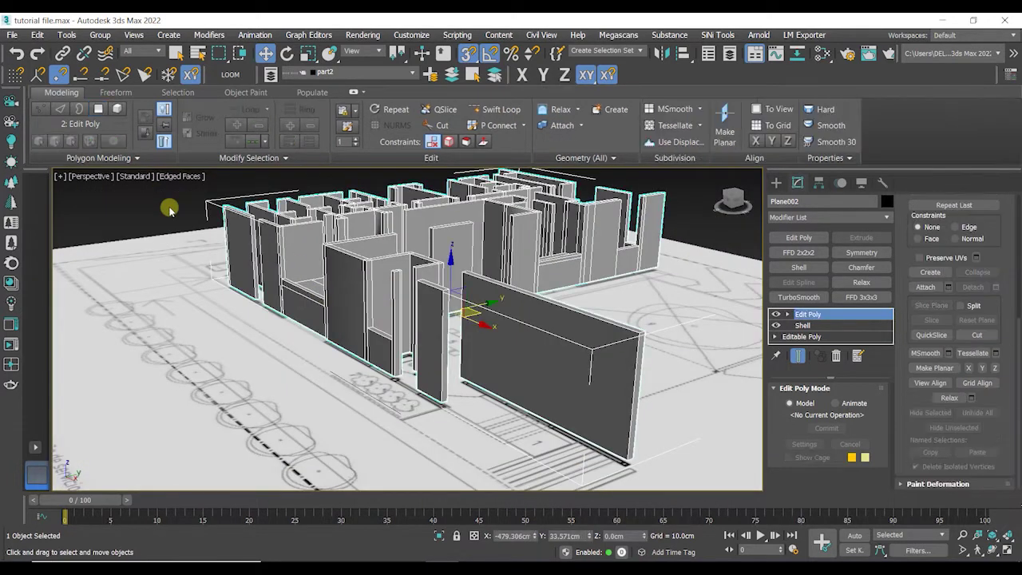
click(170, 209)
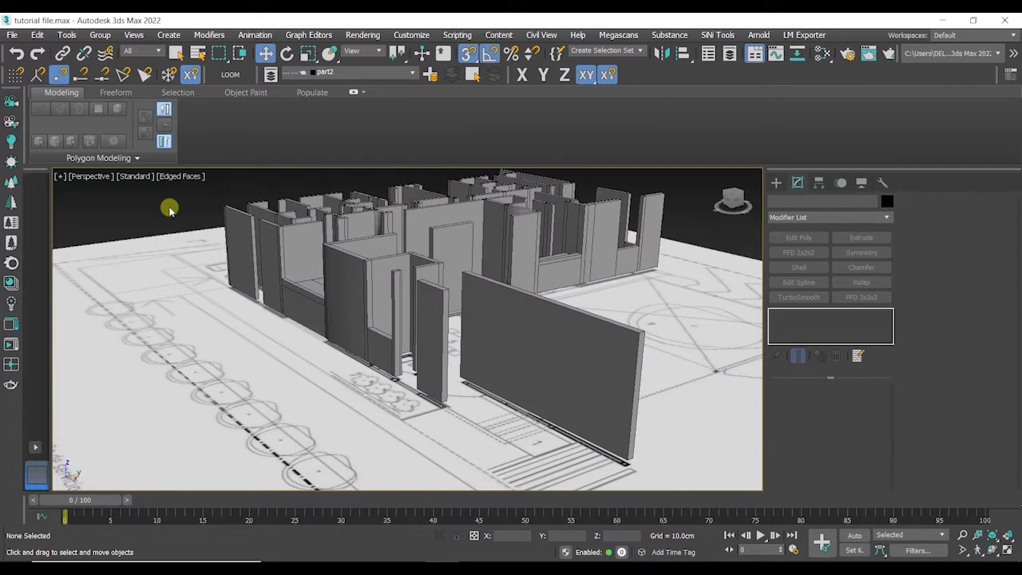
click(683, 357)
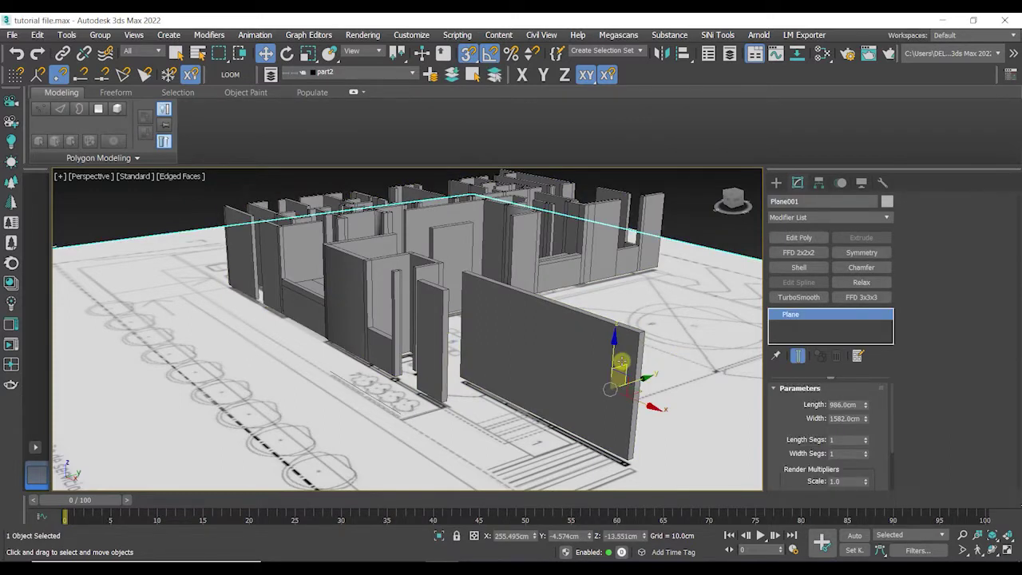
drag(613, 353, 615, 422)
click(714, 252)
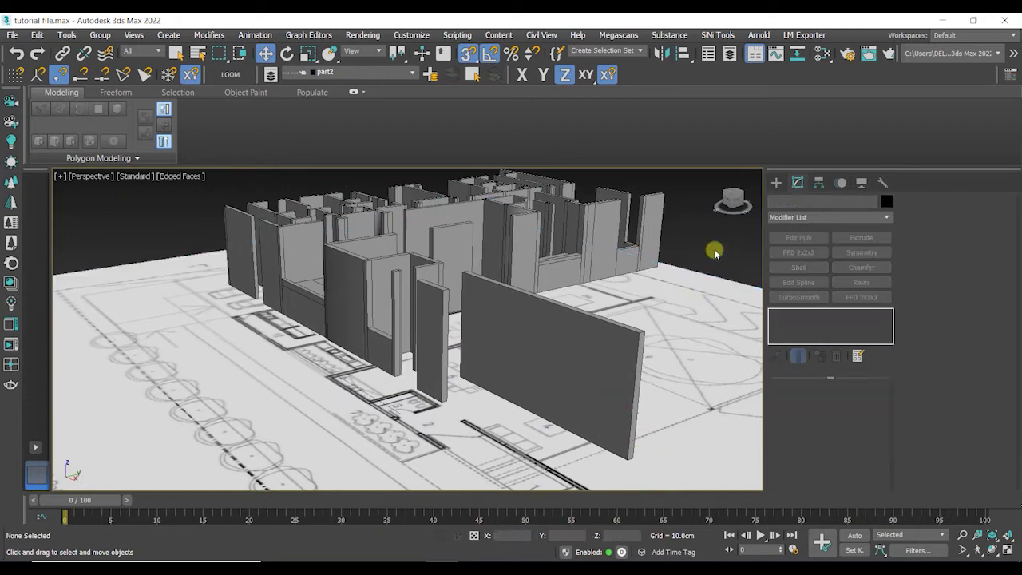
Draw a box about 264 cm long and 474 cm wide beside the freestanding wall at entrance area 1
key(t)
key(z)
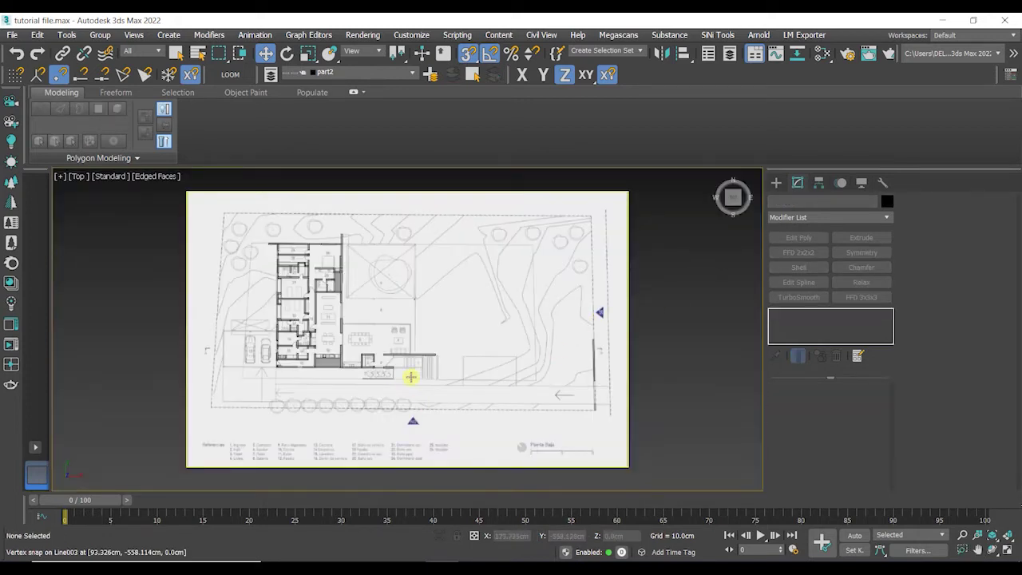
scroll(415, 374, up, 5)
scroll(460, 350, up, 2)
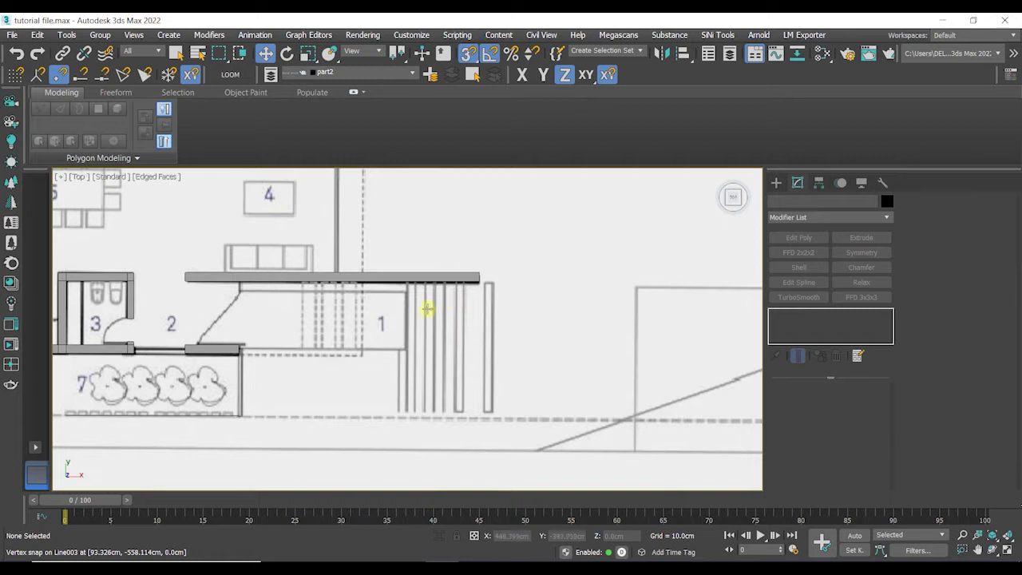
key(p)
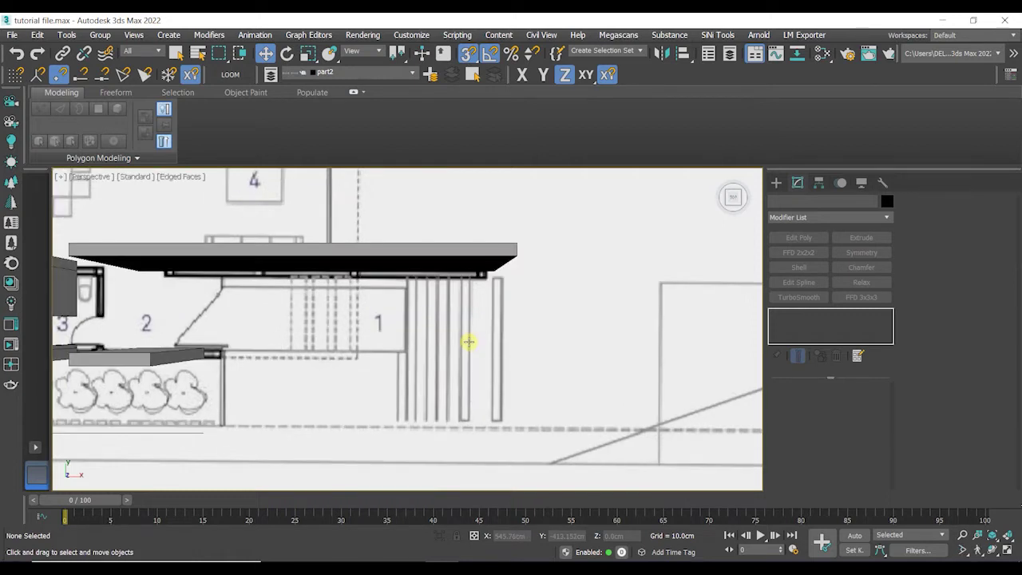
alt+middle_drag(472, 346, 447, 316)
click(776, 182)
click(798, 267)
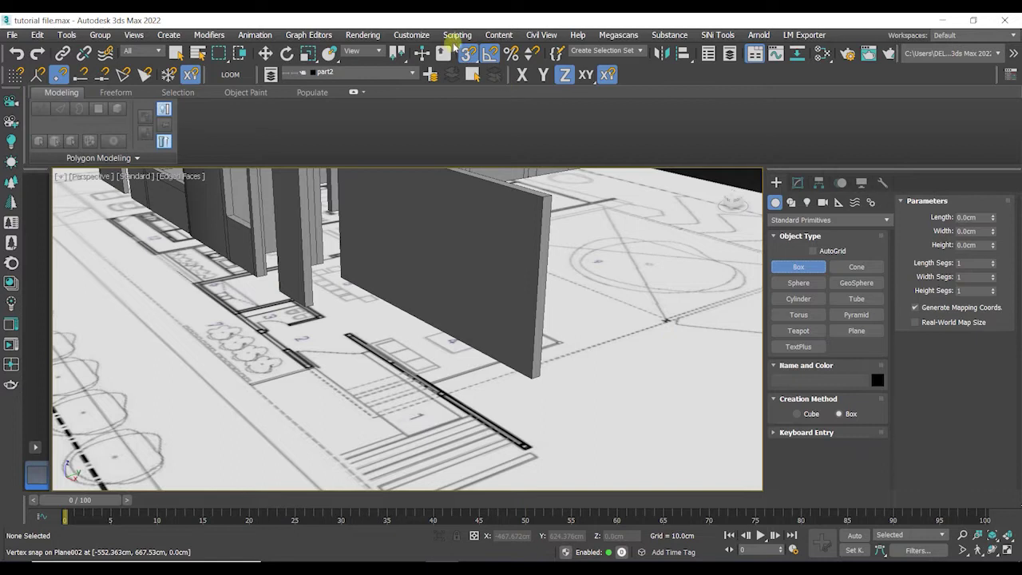
drag(528, 384, 240, 325)
click(327, 346)
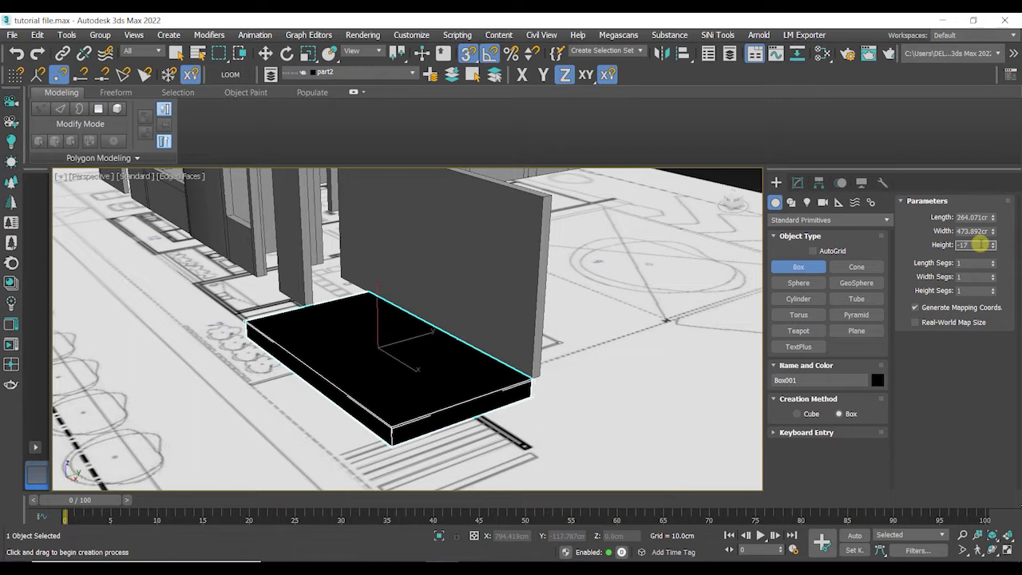
Set the entrance box's height to 17 cm
click(980, 245)
text(17)
key(Return)
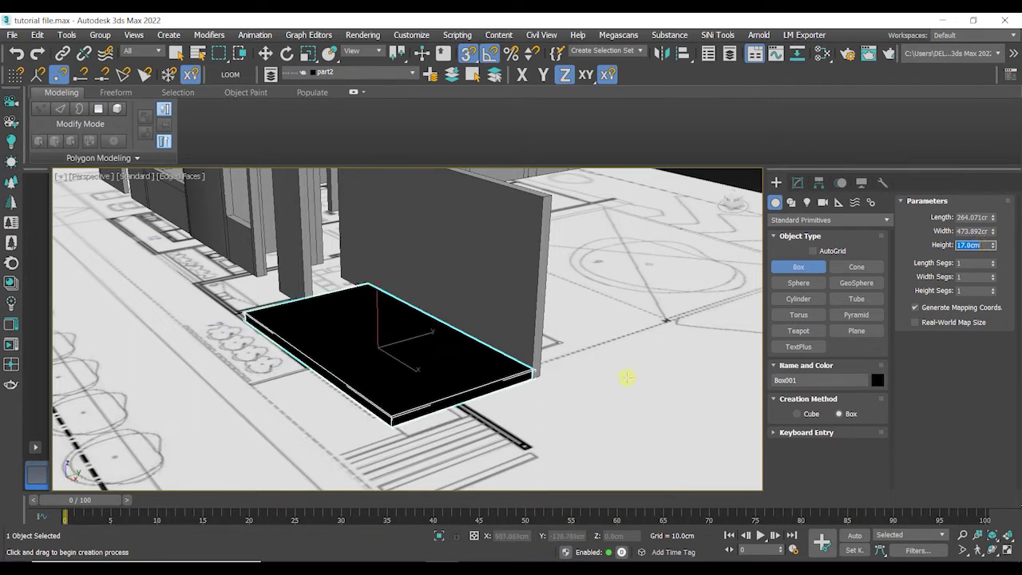
scroll(613, 275, down, 3)
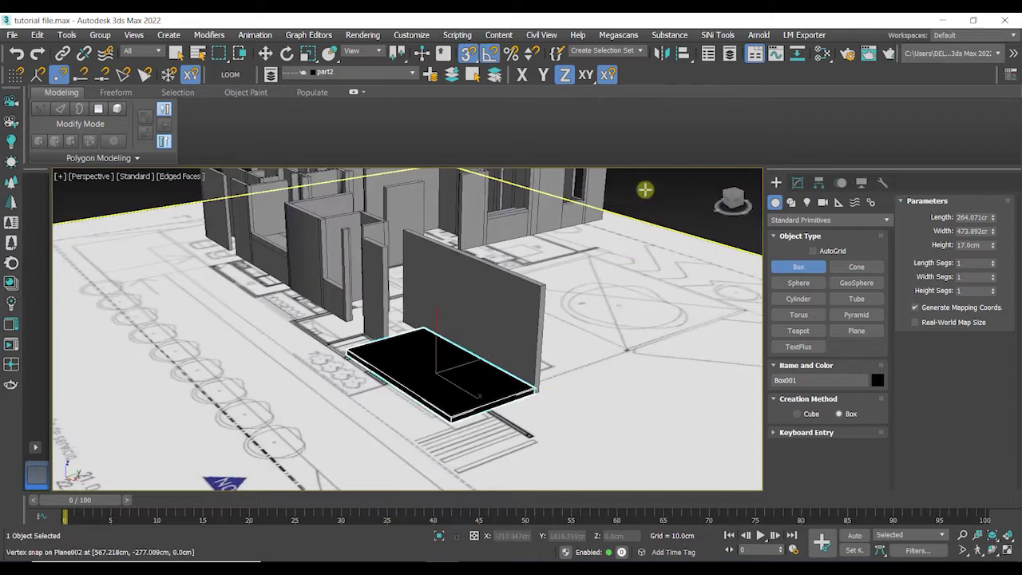
Assign the grey physical material Material #26 to the entrance box
key(w)
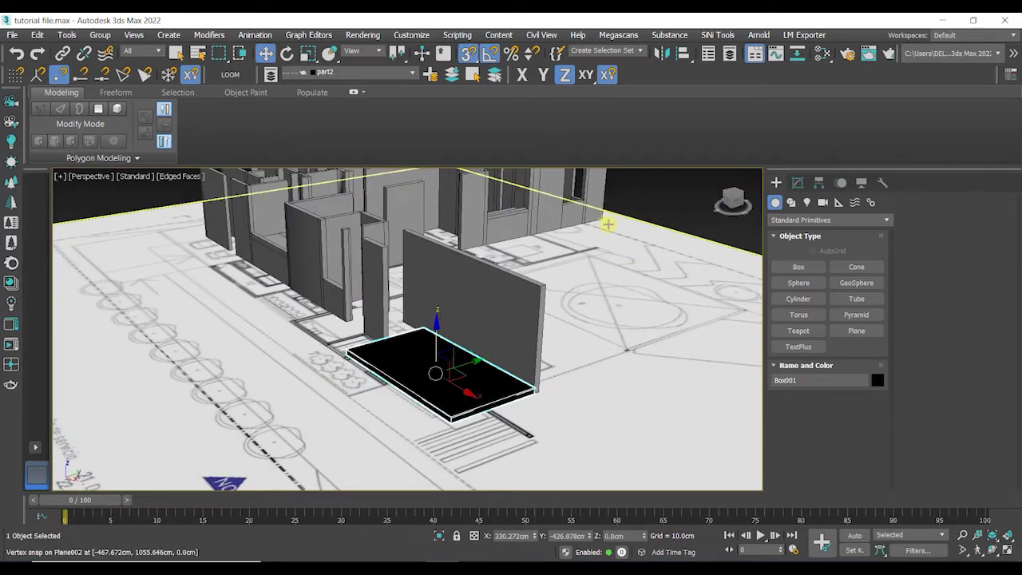
click(823, 52)
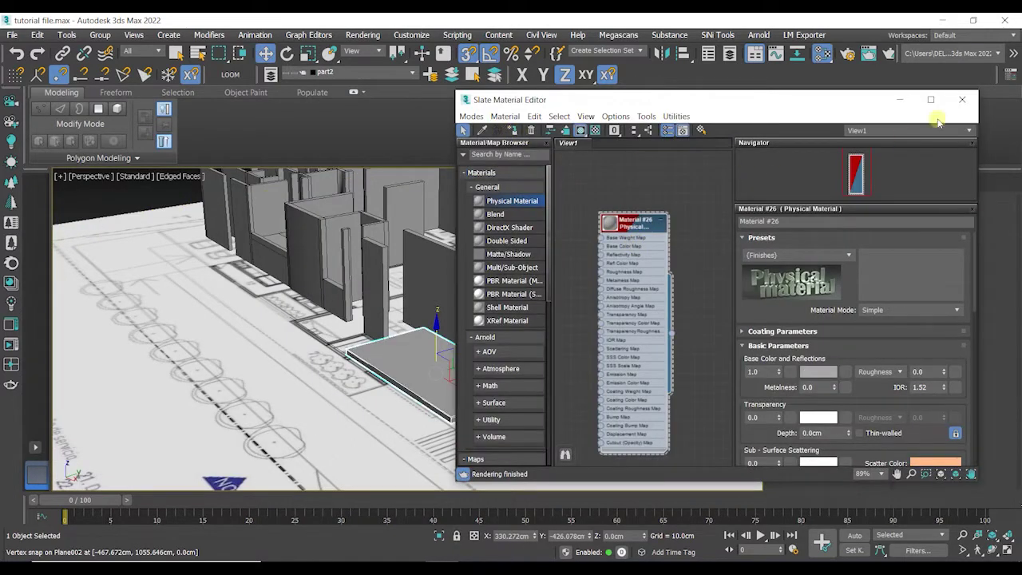
click(968, 104)
Lower the entrance box along the Z axis to about -122 cm, near the floor plan
middle_drag(452, 403, 450, 357)
drag(437, 320, 432, 392)
alt+middle_drag(446, 385, 468, 431)
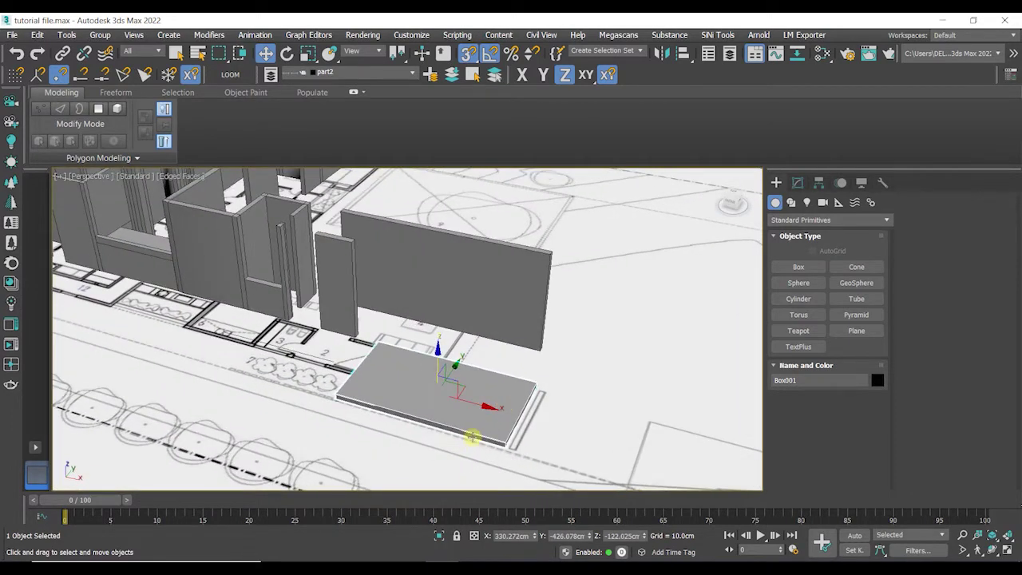
Convert the entrance box to an Editable Poly
click(797, 183)
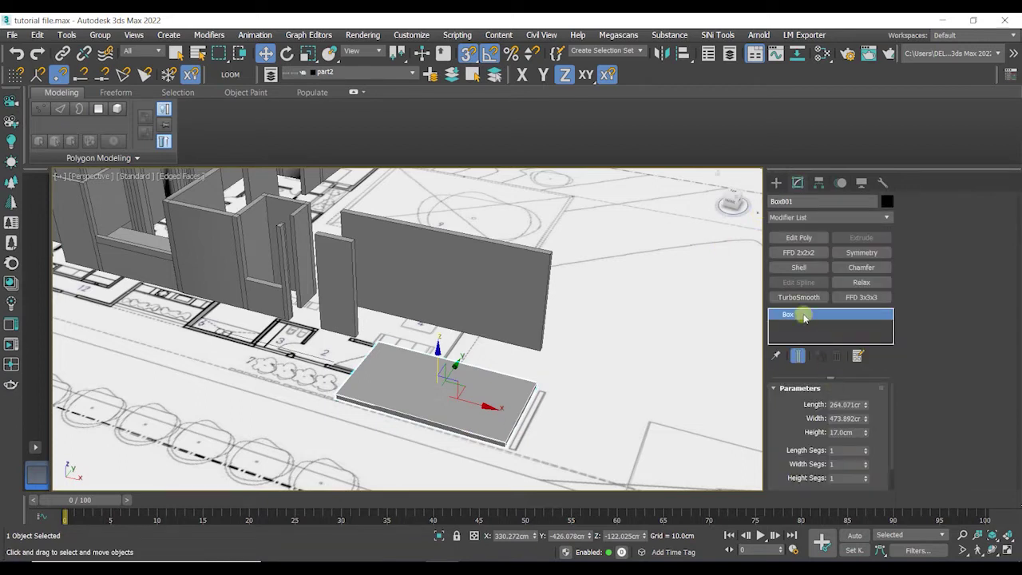
right_click(804, 317)
click(830, 389)
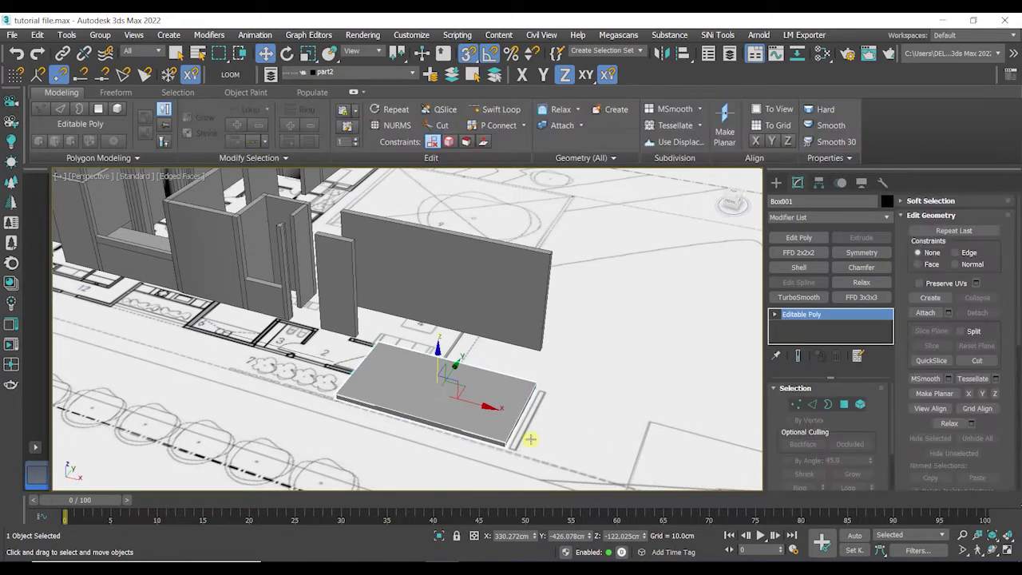
Connect the two long top edges of the entrance box with 4 evenly spaced segments
scroll(530, 438, up, 8)
key(2)
click(433, 435)
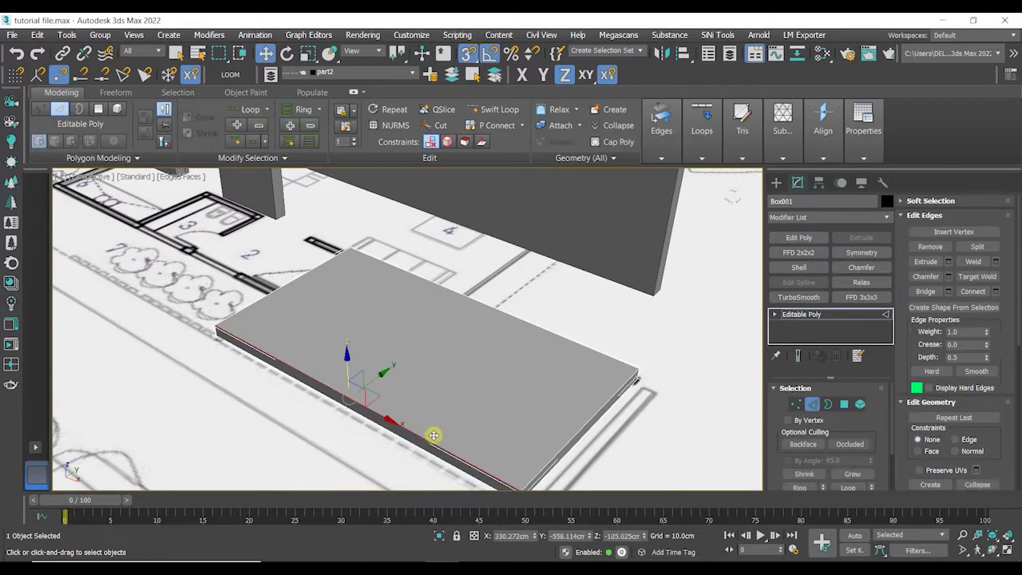
ctrl+click(554, 336)
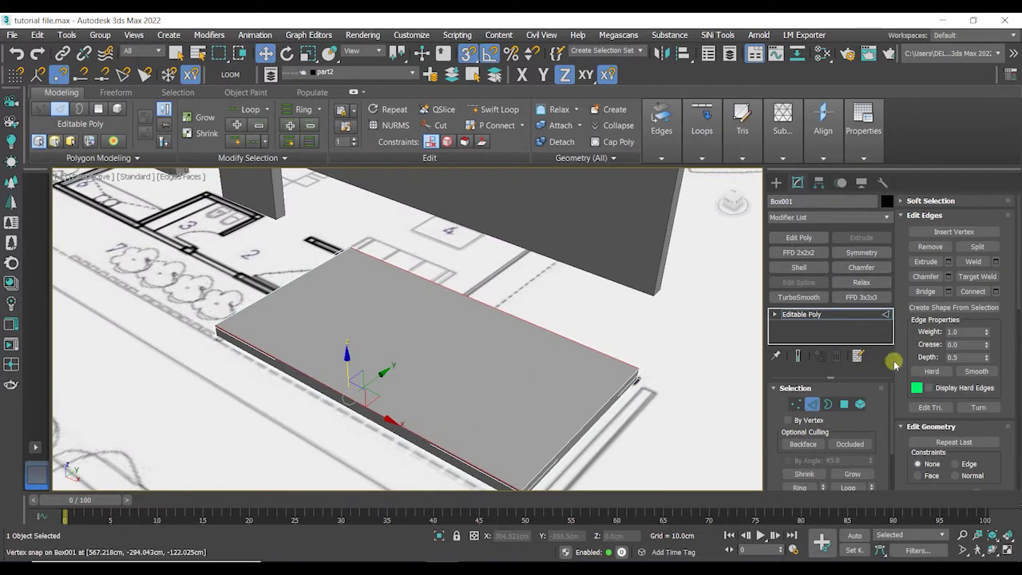
mouse_move(702, 128)
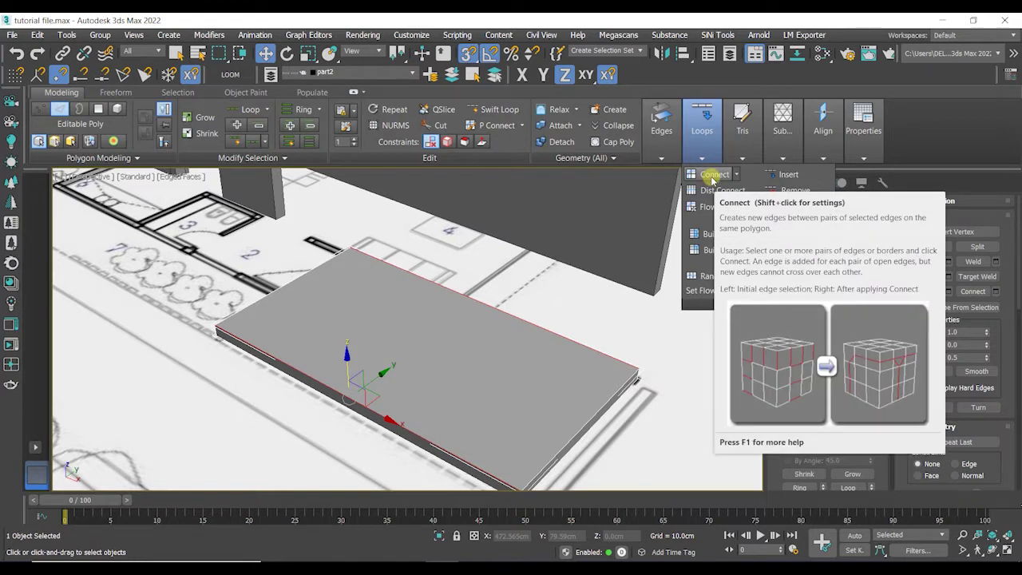
shift+click(713, 178)
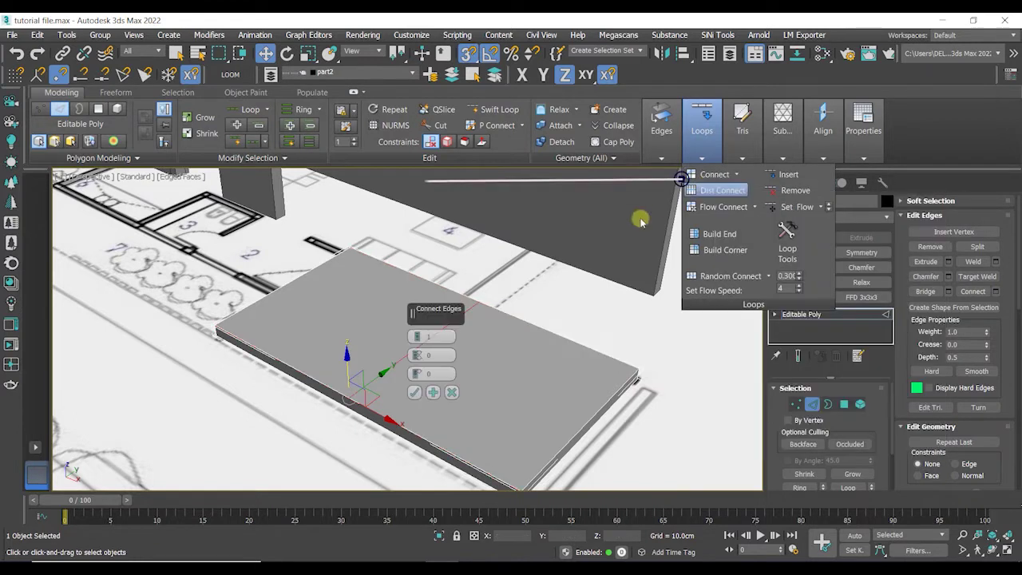
click(419, 332)
click(418, 333)
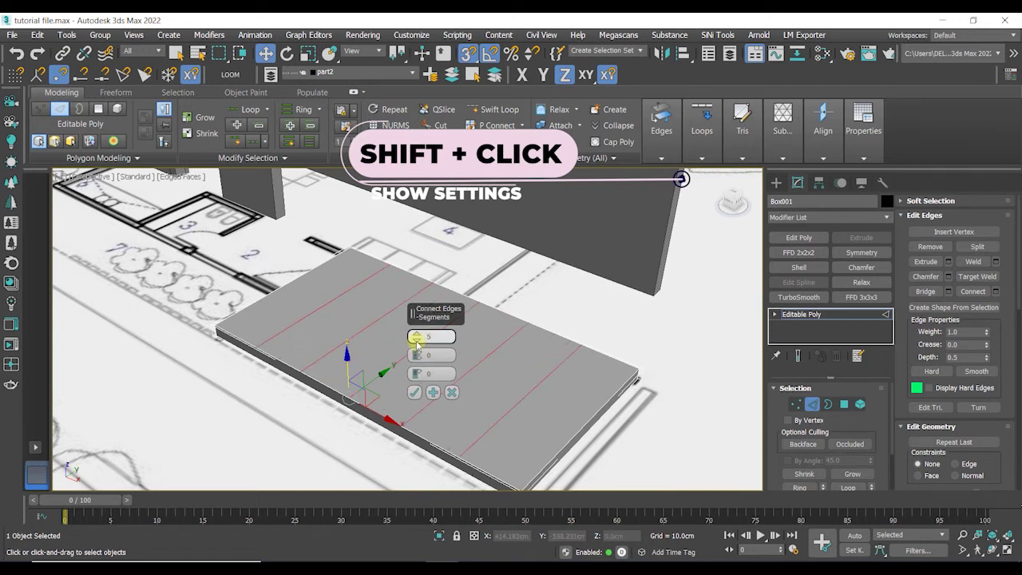
click(416, 340)
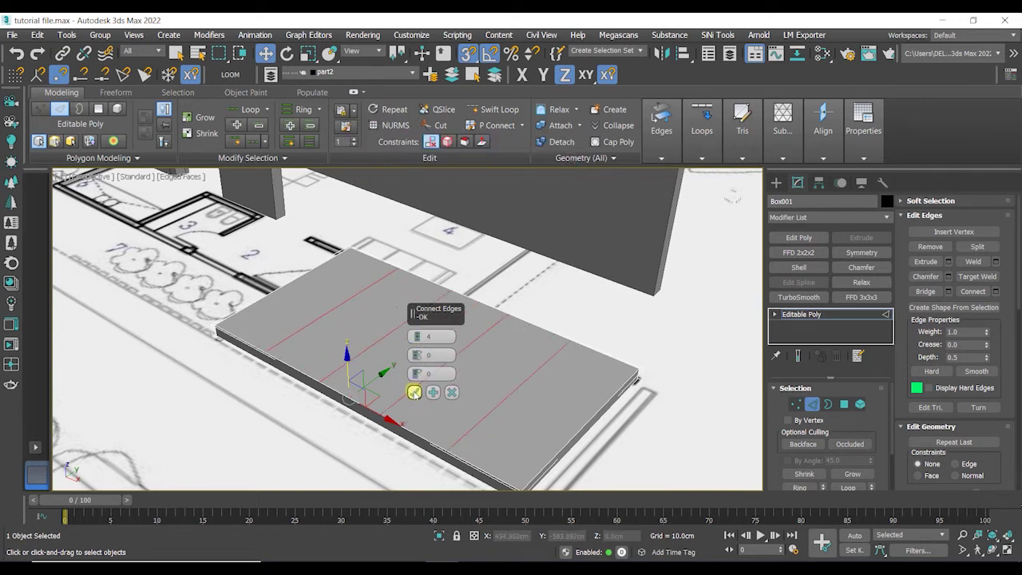
click(415, 393)
Slide the four new cross edges along X toward the outer end of the box, spacing them as narrow step treads
click(495, 407)
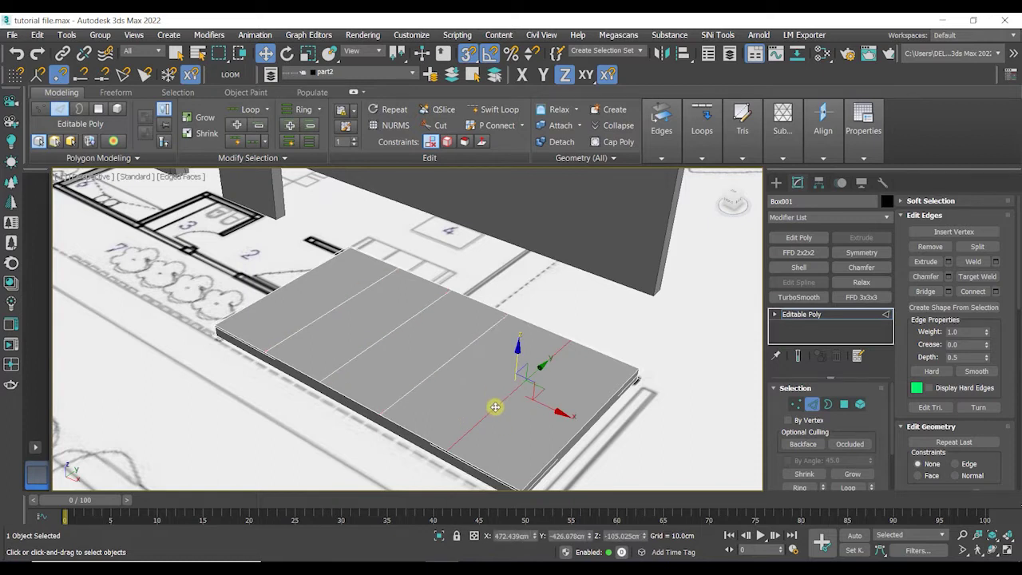
drag(543, 406, 571, 420)
click(438, 369)
drag(483, 378, 539, 418)
click(390, 335)
click(422, 348)
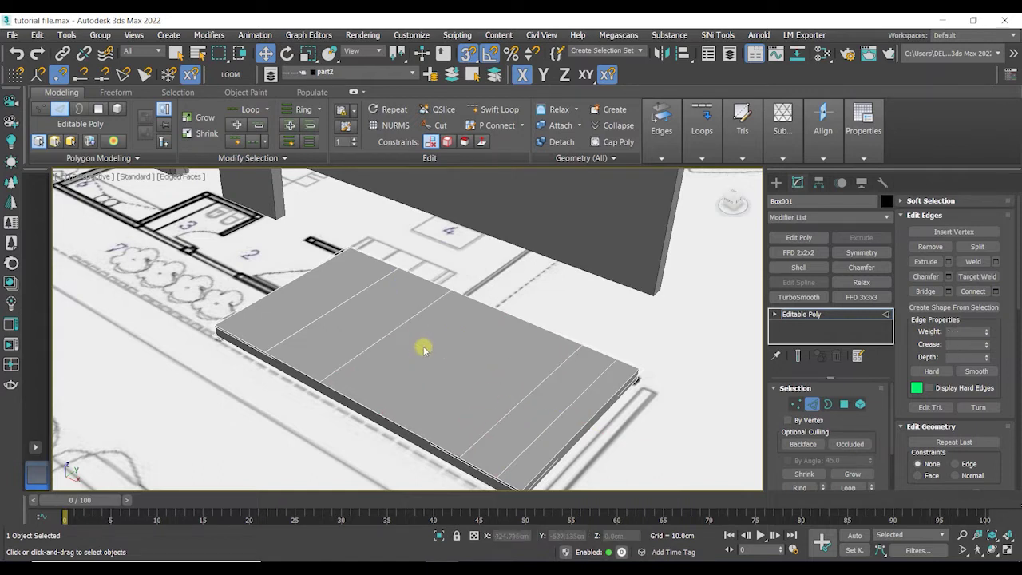
click(405, 335)
drag(453, 363, 528, 403)
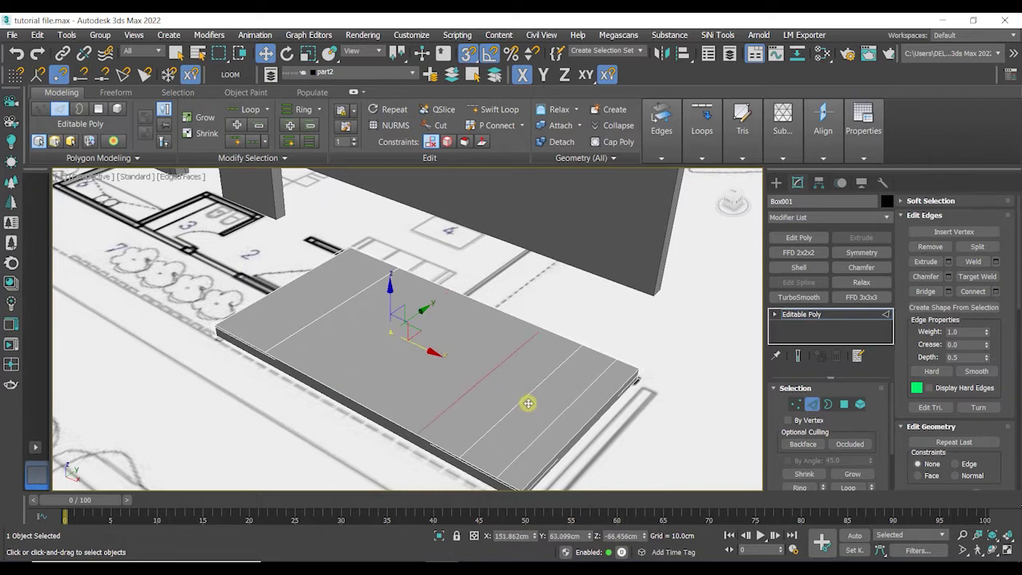
click(328, 314)
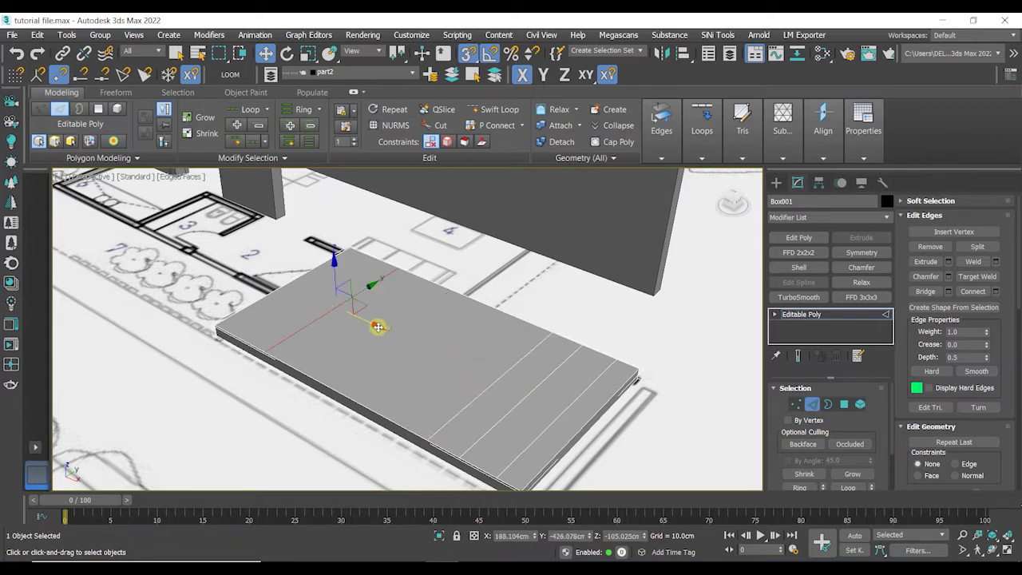
drag(372, 323, 480, 411)
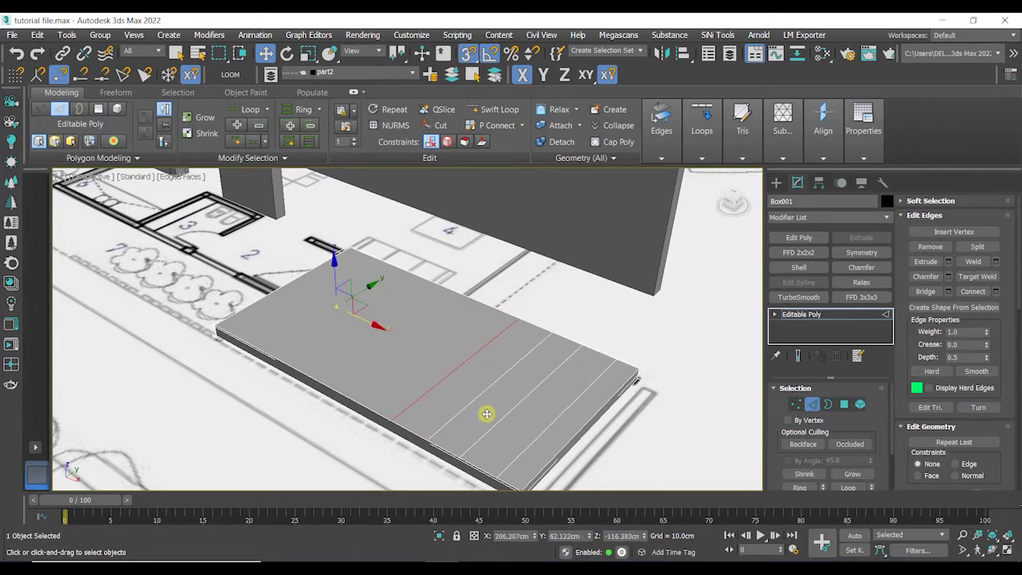
Select all five top polygons of the entrance box and set up an Extrude with a height of 17 cm
click(569, 418)
key(4)
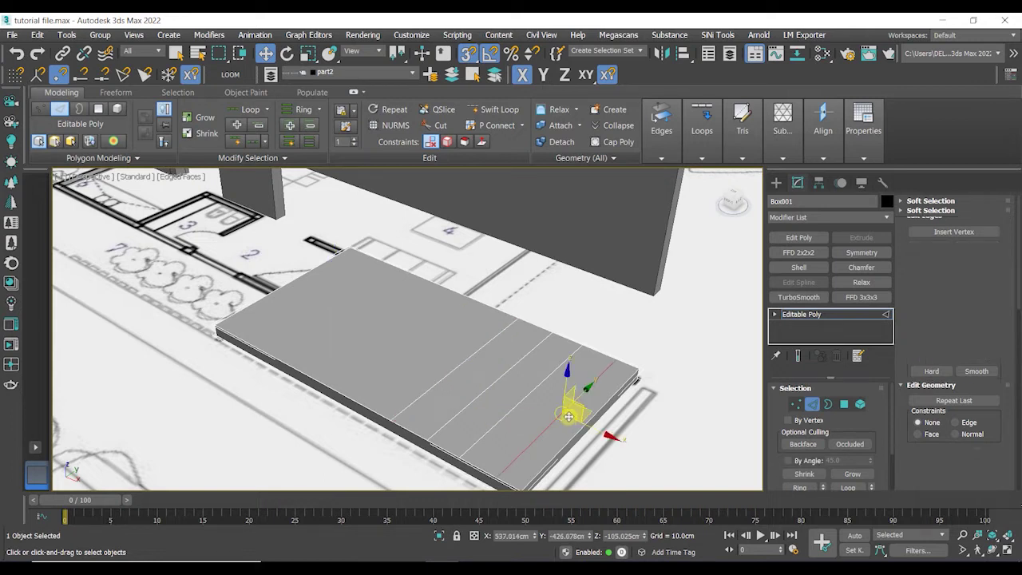
click(568, 420)
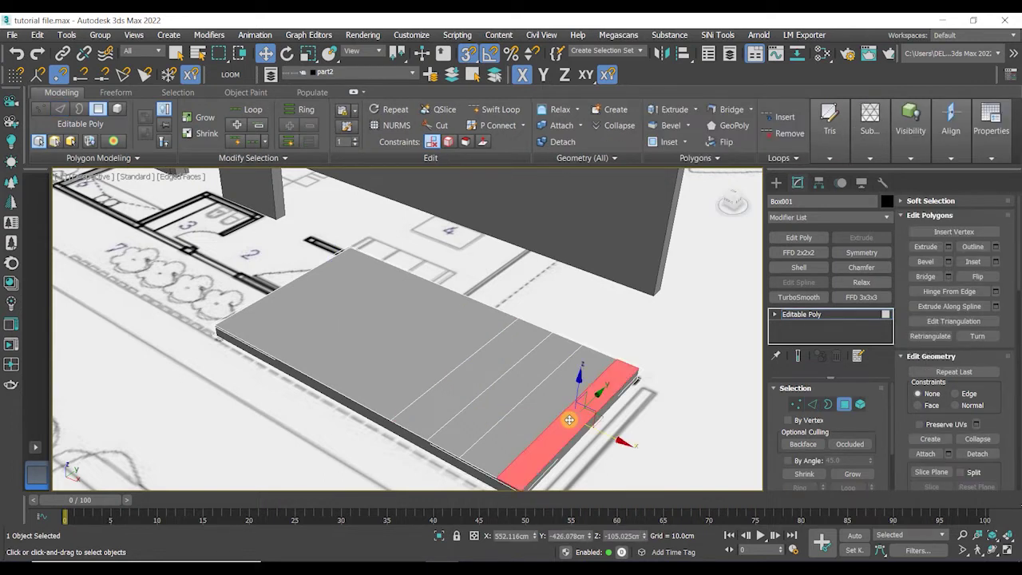
alt+middle_drag(534, 413, 514, 398)
ctrl+click(520, 417)
ctrl+click(503, 398)
ctrl+click(476, 379)
ctrl+click(436, 349)
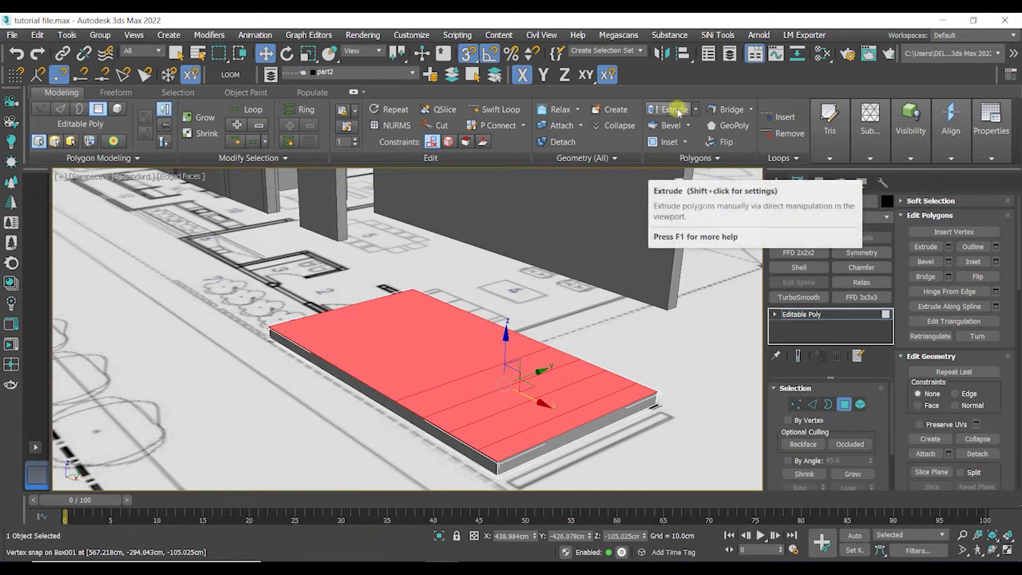
shift+click(688, 109)
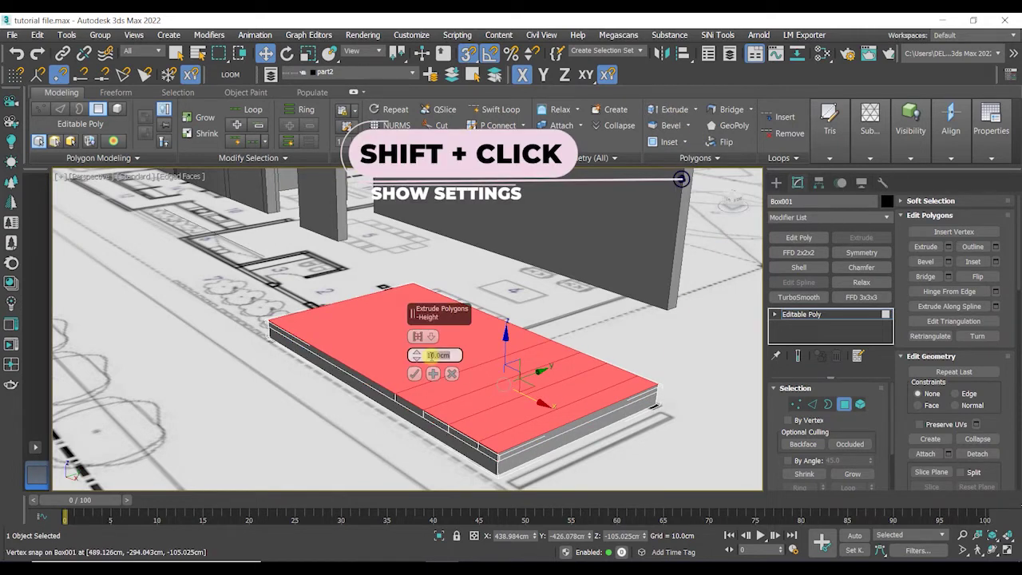
text(17)
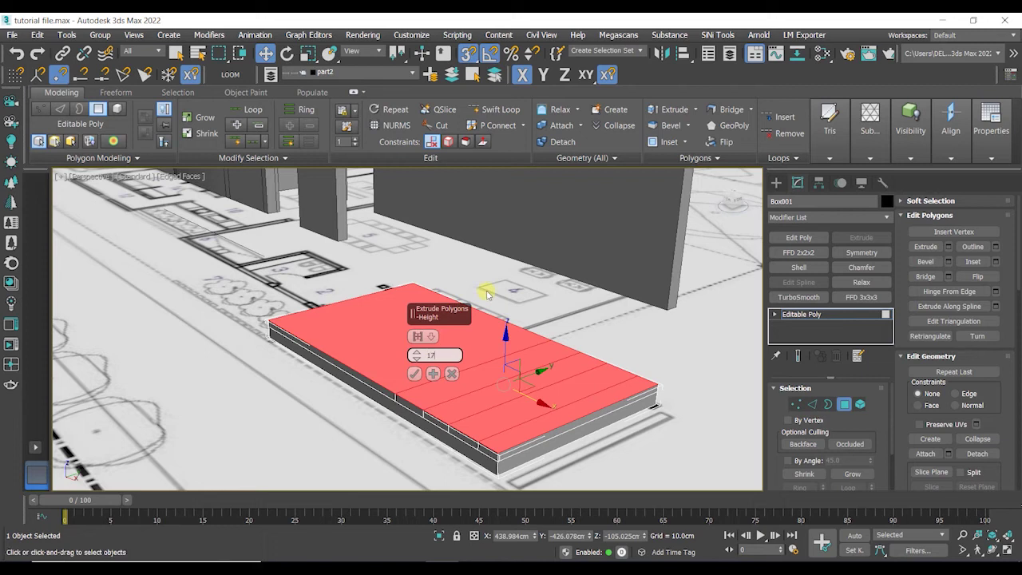
key(Return)
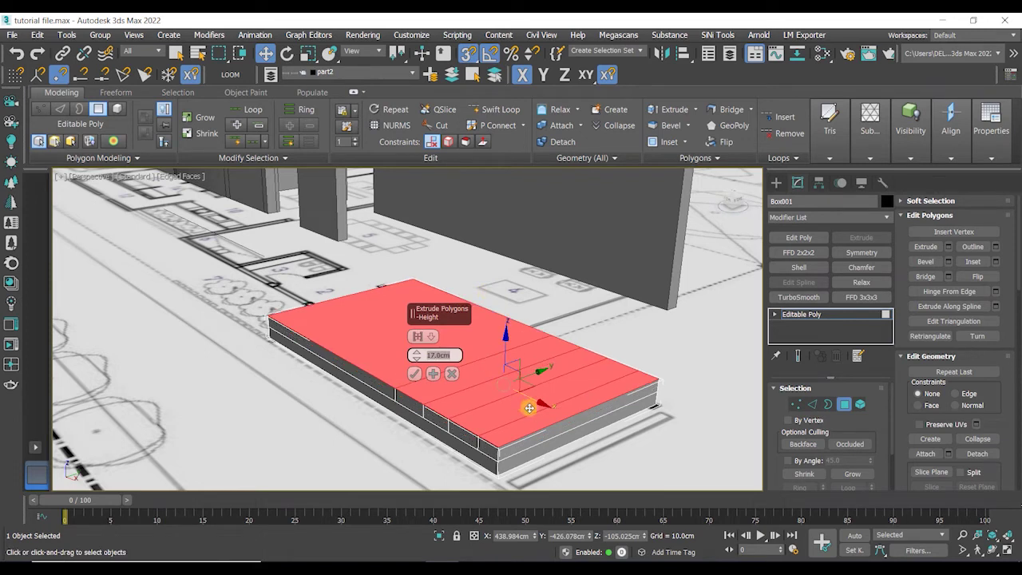
Build the ascending steps with four successive 17 cm extrusions, deselecting the outermost strip before each one
scroll(531, 441, up, 3)
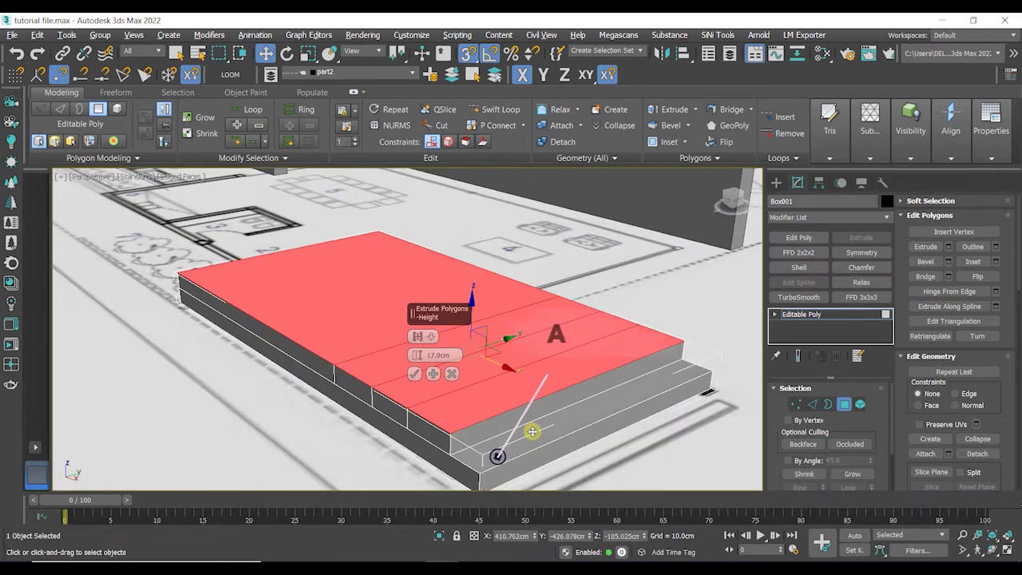
click(434, 374)
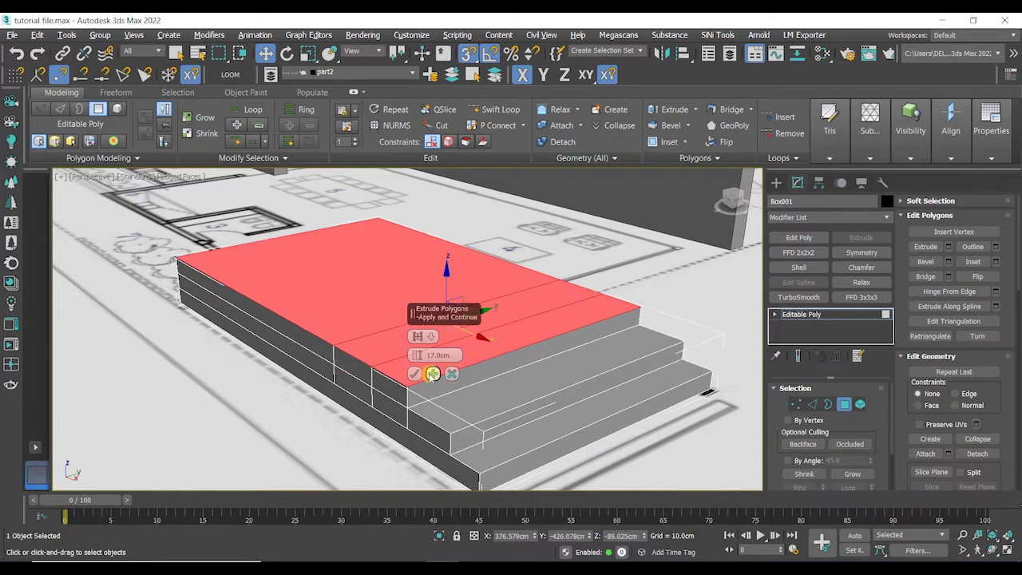
click(432, 375)
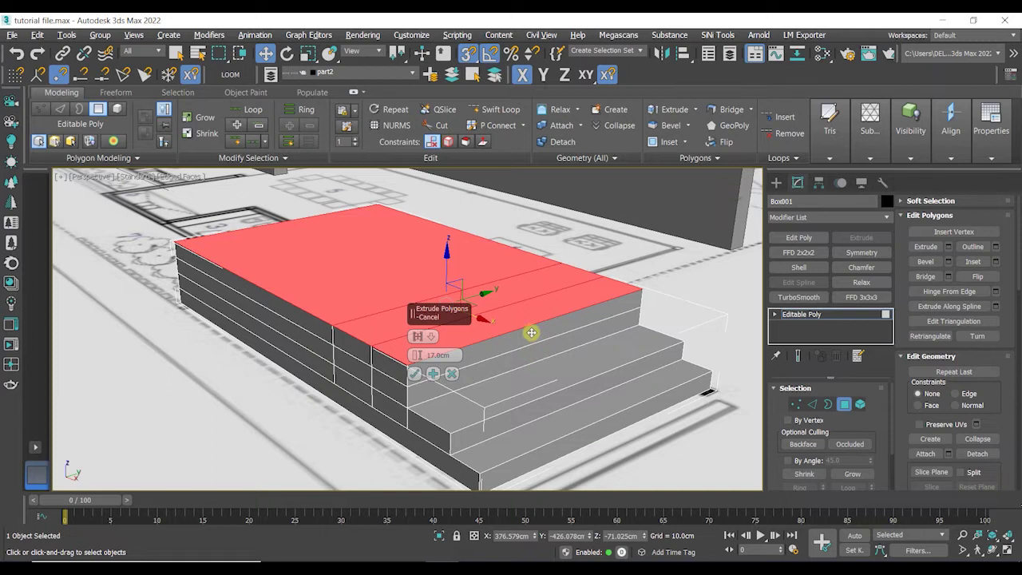
middle_drag(529, 332, 602, 380)
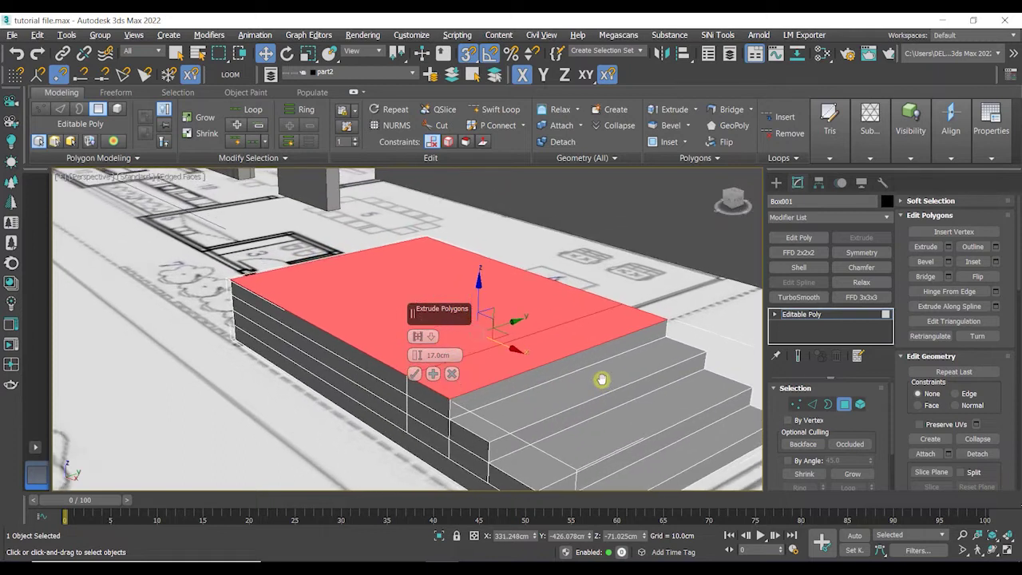
click(432, 374)
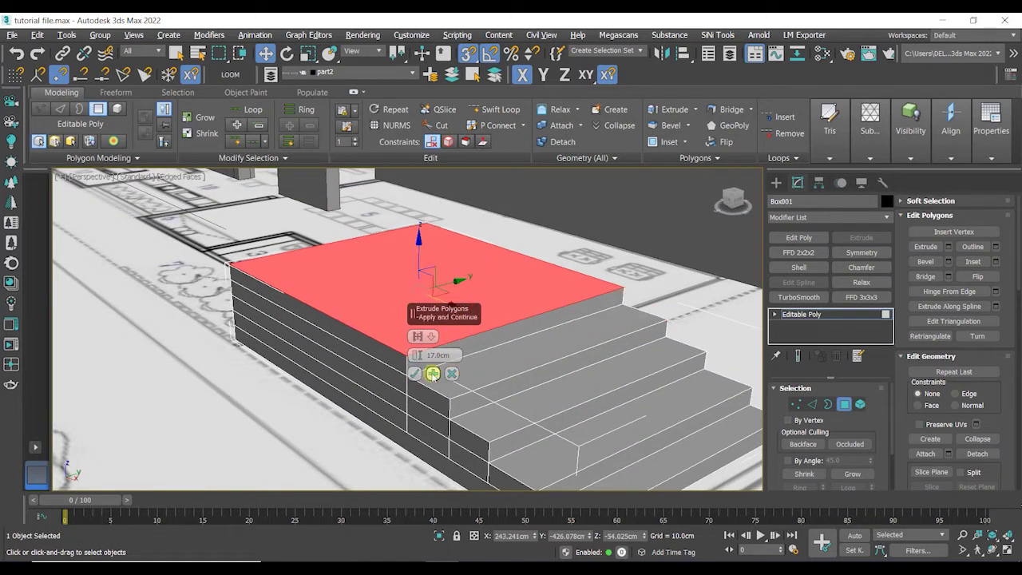
click(414, 374)
Move the lowest step's front face outward toward the floor plan's stair line to widen its tread, and leave polygon editing
scroll(559, 392, down, 5)
alt+middle_drag(577, 392, 600, 427)
scroll(631, 395, up, 4)
click(576, 424)
scroll(575, 424, down, 2)
drag(606, 432, 588, 425)
alt+middle_drag(554, 424, 526, 421)
key(4)
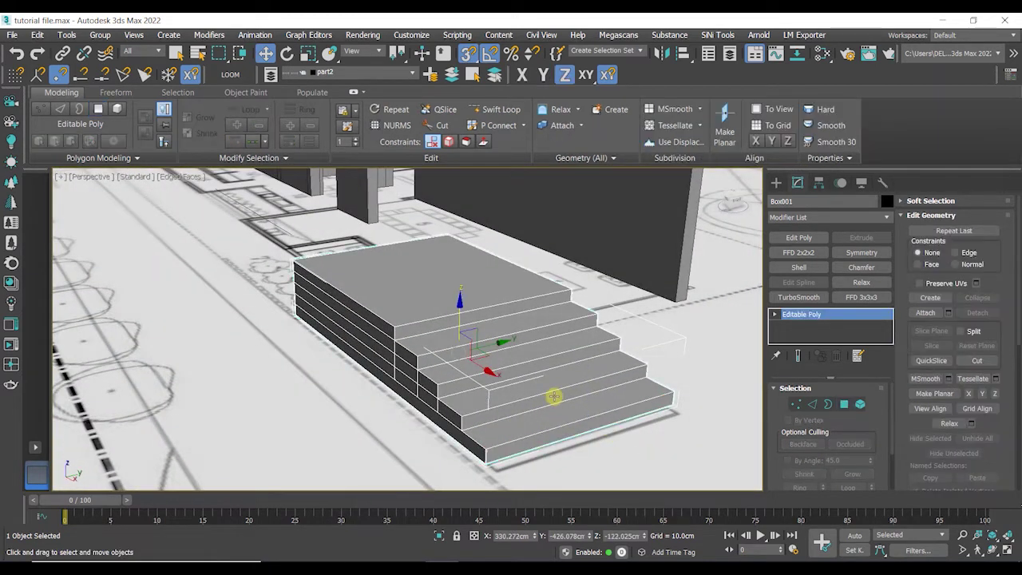
Connect the top platform's front and back edges with one segment and shift the new edge along Y to about -419 cm
scroll(554, 396, down, 3)
alt+middle_drag(516, 369, 495, 374)
scroll(486, 353, up, 3)
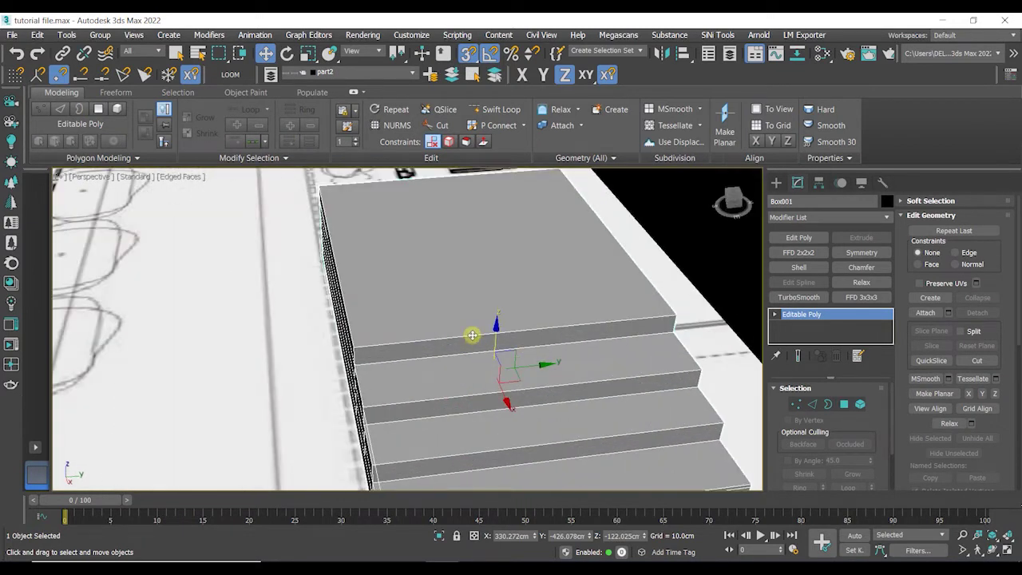
key(2)
click(473, 336)
middle_drag(472, 334, 465, 384)
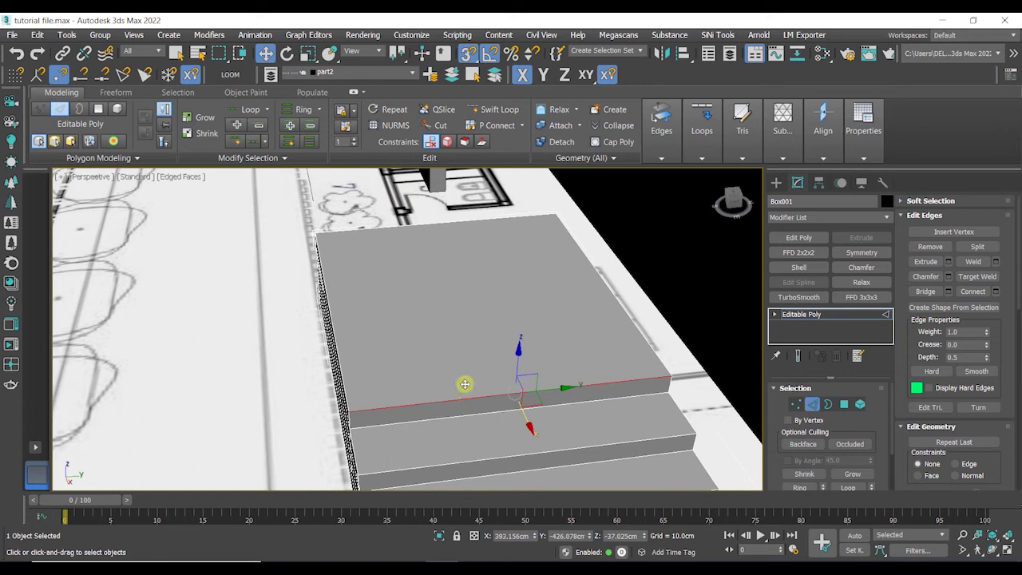
ctrl+click(441, 227)
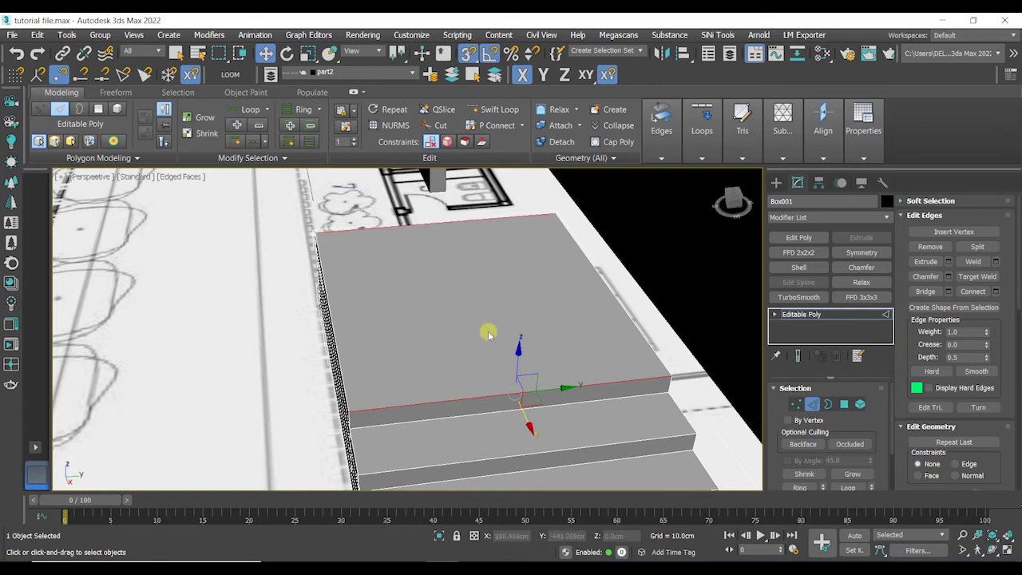
click(716, 156)
shift+click(714, 174)
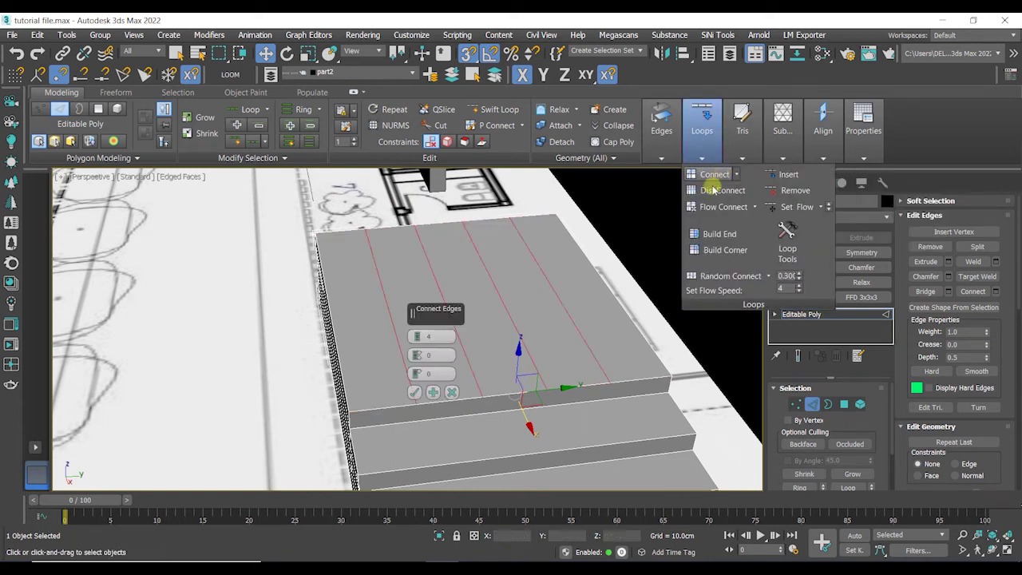
click(420, 336)
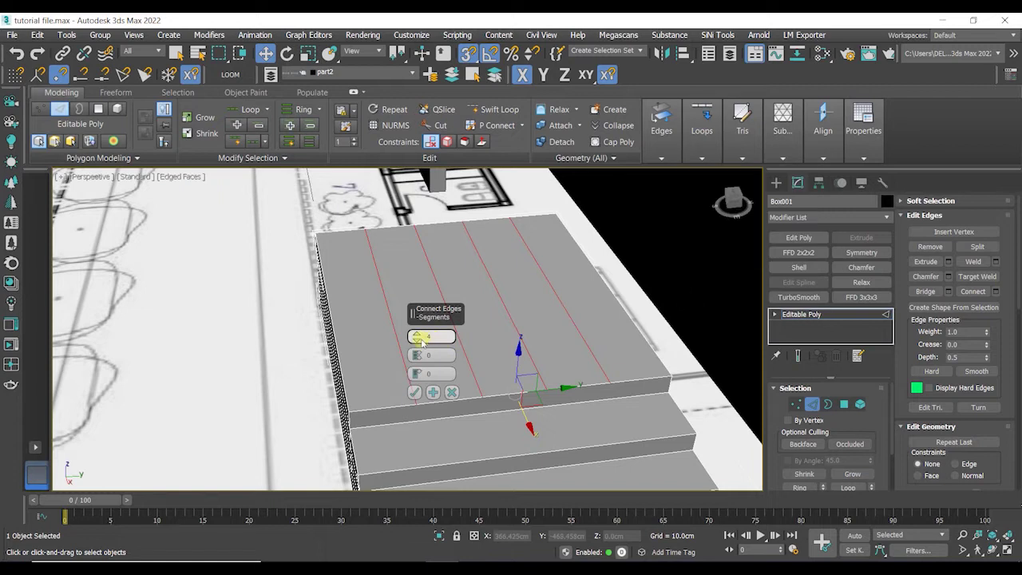
click(416, 392)
middle_drag(461, 353, 447, 358)
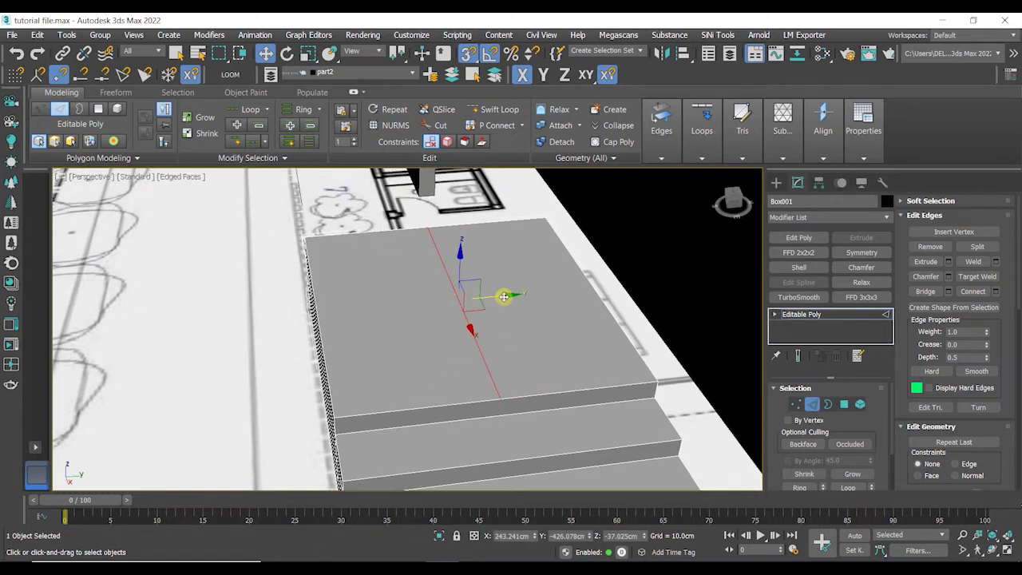
drag(504, 296, 479, 319)
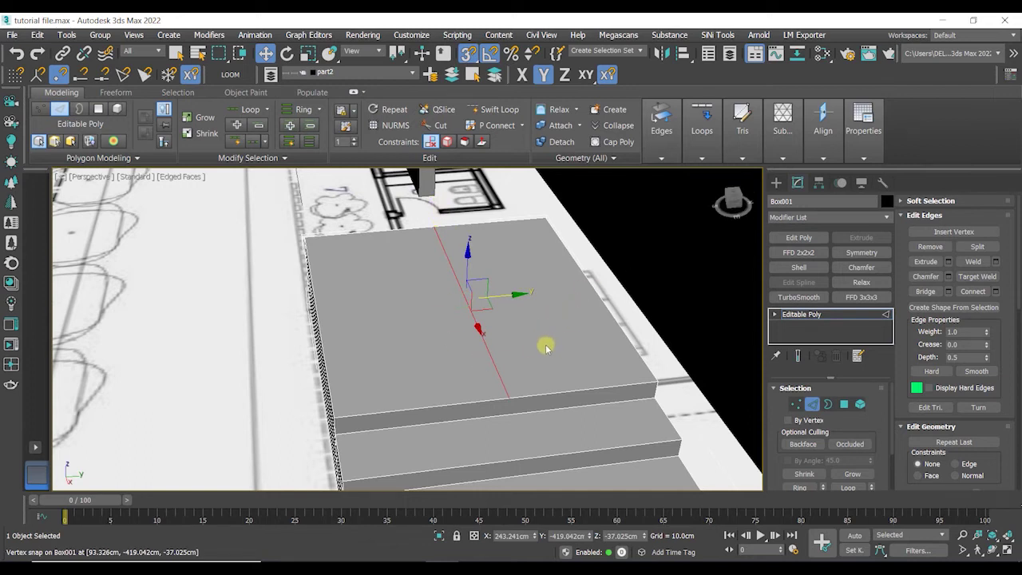
Connect the platform's dividing edge and its side edge with one segment, and slide the new edge along X toward the steps
click(630, 345)
alt+middle_drag(593, 370, 639, 363)
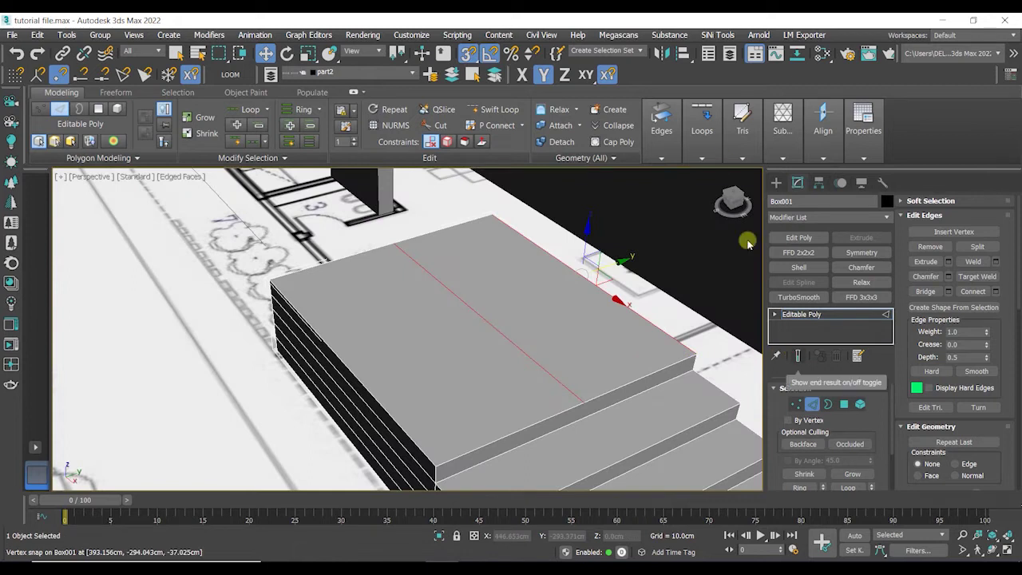
mouse_move(713, 140)
click(708, 178)
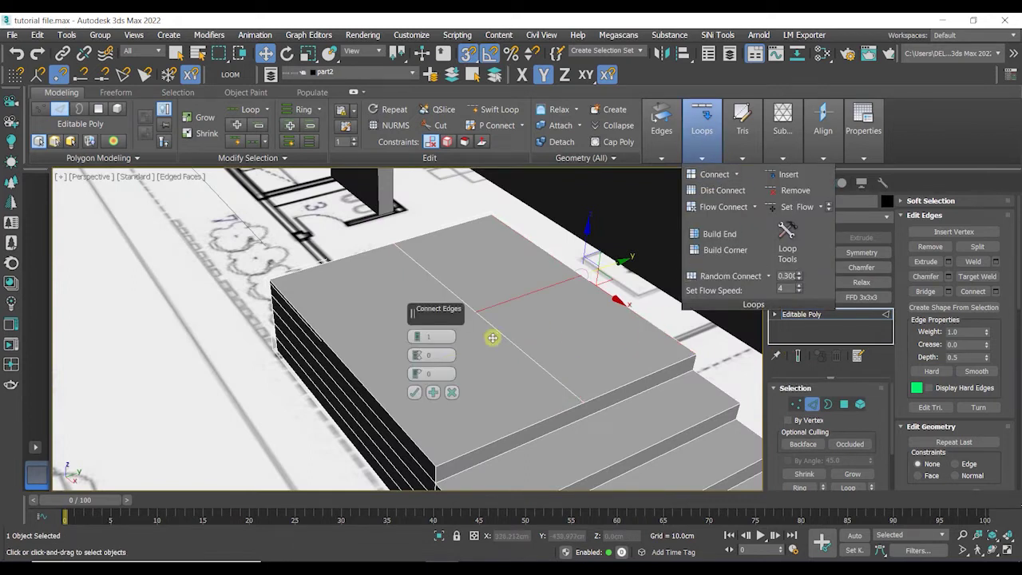
click(402, 393)
drag(559, 319, 584, 342)
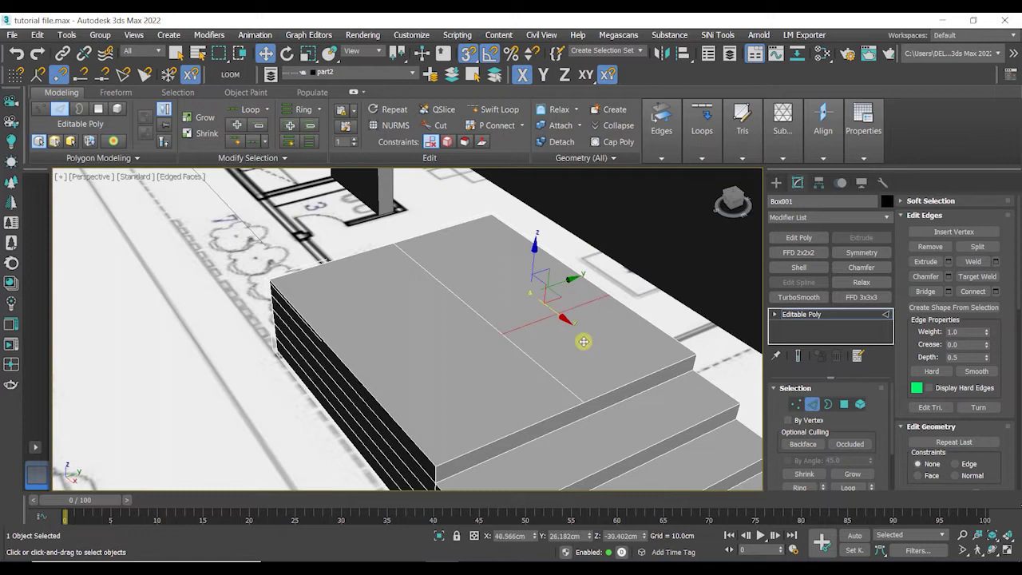
drag(652, 399, 653, 403)
Extrude the rectangular section along the top platform's rear edge upward by 8 cm and leave polygon editing
key(4)
click(589, 330)
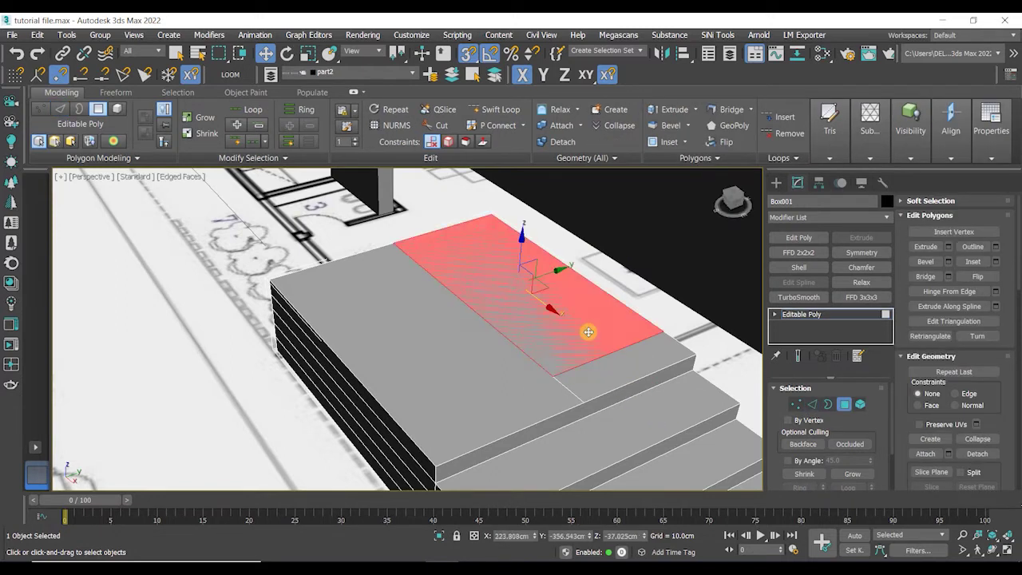
shift+click(673, 109)
alt+middle_drag(611, 408, 535, 400)
drag(416, 356, 440, 355)
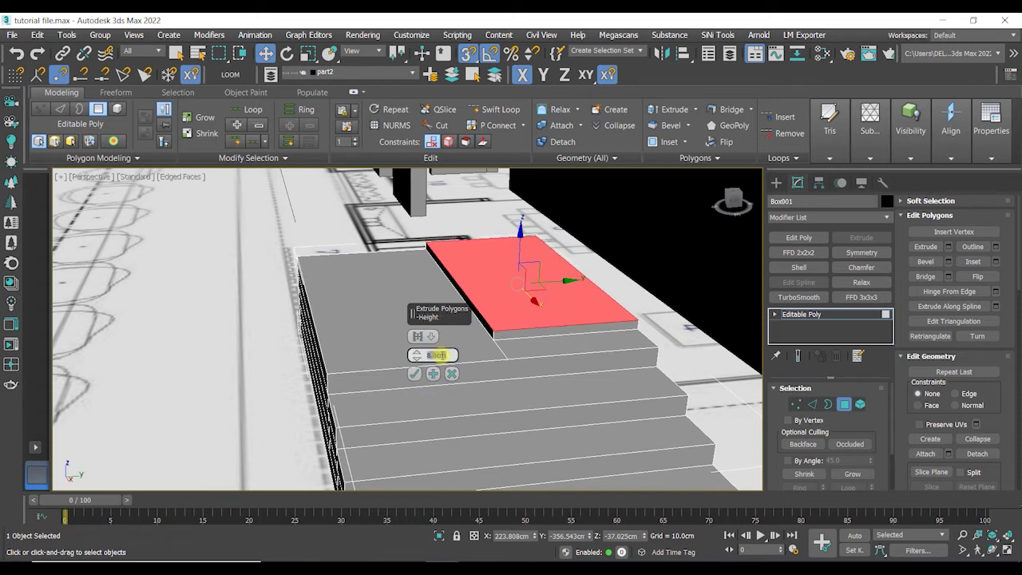
click(412, 375)
alt+middle_drag(428, 322, 479, 372)
key(4)
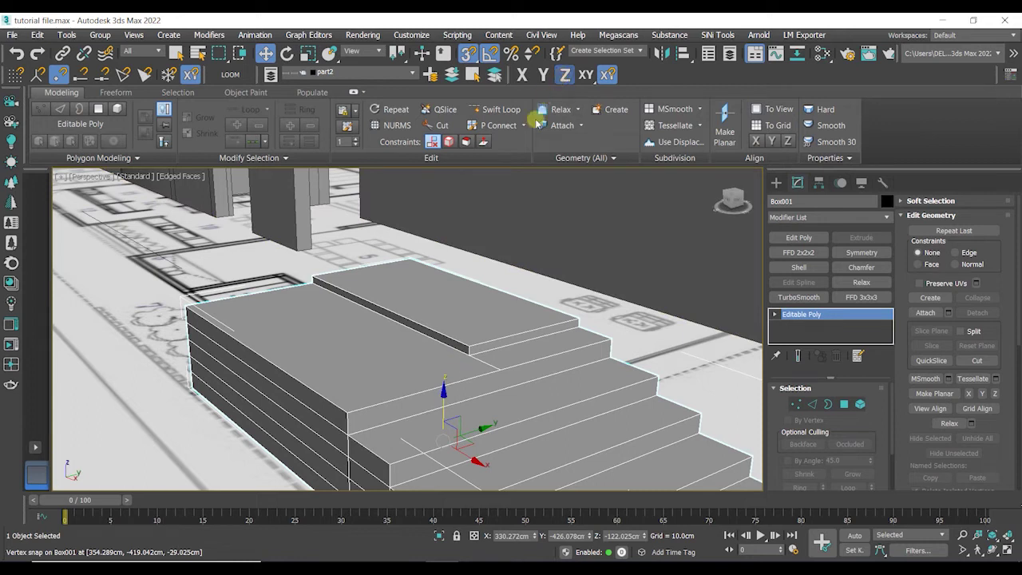
Raise the whole stair block along Z by about 29 cm, snapping its raised section level with the wall base
drag(316, 279, 315, 254)
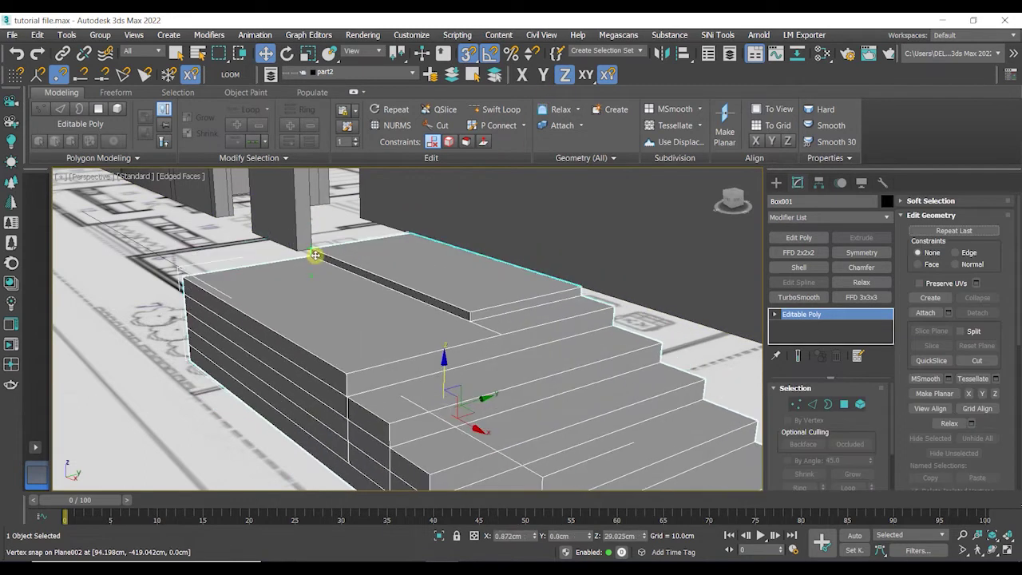
mouse_move(355, 263)
alt+middle_down()
mouse_move(328, 263)
mouse_move(433, 271)
mouse_move(401, 281)
mouse_move(338, 264)
alt+middle_up()
scroll(447, 318, down, 3)
alt+middle_drag(500, 326, 511, 285)
scroll(580, 249, down, 3)
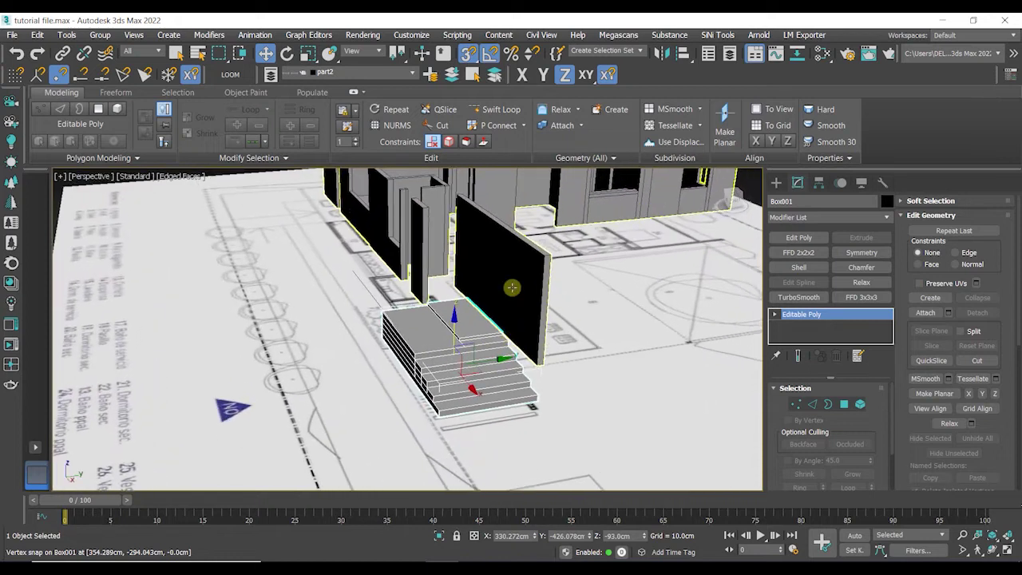
Isolate the stair block together with the house walls so the floor plan is hidden
ctrl+click(515, 328)
click(472, 359)
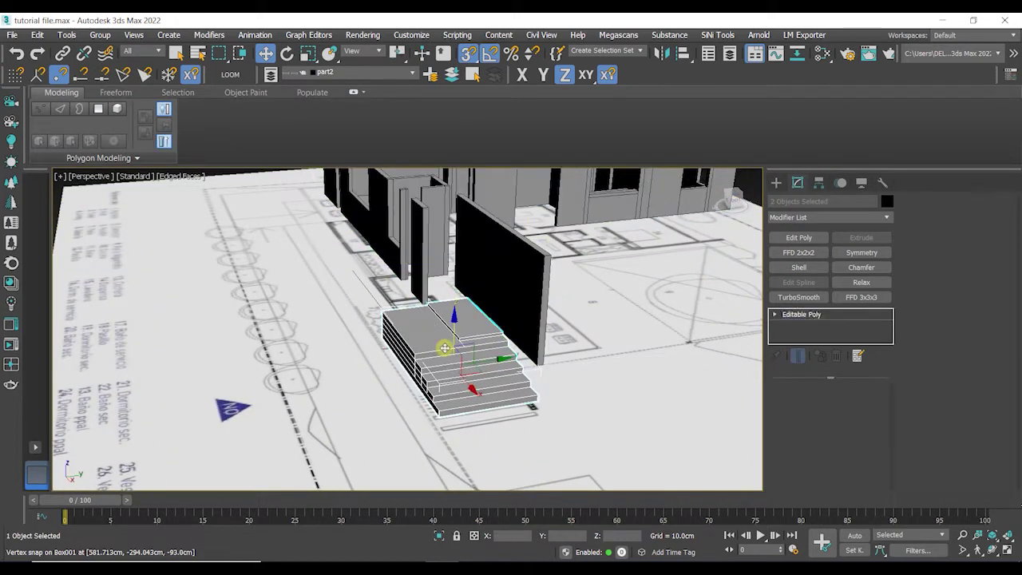
alt+middle_drag(223, 251, 251, 190)
click(226, 205)
click(452, 429)
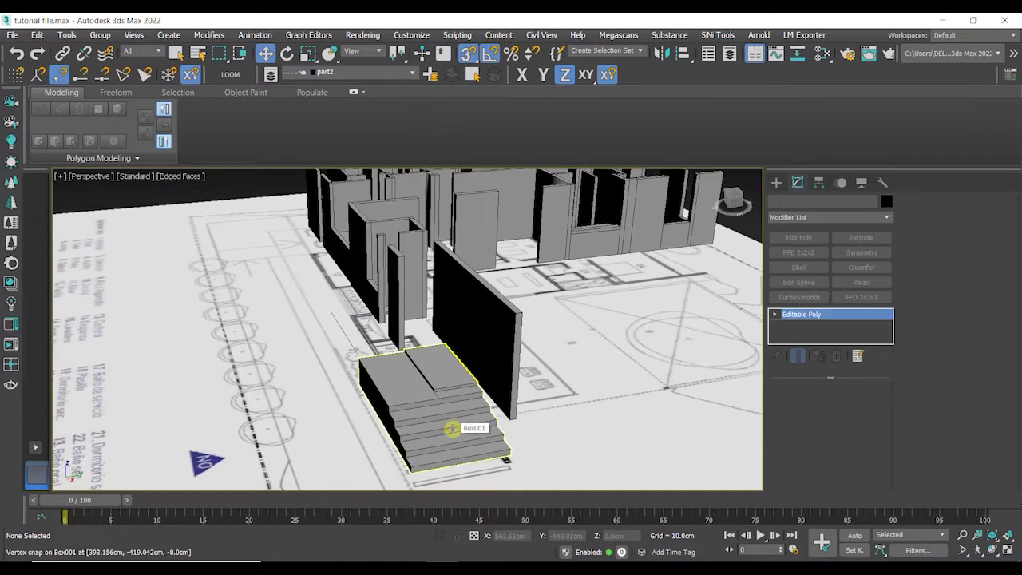
ctrl+click(506, 323)
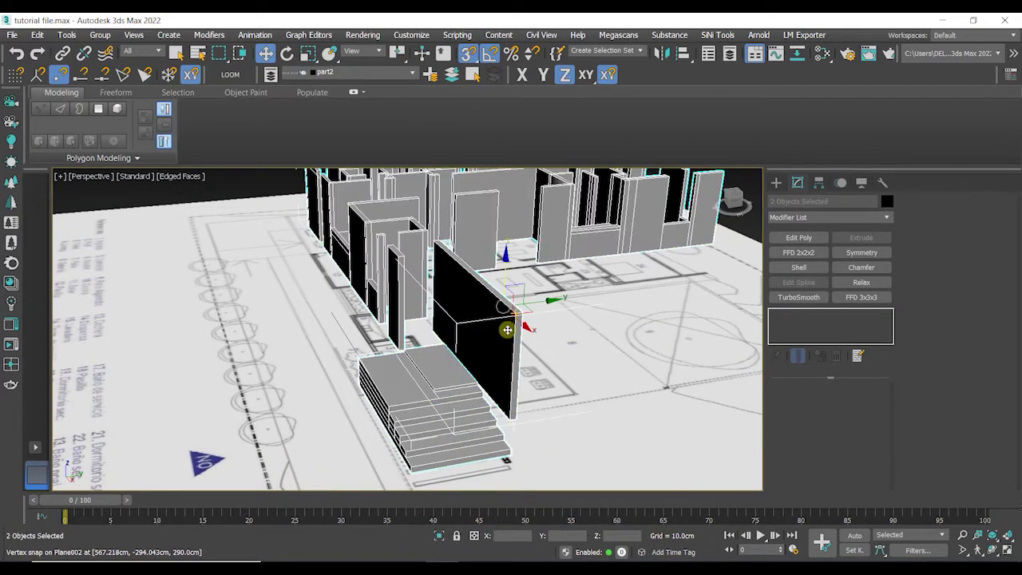
click(439, 534)
alt+middle_drag(463, 447, 442, 410)
click(431, 410)
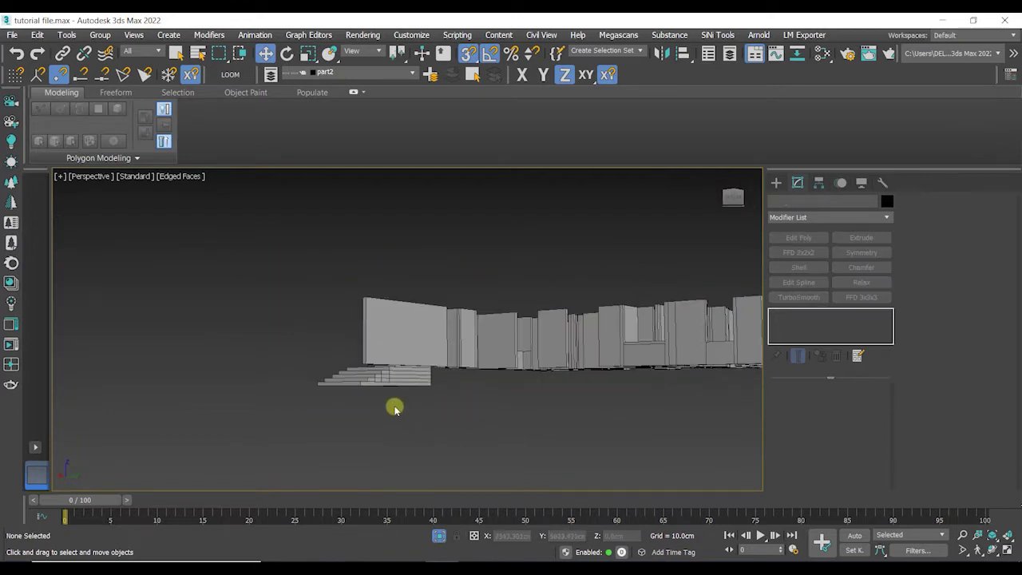
Cut across the underside polygon of the wall beside the stairs, starting at the raised section's front corner
scroll(390, 348, up, 5)
click(389, 350)
alt+middle_drag(397, 365, 386, 345)
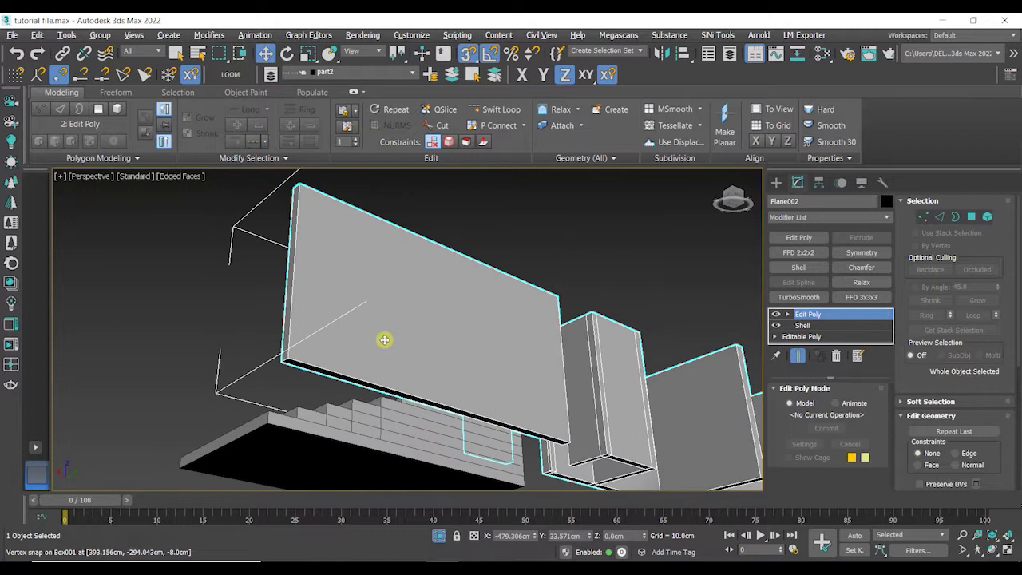
scroll(383, 399, up, 5)
scroll(422, 414, up, 2)
scroll(422, 412, up, 2)
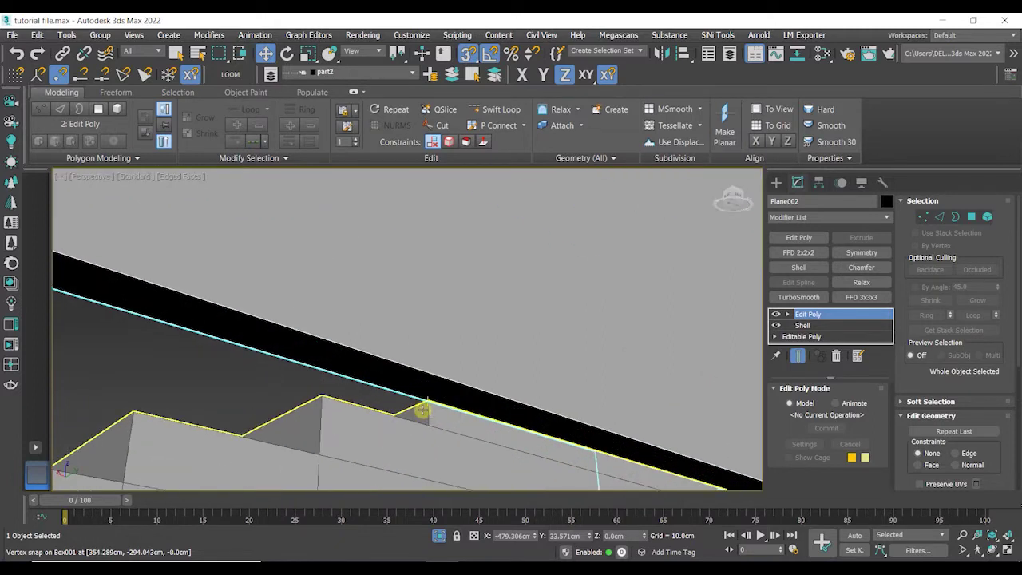
key(4)
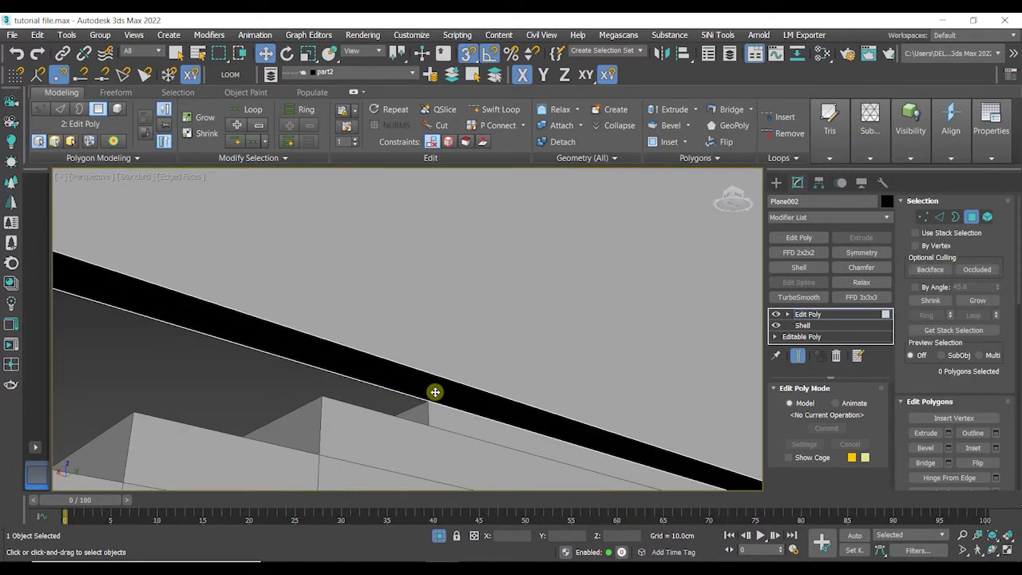
click(487, 404)
middle_drag(486, 404, 475, 395)
scroll(440, 415, up, 2)
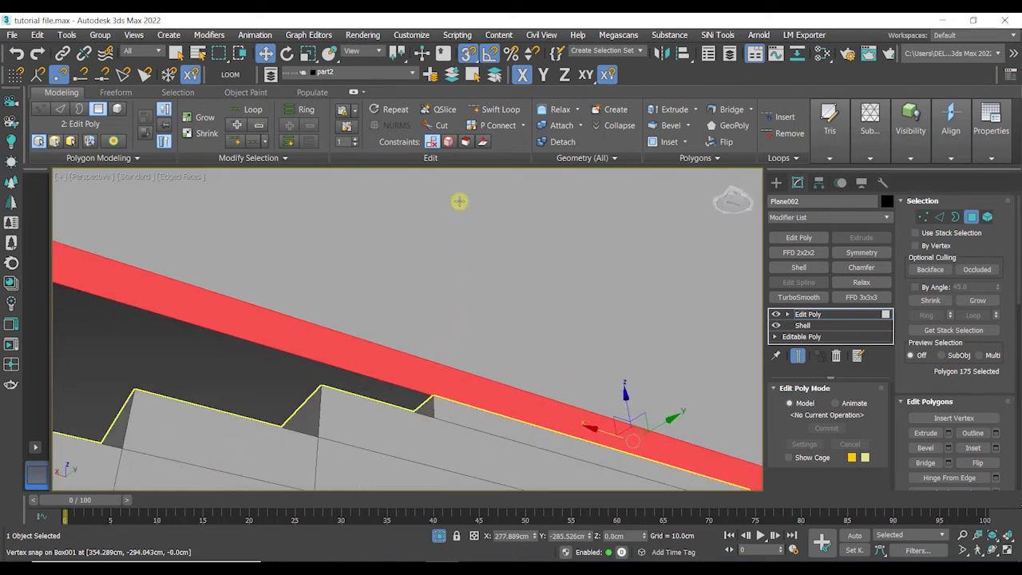
click(446, 128)
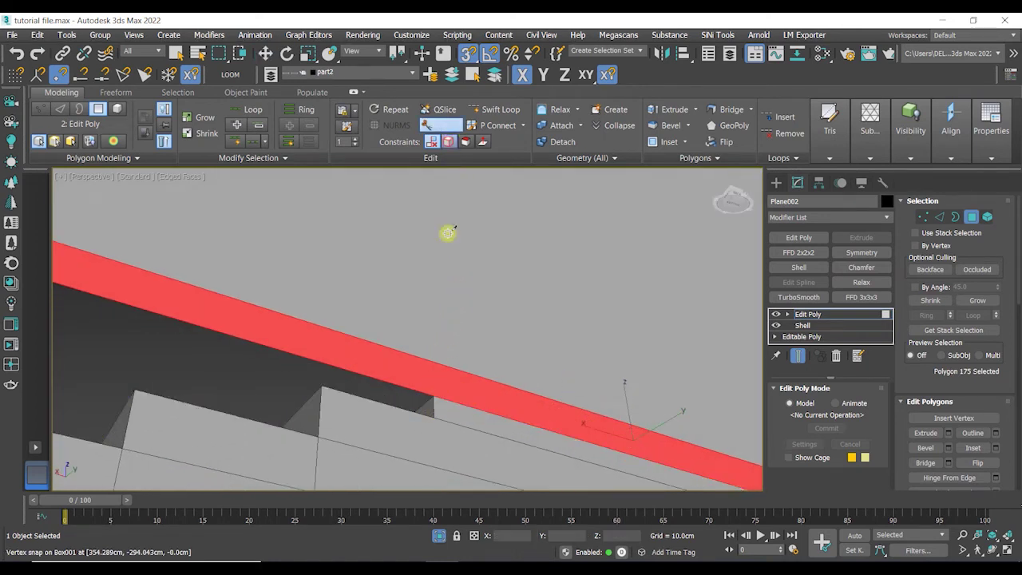
click(452, 361)
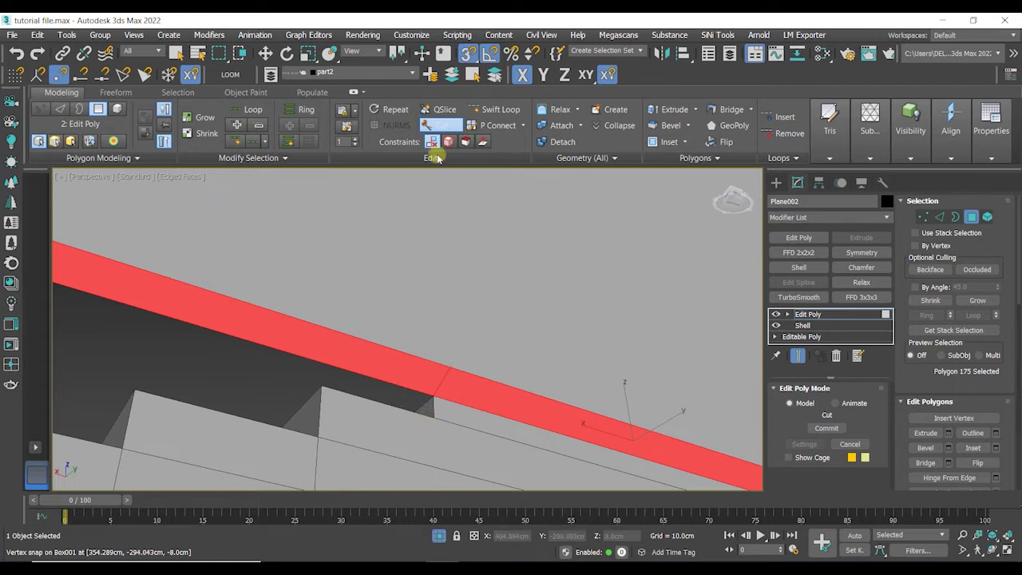
click(444, 126)
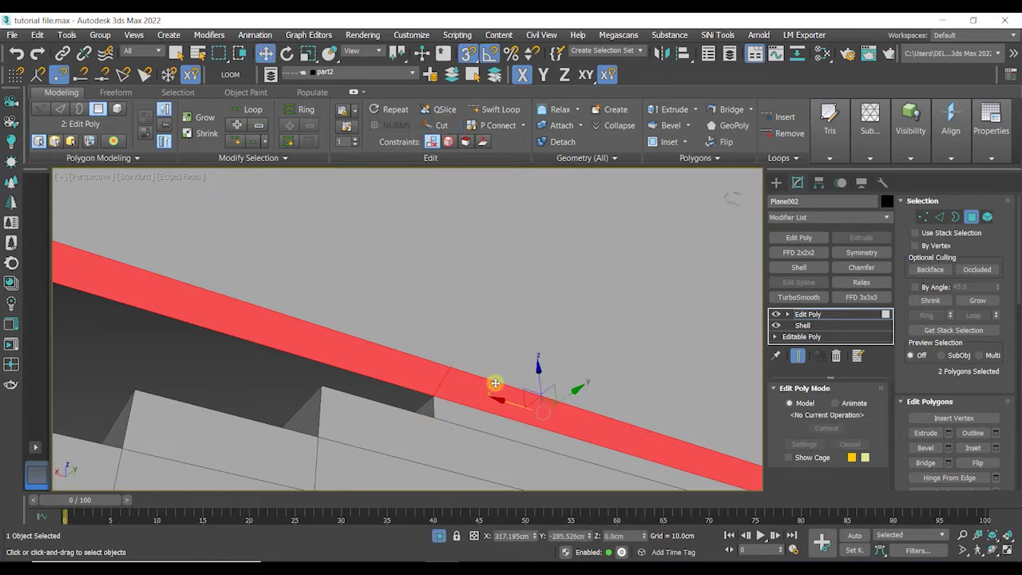
Slide the cut's far vertex along X to line up with the raised section's front corner, straightening the cut
key(1)
click(457, 363)
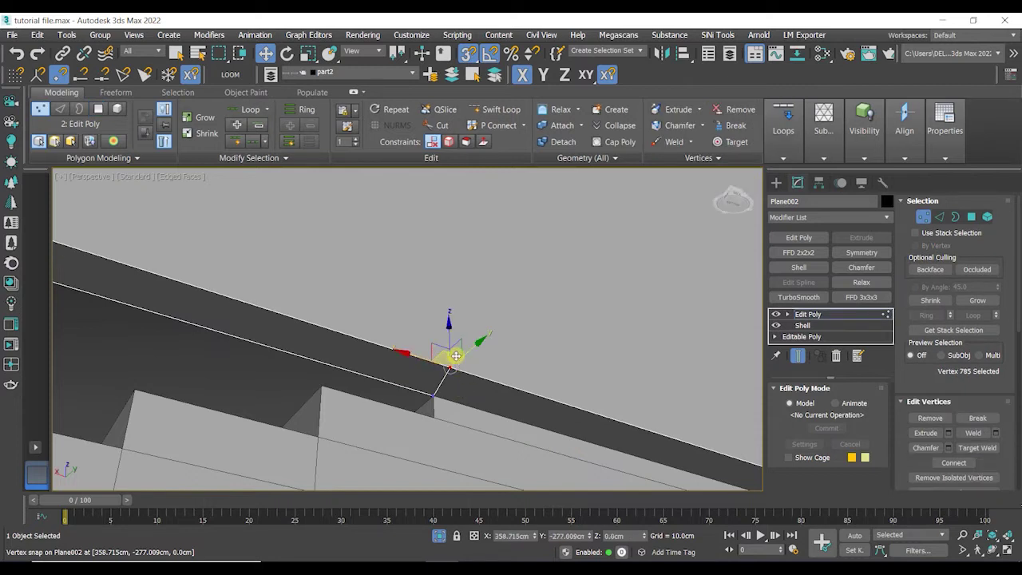
drag(420, 357, 442, 402)
alt+middle_drag(465, 406, 381, 364)
scroll(449, 399, down, 4)
Extend the underside polygon on the stair side of the cut down to the base of the steps
key(1)
key(4)
click(430, 392)
drag(350, 338, 238, 458)
Move the end face of the wall's downward extension slightly inward along X, then leave polygon editing and deselect the wall
alt+middle_drag(238, 458, 260, 461)
click(279, 431)
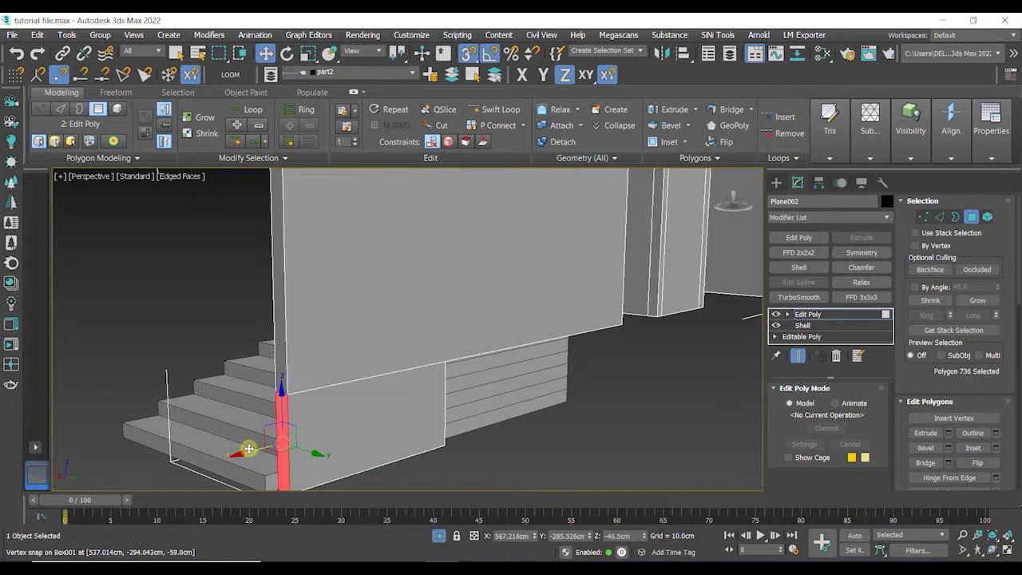
drag(252, 448, 275, 445)
click(281, 441)
alt+middle_drag(281, 441, 378, 444)
middle_drag(384, 394, 478, 388)
scroll(455, 388, down, 3)
scroll(430, 395, up, 4)
key(4)
scroll(442, 404, down, 3)
click(339, 413)
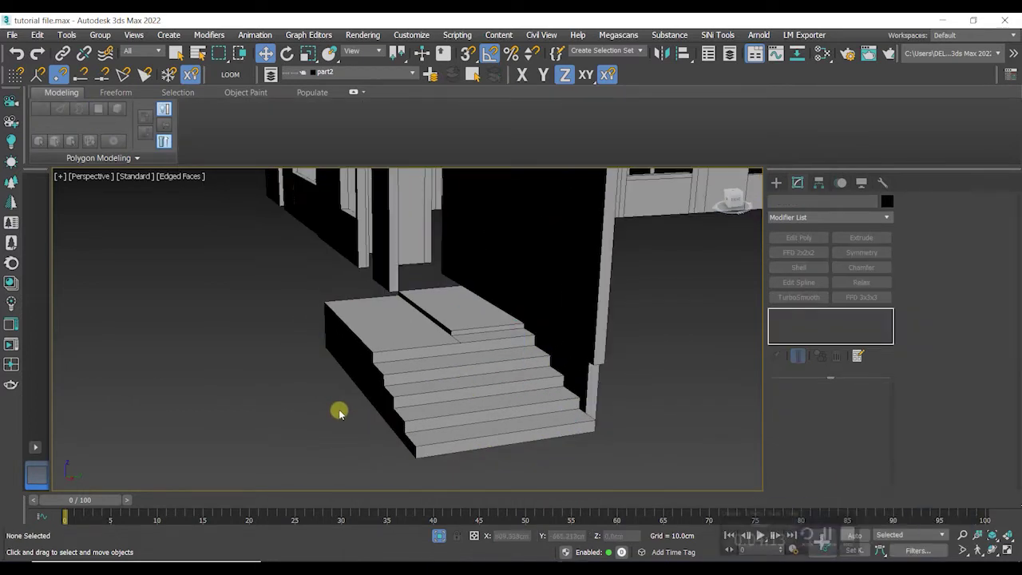
Select the front top edges of all the steps, the platform and its raised section on the stair block
click(493, 412)
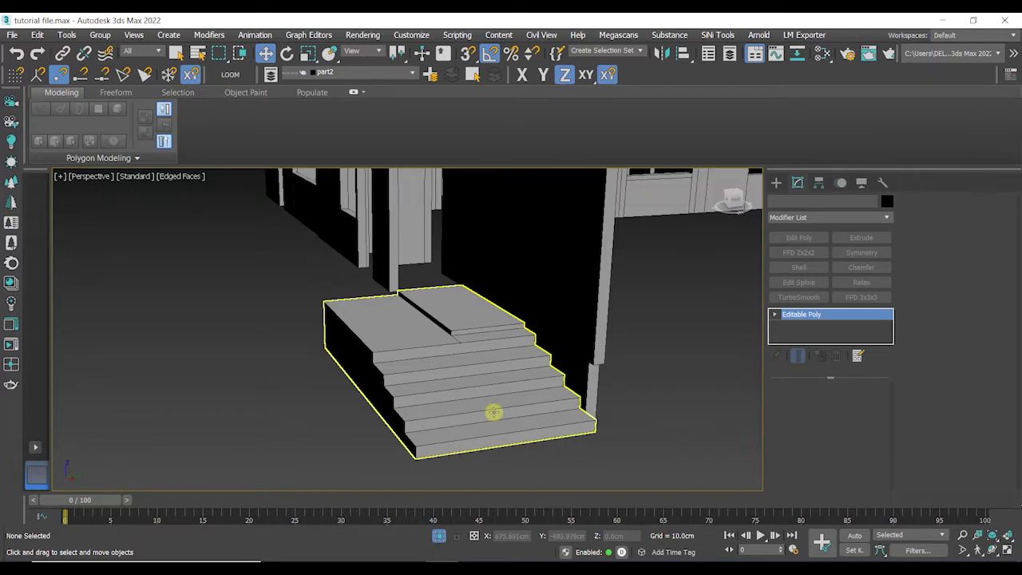
scroll(494, 412, up, 3)
alt+middle_drag(488, 431, 499, 393)
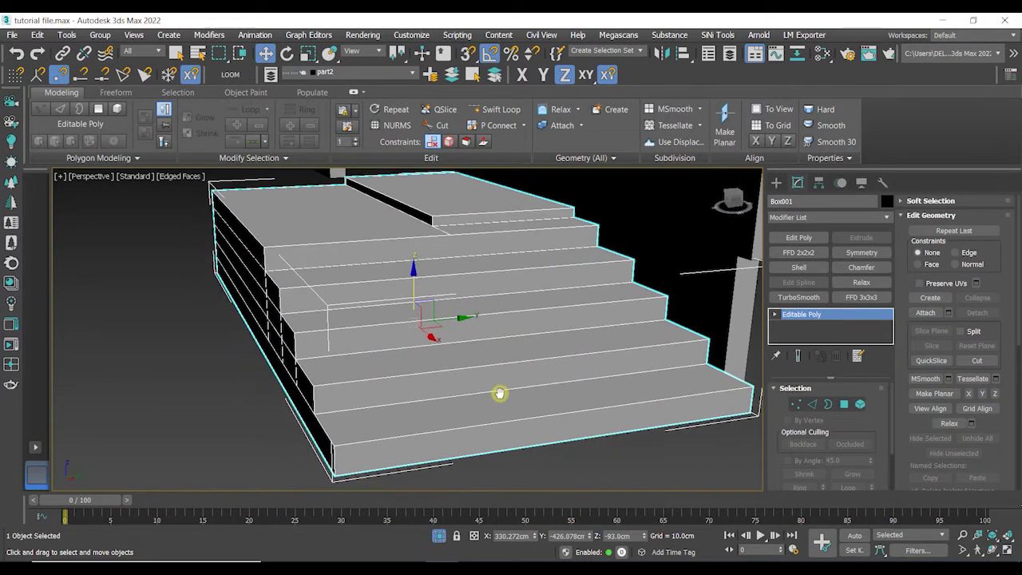
click(812, 405)
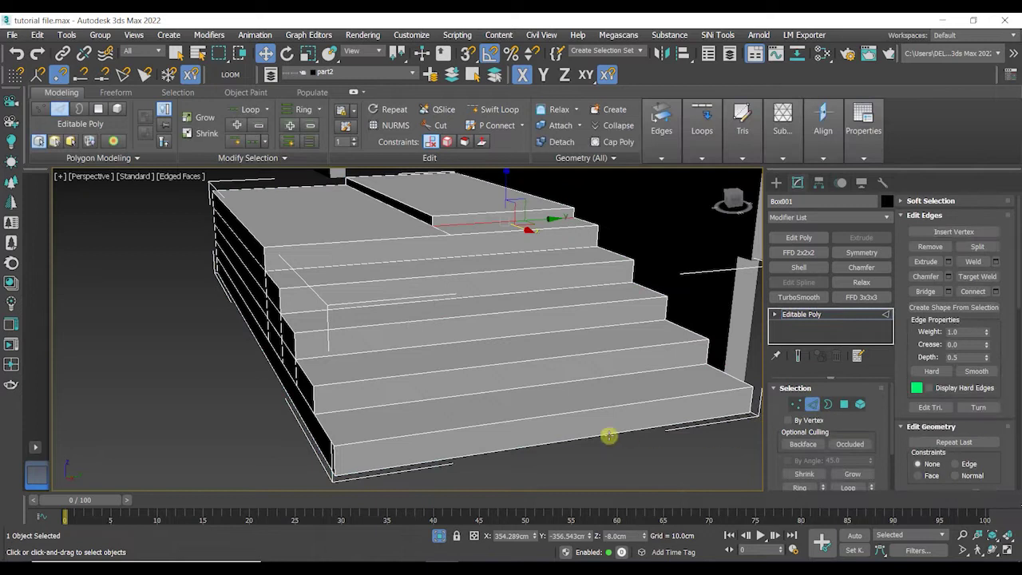
click(561, 412)
ctrl+click(514, 360)
alt+middle_drag(513, 360, 528, 405)
ctrl+click(353, 370)
ctrl+click(354, 335)
ctrl+click(365, 287)
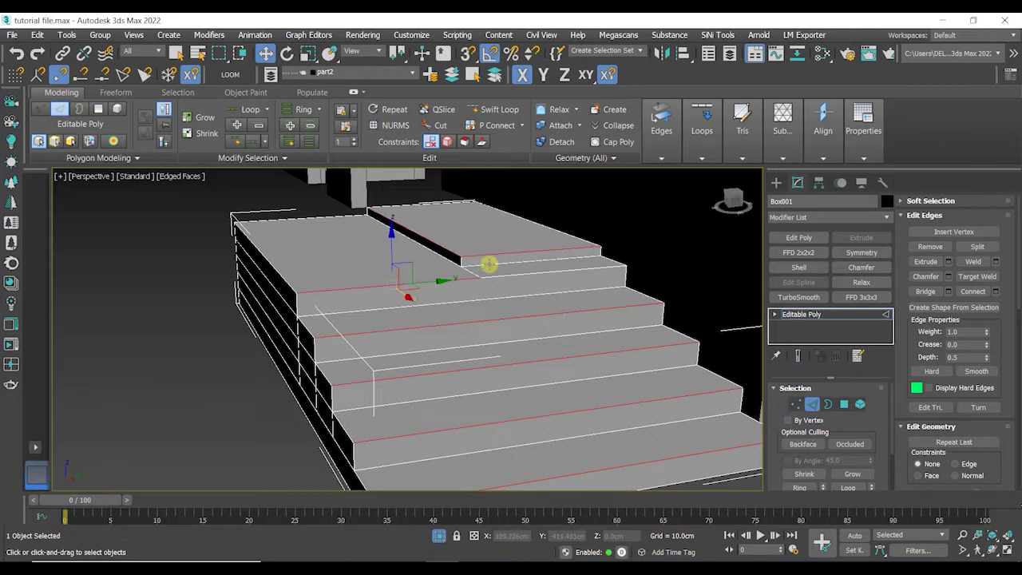
ctrl+click(519, 275)
scroll(514, 276, up, 2)
scroll(510, 277, down, 1)
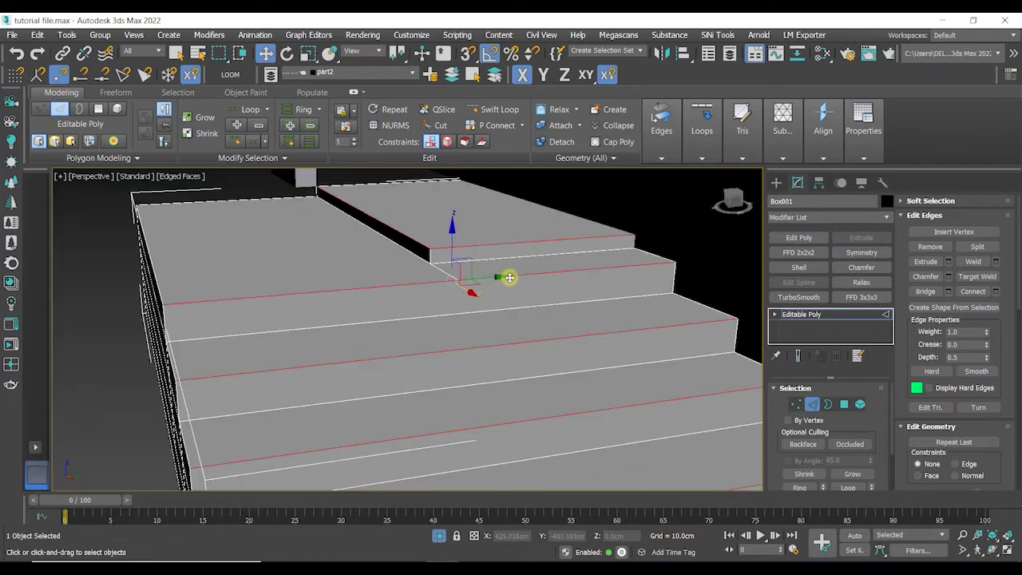
scroll(500, 291, down, 2)
alt+middle_drag(500, 299, 472, 431)
scroll(430, 407, up, 2)
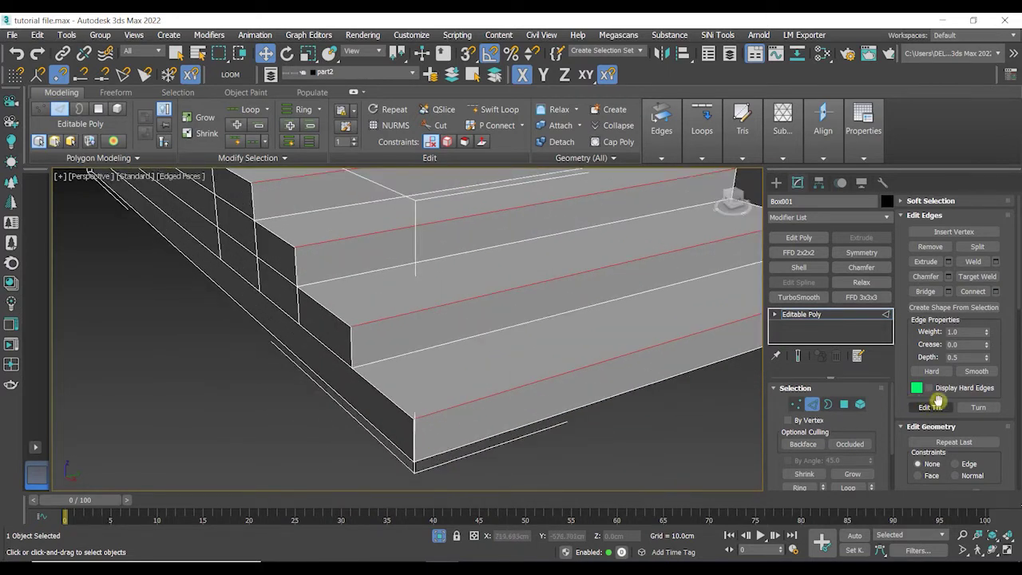
Start a chamfer on the selected step edges with the Tri type and an amount of about 1.367 cm
click(948, 277)
middle_drag(584, 420, 624, 390)
scroll(574, 341, up, 5)
middle_drag(574, 341, 575, 371)
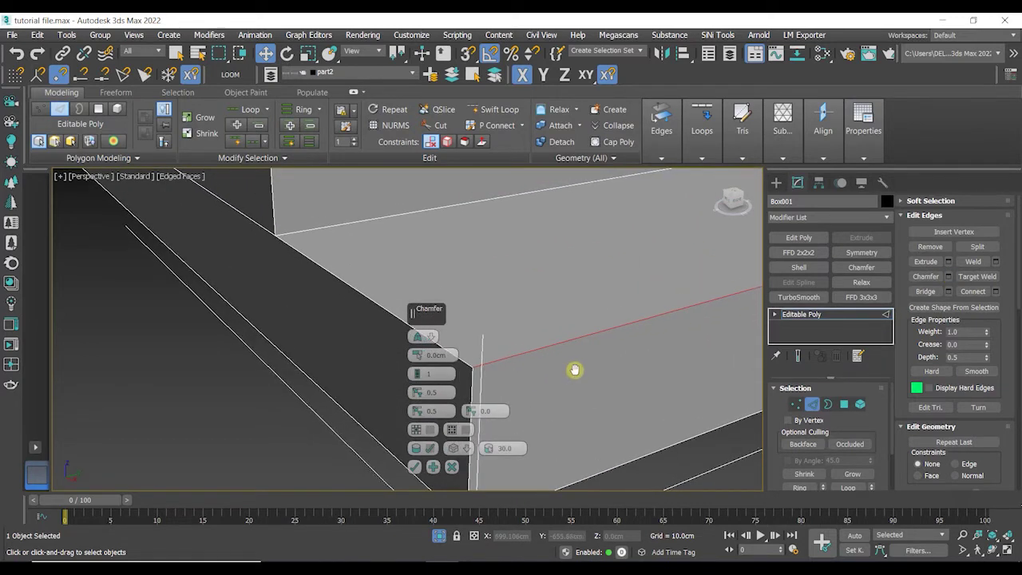
scroll(569, 370, up, 2)
middle_drag(500, 370, 566, 371)
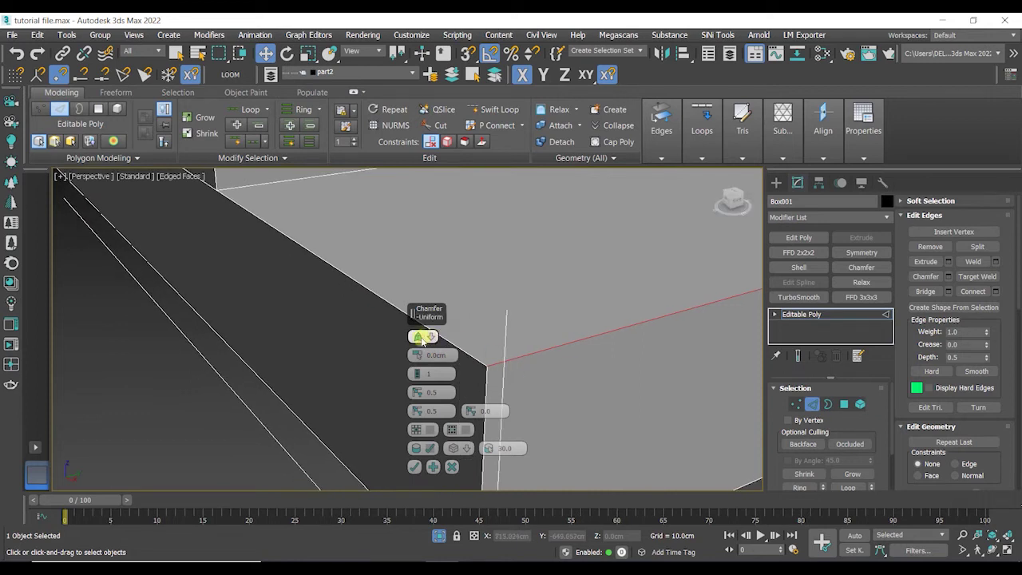
click(431, 337)
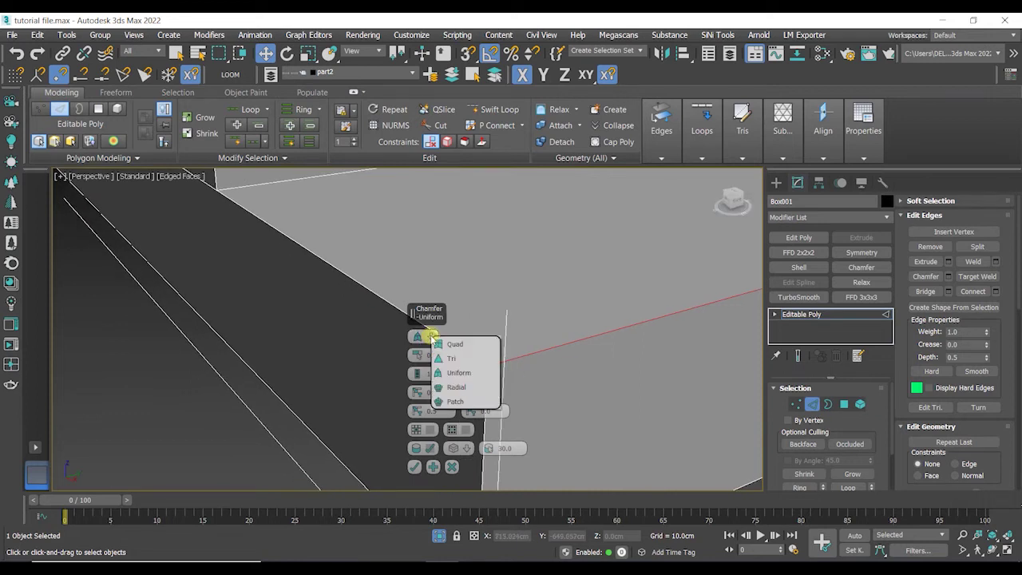
click(473, 361)
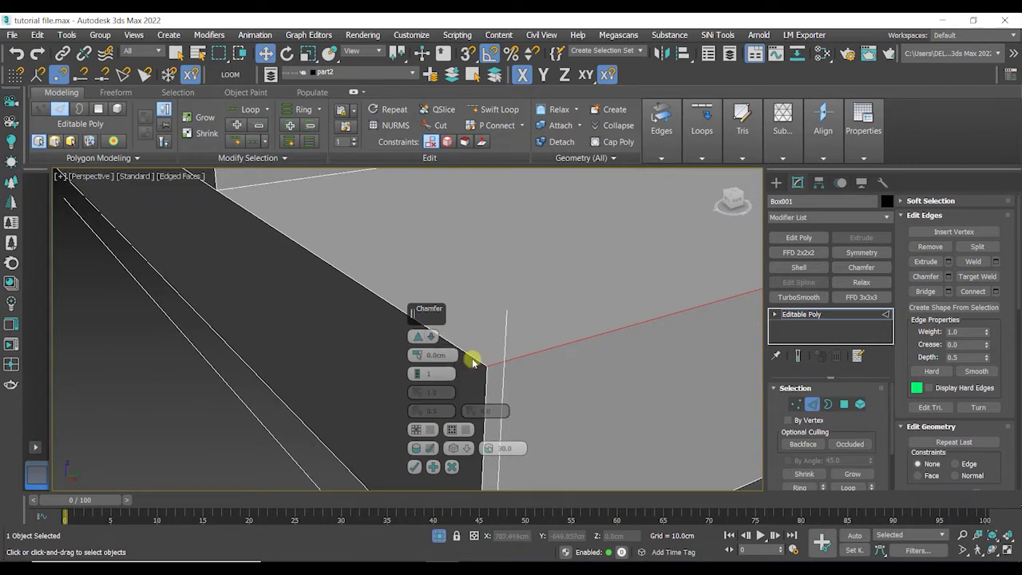
scroll(511, 372, up, 1)
drag(420, 357, 420, 349)
middle_drag(509, 372, 529, 371)
Compare the Uniform chamfer type, return to Tri and set the chamfer to 4 segments
click(432, 336)
click(459, 372)
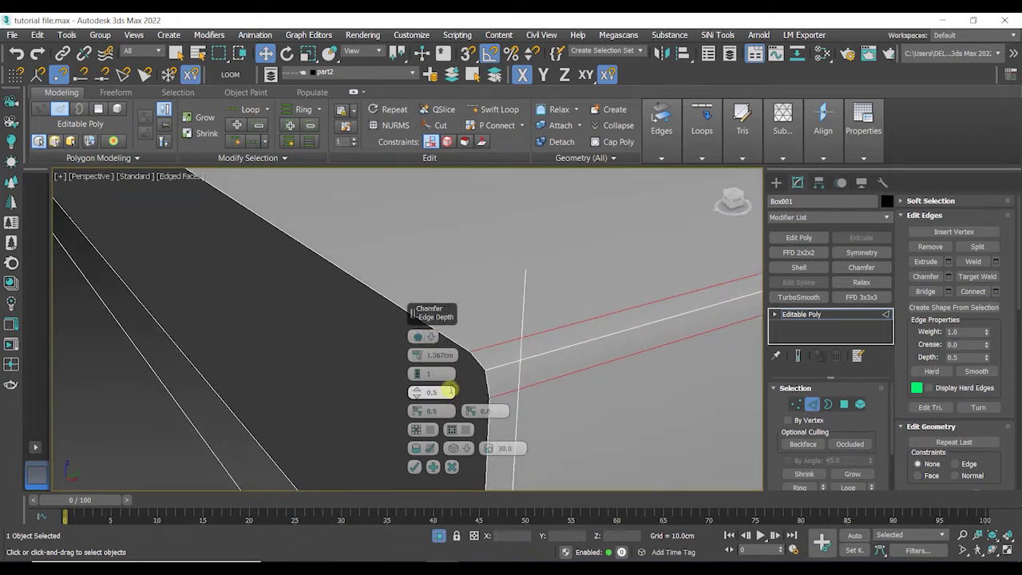
click(418, 336)
click(478, 373)
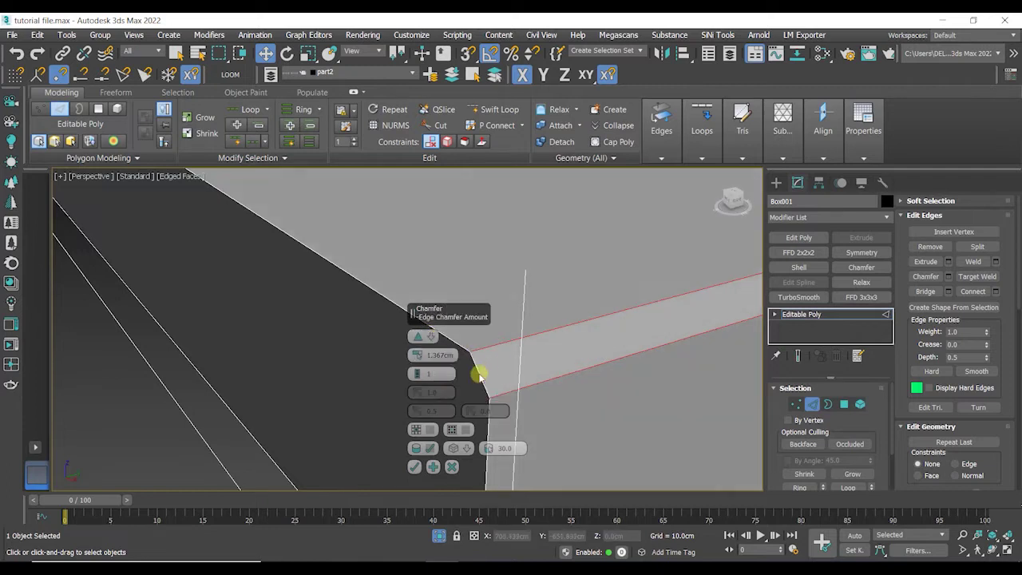
click(417, 373)
click(417, 372)
click(417, 372)
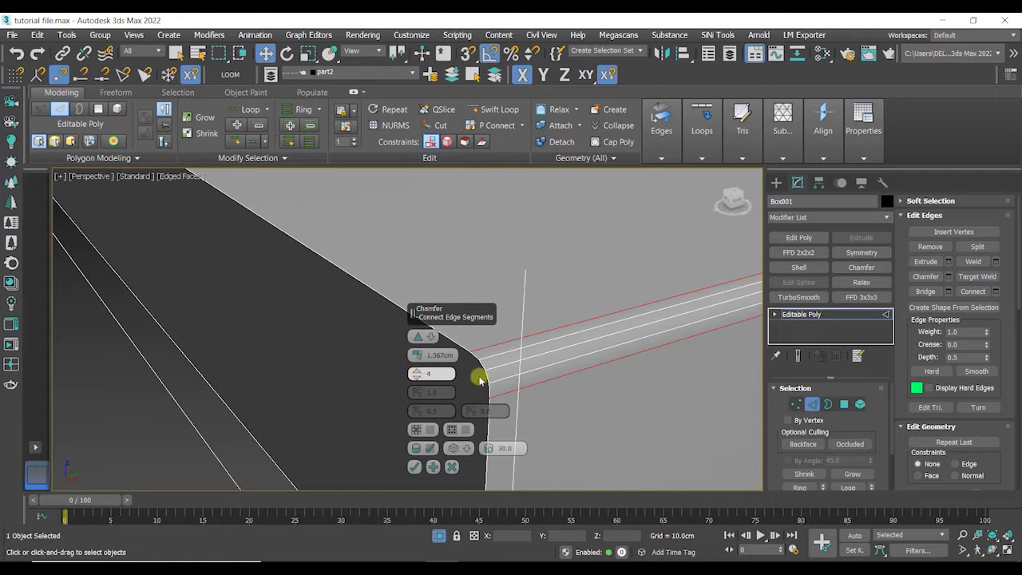
scroll(483, 375, up, 5)
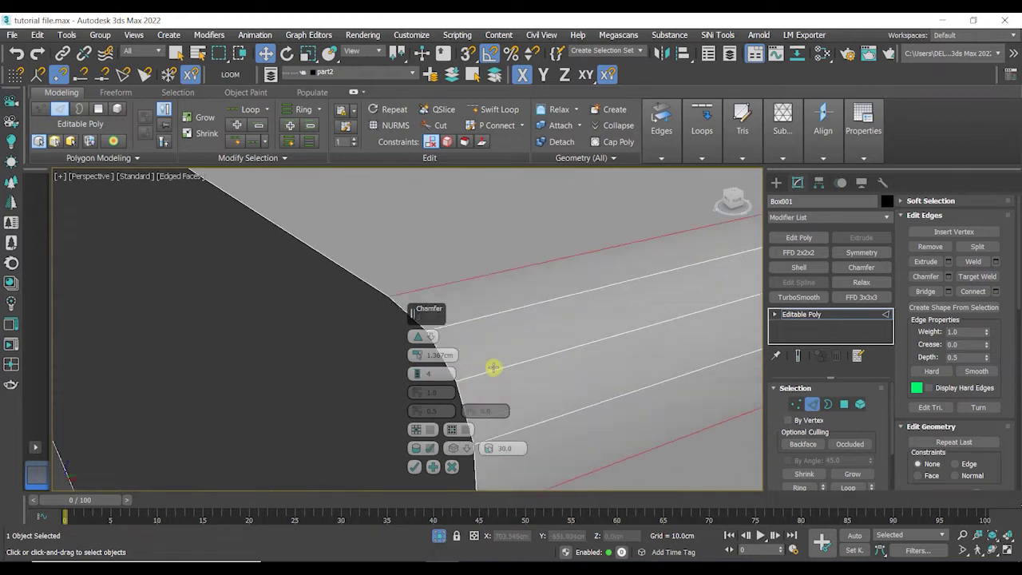
Reduce the chamfer amount on the selected step edges to about 0.249 cm
right_click(417, 359)
drag(417, 357, 418, 359)
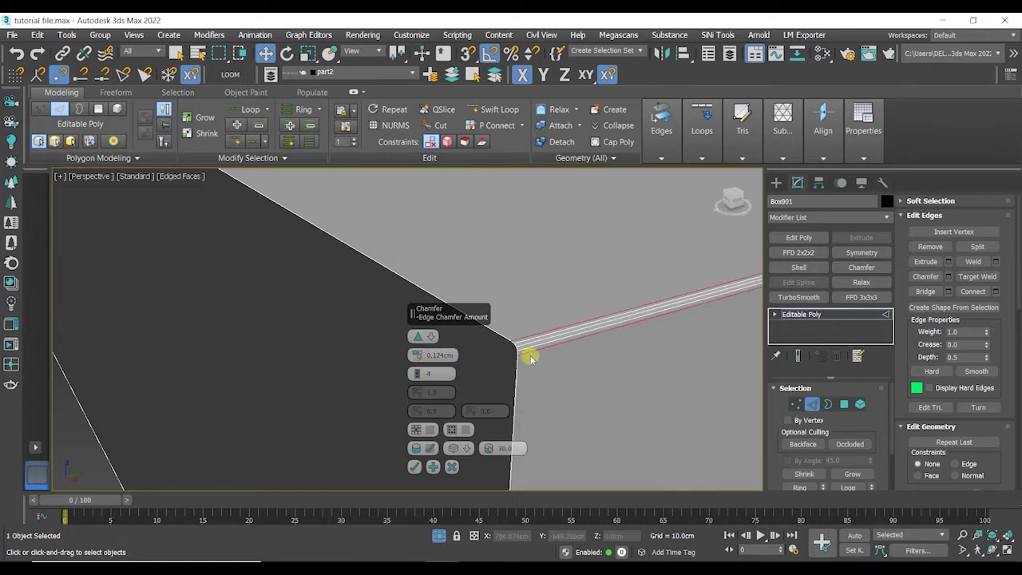
middle_drag(520, 370, 387, 423)
scroll(552, 389, down, 4)
scroll(559, 359, up, 4)
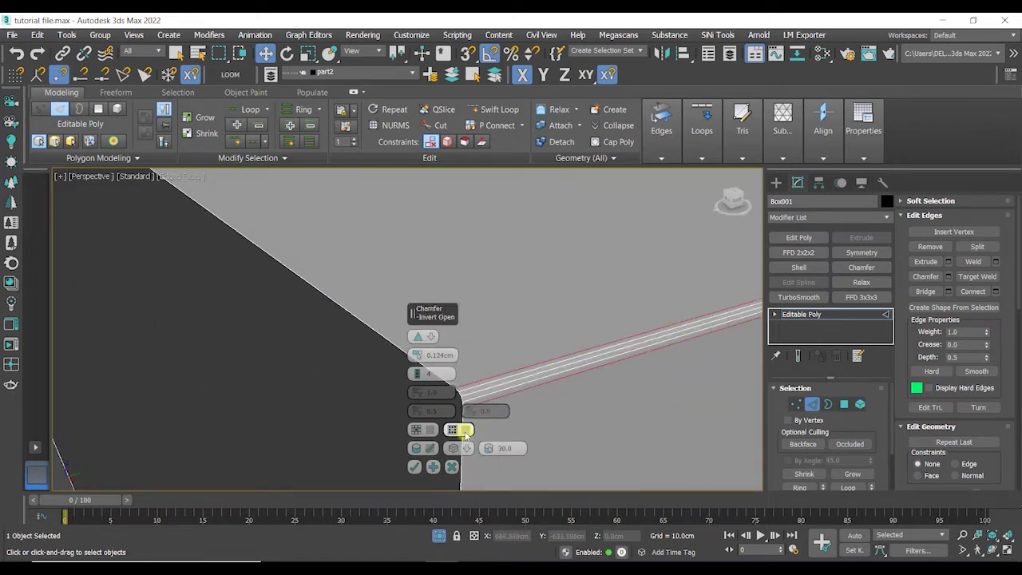
drag(418, 354, 479, 365)
click(465, 429)
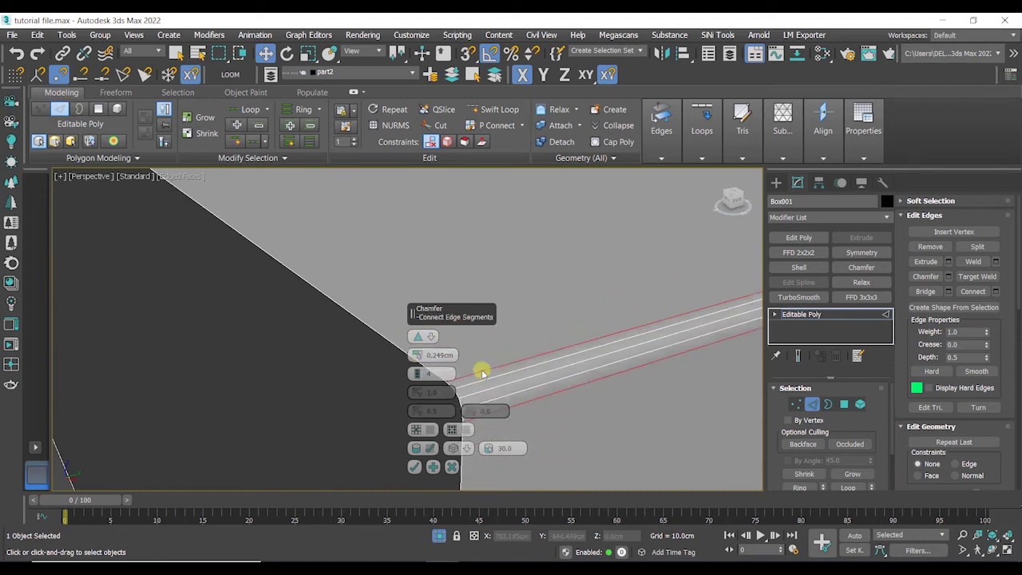
Check the chamfered edges across the stair block, apply the chamfer and clear the edge selection
scroll(532, 360, down, 6)
scroll(532, 288, up, 8)
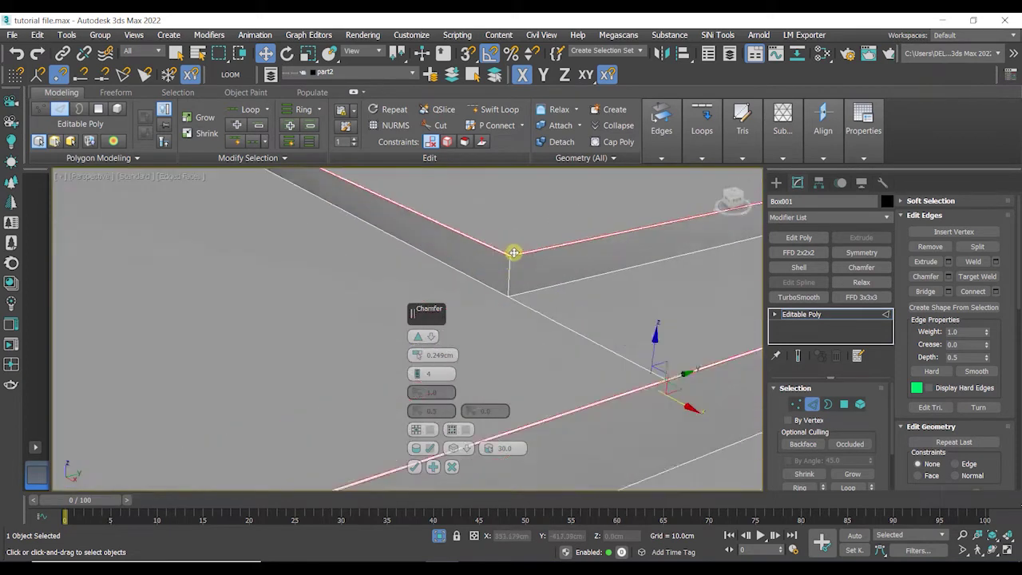
scroll(504, 284, down, 8)
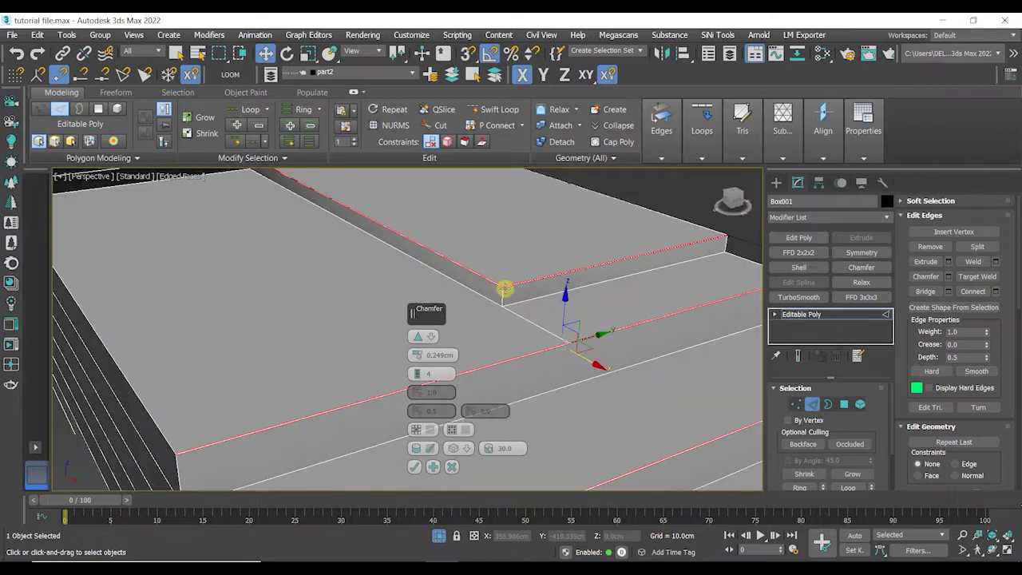
alt+middle_drag(525, 248, 543, 305)
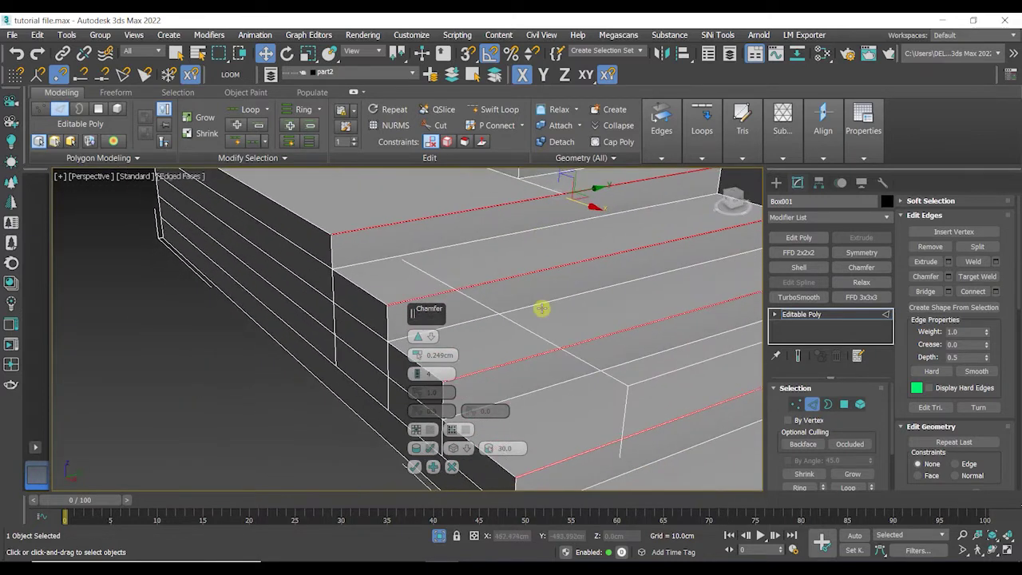
alt+middle_drag(520, 411, 515, 441)
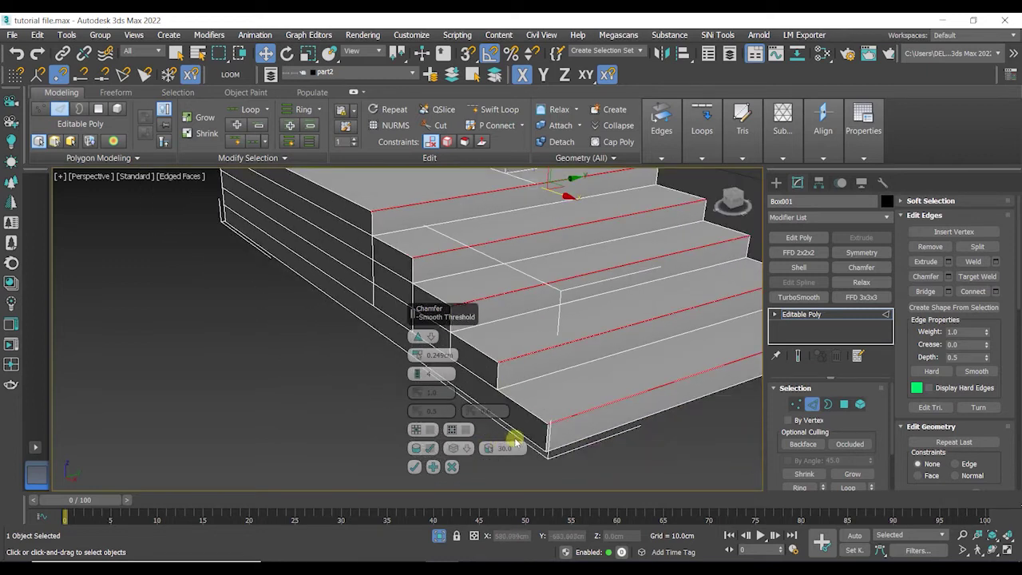
click(415, 467)
click(365, 426)
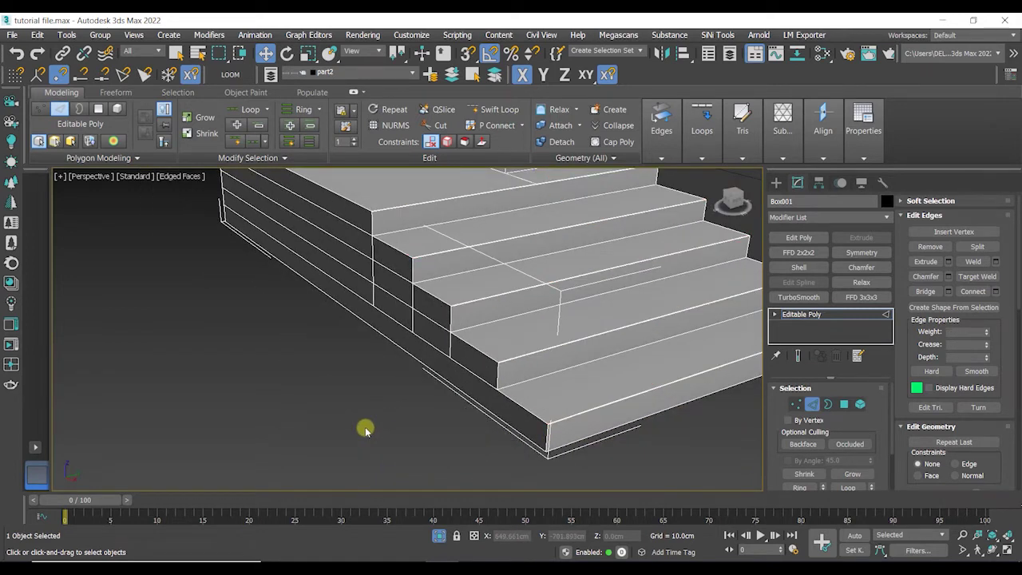
Switch to the browser and view the PLC House photos of the slatted wood screen and the entrance stairs
scroll(365, 427, down, 5)
middle_drag(365, 426, 432, 436)
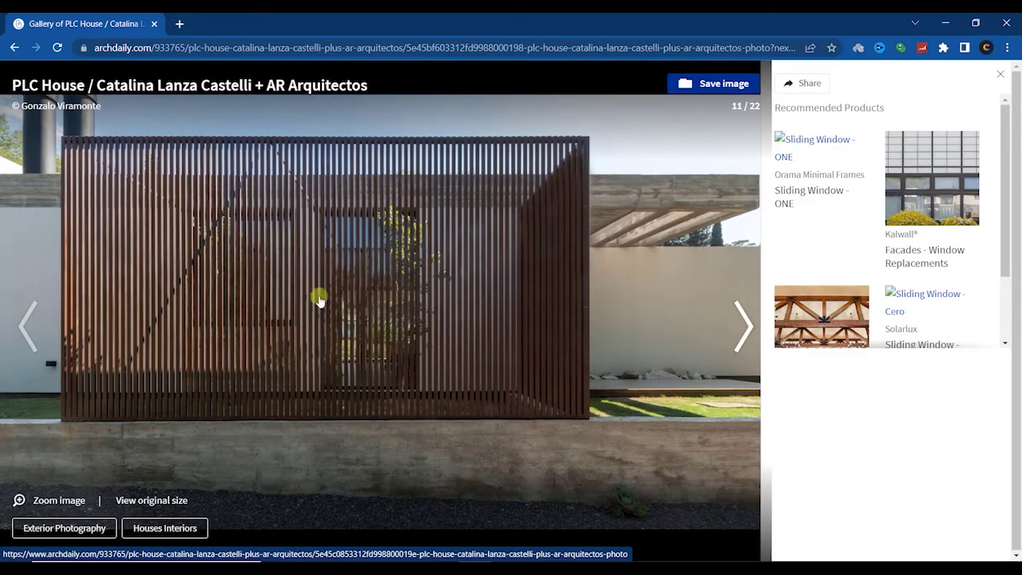
click(749, 332)
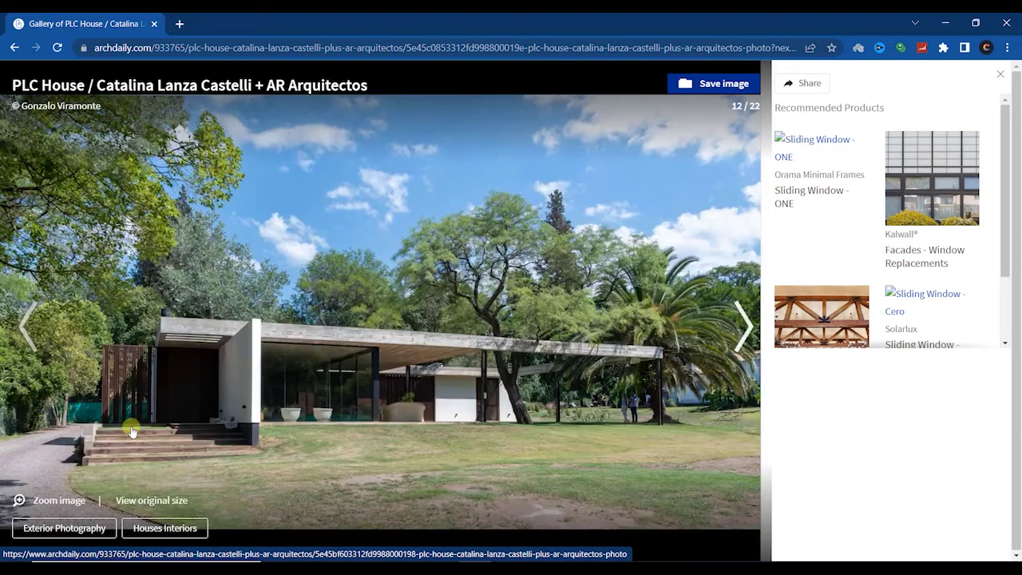
click(35, 330)
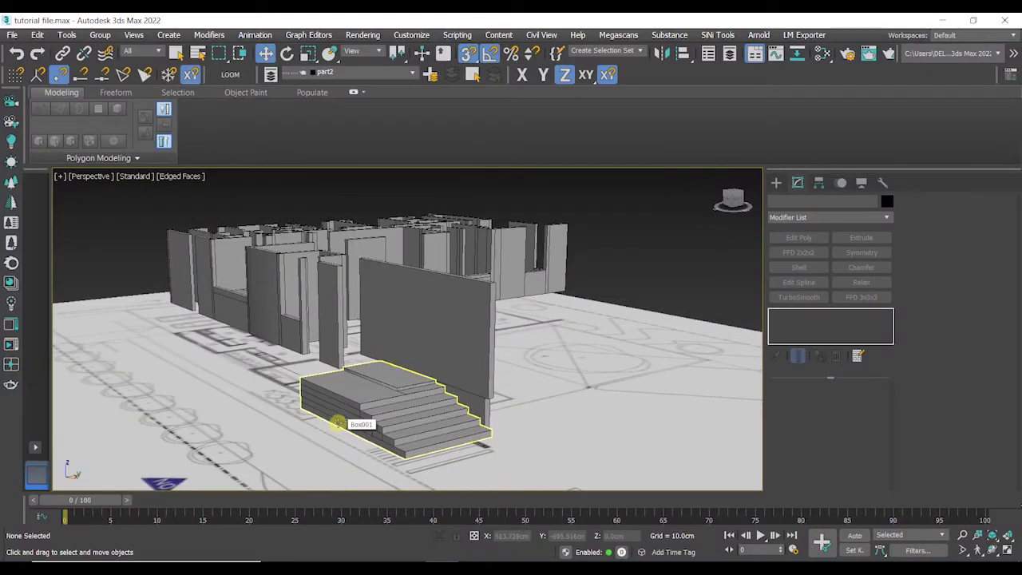
Create an upright box about 13.8 by 5.8 cm and 290 cm high on the stair platform's outer back corner
alt+middle_drag(338, 423, 386, 405)
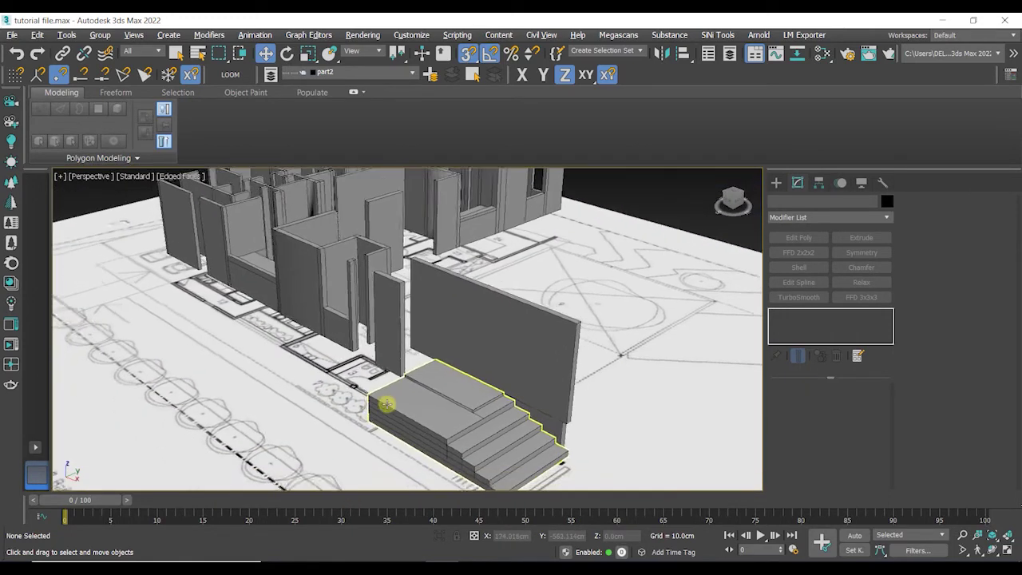
scroll(386, 405, up, 5)
click(776, 182)
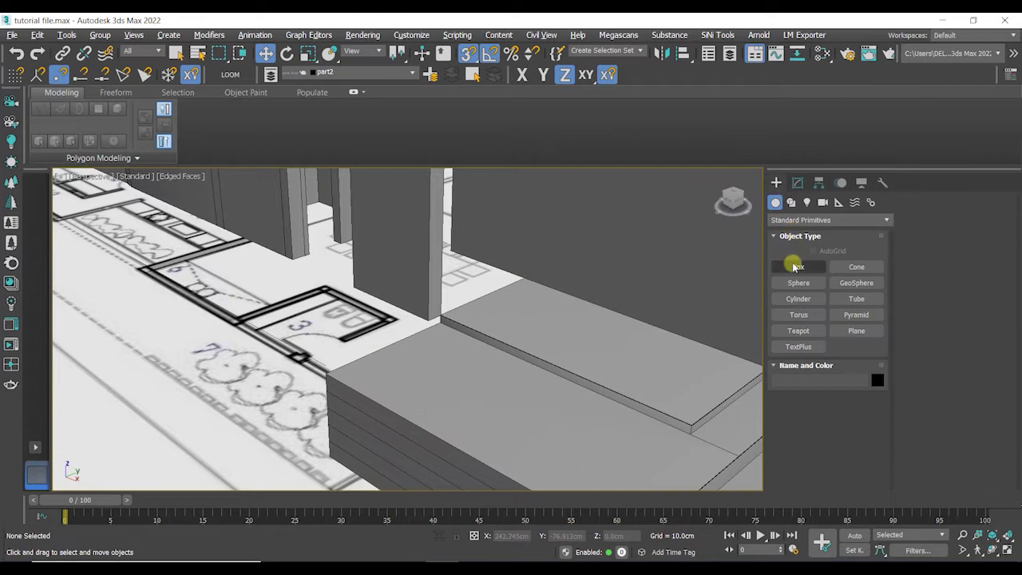
click(797, 266)
drag(359, 365, 364, 370)
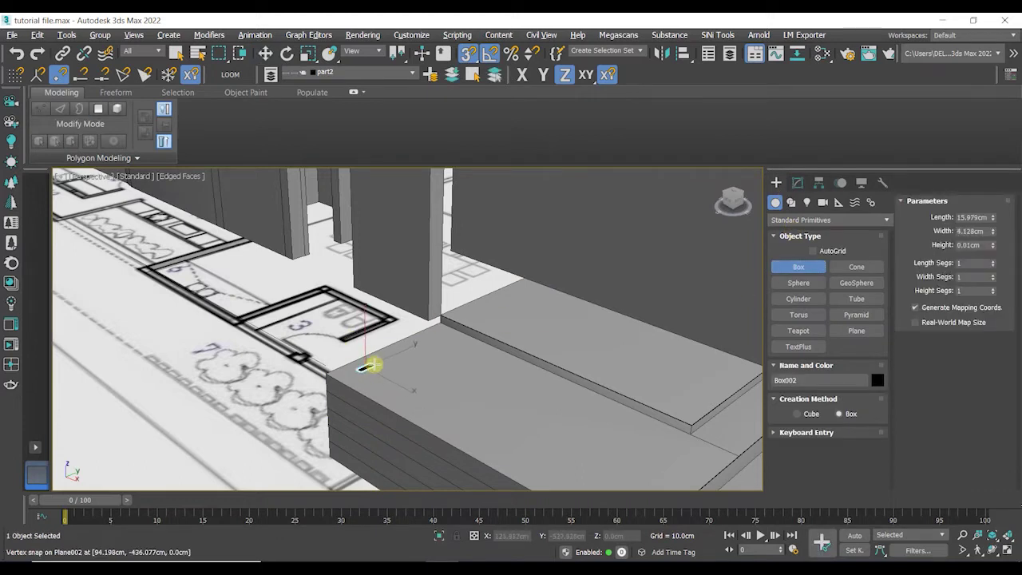
scroll(381, 267, down, 3)
middle_drag(381, 270, 362, 357)
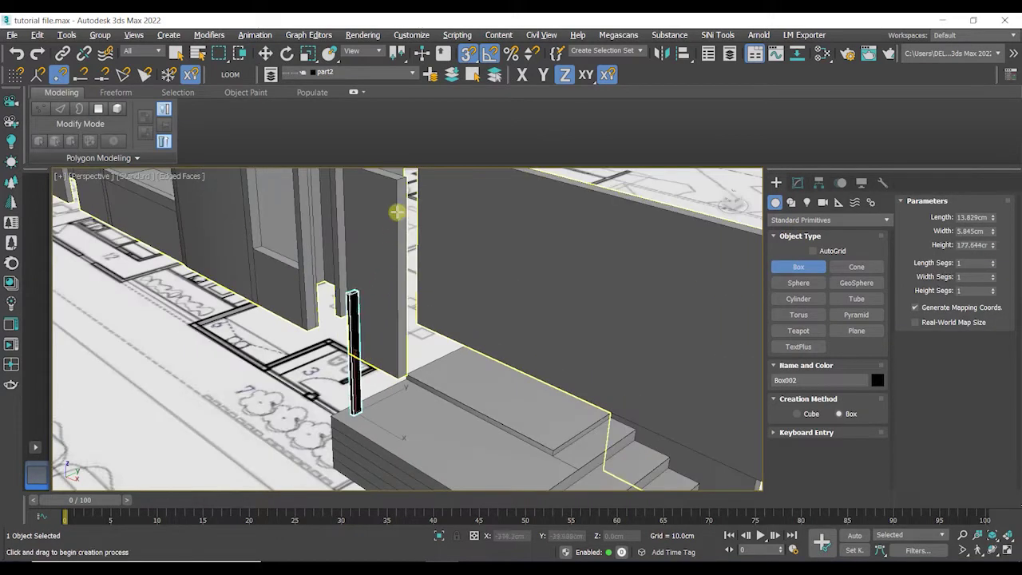
click(397, 182)
key(w)
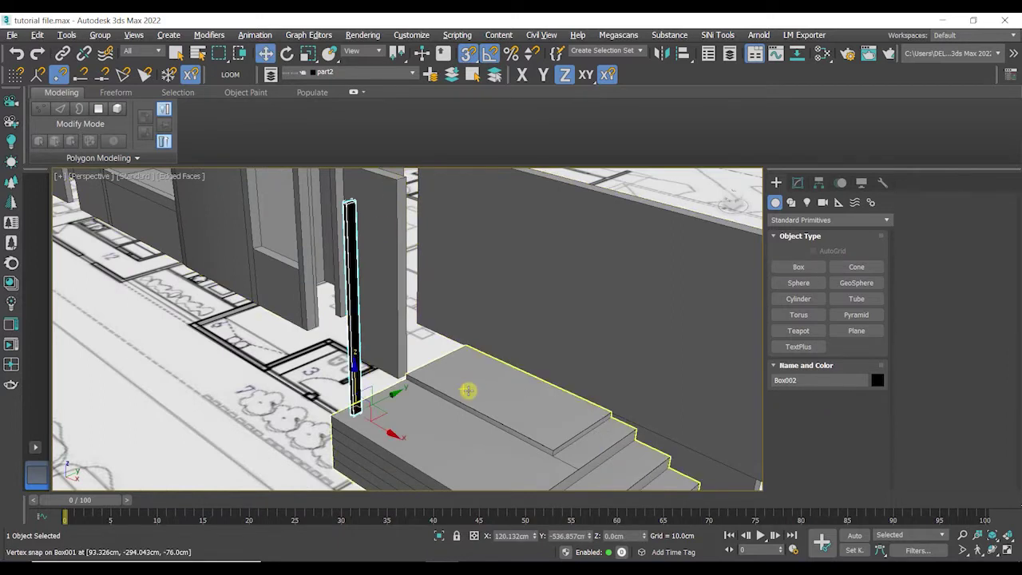
Assign the existing Physical Material to the new upright box and close the material editor
key(m)
click(511, 131)
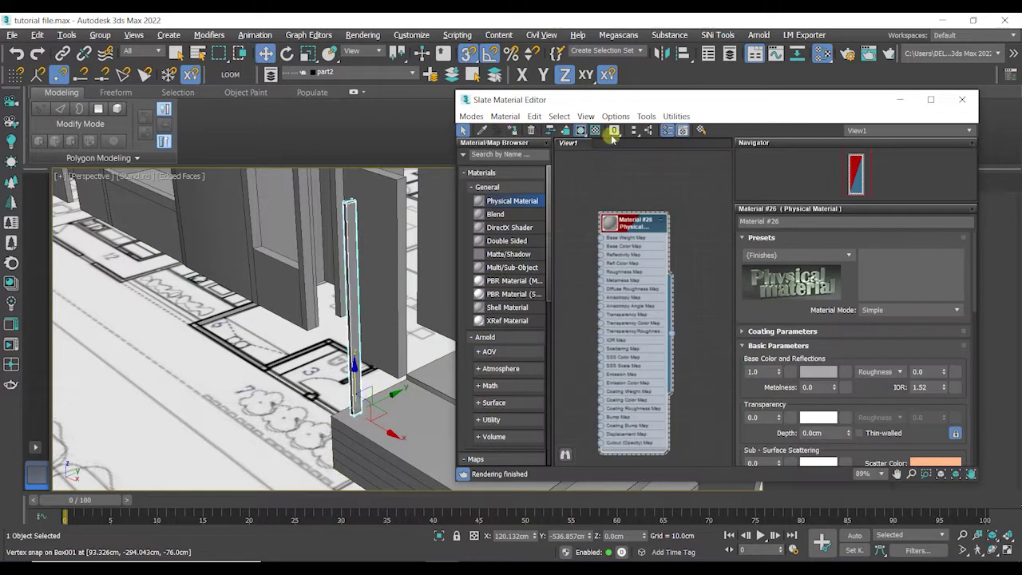
click(958, 99)
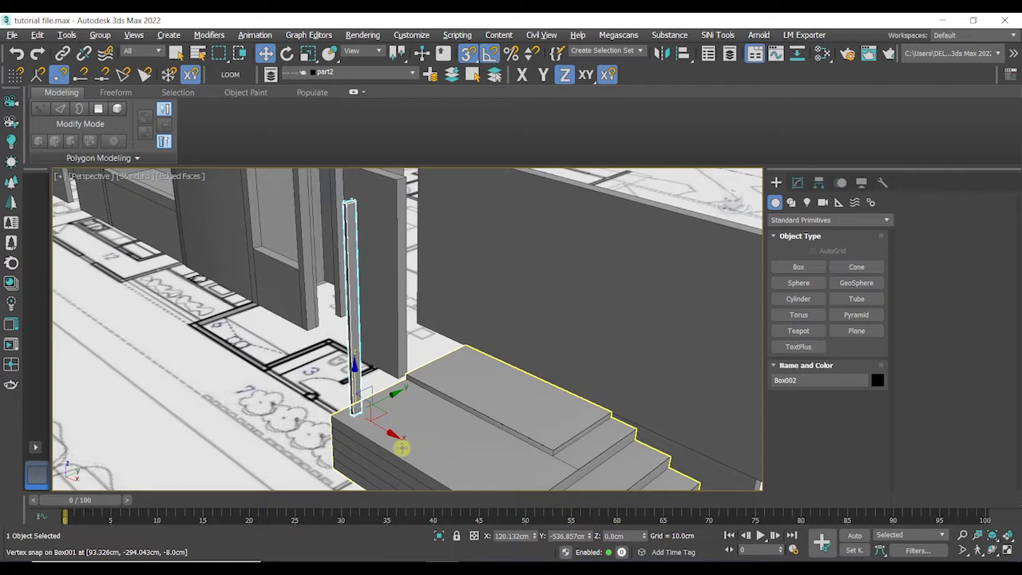
Isolate the upright box and slim it to a length of about 3.796 cm and a width of about 1.578 cm
click(436, 534)
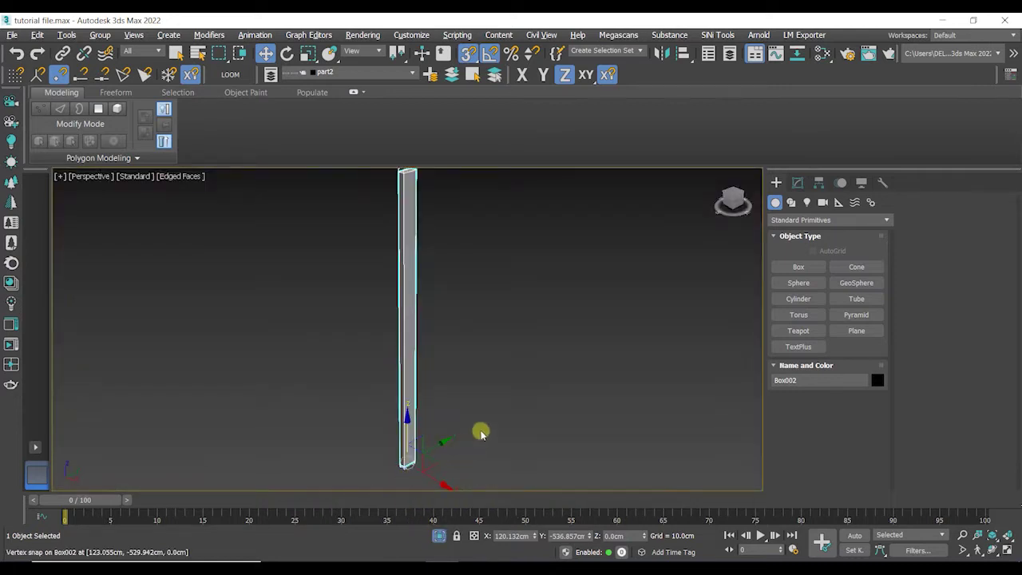
click(798, 183)
drag(865, 405, 867, 433)
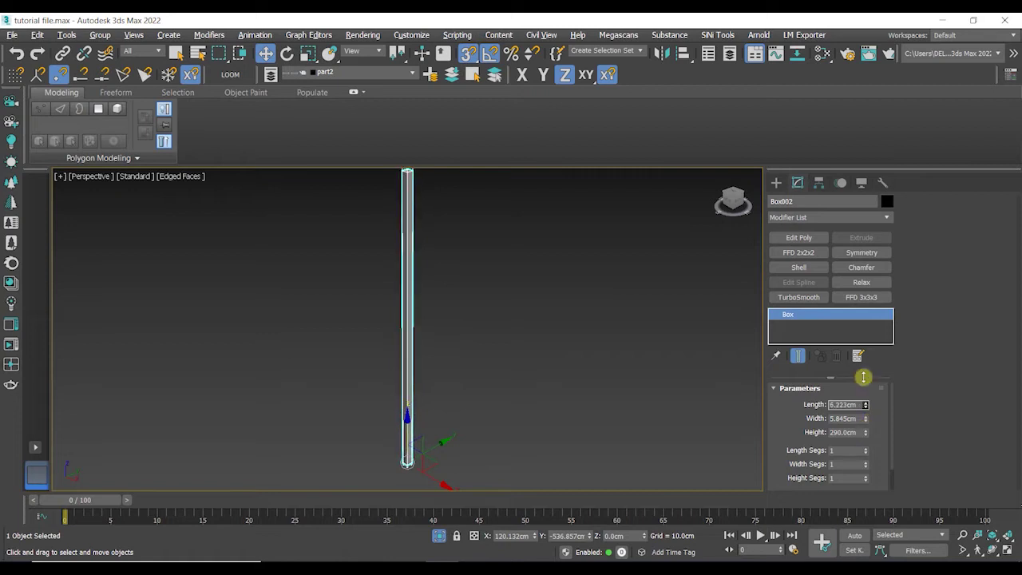
scroll(424, 235, up, 5)
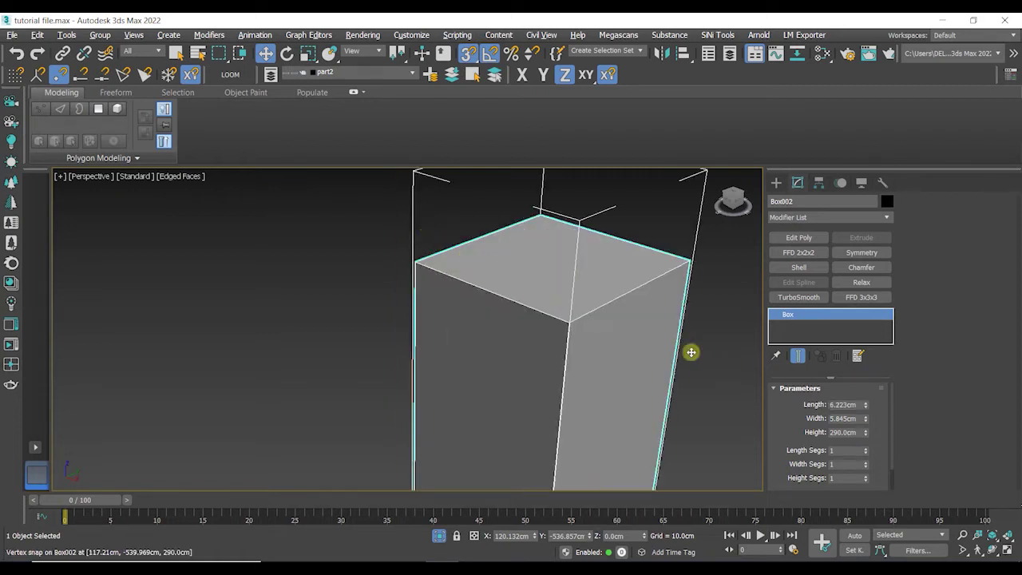
mouse_move(864, 418)
mouse_down()
mouse_move(867, 397)
mouse_move(865, 423)
mouse_up()
scroll(678, 357, down, 5)
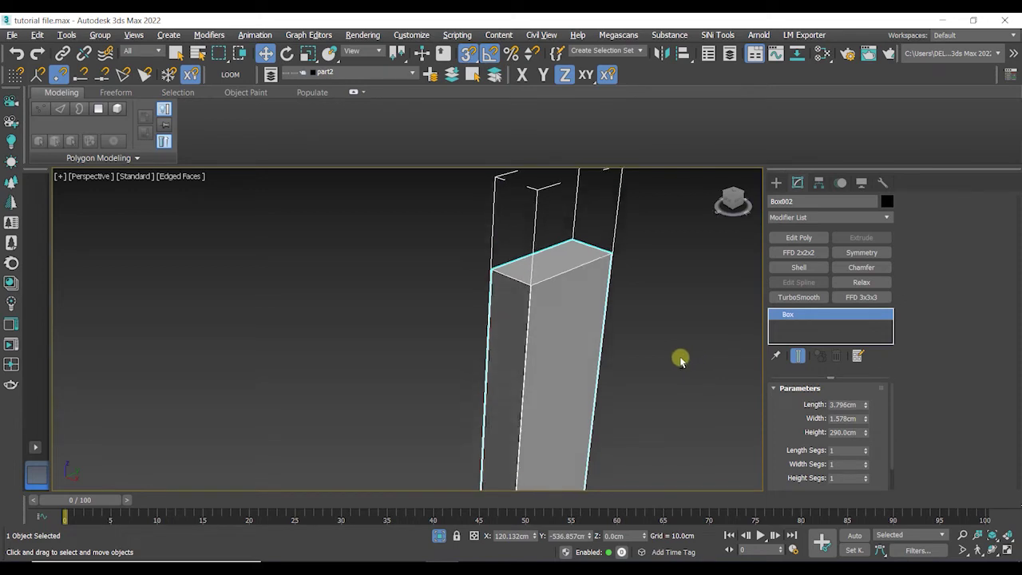
middle_drag(652, 364, 582, 292)
key(z)
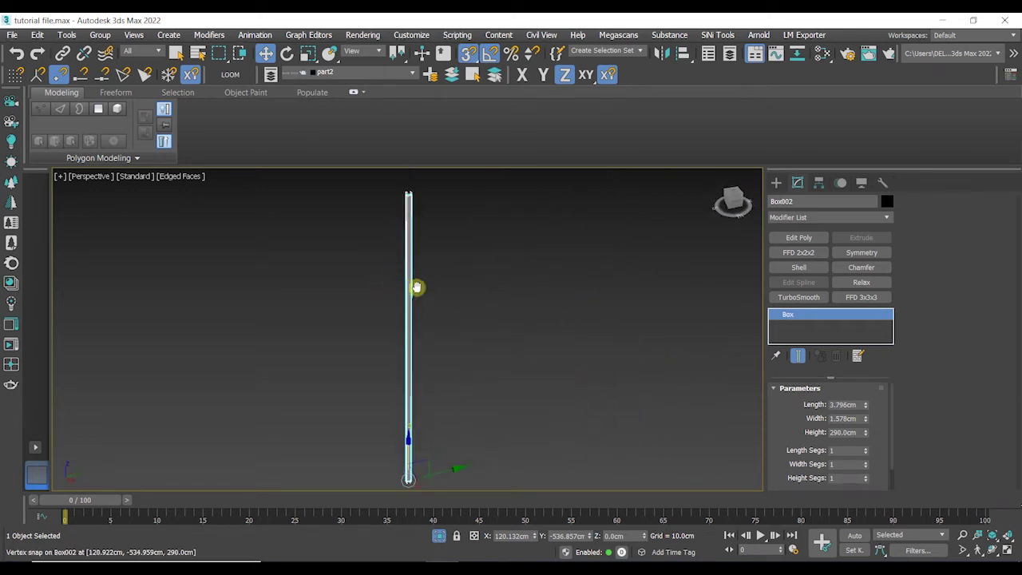
Convert the isolated slat to an editable poly and add a Chamfer modifier to it
scroll(417, 222, up, 5)
middle_drag(418, 225, 424, 265)
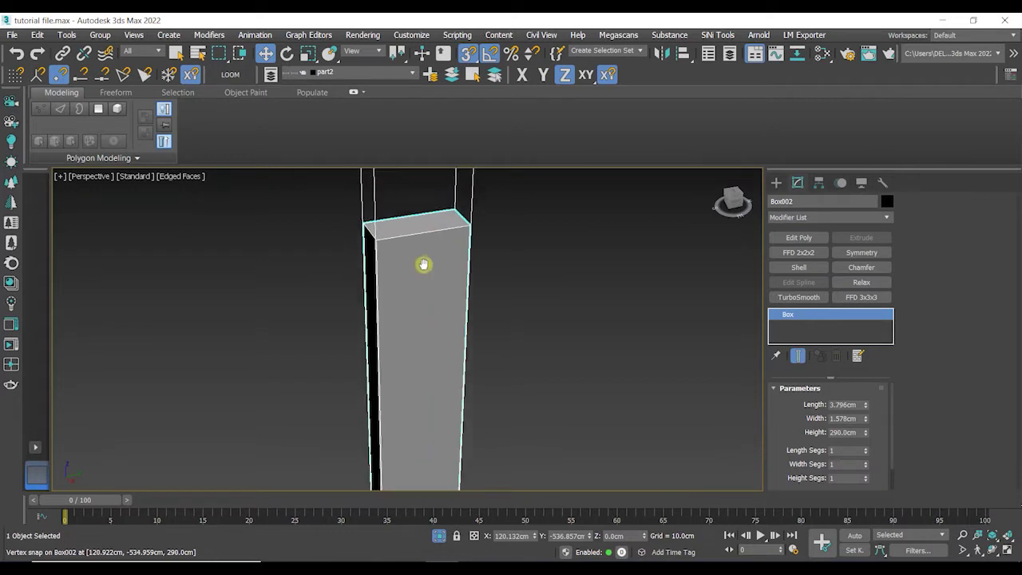
right_click(816, 317)
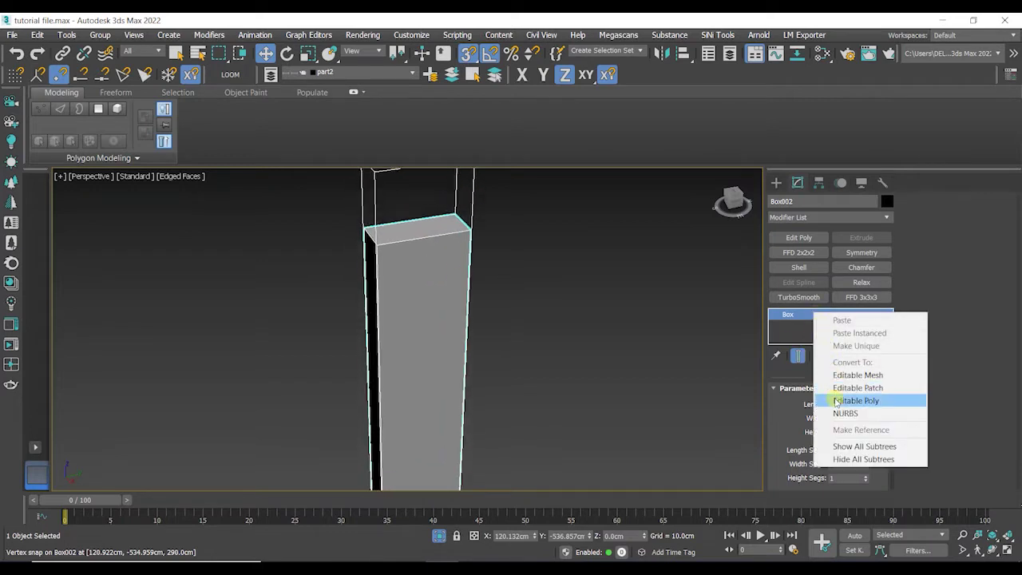
click(878, 399)
middle_drag(497, 264, 515, 267)
scroll(471, 241, up, 5)
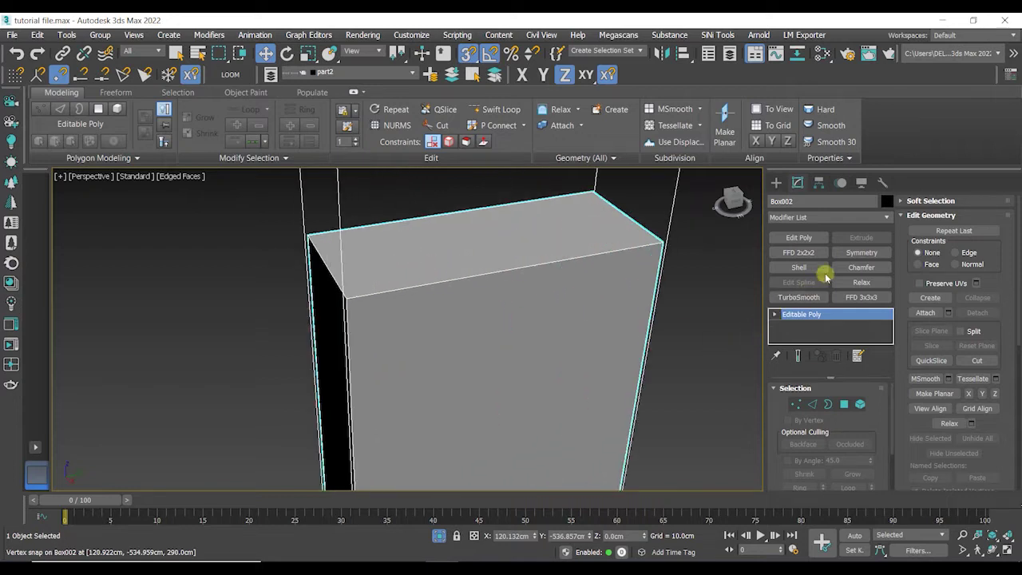
click(856, 268)
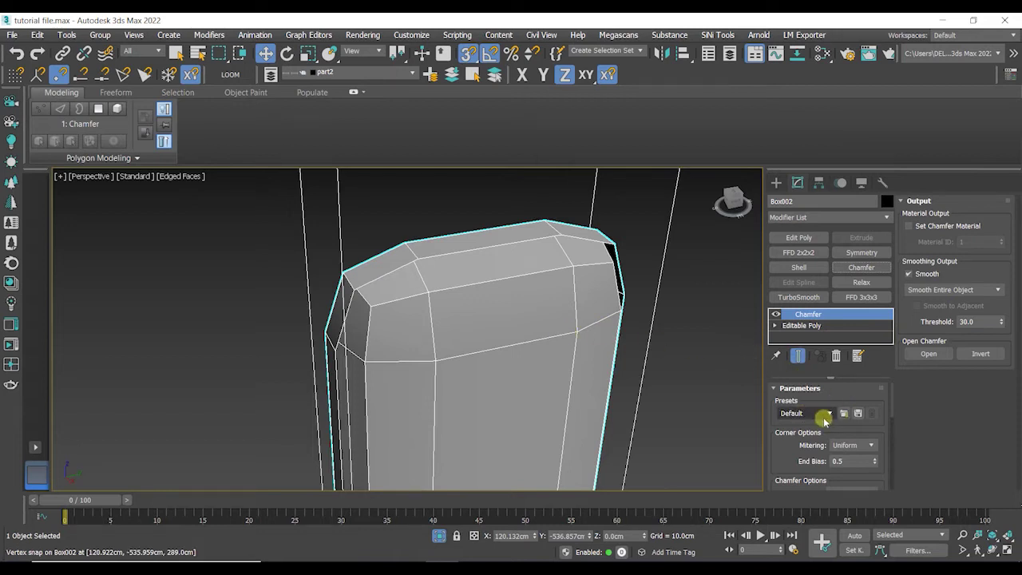
Try the HardEdge preset on the slat's Chamfer modifier and return to Default
click(831, 414)
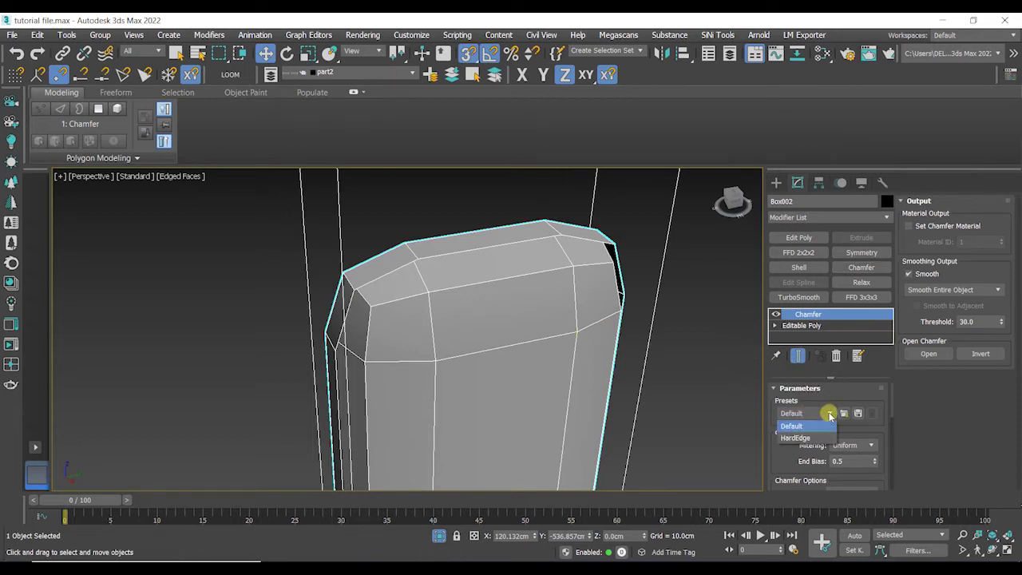
click(801, 440)
click(830, 415)
click(810, 426)
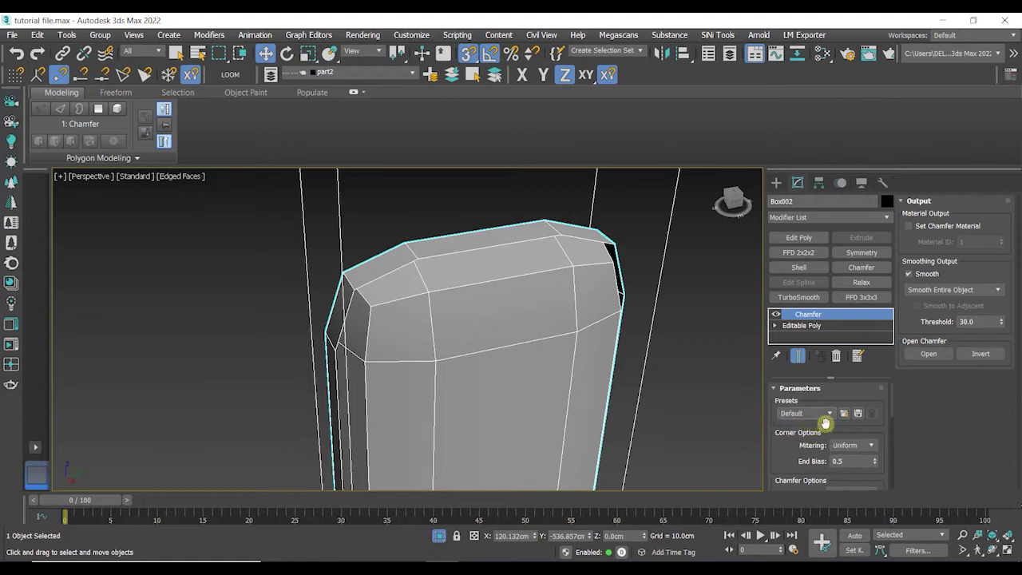
Compare Quad mitering on the slat's chamfer, switch the mitering to Tri and set the amount to 0.03 cm
click(872, 448)
click(839, 455)
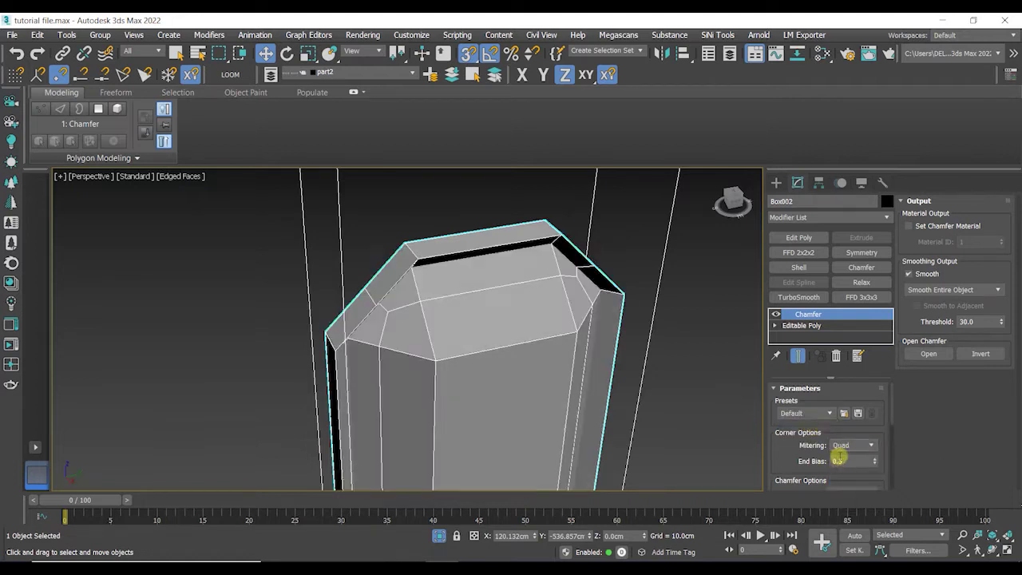
click(872, 446)
click(843, 471)
drag(868, 483, 903, 494)
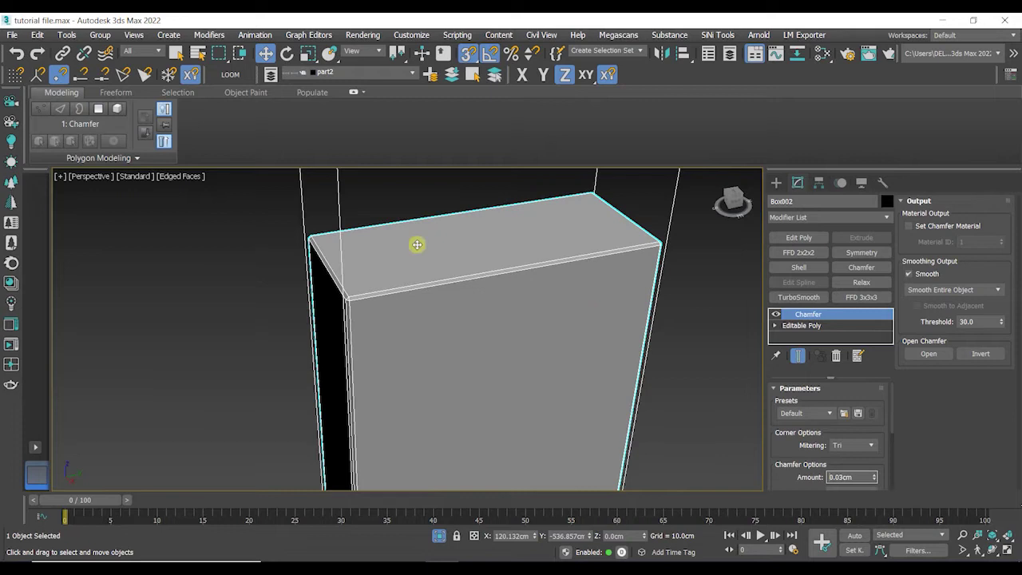
Inspect the slat's chamfered top corner up close and set the chamfer amount to 0.04 cm
scroll(351, 299, up, 6)
middle_drag(347, 312, 376, 319)
scroll(372, 311, down, 10)
scroll(361, 308, up, 7)
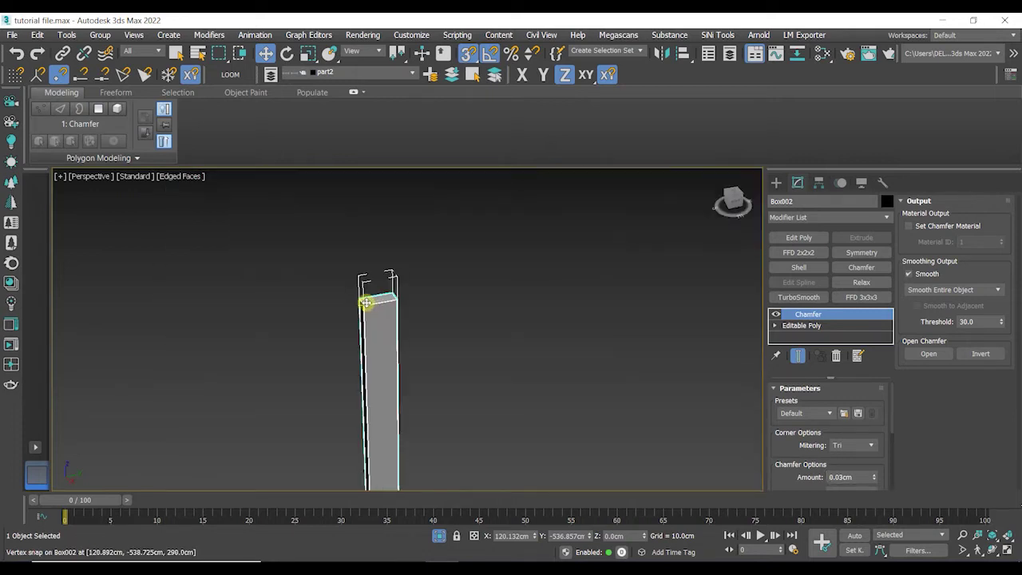
scroll(356, 315, up, 8)
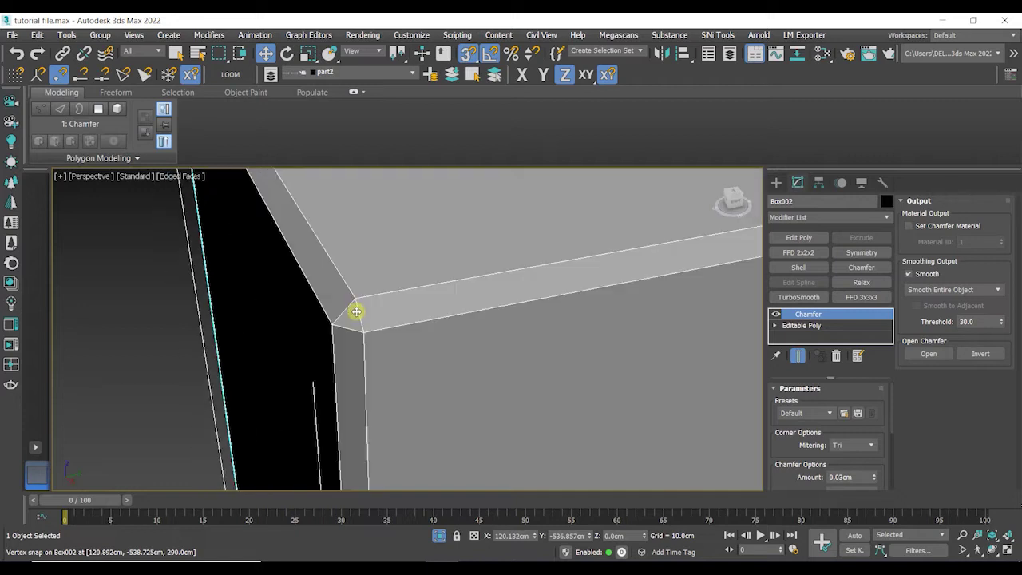
drag(874, 479, 873, 482)
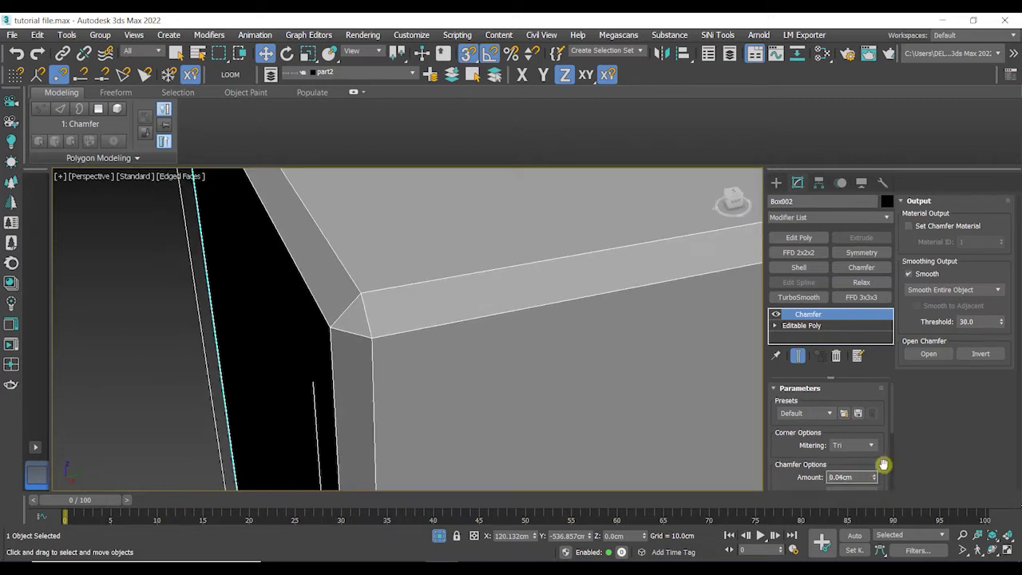
scroll(883, 464, down, 2)
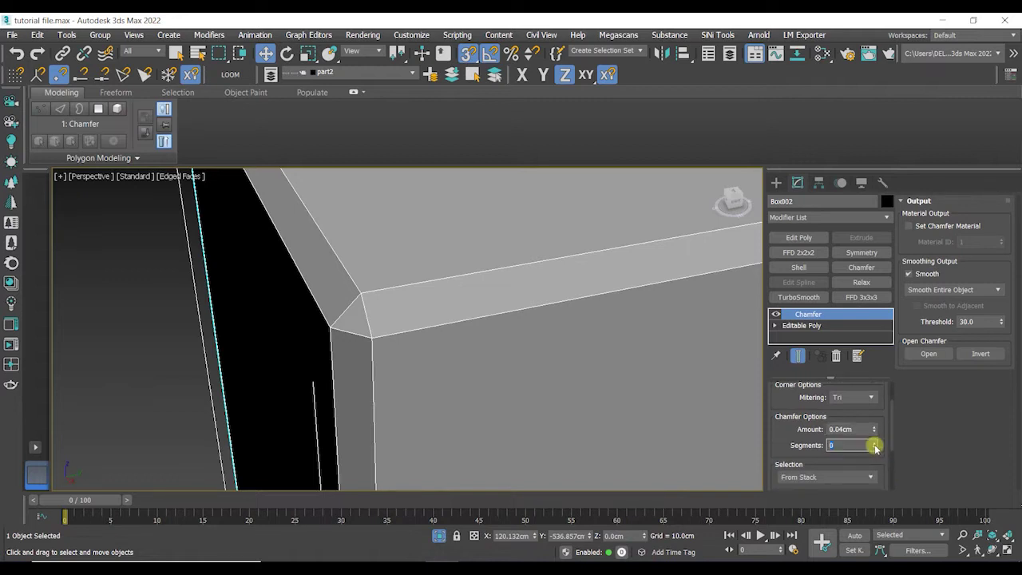
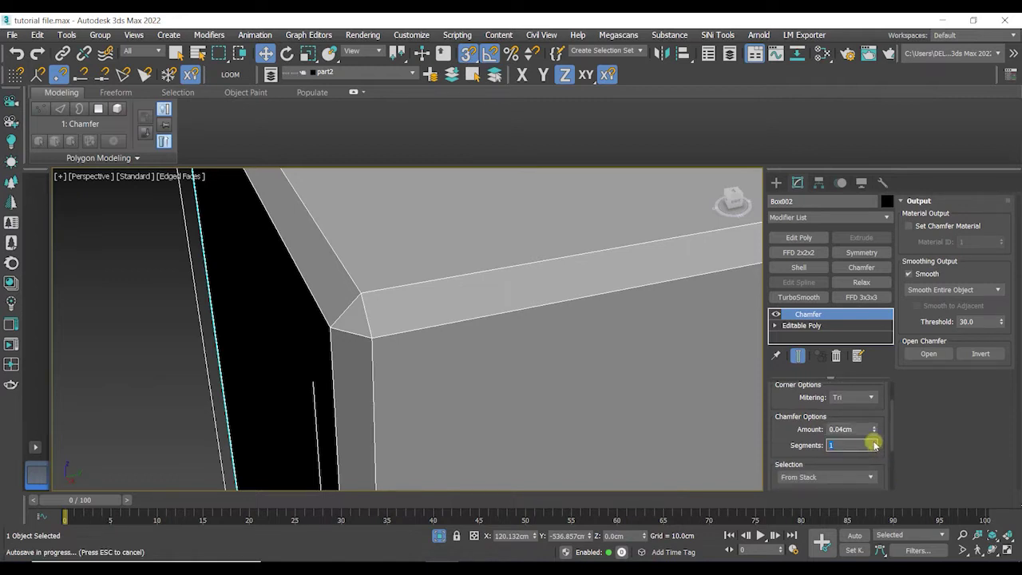
Raise the slat's chamfer to 4 segments and reduce its amount to 0.01 cm
click(875, 443)
click(875, 443)
click(874, 443)
scroll(654, 405, down, 3)
middle_drag(650, 398, 572, 357)
drag(875, 431, 882, 450)
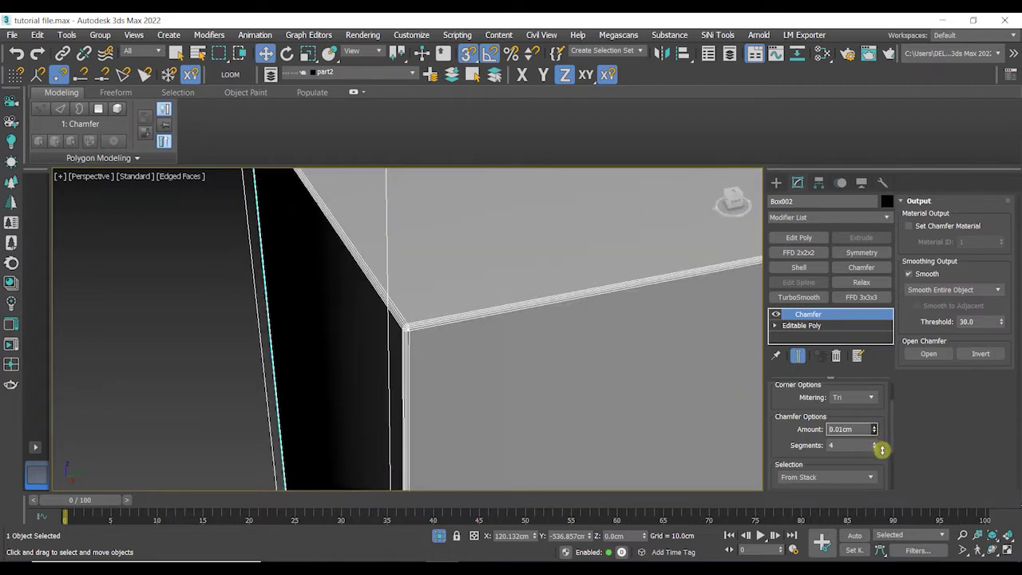
Try Uniform mitering on the slat's chamfer and examine the top corner's edges up close
click(872, 397)
click(846, 433)
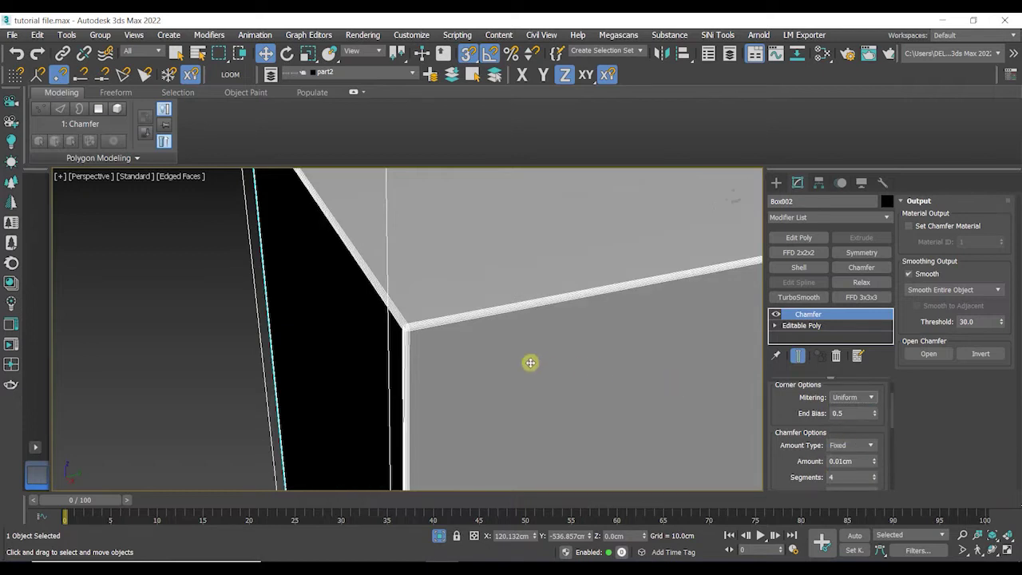
scroll(406, 329, up, 2)
scroll(405, 329, down, 1)
middle_drag(405, 329, 435, 314)
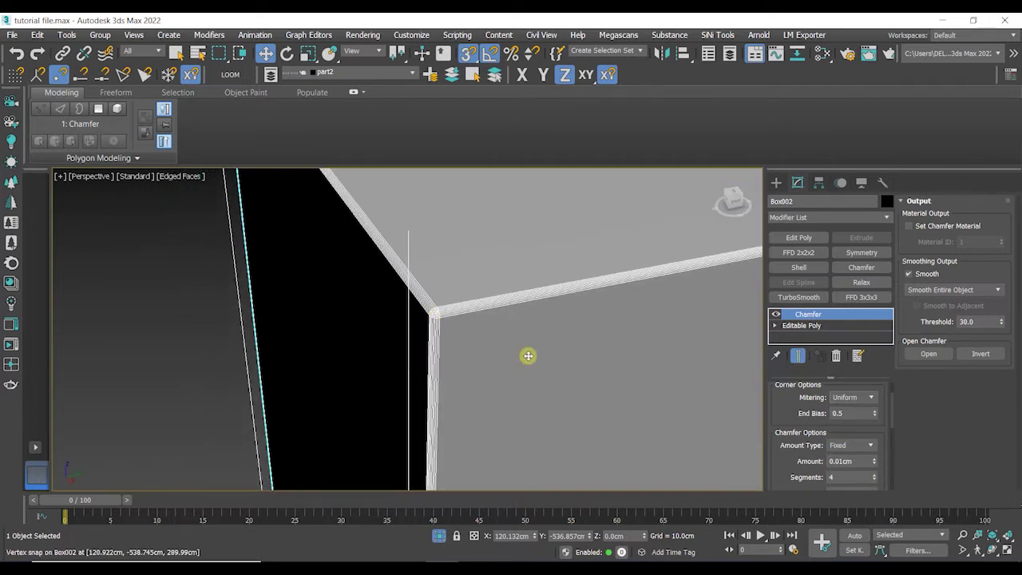
Switch the slat chamfer's mitering to Quad and check the mesh at the top corner
click(861, 401)
click(856, 399)
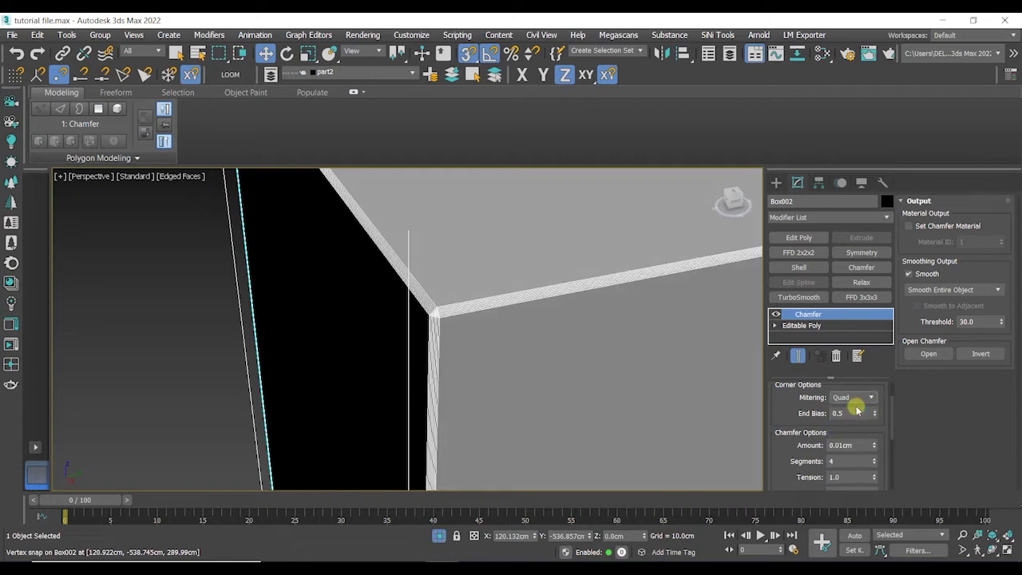
scroll(443, 329, down, 1)
scroll(433, 317, up, 2)
scroll(434, 317, down, 1)
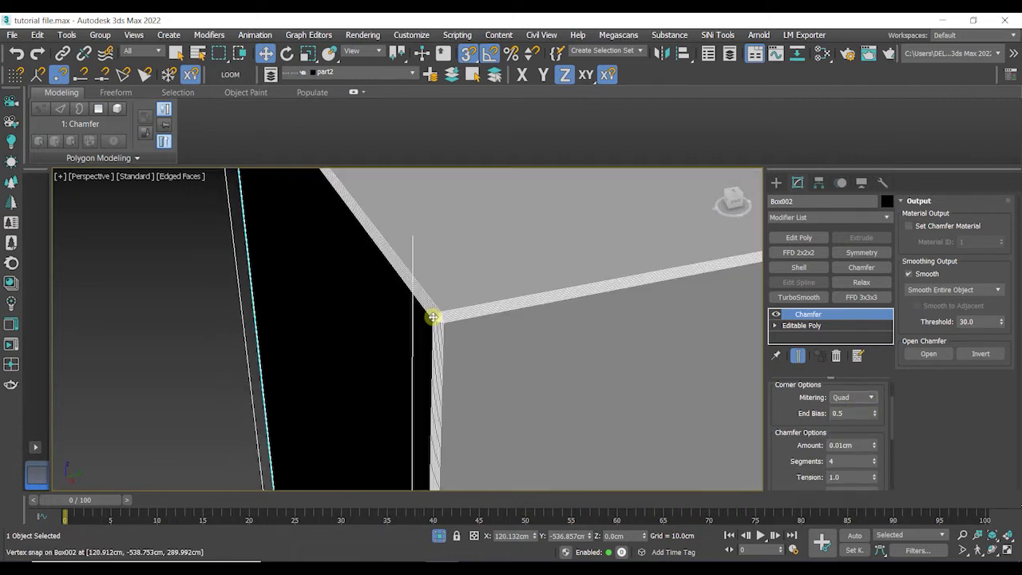
scroll(505, 358, down, 1)
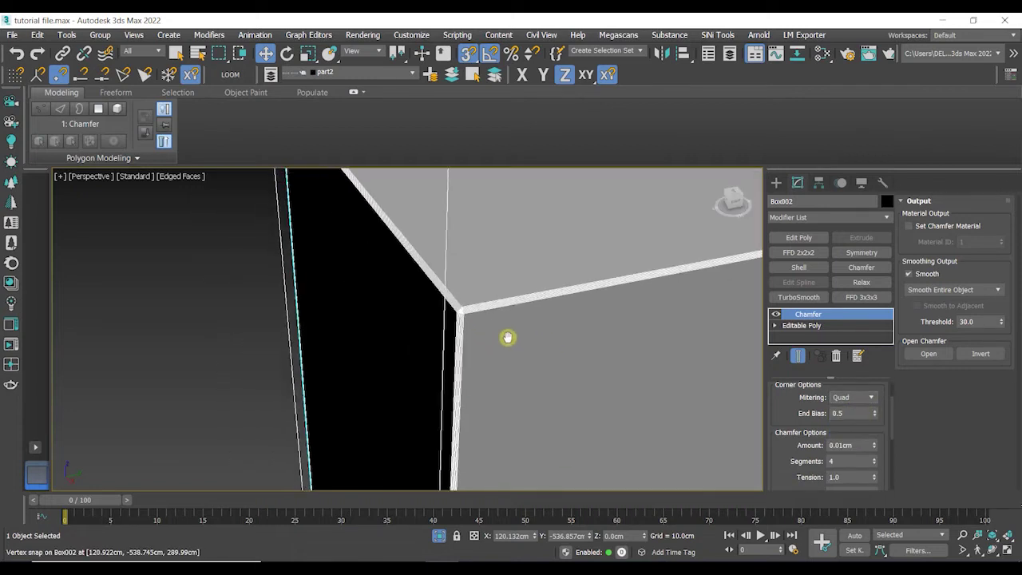
Reduce the slim box's chamfer to 1 segment and set its smoothing to Smooth Chamfers Only
right_click(875, 463)
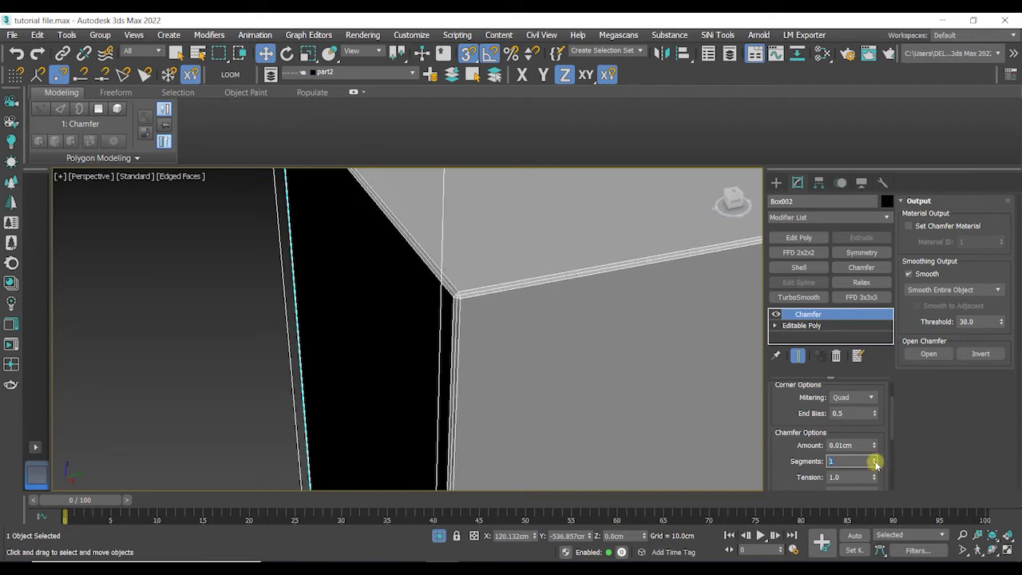
scroll(609, 402, down, 1)
scroll(551, 338, down, 1)
scroll(507, 310, down, 1)
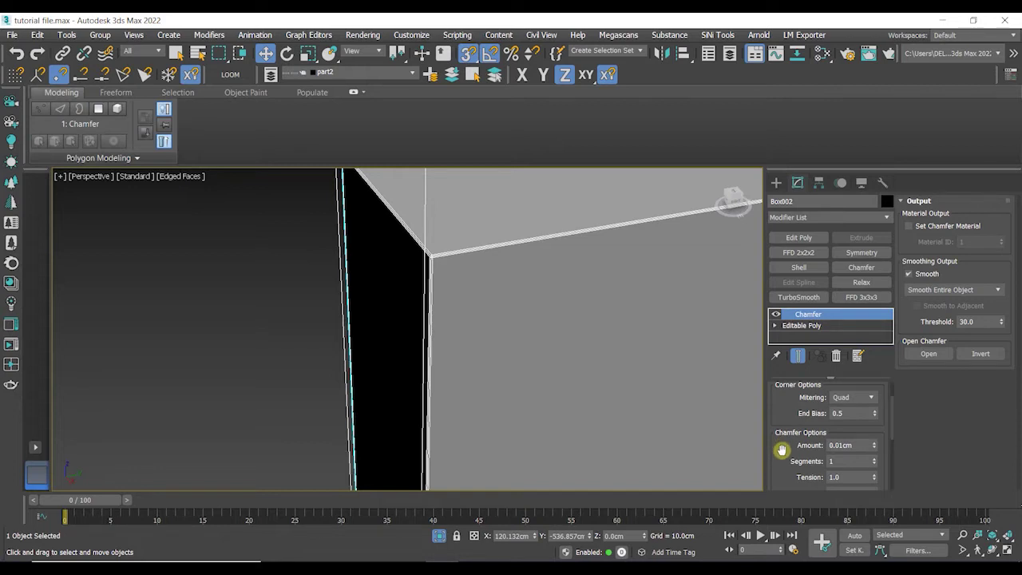
scroll(782, 450, down, 2)
scroll(429, 258, up, 3)
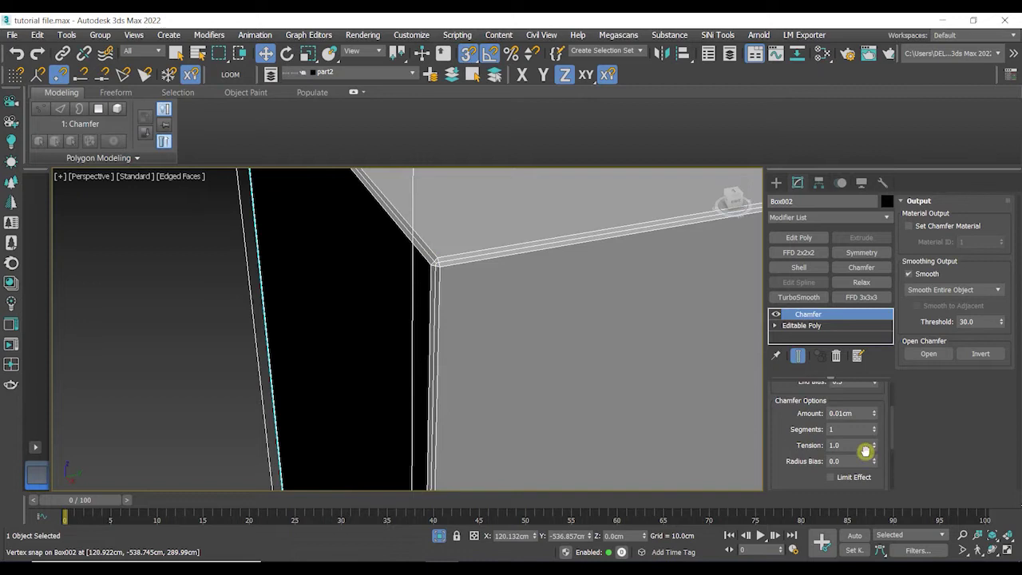
mouse_move(875, 444)
mouse_down()
mouse_move(869, 461)
mouse_move(869, 424)
mouse_move(881, 467)
mouse_move(880, 438)
mouse_up()
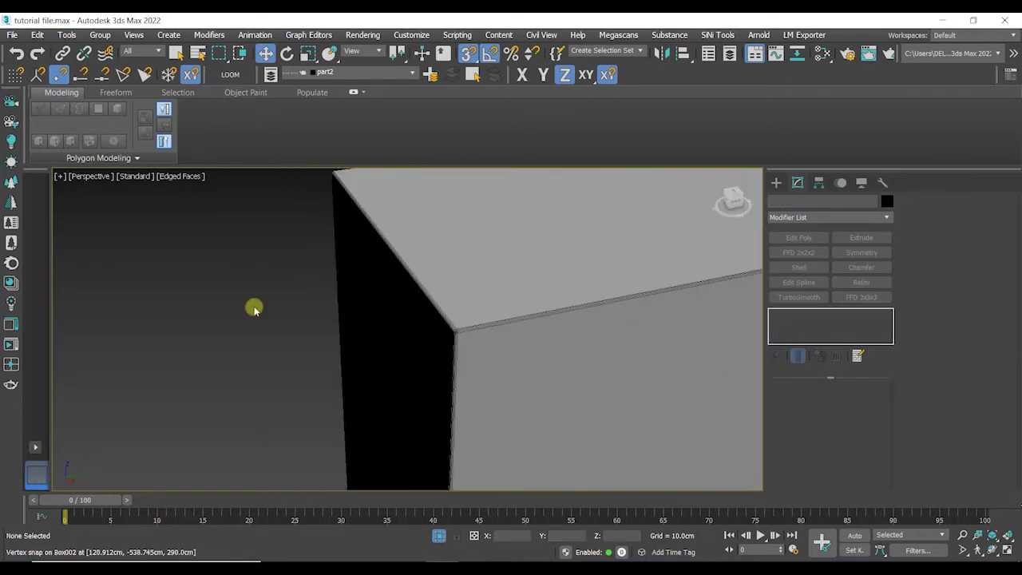
End the isolation of the slim box to bring the rest of the building back into view
scroll(254, 306, down, 5)
middle_drag(324, 299, 395, 252)
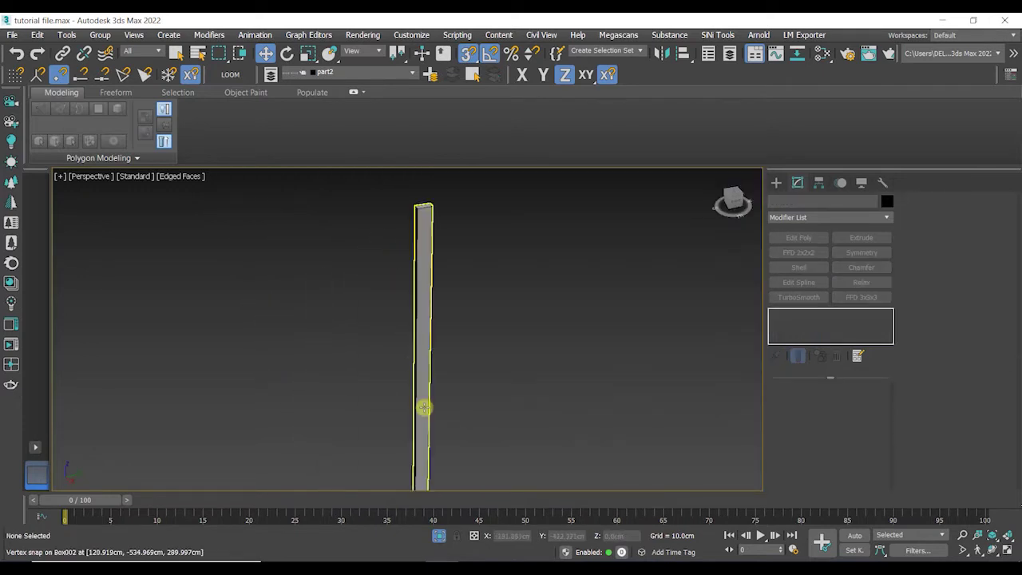
click(439, 535)
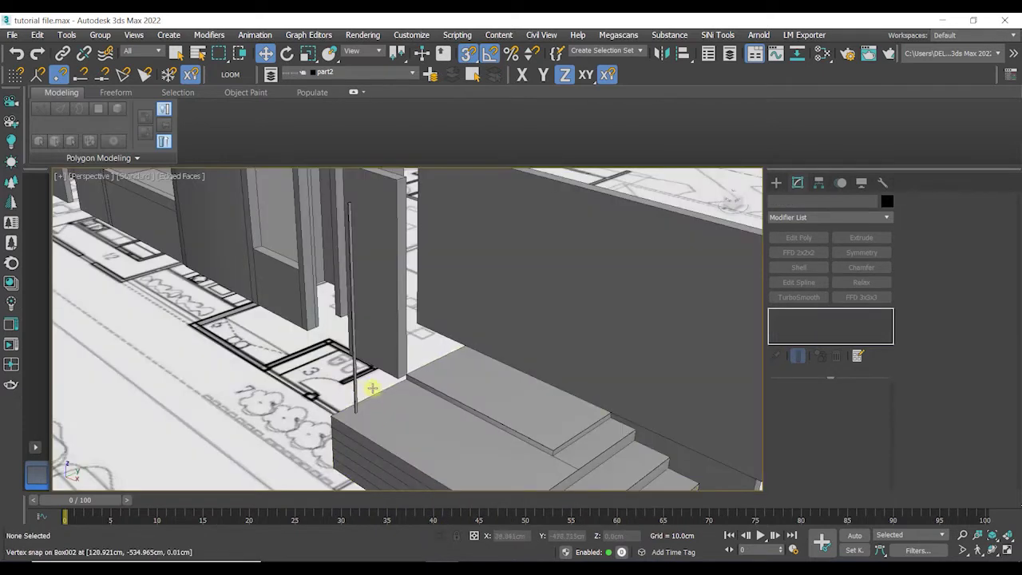
Draw a straight line spline about 139 cm long along the platform's edge, from the raised step's corner to the platform's outer corner
scroll(372, 388, up, 6)
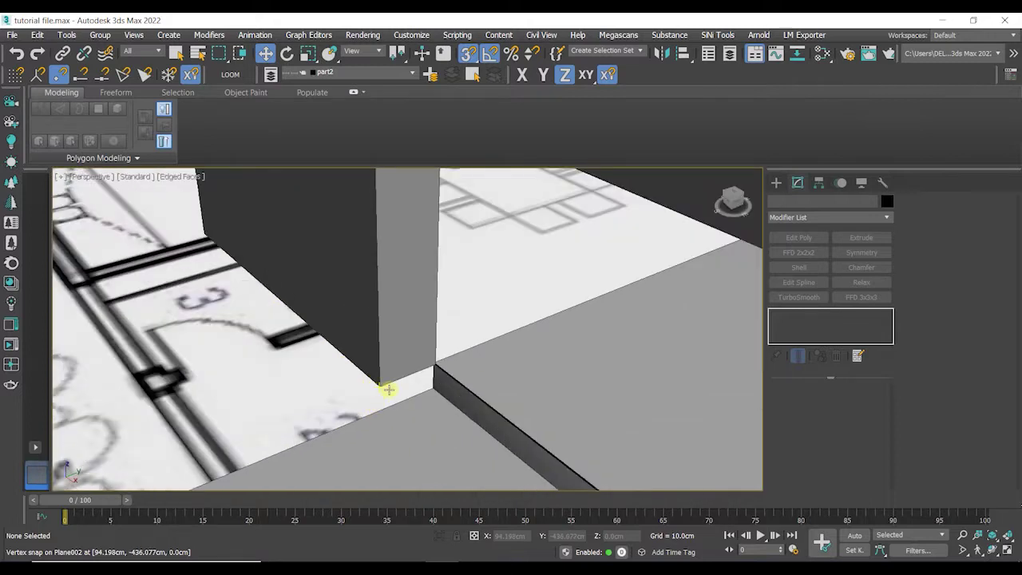
scroll(416, 387, down, 2)
click(776, 182)
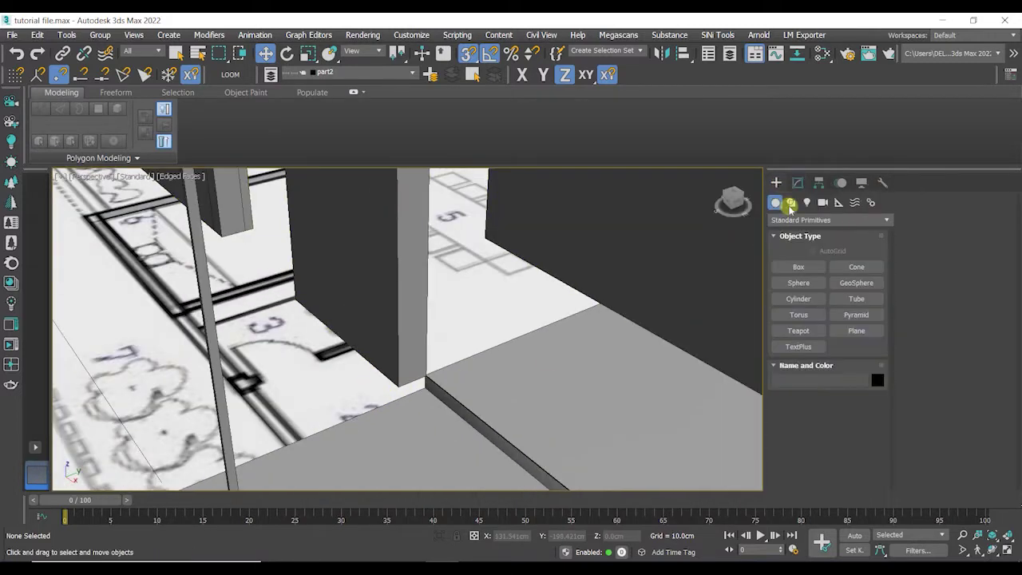
click(790, 203)
click(799, 283)
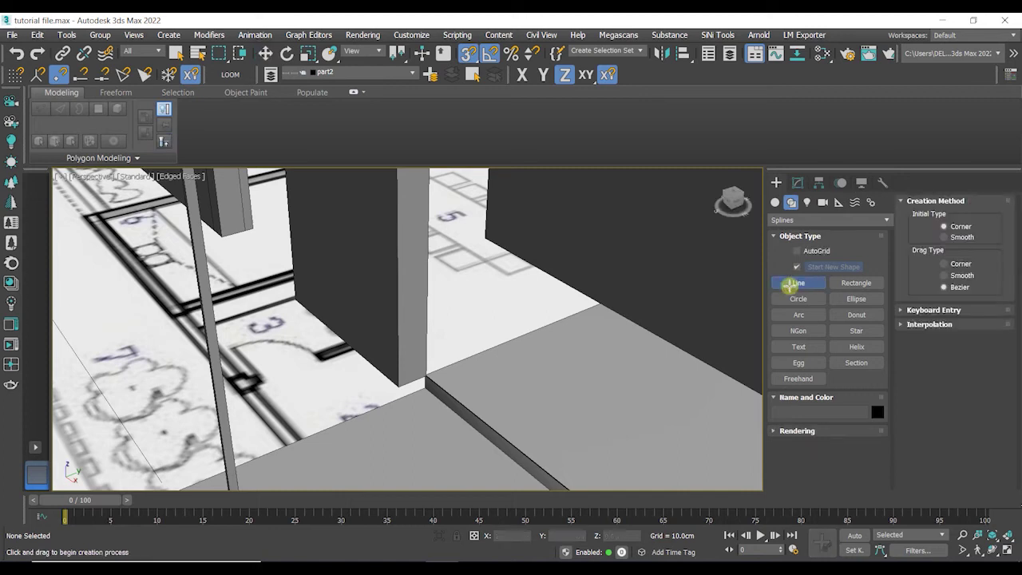
click(422, 395)
alt+middle_drag(421, 394, 308, 433)
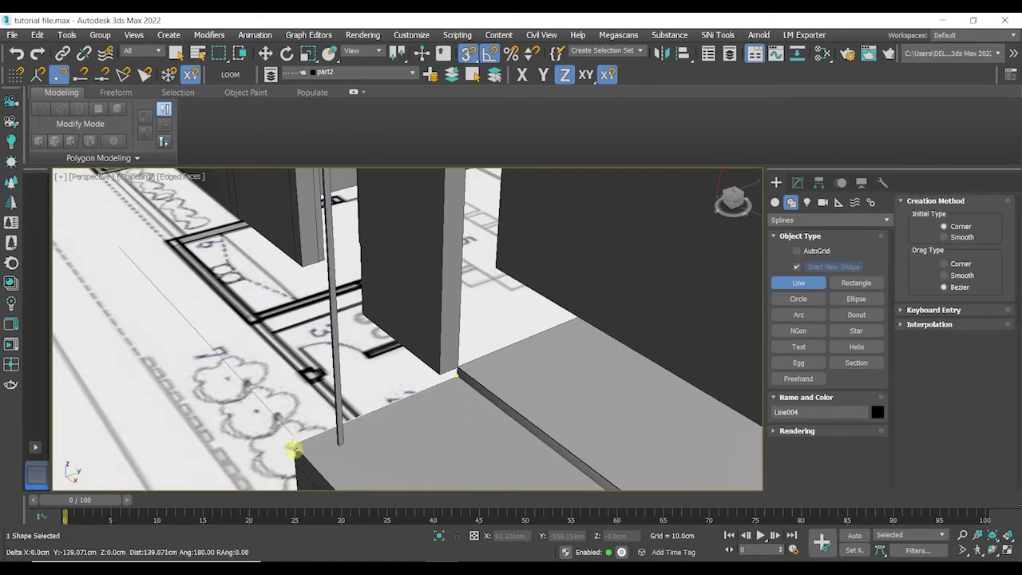
click(295, 446)
right_click(256, 362)
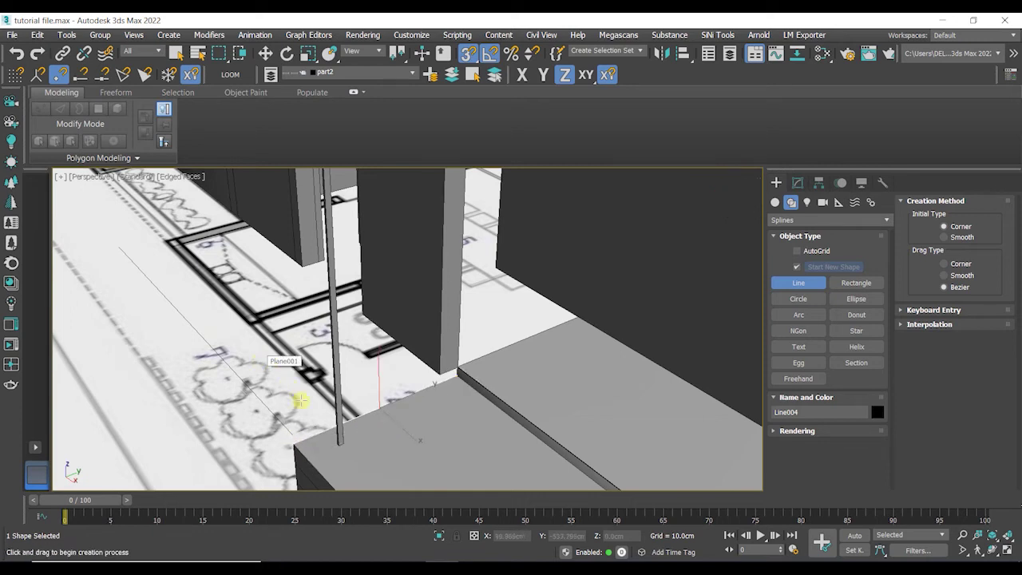
right_click(417, 424)
Raise the line to Z 0 and move its inner end vertex along Y to the wall's bottom corner
scroll(415, 424, up, 3)
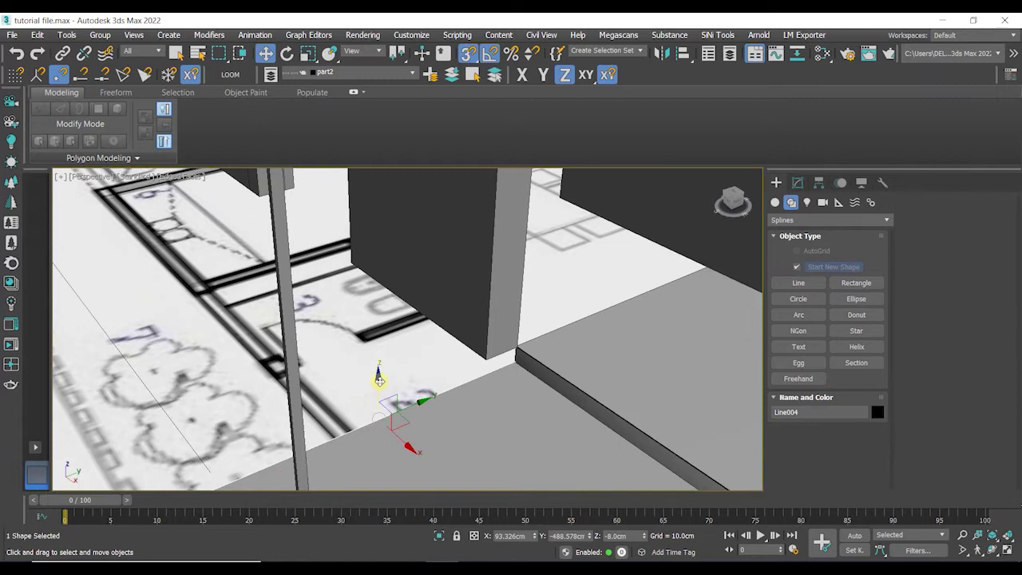
drag(452, 380, 485, 365)
scroll(470, 381, down, 2)
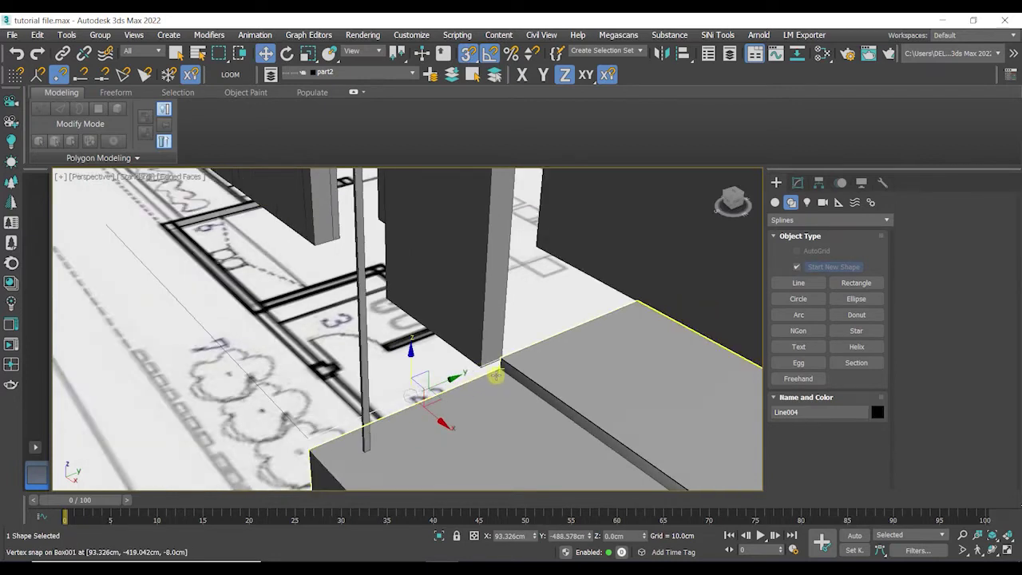
key(1)
click(502, 359)
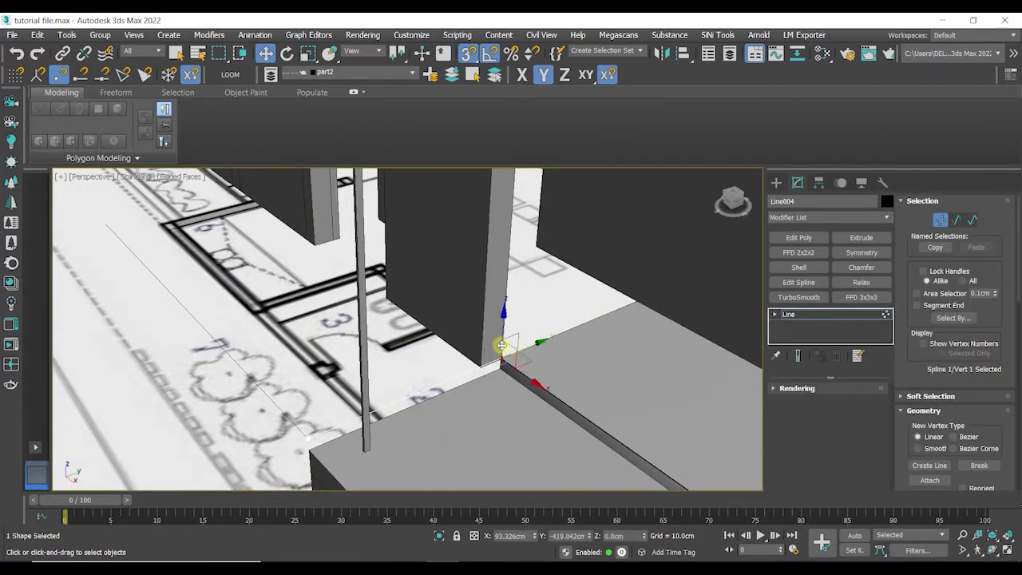
drag(490, 357, 483, 364)
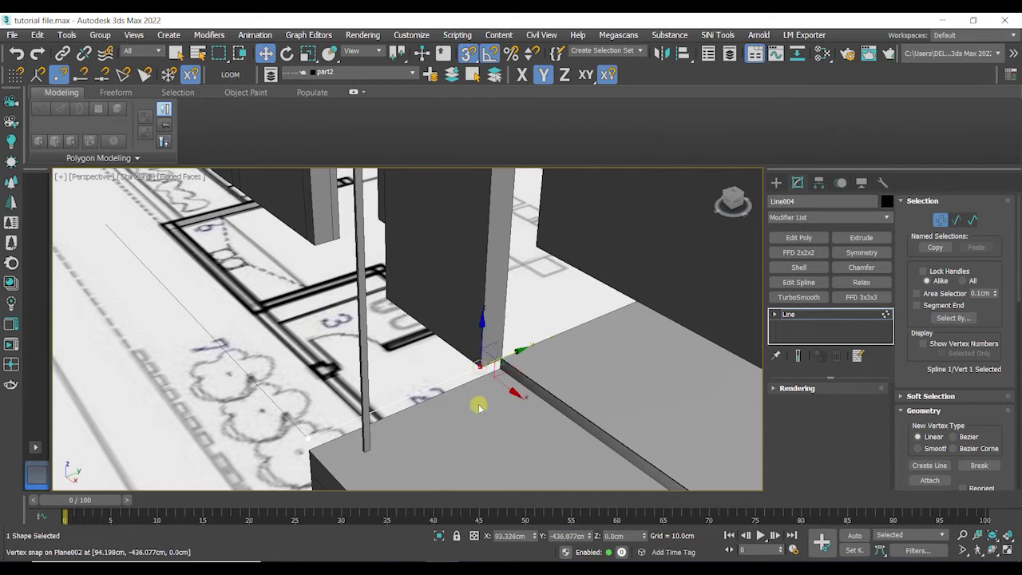
Switch the viewport to Clay shading and leave the line's vertex editing
click(190, 177)
click(201, 263)
mouse_move(445, 389)
alt+middle_down()
mouse_move(419, 391)
mouse_move(408, 365)
mouse_move(468, 372)
mouse_move(421, 427)
alt+middle_up()
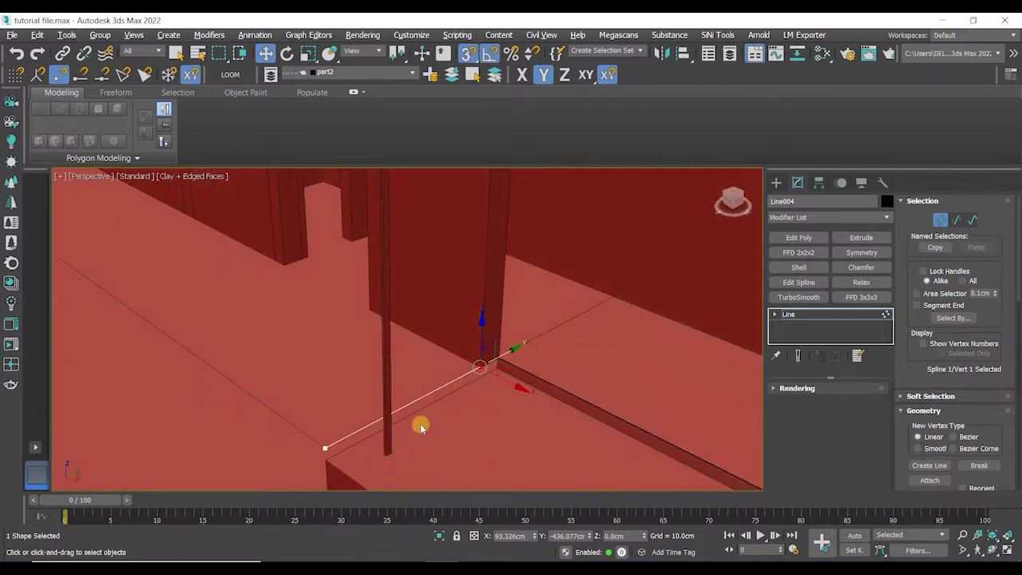
key(1)
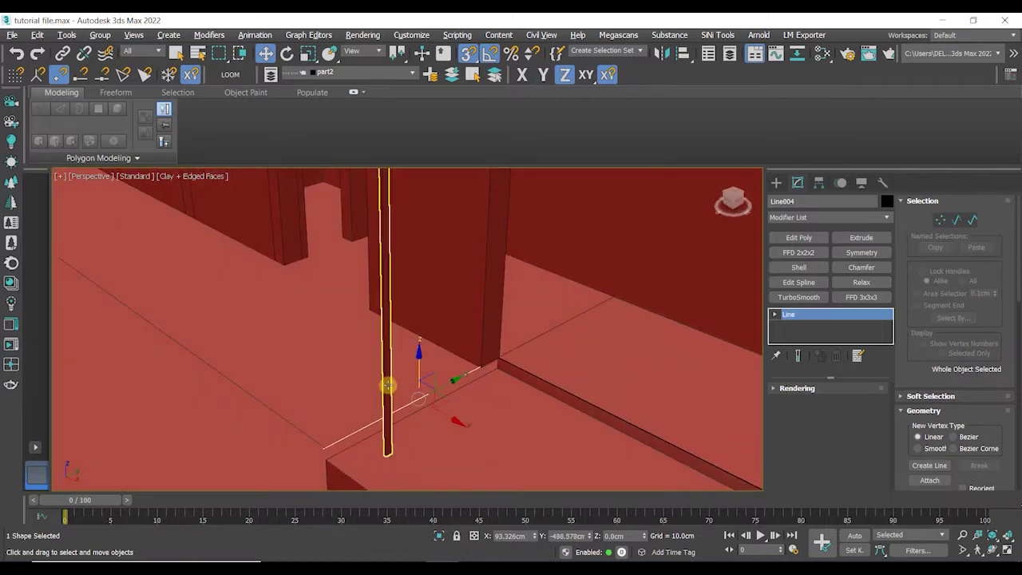
Start the Spacing Tool on the slim box and use the line beside the platform as its path
click(387, 385)
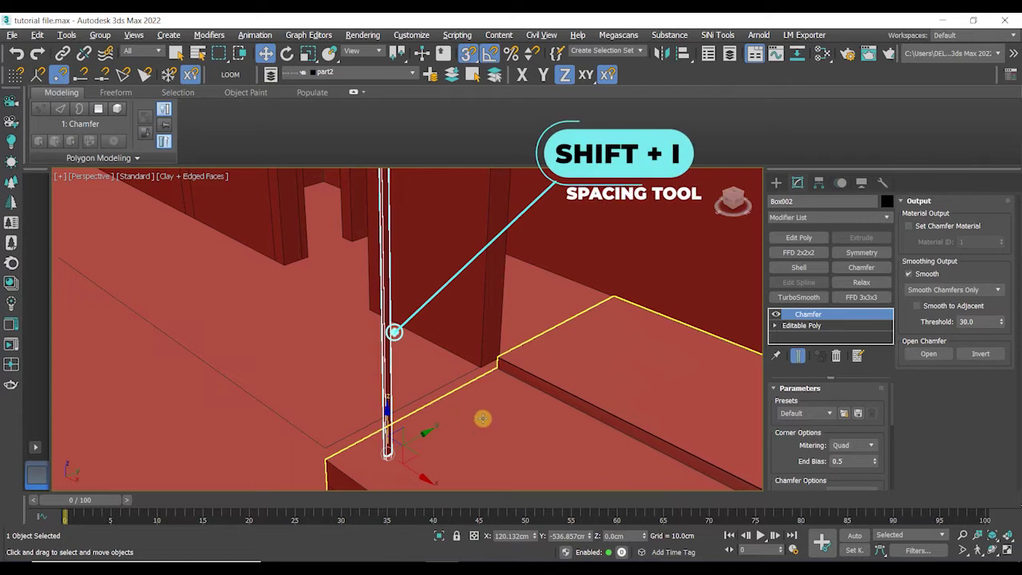
key(shift+i)
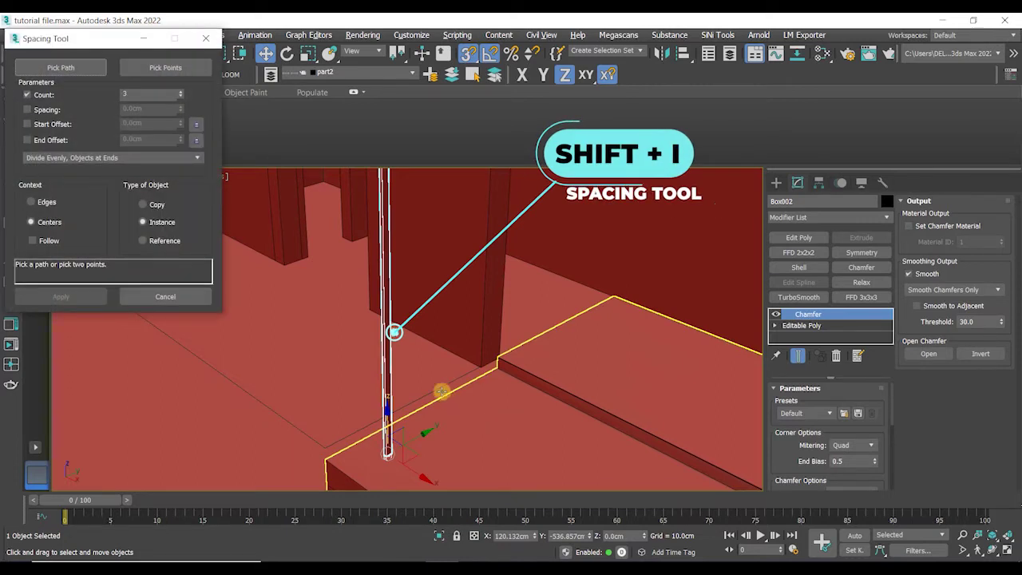
click(72, 64)
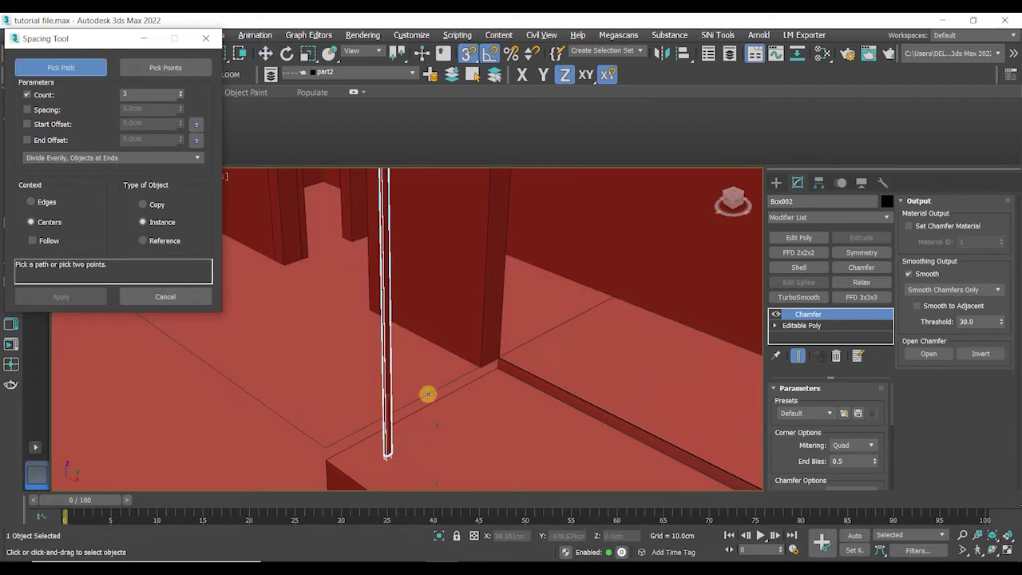
click(433, 388)
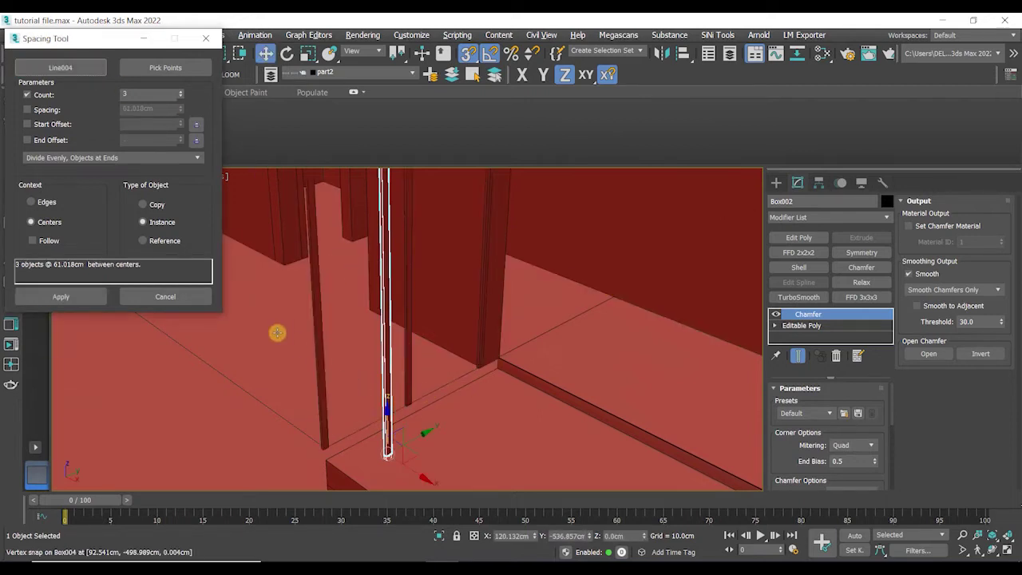
middle_drag(278, 333, 255, 353)
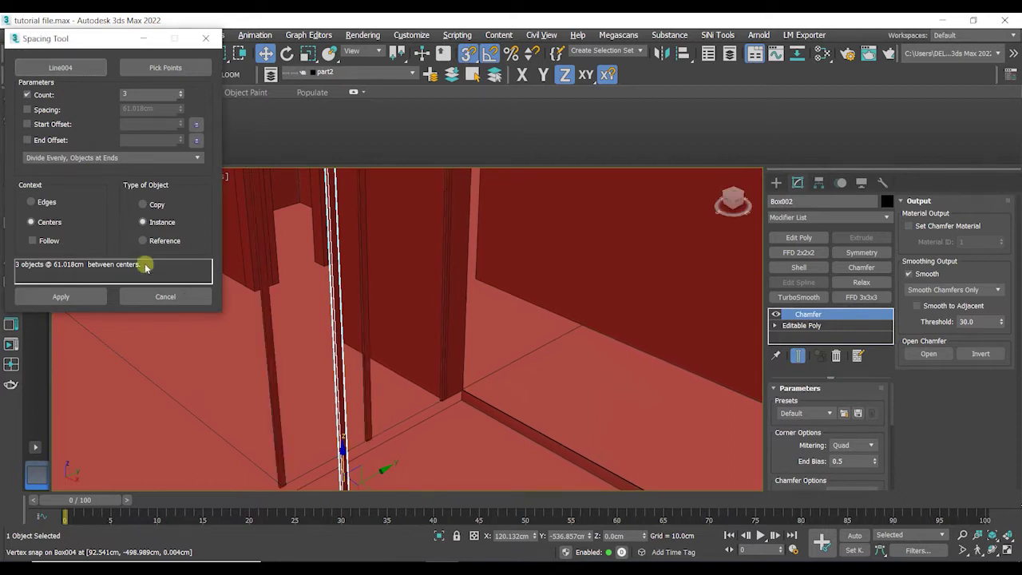
Set the spacing count to 20 boxes along the line
click(180, 92)
click(181, 92)
click(180, 92)
click(180, 93)
click(180, 93)
click(181, 93)
click(180, 93)
click(180, 92)
click(180, 92)
click(181, 93)
click(181, 93)
click(180, 92)
click(180, 93)
click(181, 93)
click(180, 92)
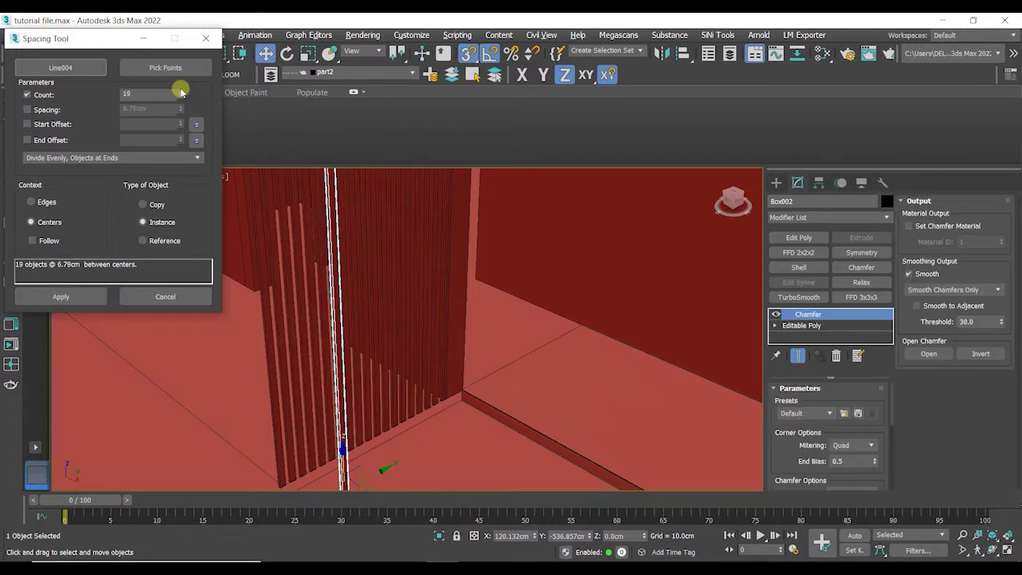
click(183, 92)
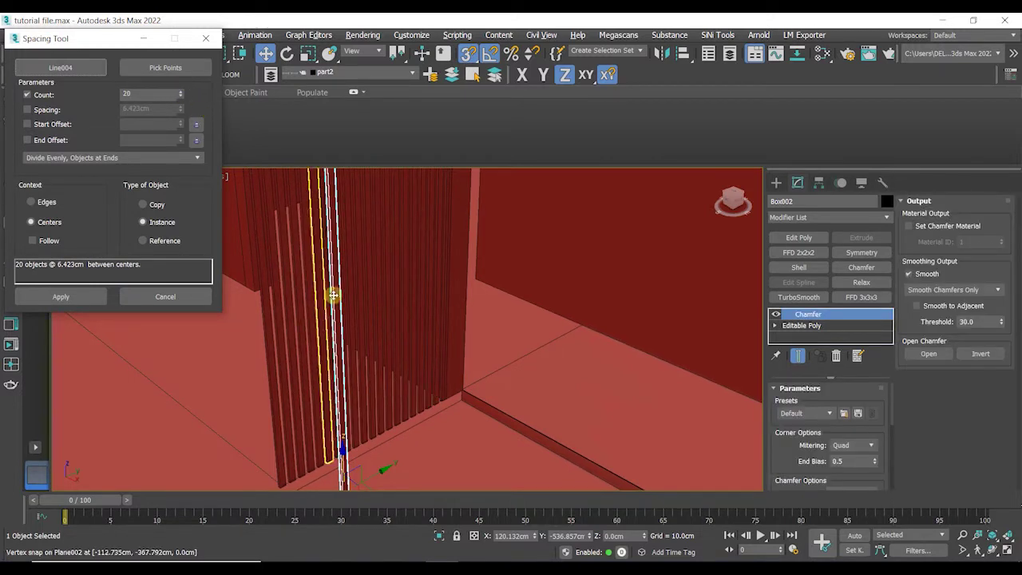
Isolate the slats and apply the spacing as evenly divided instances measured between centers
alt+middle_drag(436, 407, 416, 413)
click(439, 535)
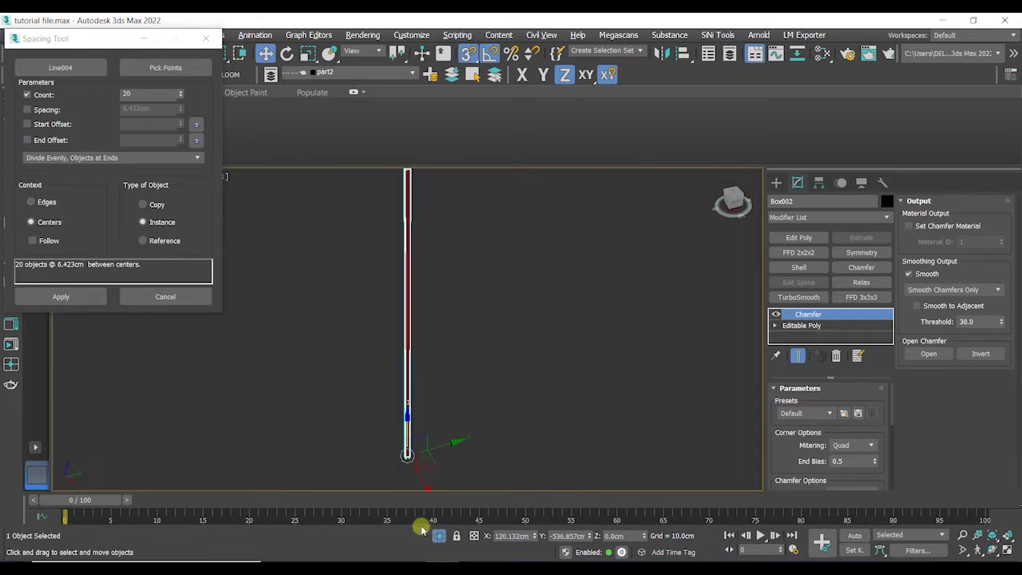
click(111, 235)
alt+middle_drag(484, 462, 496, 443)
click(100, 217)
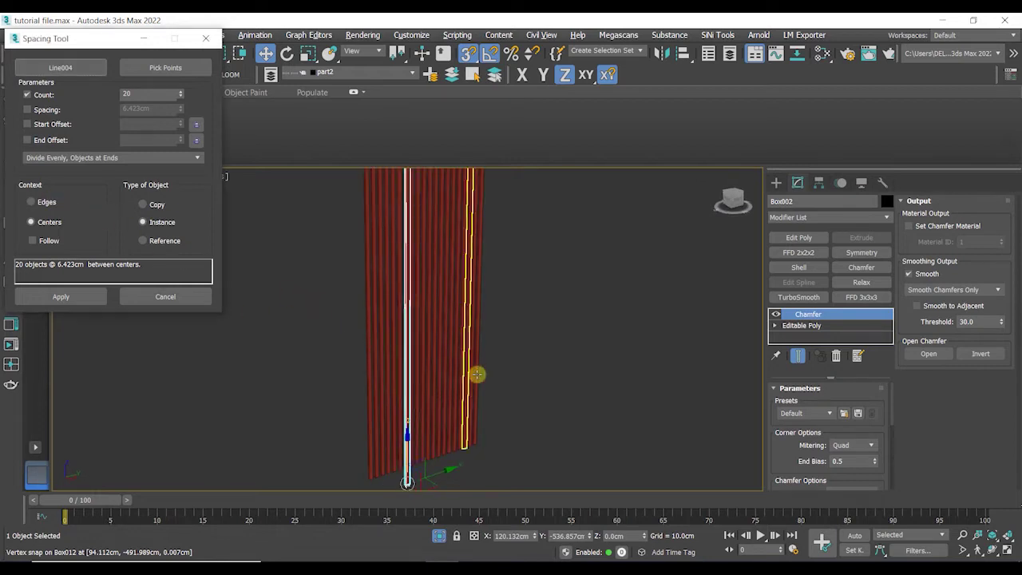
click(93, 298)
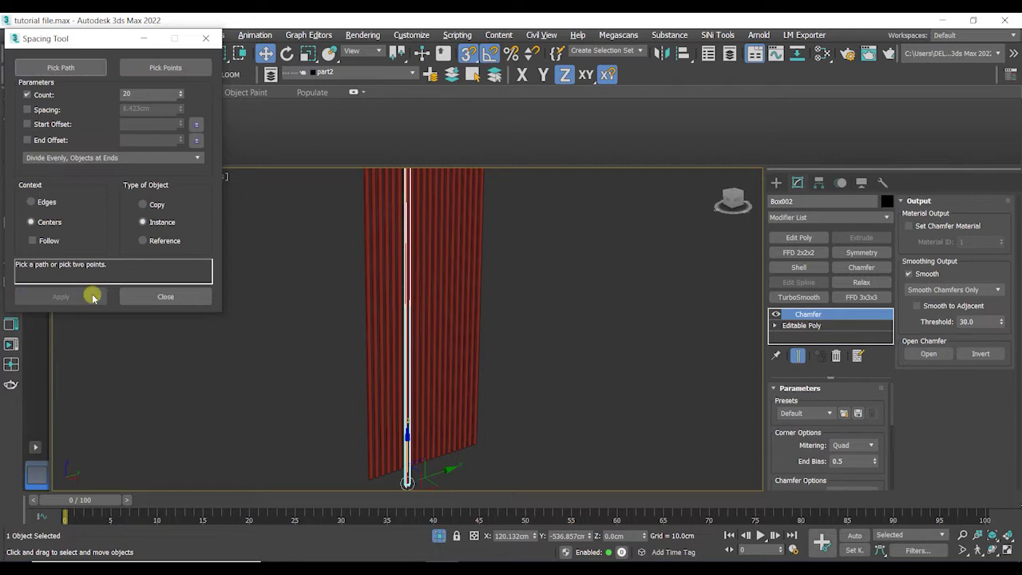
Group the spaced slats without the original box, keeping the default group name, and close the Spacing Tool
alt+middle_drag(511, 368, 498, 344)
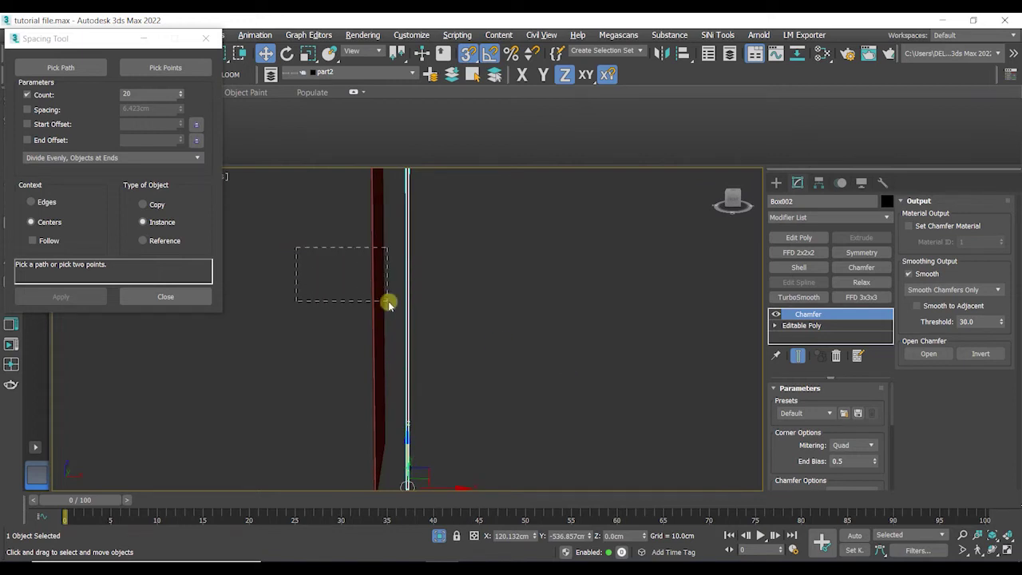
drag(388, 301, 389, 302)
drag(86, 39, 78, 102)
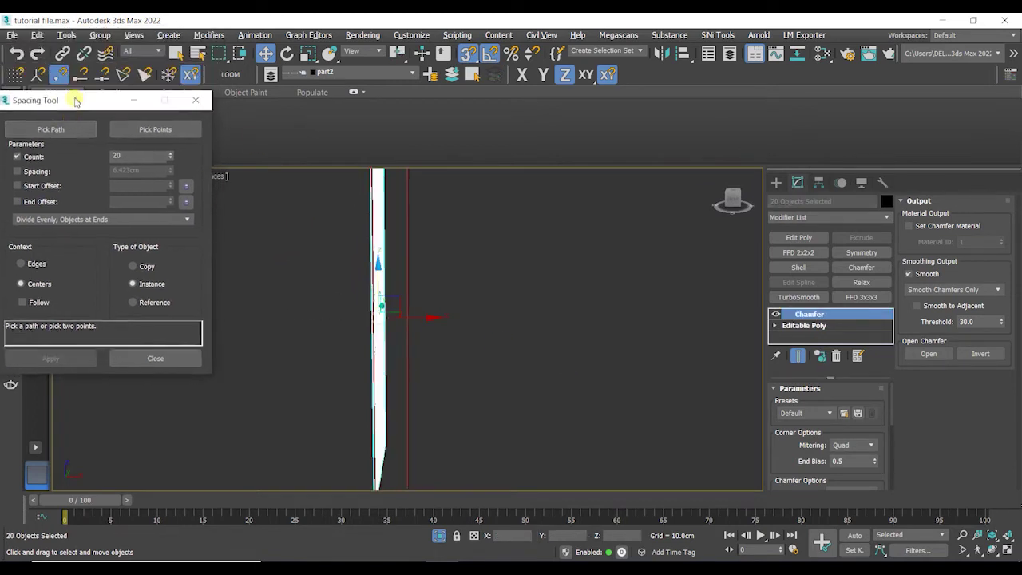
click(99, 36)
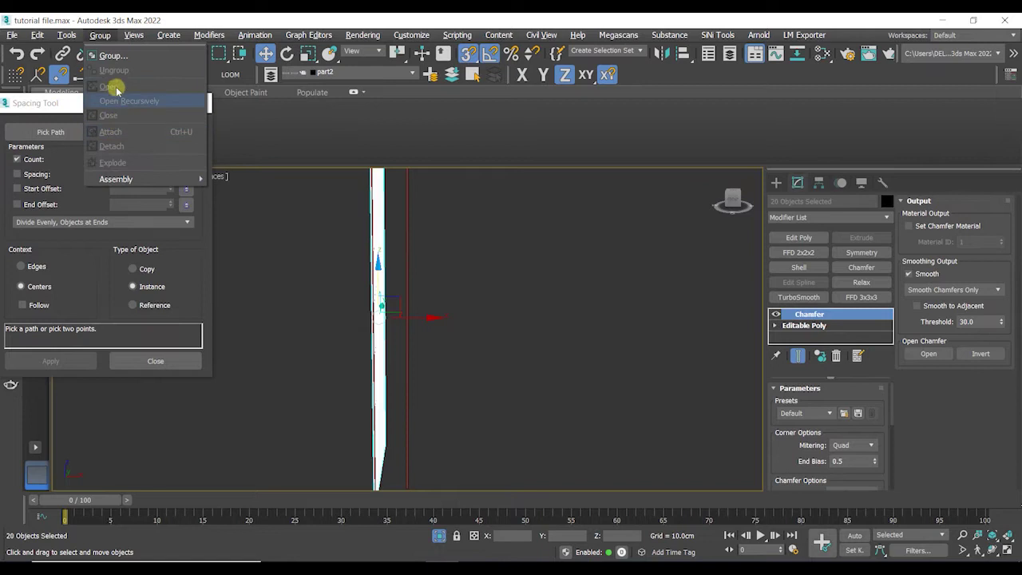
click(105, 54)
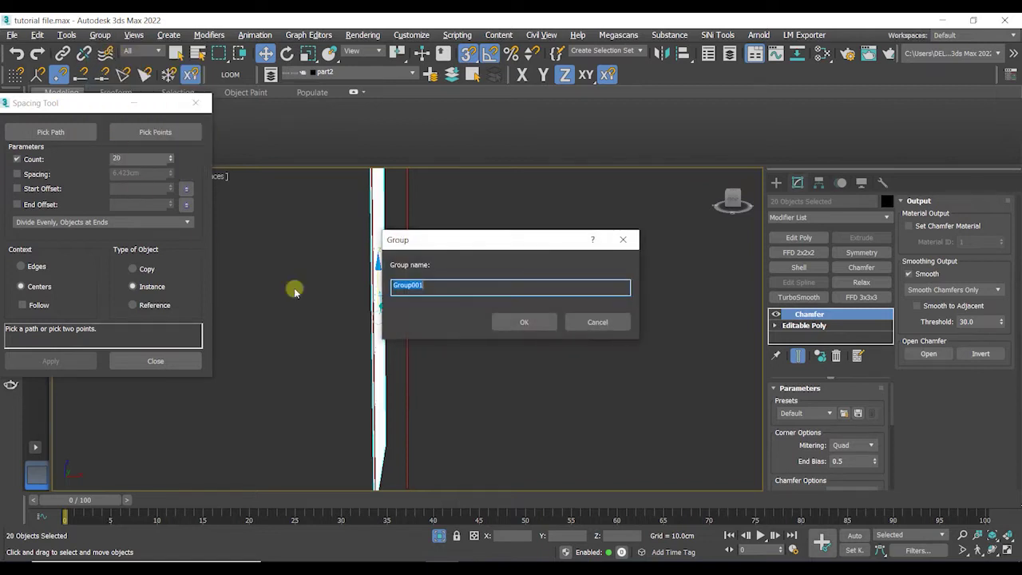
click(526, 318)
click(155, 360)
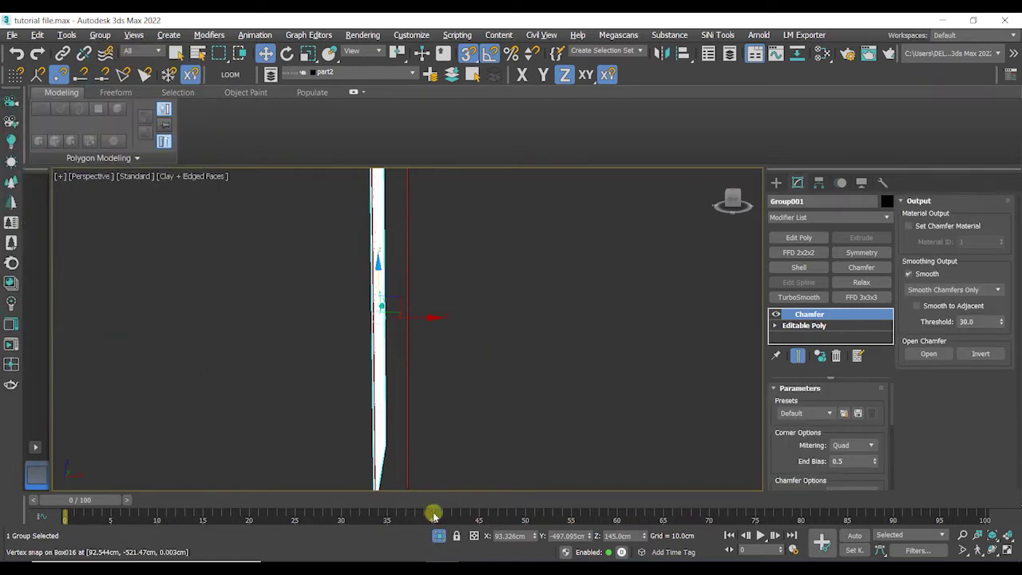
Bring the full scene back with Default Shading and deselect the slat group
click(439, 537)
alt+middle_drag(431, 427, 423, 406)
click(195, 179)
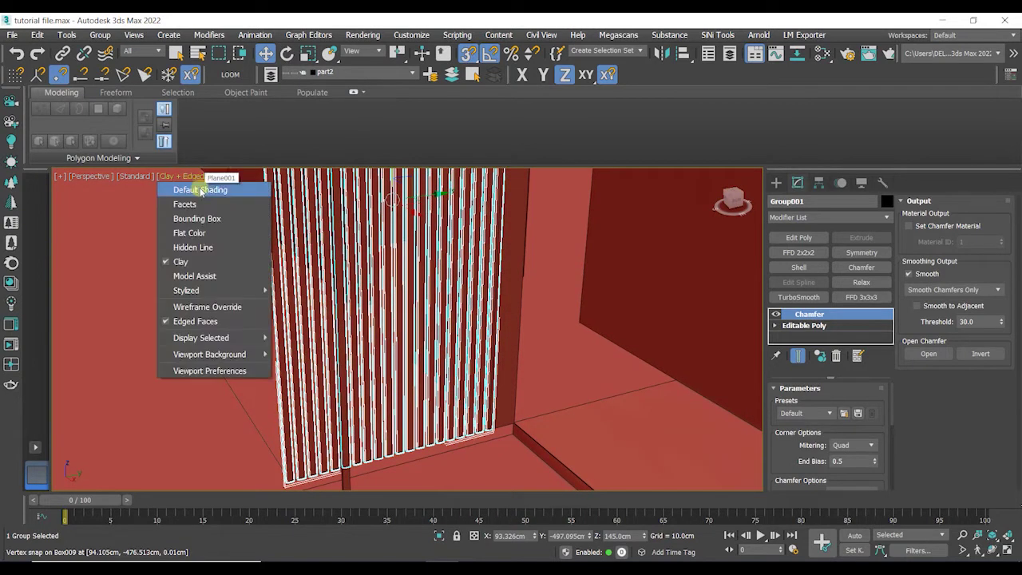
click(194, 187)
mouse_move(330, 335)
alt+middle_down()
mouse_move(383, 358)
mouse_move(397, 347)
mouse_move(440, 395)
mouse_move(468, 404)
mouse_move(449, 400)
mouse_move(461, 376)
alt+middle_up()
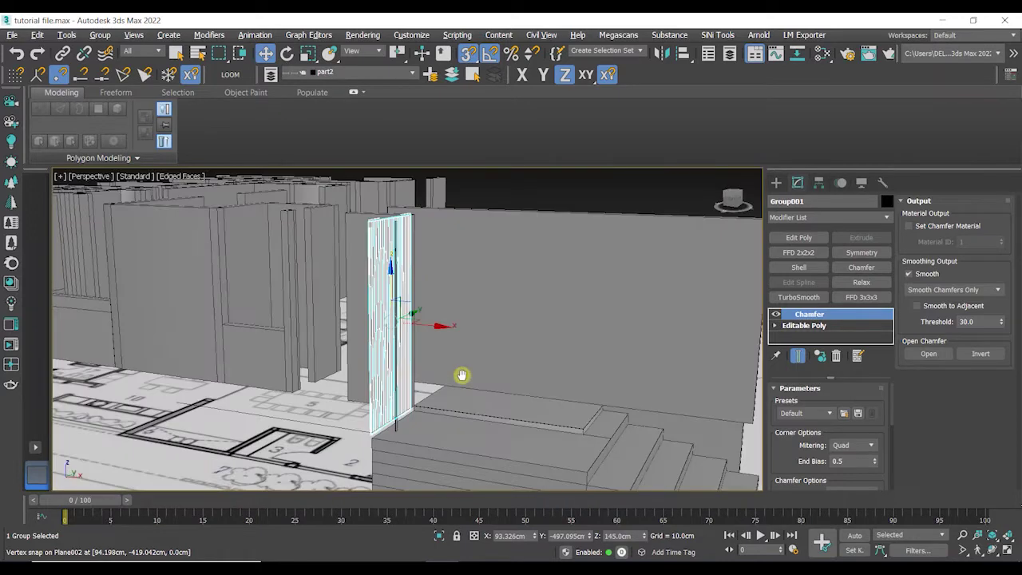
click(509, 202)
alt+middle_drag(422, 295, 452, 347)
scroll(492, 471, up, 3)
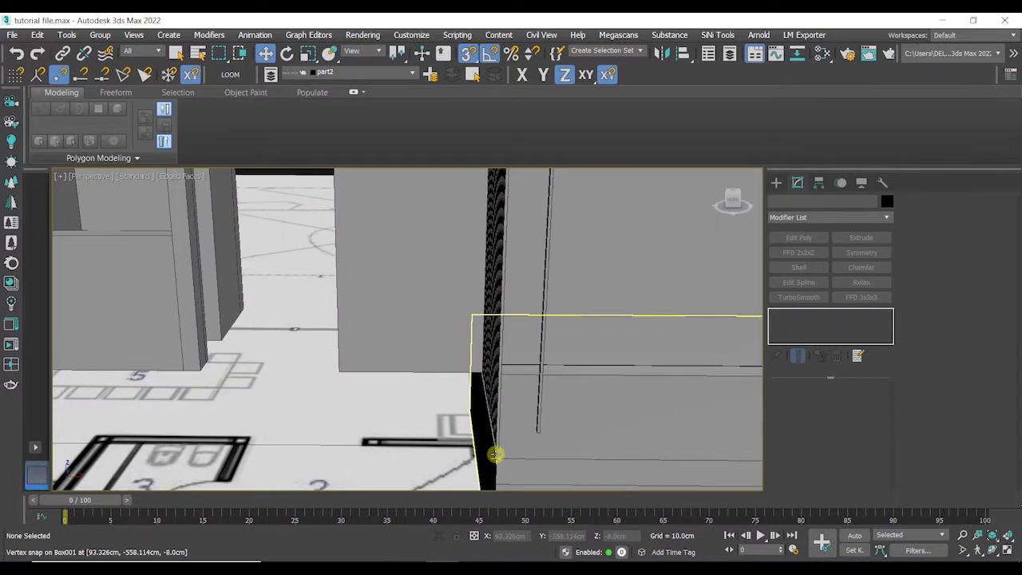
Draw a straight two-point spline in the top view from the slat screen's outer corner along the front edge of planting area 7
click(778, 183)
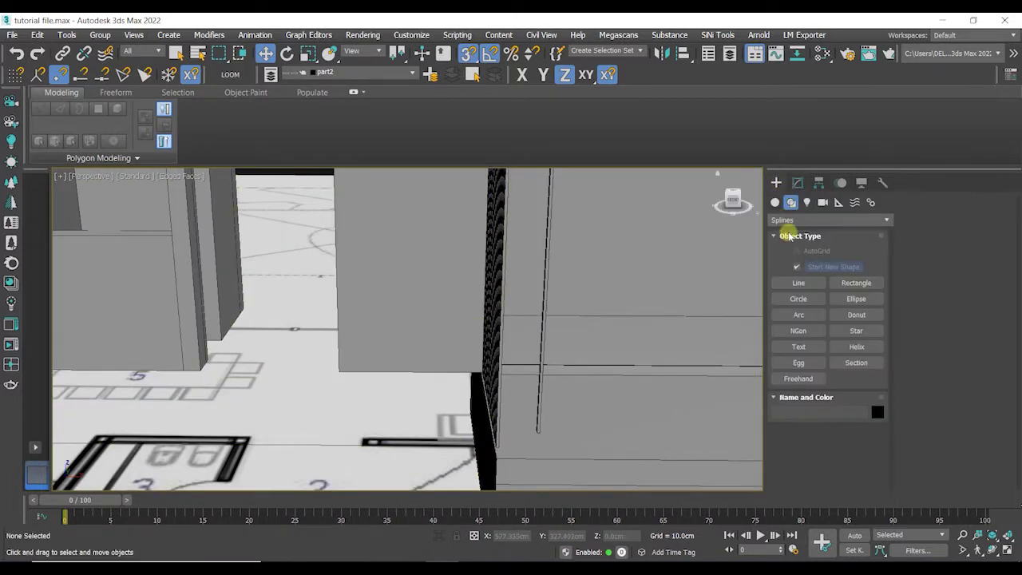
click(798, 282)
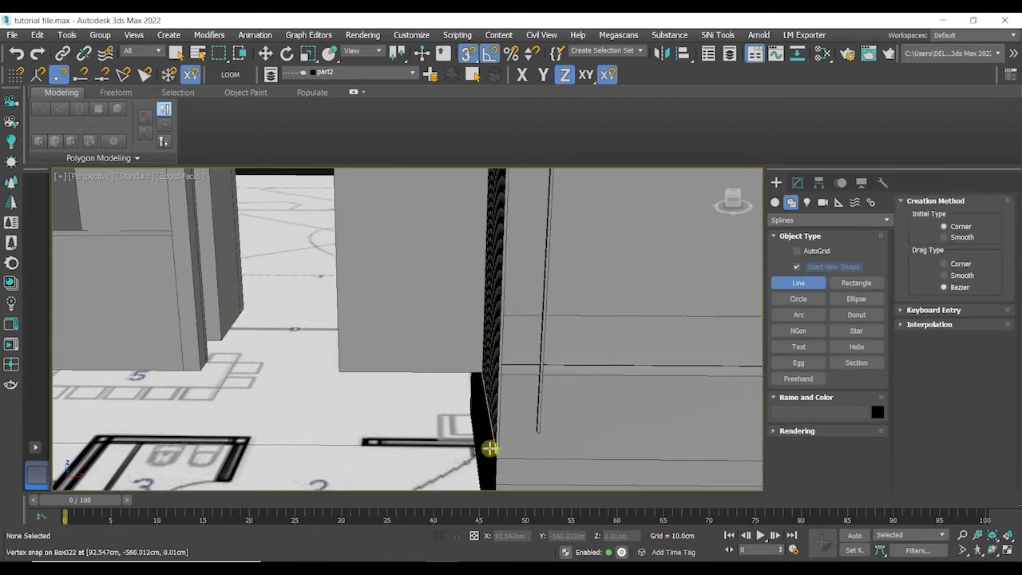
alt+middle_drag(495, 451, 521, 466)
scroll(525, 467, down, 5)
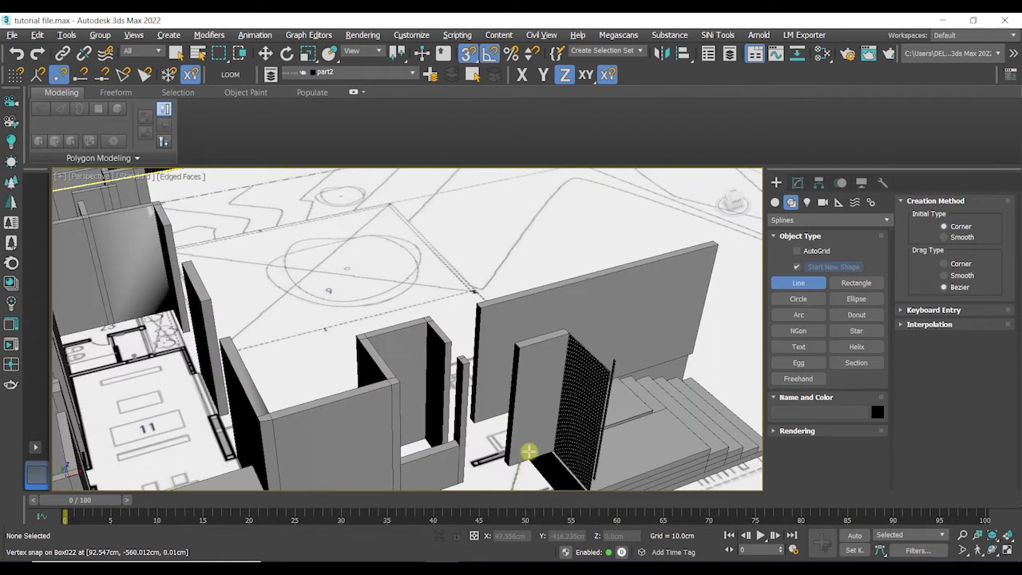
key(t)
key(z)
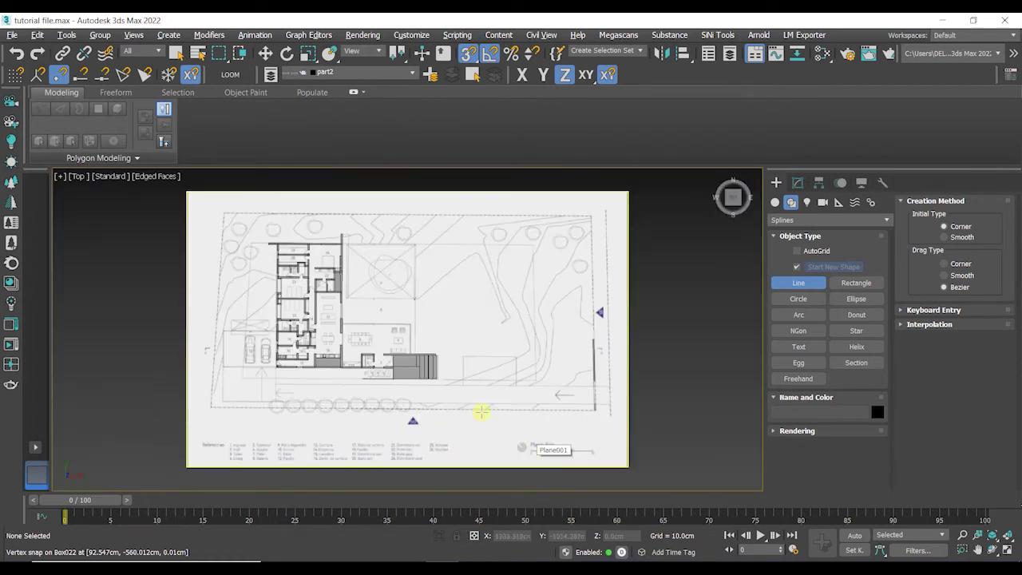
scroll(406, 381, up, 8)
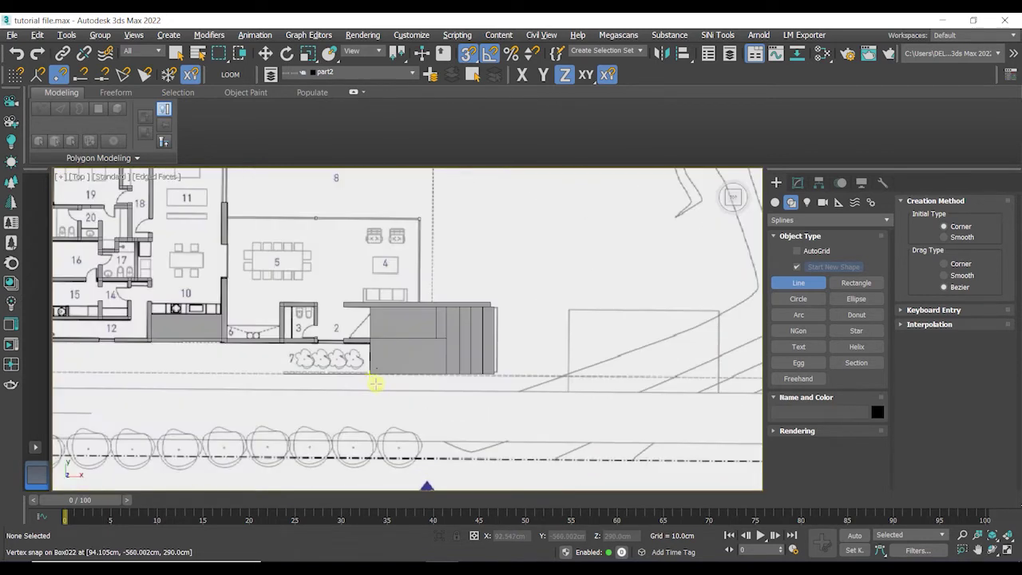
scroll(364, 376, up, 5)
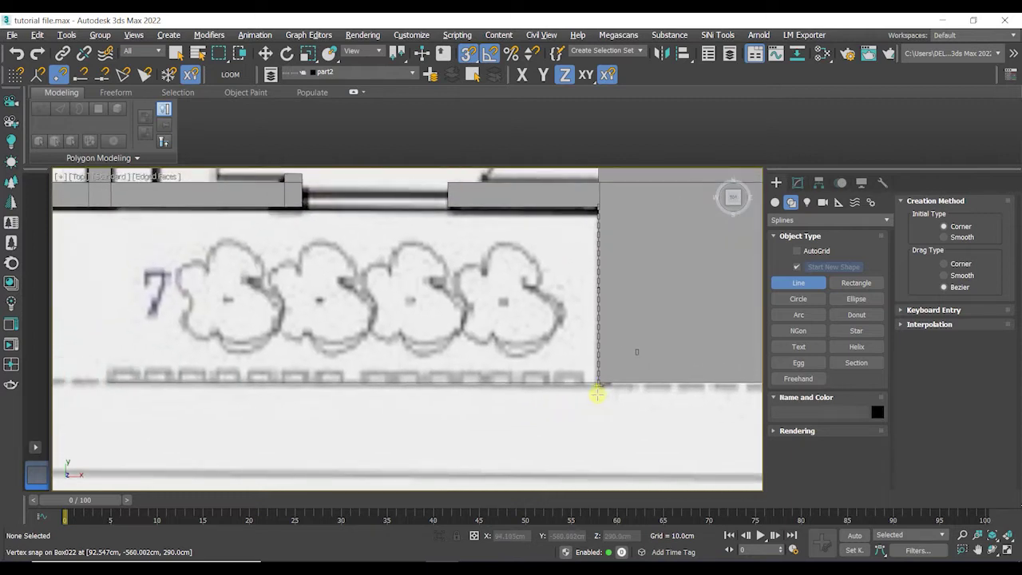
click(597, 393)
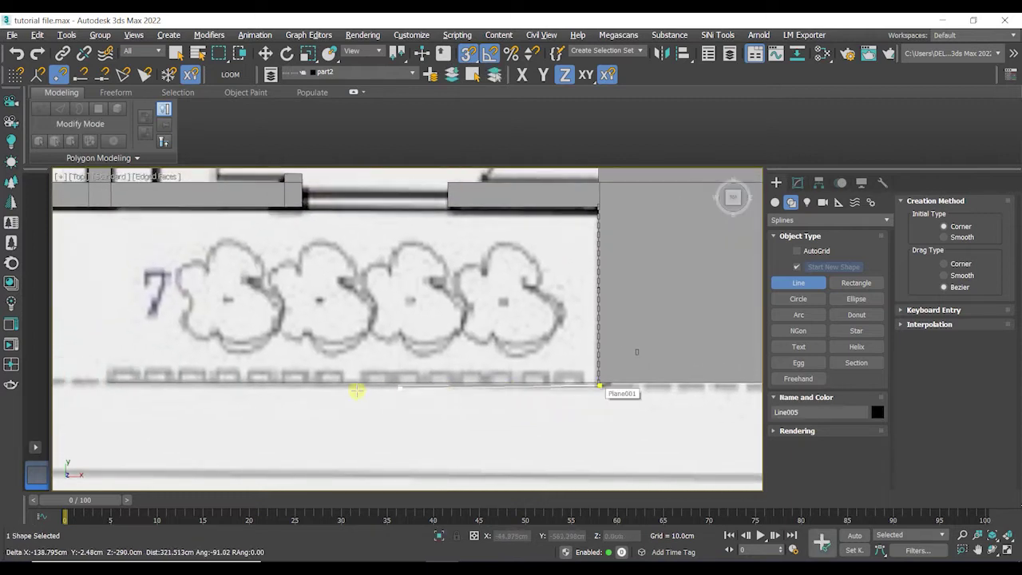
click(105, 385)
right_click(179, 430)
Lower the new line's raised vertex at the screen corner to floor level, Z 0 cm, and leave vertex editing
scroll(235, 401, down, 3)
alt+middle_drag(235, 401, 309, 280)
scroll(292, 259, down, 2)
key(1)
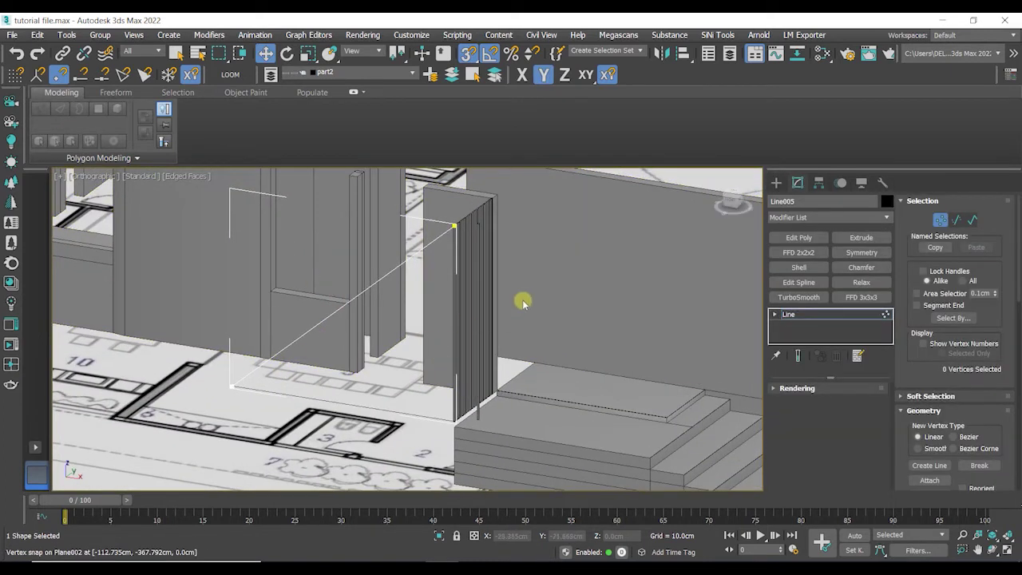
click(454, 226)
drag(451, 194, 265, 365)
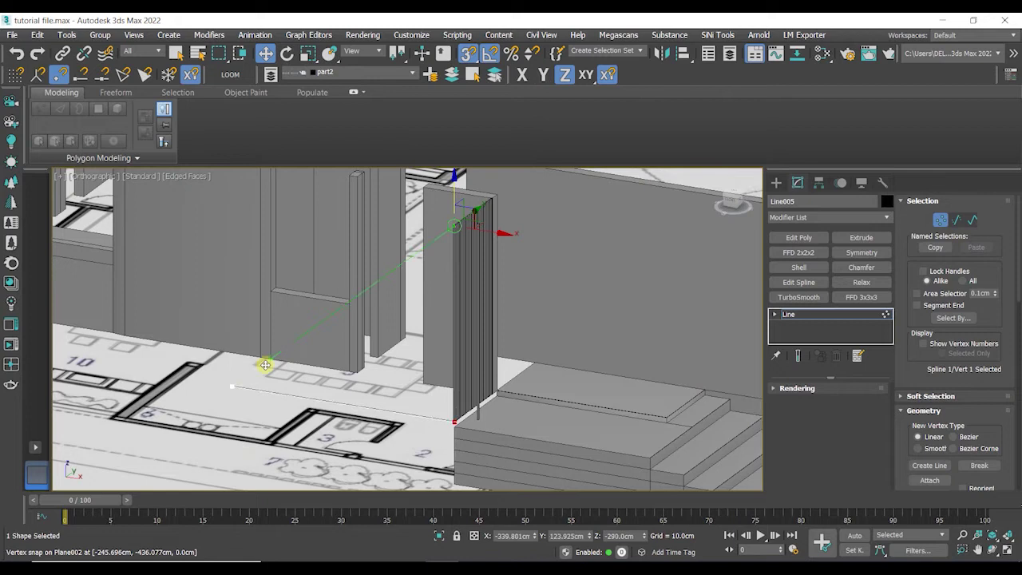
alt+middle_drag(272, 387, 466, 388)
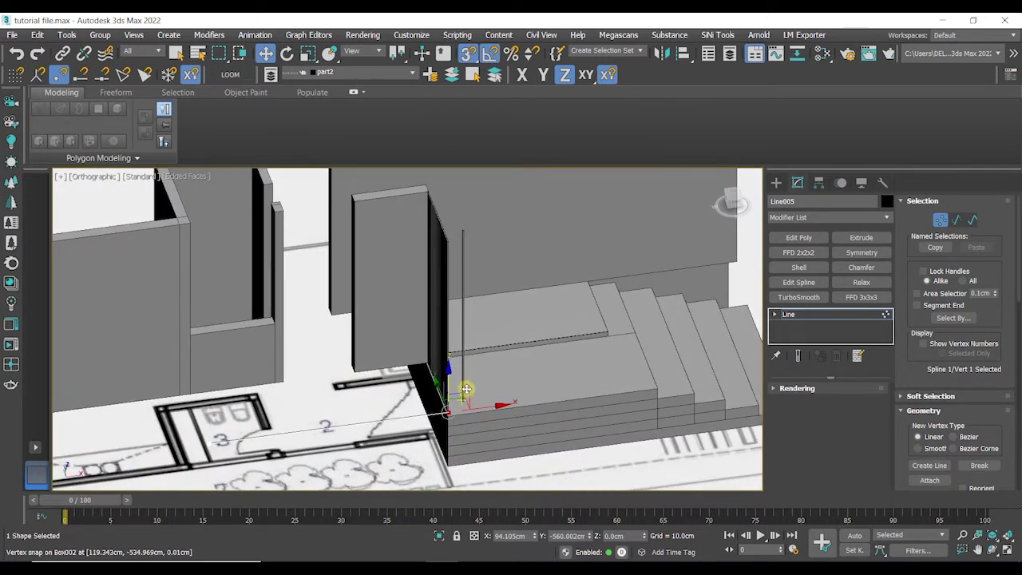
key(1)
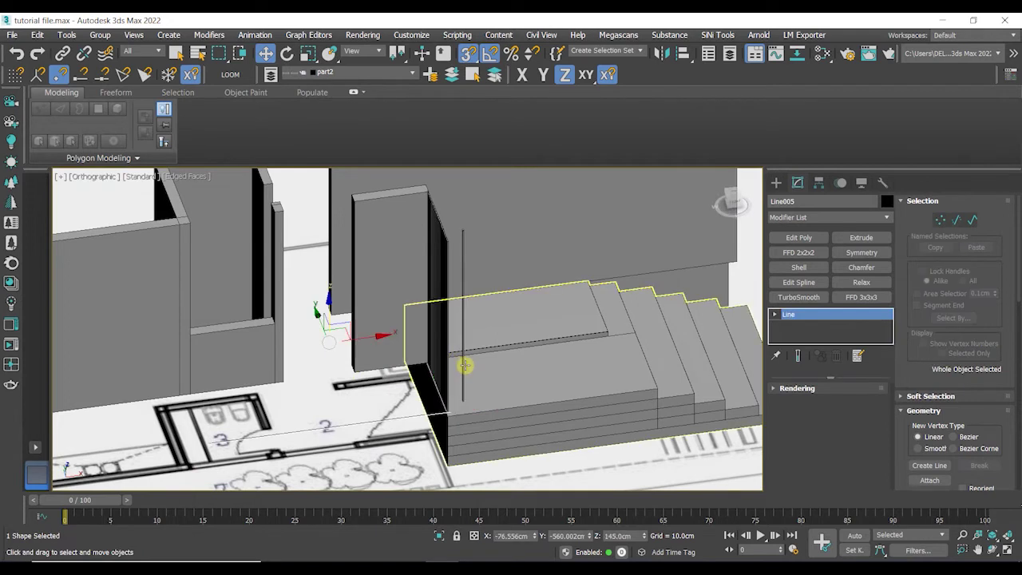
Copy the single chamfered slat standing on the platform to a spot near the new line and rotate the copy -90° about Z
click(463, 366)
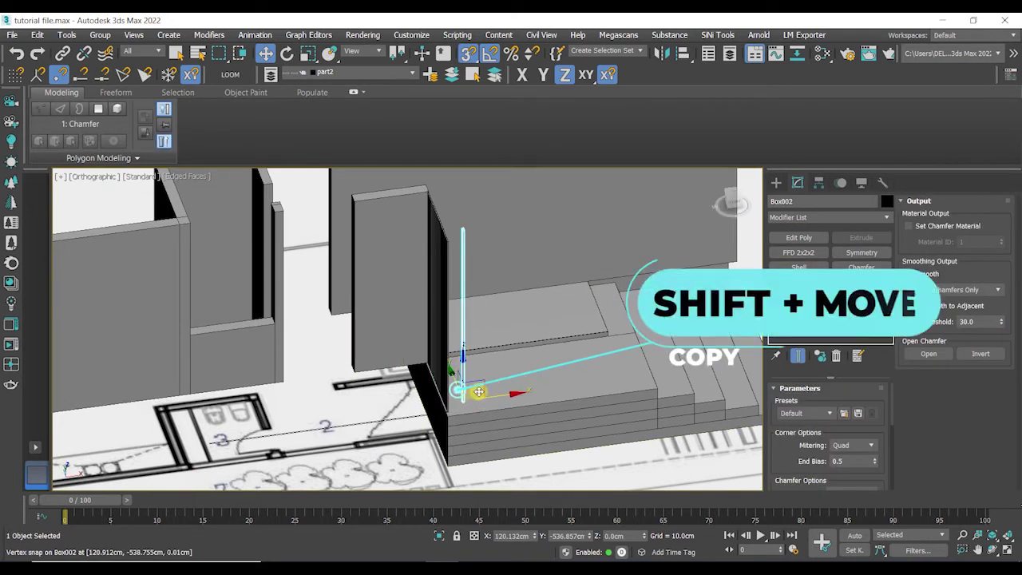
mouse_move(473, 391)
shift+mouse_down()
mouse_move(418, 464)
mouse_move(427, 479)
shift+mouse_up()
click(499, 365)
scroll(423, 387, up, 8)
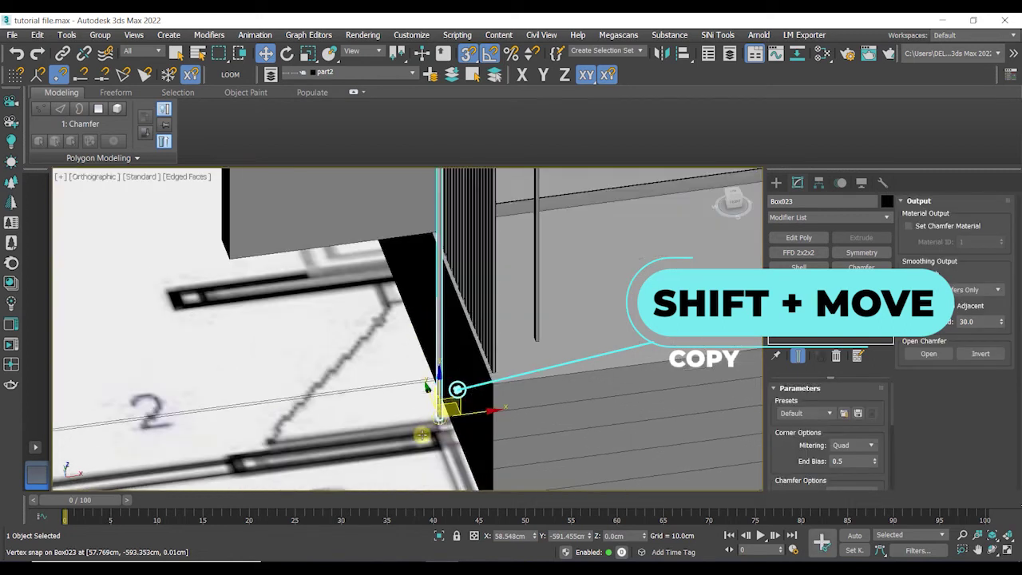
key(e)
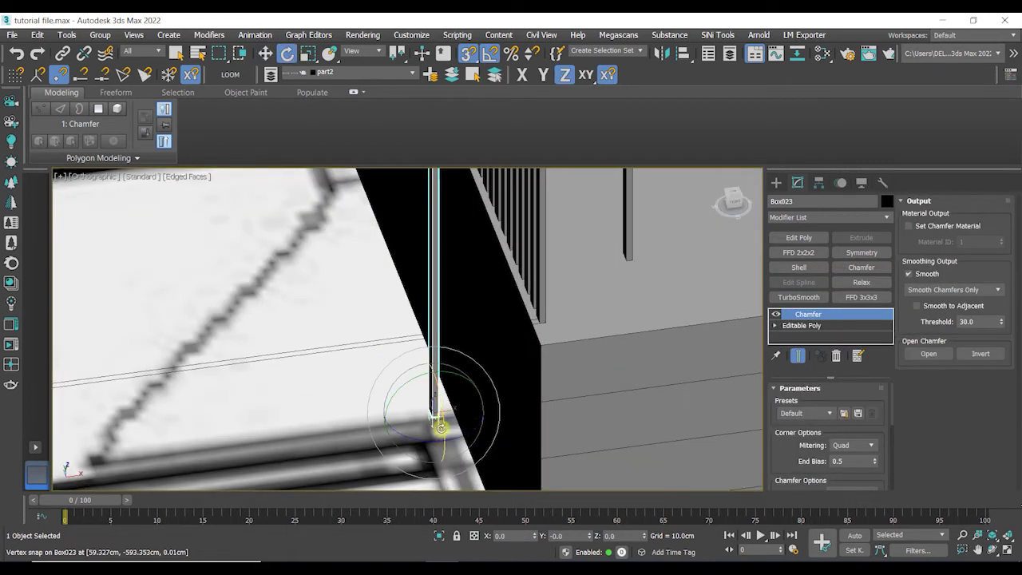
drag(432, 439, 400, 430)
alt+middle_drag(405, 426, 462, 428)
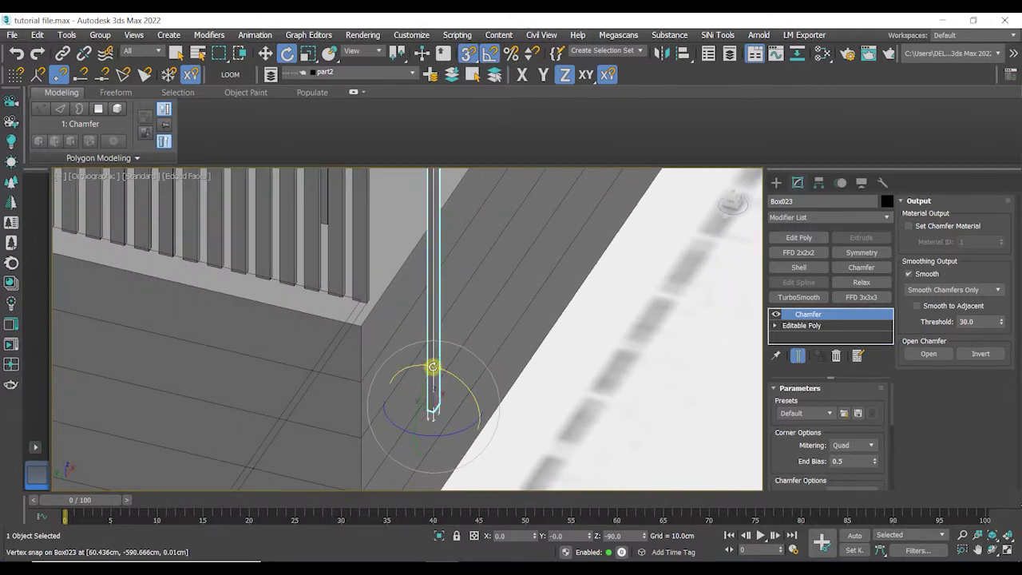
Start the Spacing Tool for the rotated slat and use the new front line as its path, with Instance as the object type
key(w)
key(shift+i)
click(51, 132)
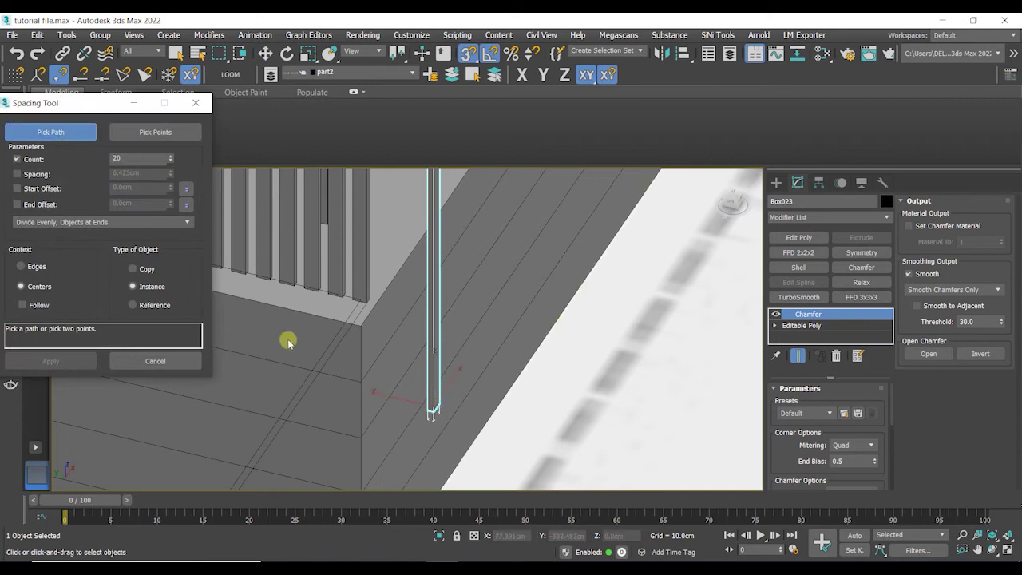
click(327, 364)
scroll(327, 364, down, 6)
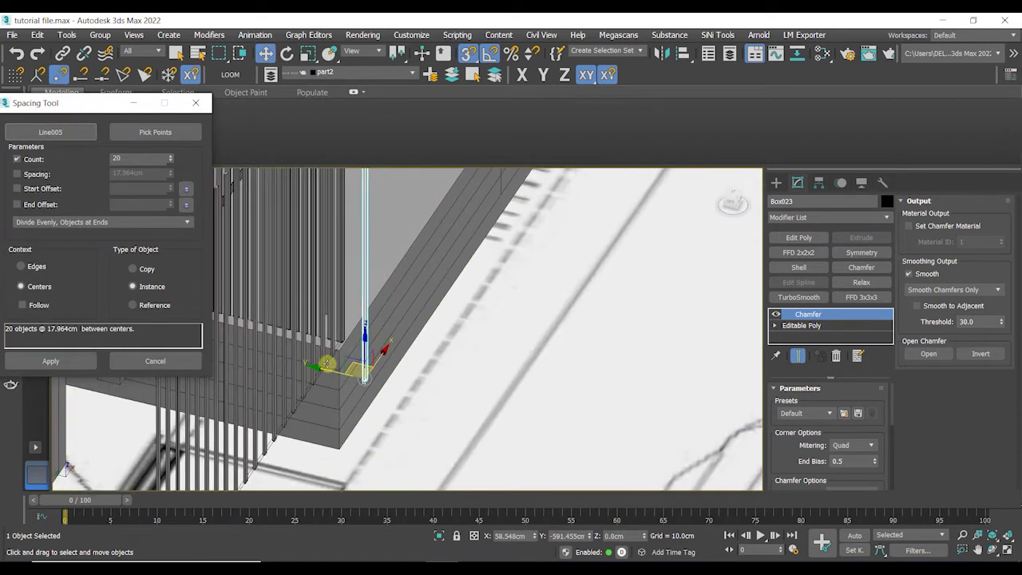
alt+middle_drag(318, 368, 412, 415)
click(136, 290)
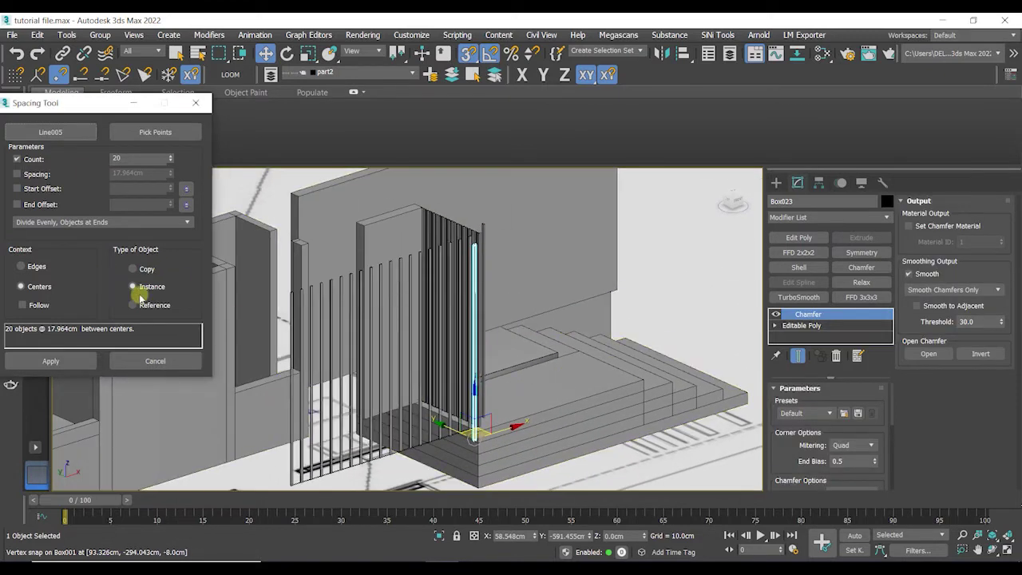
Set the spacing count to 60 slats along the front line
drag(171, 159, 169, 159)
scroll(320, 313, up, 5)
alt+middle_drag(330, 328, 273, 341)
scroll(333, 343, down, 5)
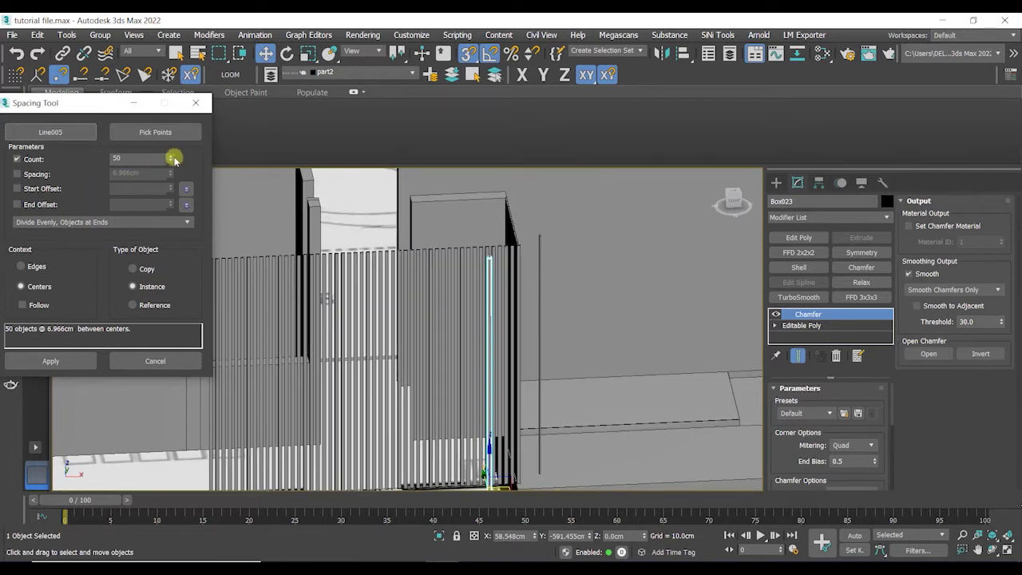
drag(170, 158, 170, 158)
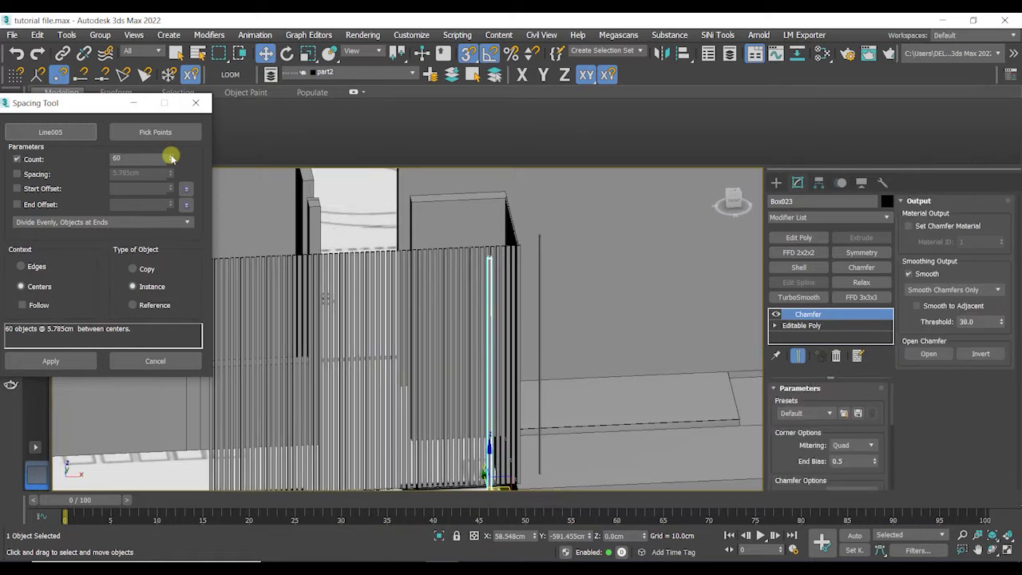
Inspect the corner between the two slat rows and switch the spacing context to Edges
scroll(521, 252, up, 5)
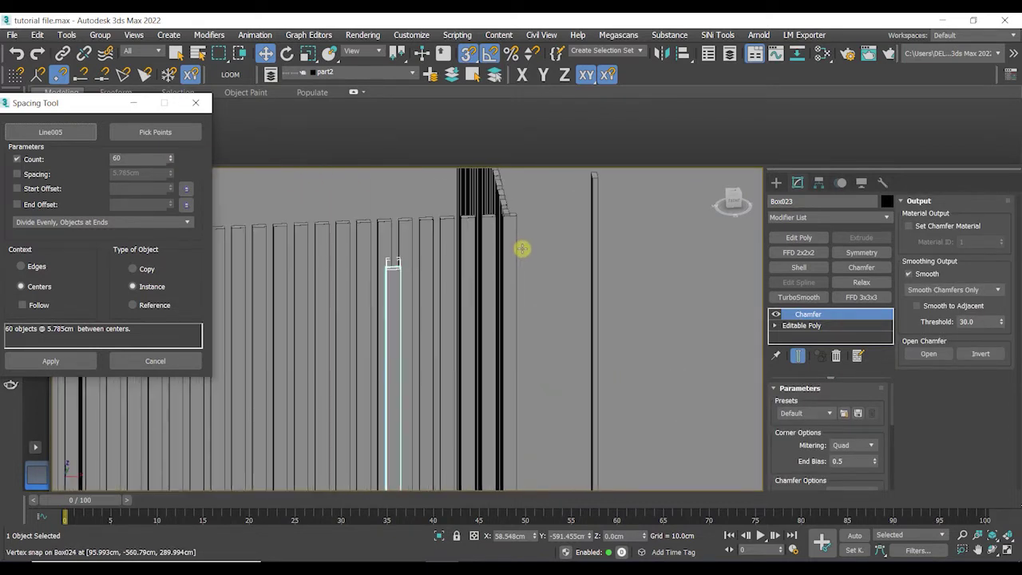
middle_drag(521, 245, 516, 274)
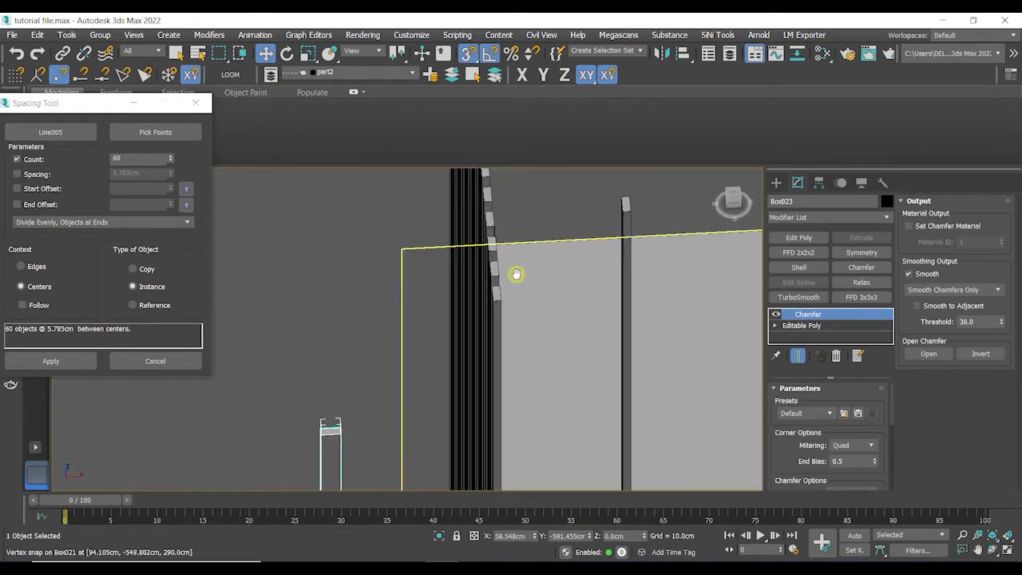
scroll(516, 274, down, 2)
click(91, 263)
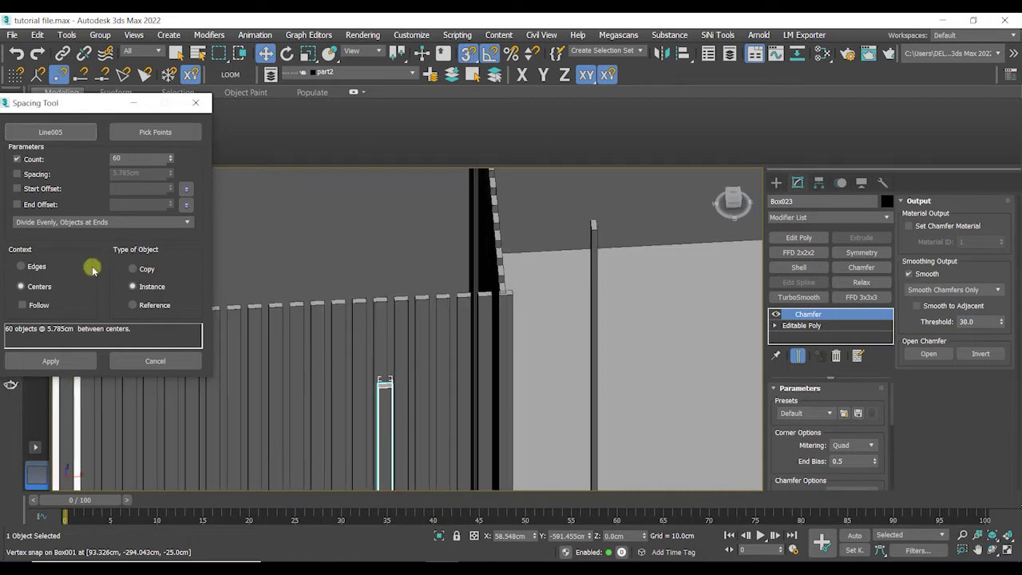
click(36, 268)
Isolate the front slats, apply the edge-based spacing, and close the Spacing Tool
alt+middle_drag(501, 318, 488, 324)
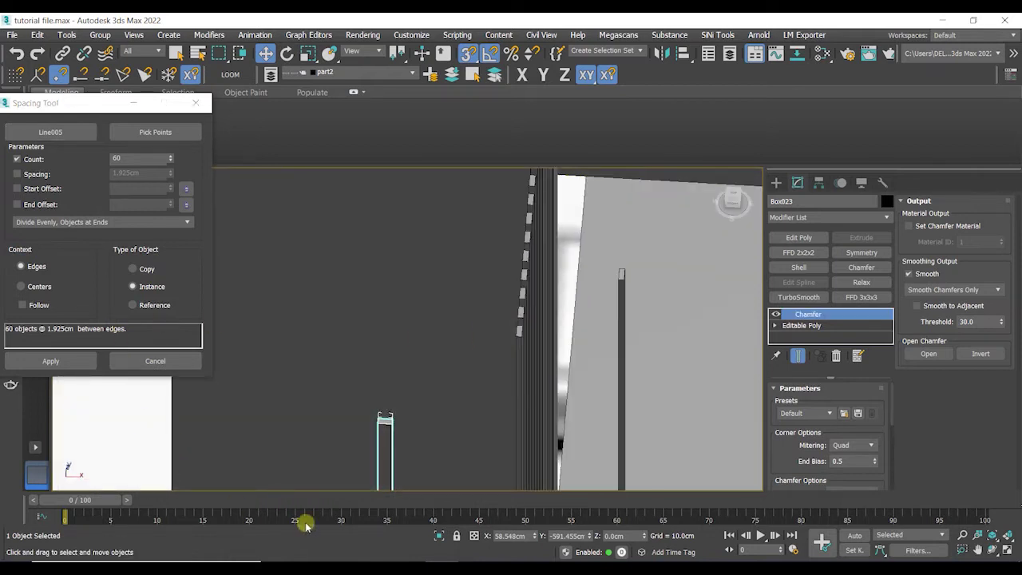
click(440, 535)
click(86, 280)
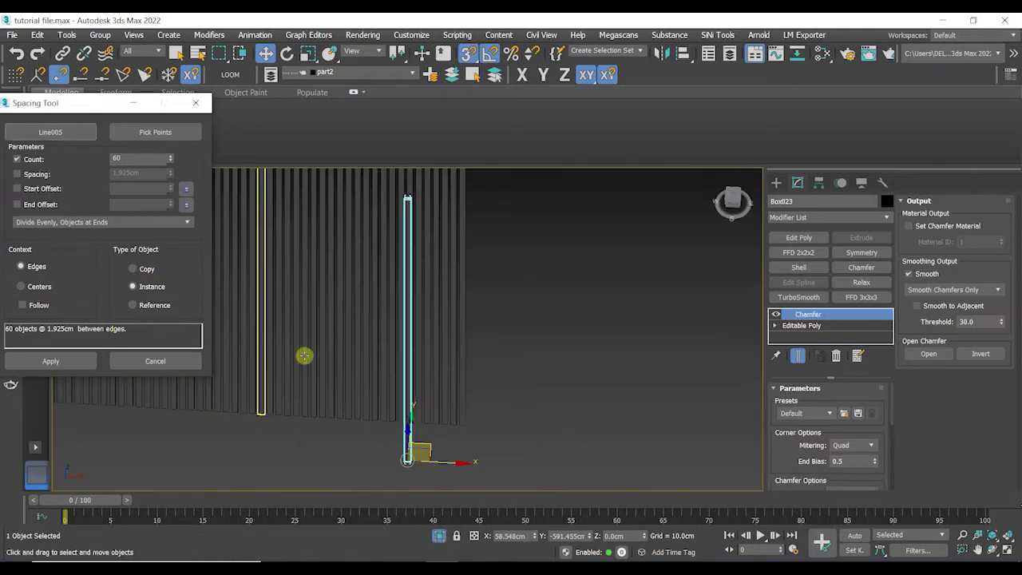
alt+middle_drag(408, 436, 335, 400)
click(50, 360)
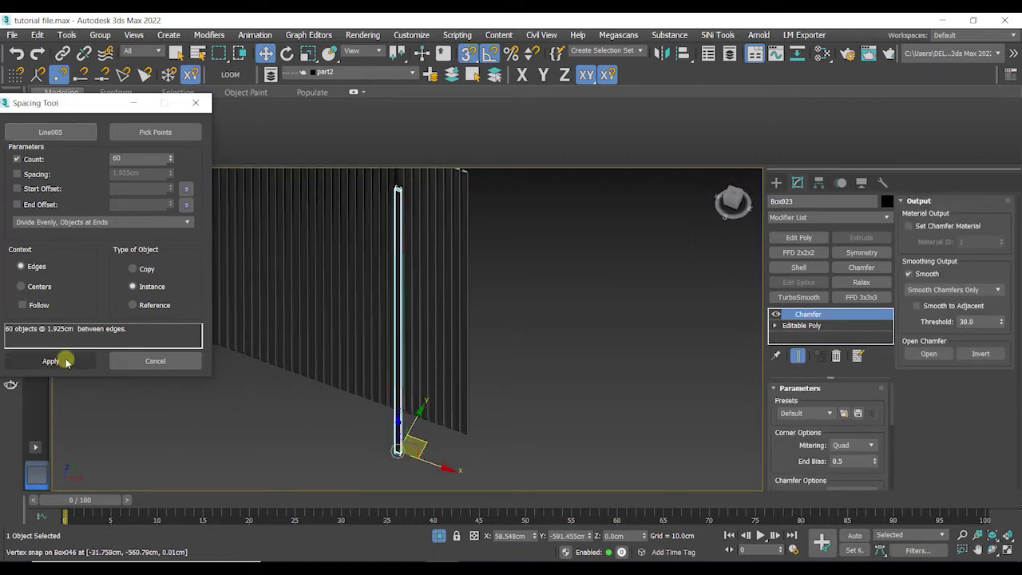
scroll(196, 413, down, 2)
click(196, 105)
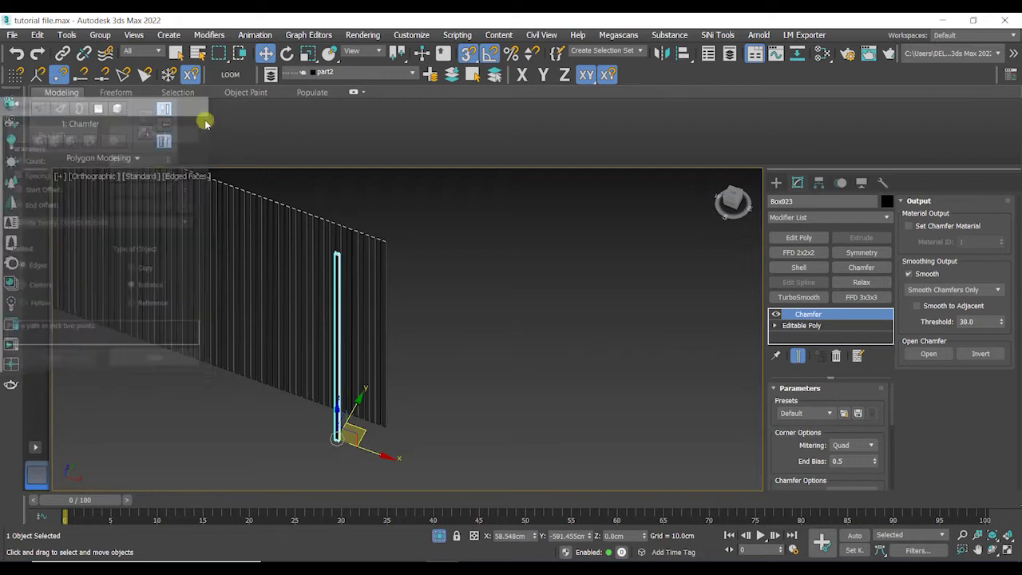
Group the spaced front slats without the source slat, keeping the default group name
alt+middle_drag(372, 303, 293, 249)
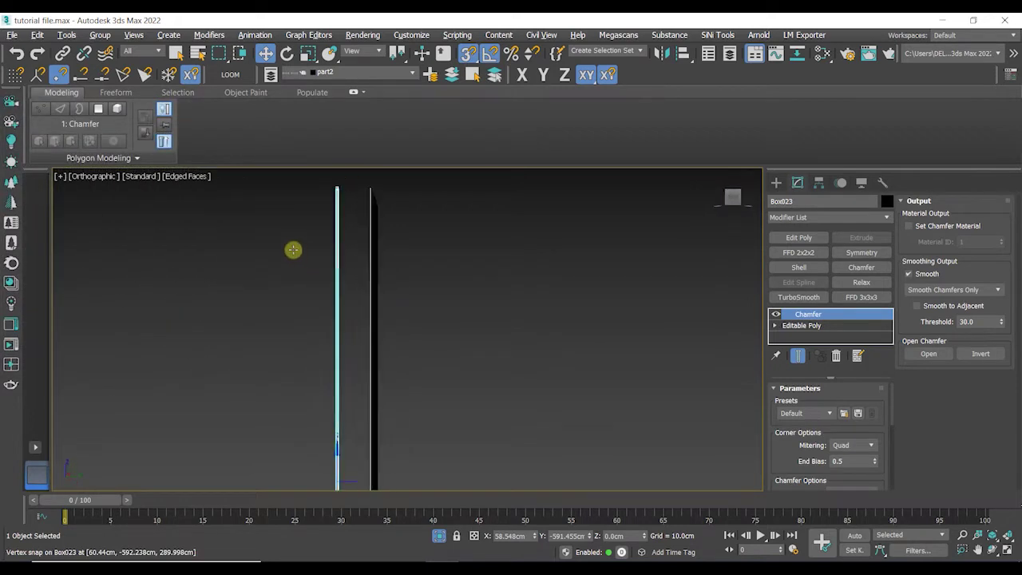
drag(374, 297, 369, 308)
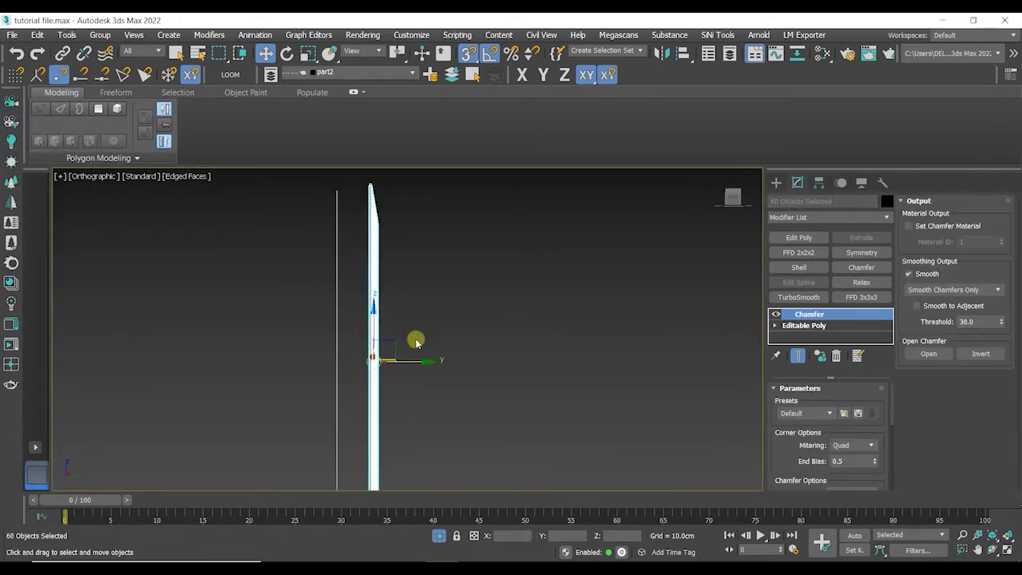
click(99, 37)
click(107, 62)
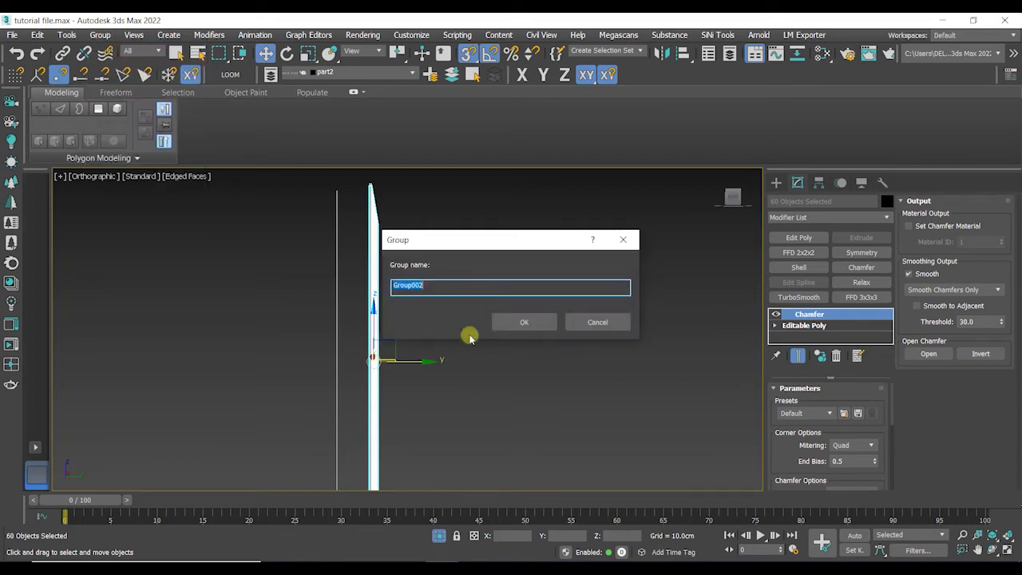
click(499, 323)
alt+middle_drag(292, 369, 348, 426)
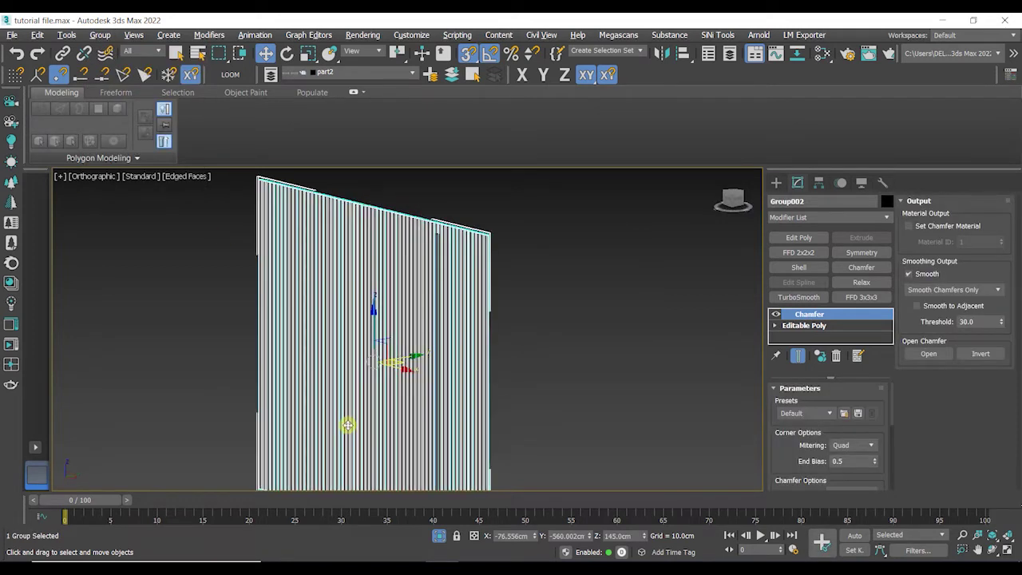
Exit isolation, add the side slat group to the selection, and isolate the two slat groups together
click(438, 538)
scroll(500, 358, up, 3)
scroll(502, 359, down, 3)
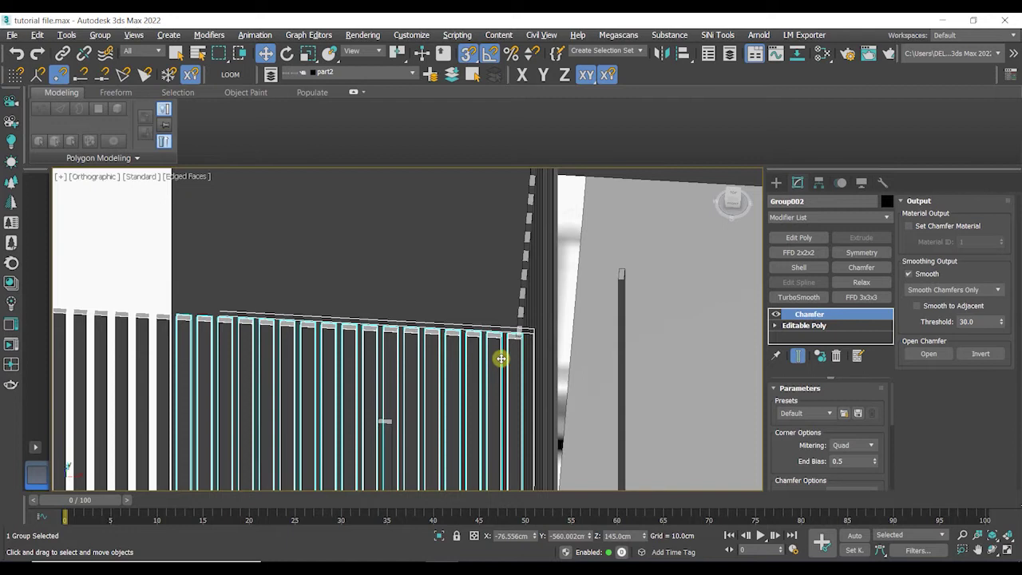
scroll(479, 359, down, 6)
alt+middle_drag(387, 386, 399, 403)
ctrl+click(508, 320)
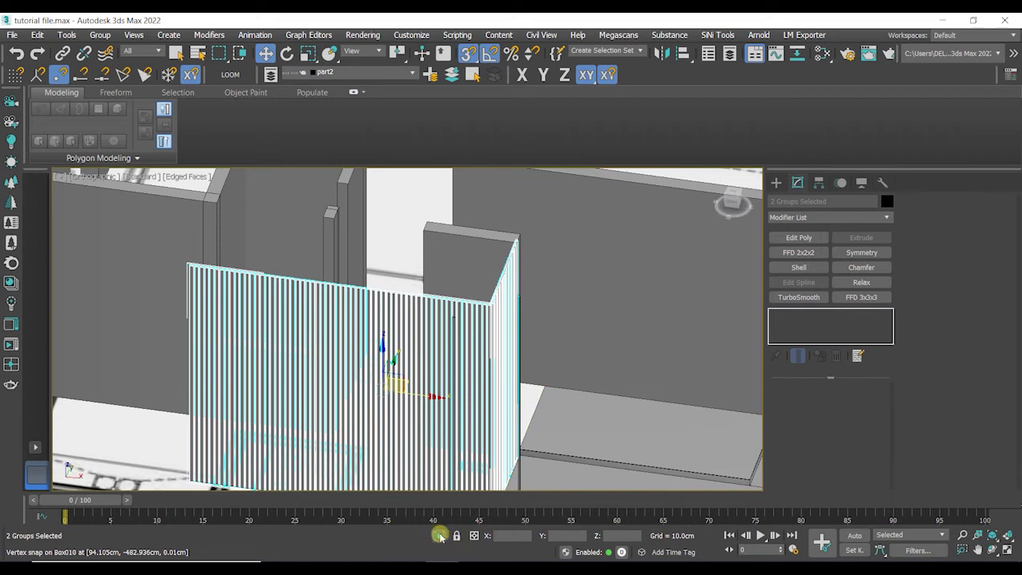
click(439, 535)
Move the front slat group along X to about -78.19 cm, aligning its end slat with the side row at the corner
click(571, 384)
click(470, 336)
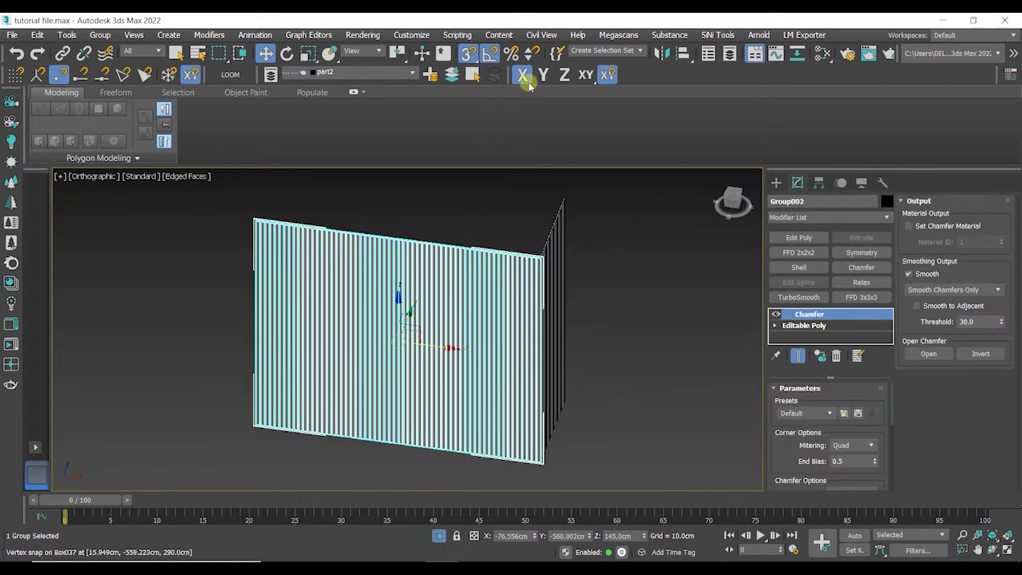
scroll(537, 249, up, 5)
scroll(530, 241, up, 5)
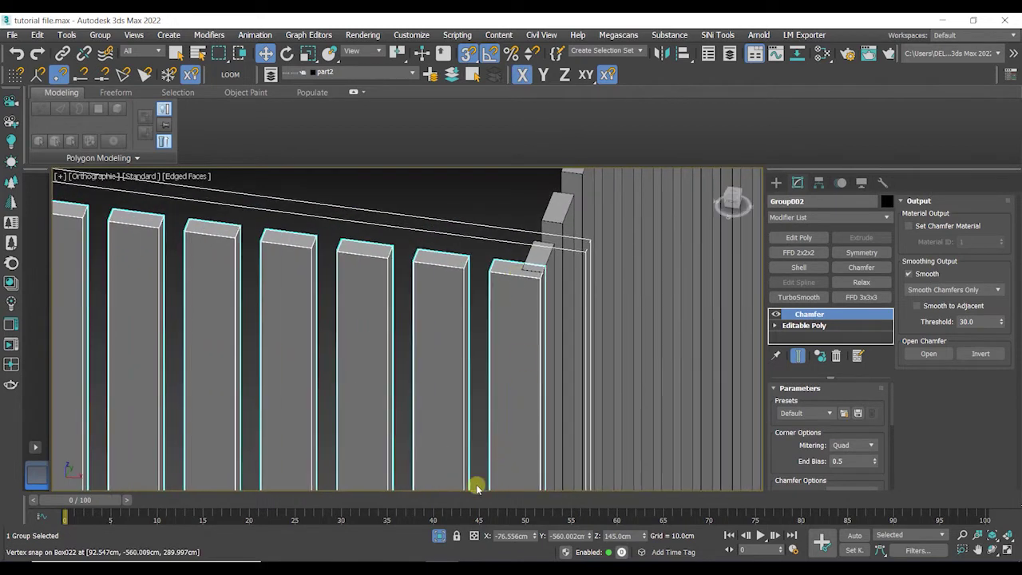
click(456, 536)
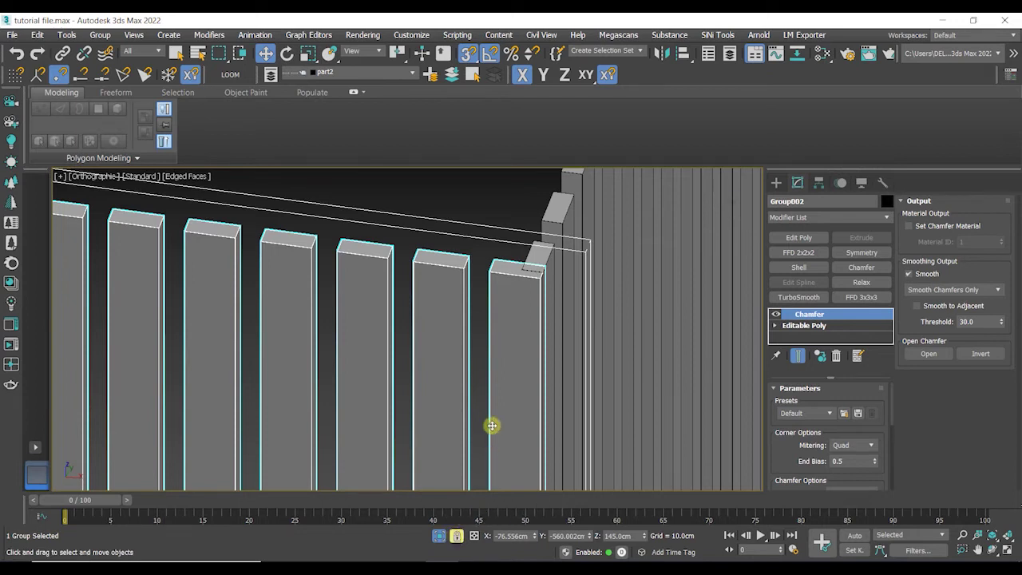
drag(525, 302, 440, 285)
drag(524, 308, 501, 305)
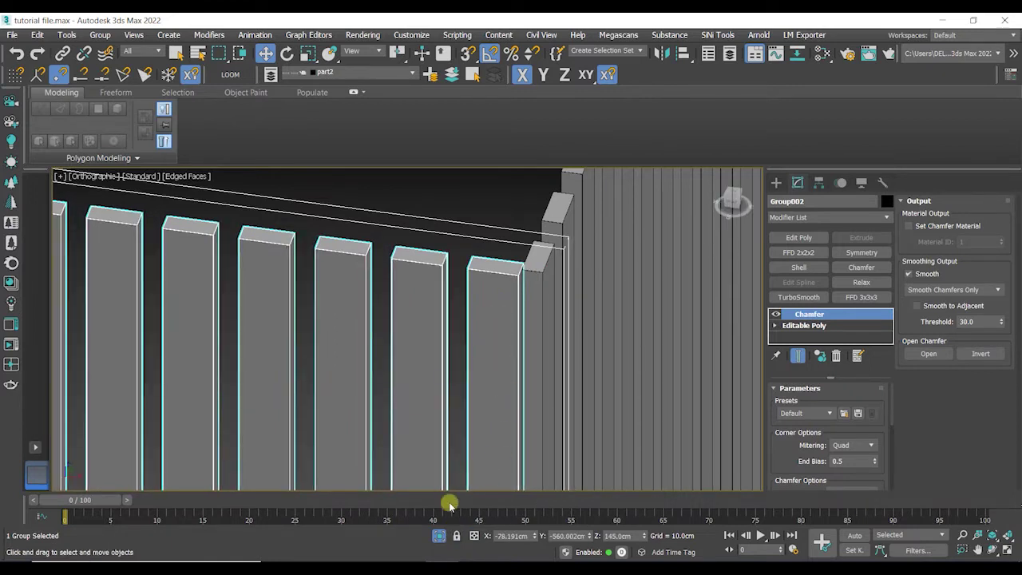
Exit isolation, clear the selection, and view the slat screen in the context of the whole house
scroll(440, 450, down, 5)
alt+middle_drag(440, 450, 505, 257)
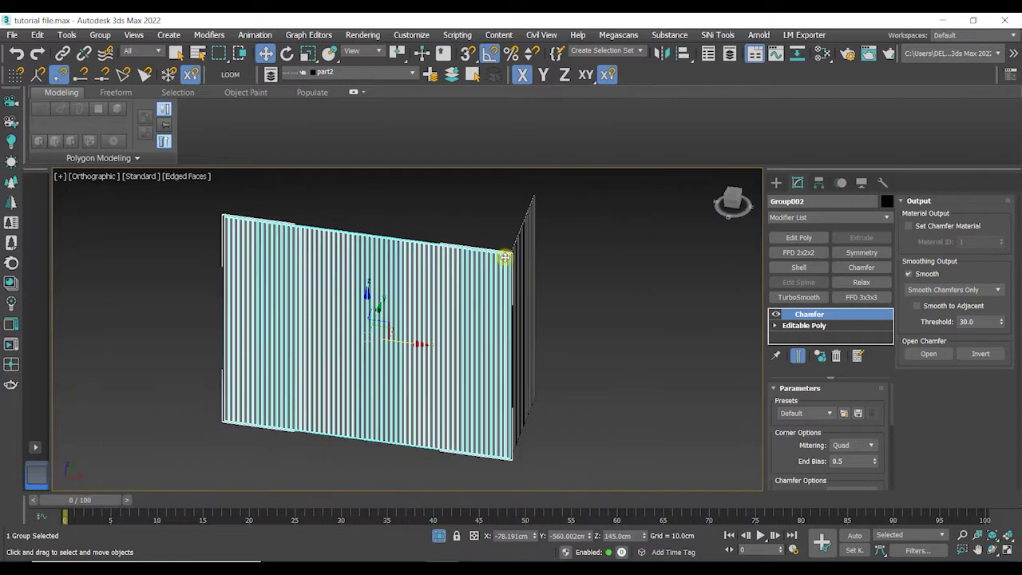
alt+middle_drag(502, 350, 439, 496)
click(440, 534)
scroll(445, 423, down, 4)
alt+middle_drag(444, 413, 392, 358)
click(329, 211)
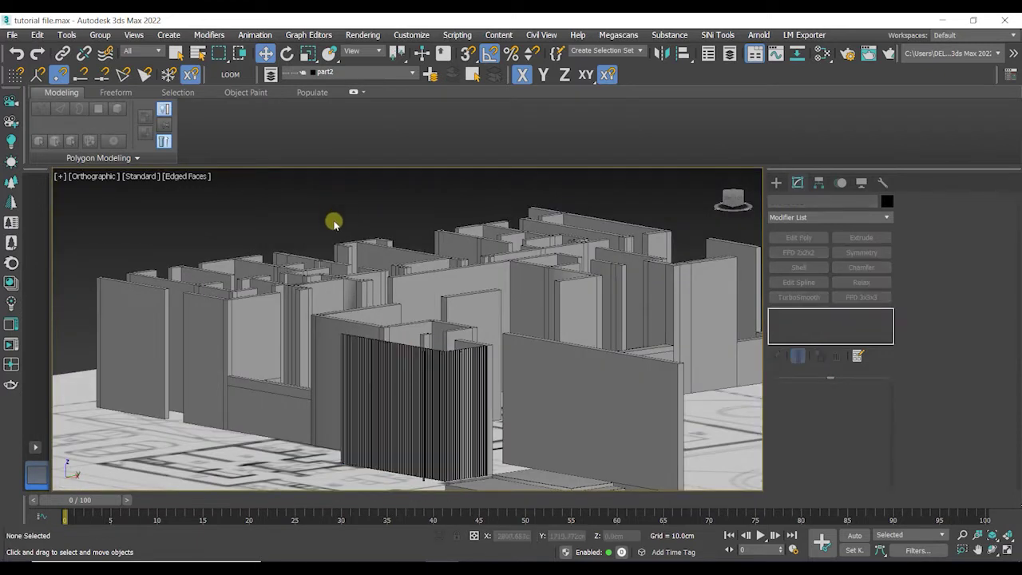
alt+middle_drag(333, 222, 388, 230)
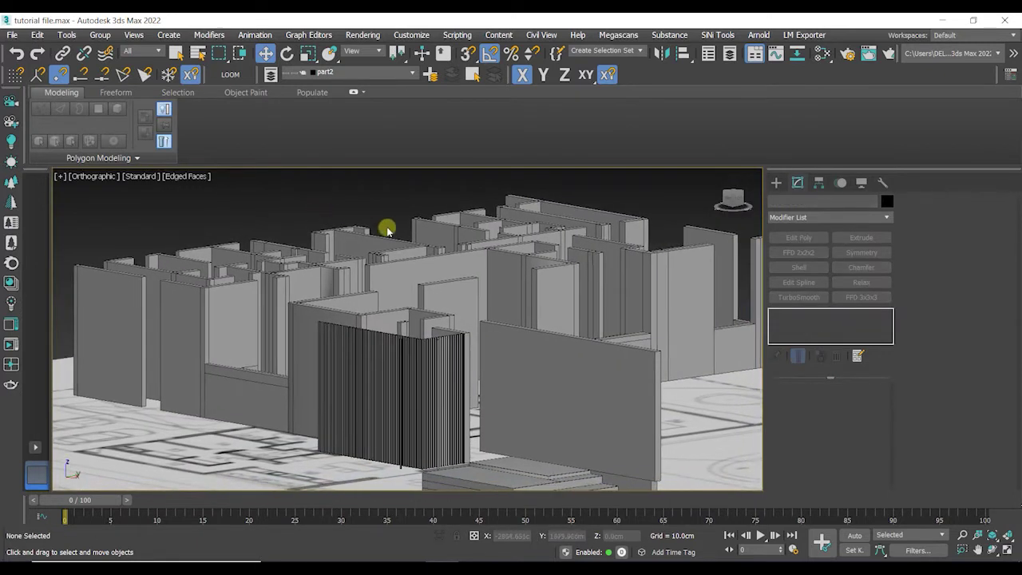
Open the Slate Material Editor, add a new Physical Material, and name it wood
click(822, 53)
scroll(715, 337, down, 6)
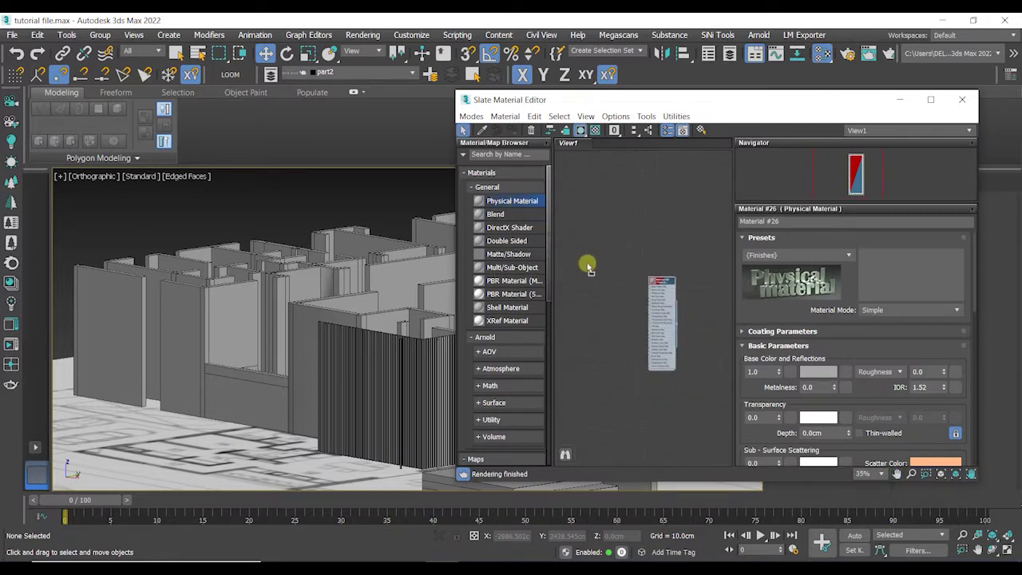
drag(605, 289, 604, 290)
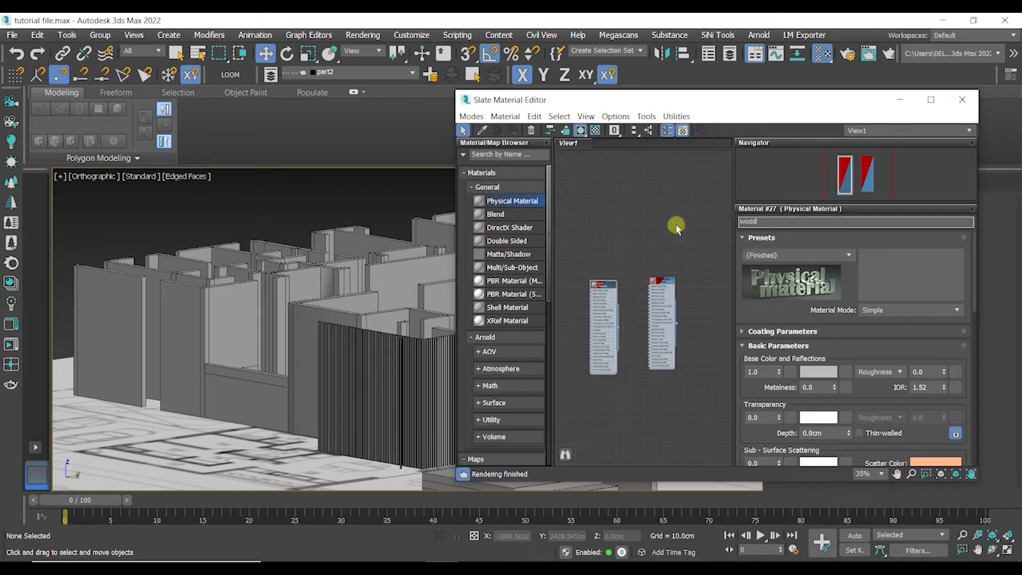
Set the wood material's base color to an orange-brown tone
click(820, 372)
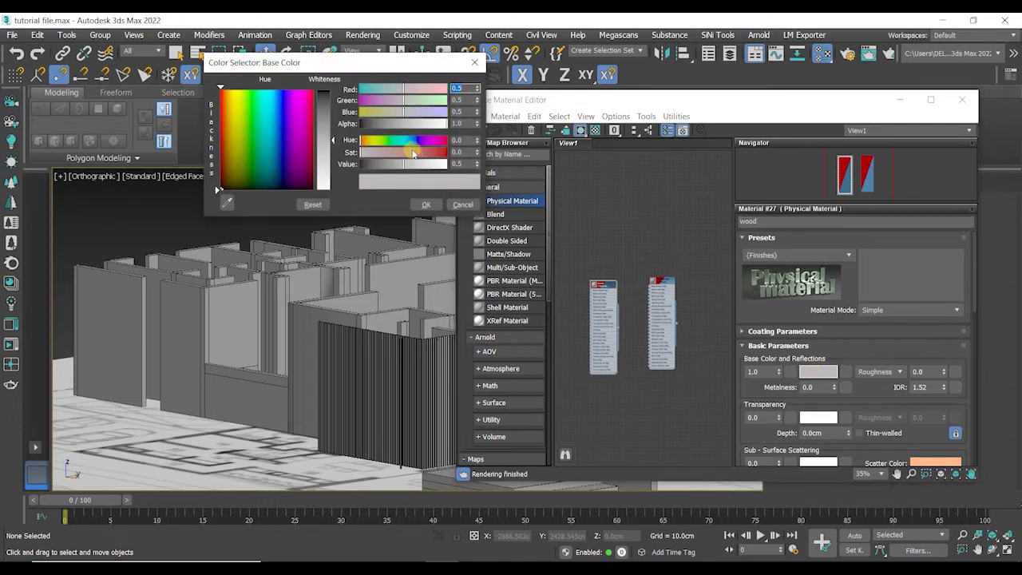
drag(413, 153, 426, 151)
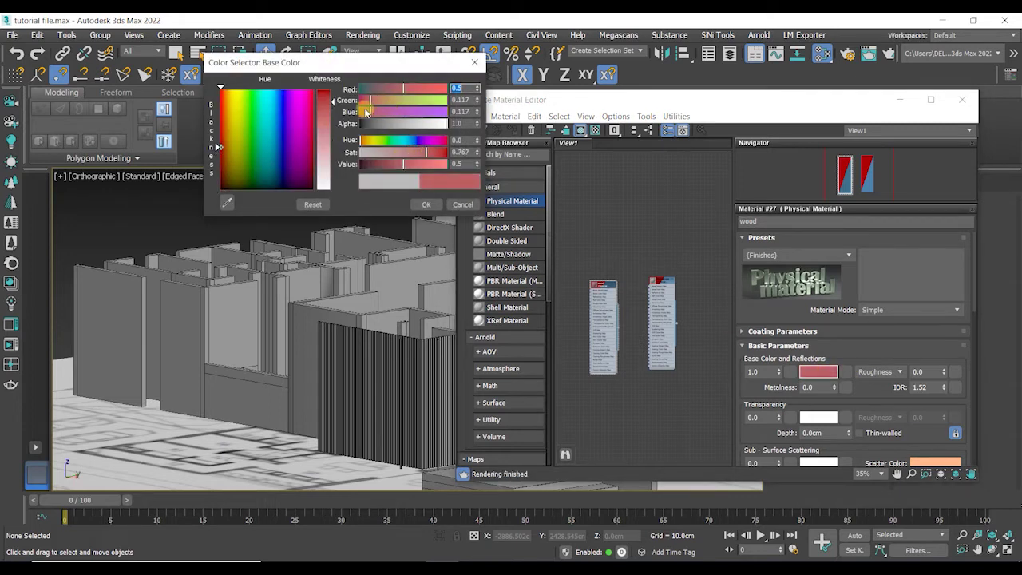
drag(436, 159, 410, 164)
click(429, 205)
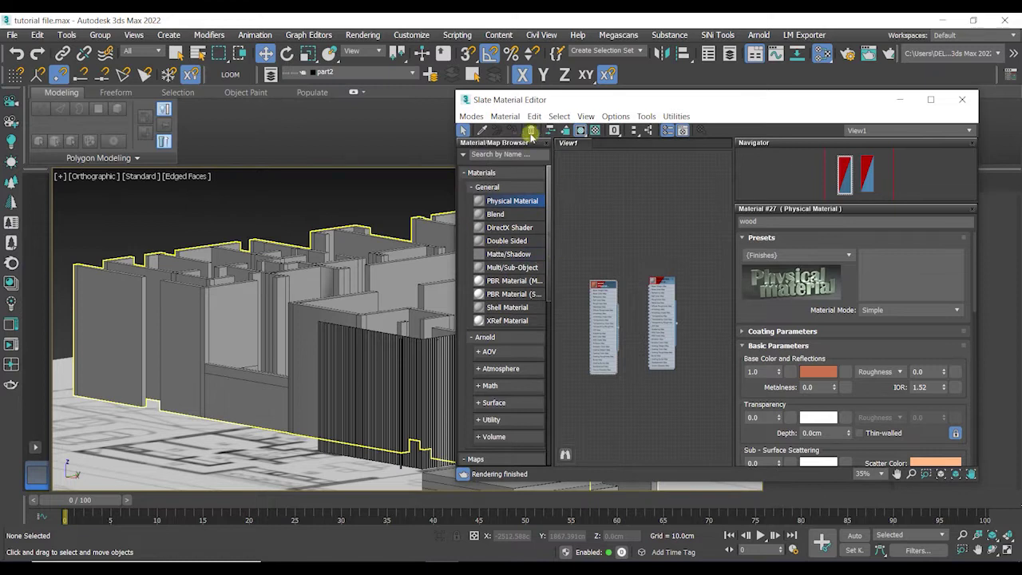
Assign the wood material to both slat groups, close the material editor, and clear the selection
click(403, 377)
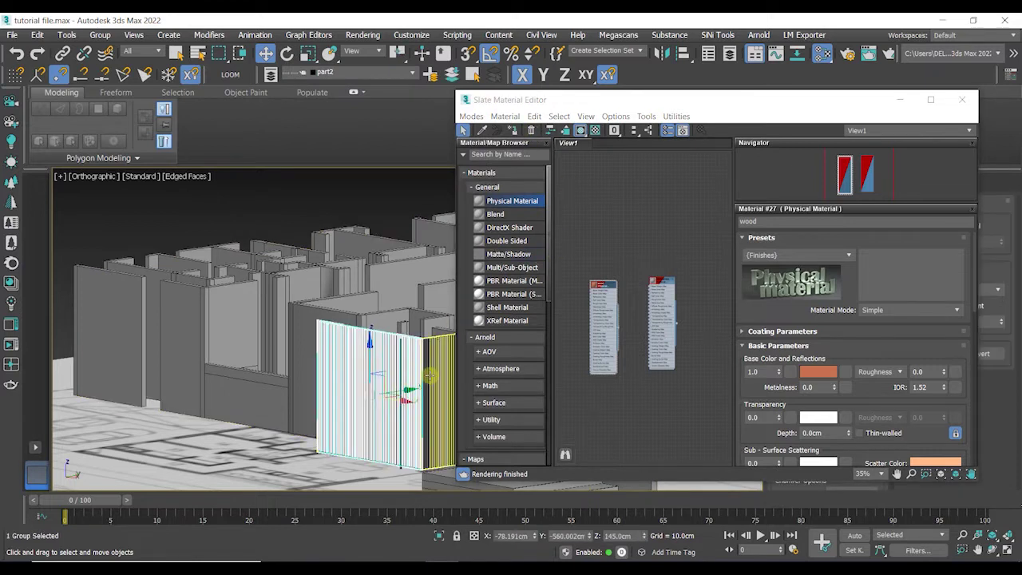
ctrl+click(430, 375)
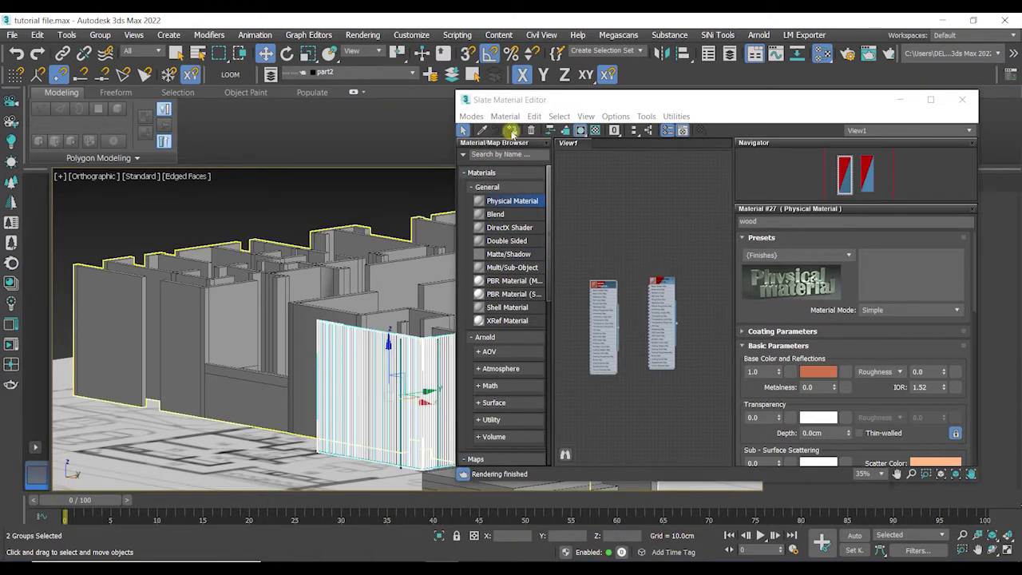
click(511, 131)
click(960, 103)
click(384, 205)
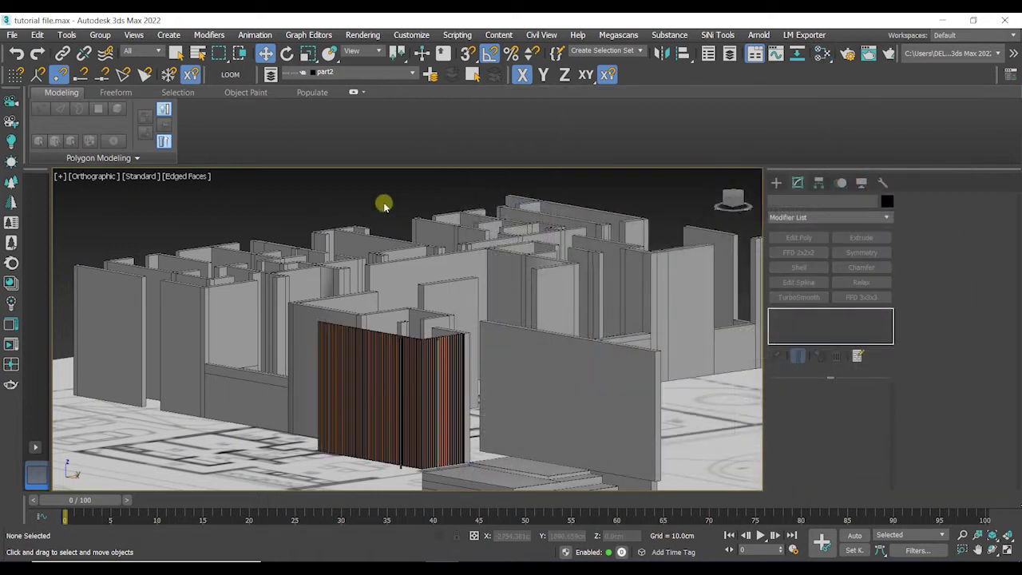
Try deleting the two ungrouped source slats beside the screen, and undo the deletion
alt+middle_drag(402, 354, 451, 293)
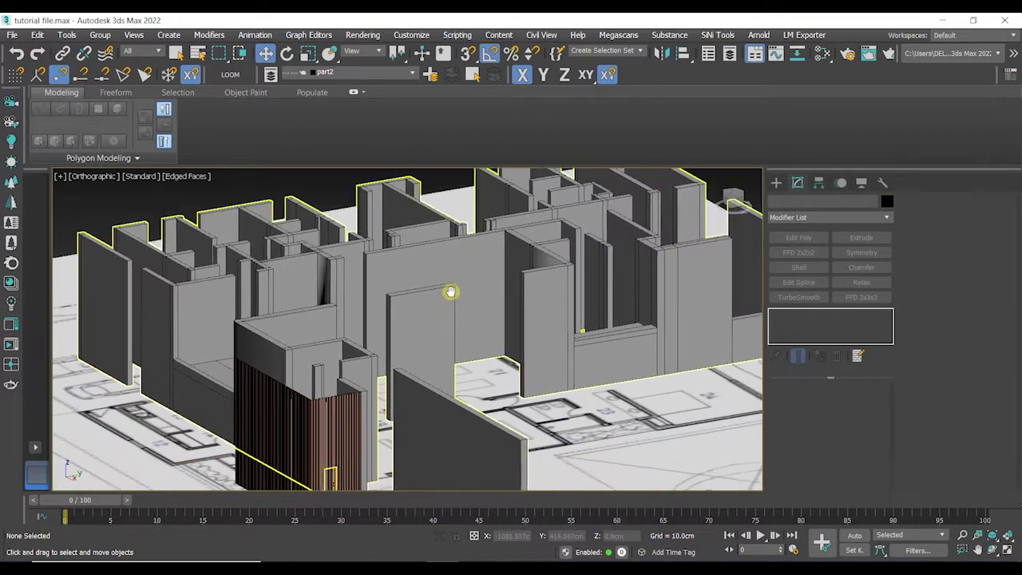
scroll(311, 418, up, 4)
scroll(311, 418, up, 2)
click(332, 358)
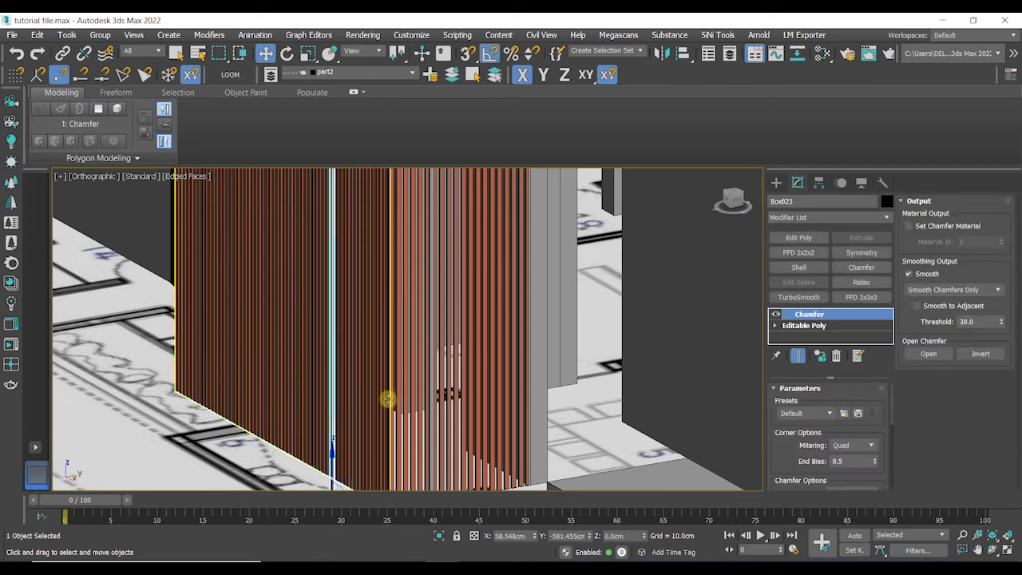
scroll(396, 419, down, 2)
ctrl+click(422, 428)
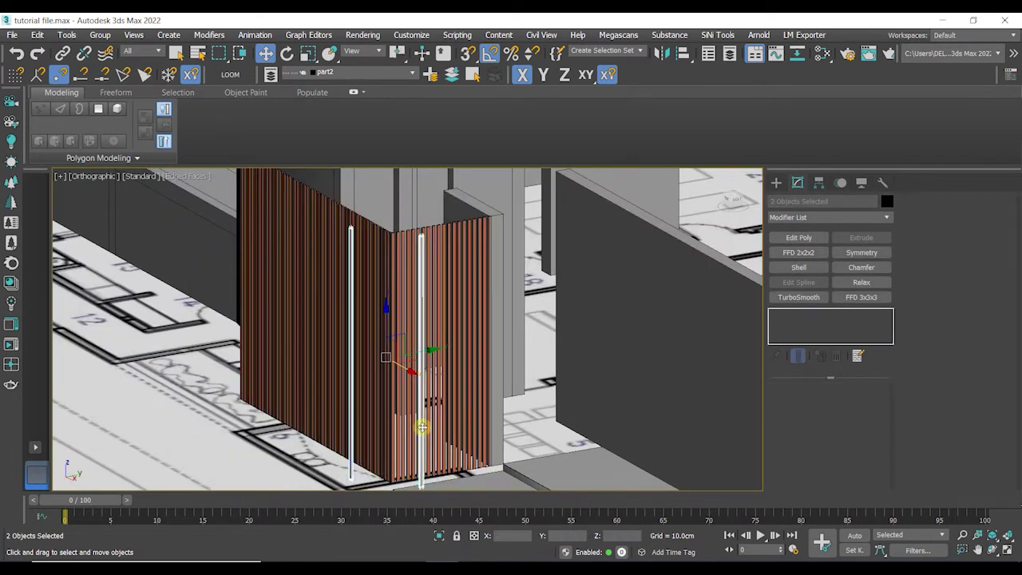
key(Delete)
alt+middle_drag(380, 372, 399, 428)
key(ctrl+z)
Select only the ungrouped source slat in front of the screen and isolate it
scroll(351, 416, up, 3)
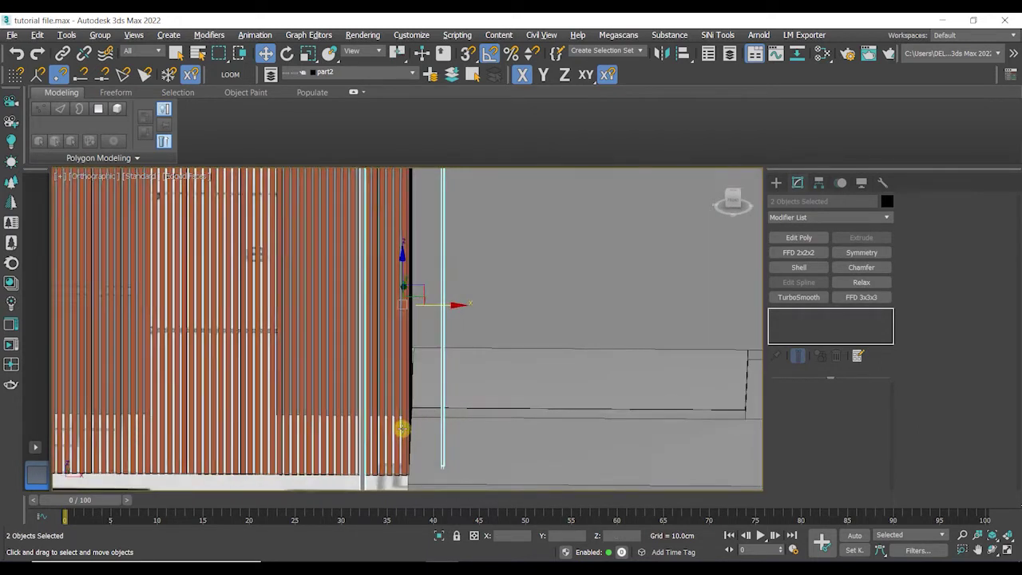
click(362, 440)
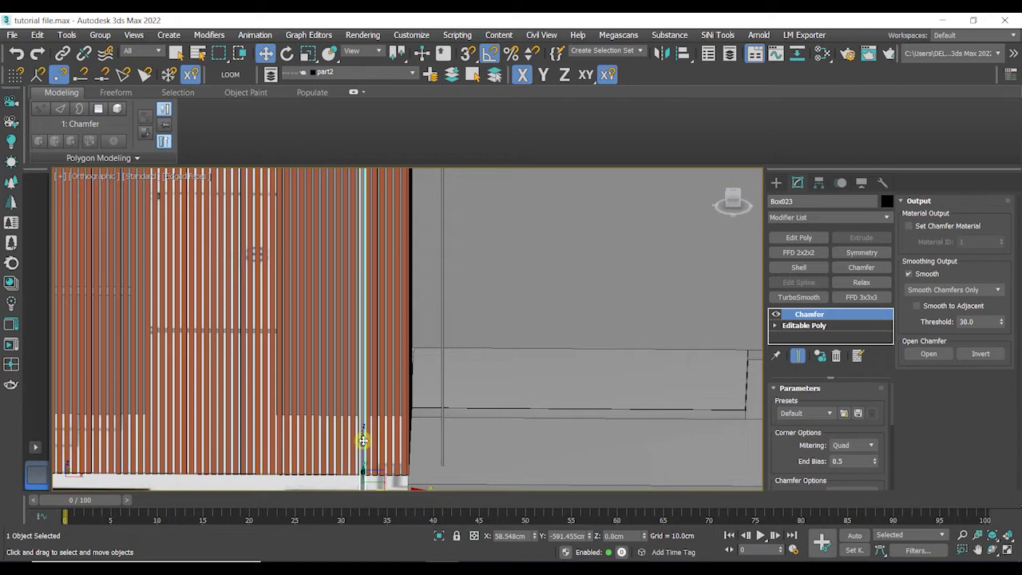
scroll(363, 440, down, 3)
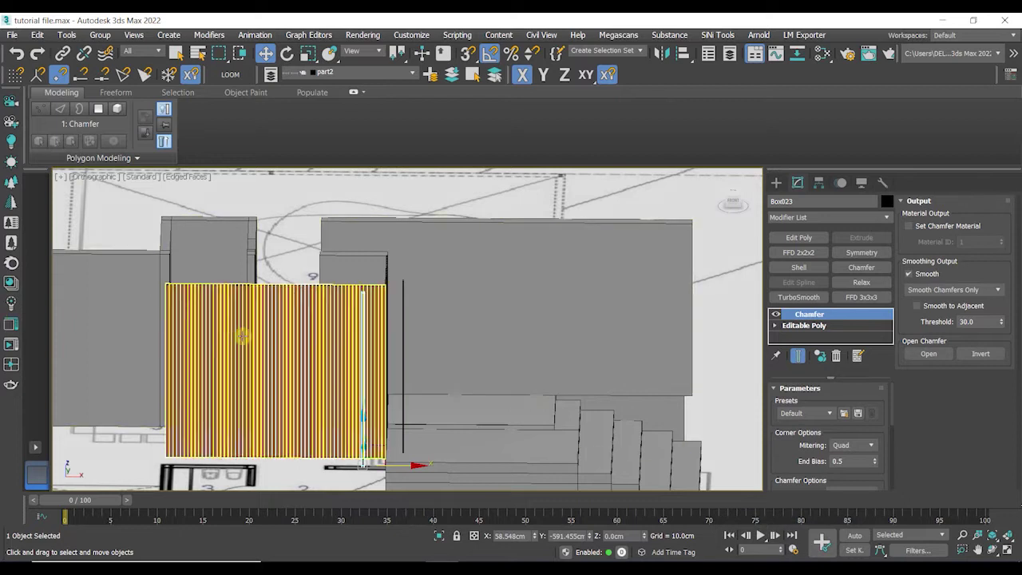
scroll(421, 304, up, 5)
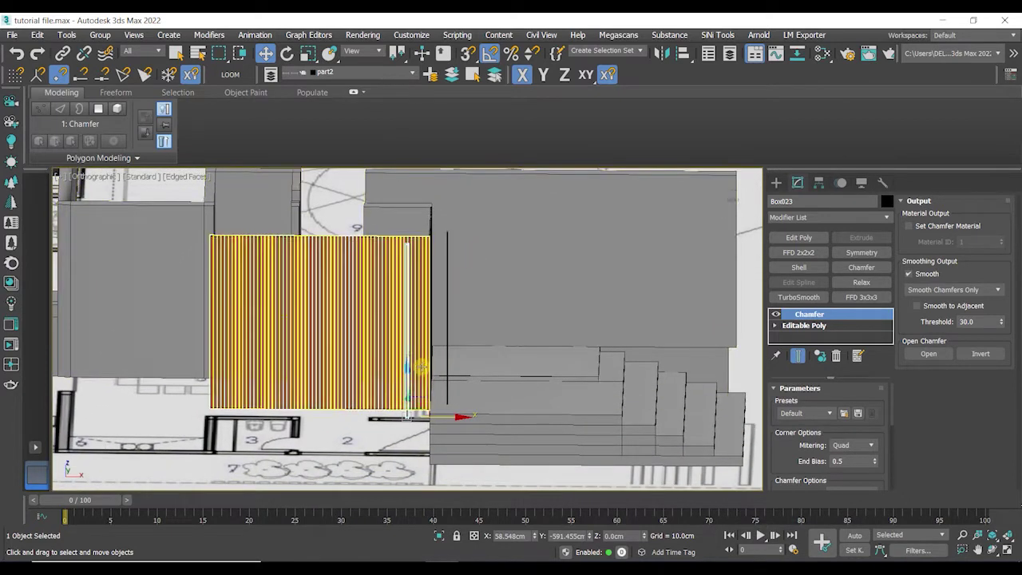
click(439, 538)
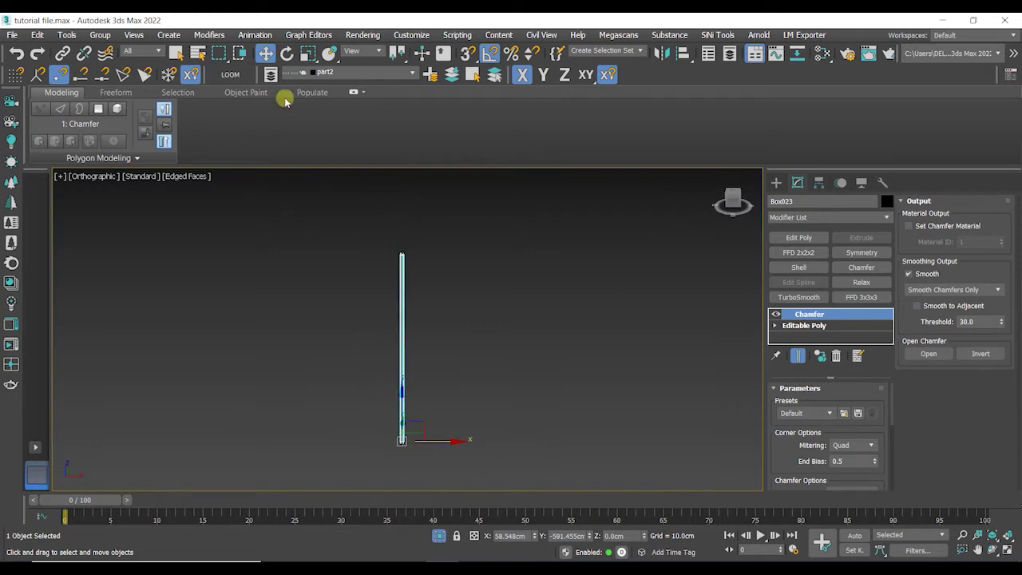
Rotate-clone the vertical slat 90 degrees about Y as a single independent copy lying horizontally
click(286, 54)
middle_drag(397, 438, 400, 392)
mouse_move(394, 365)
shift+mouse_down()
mouse_move(365, 372)
mouse_move(342, 412)
shift+mouse_up()
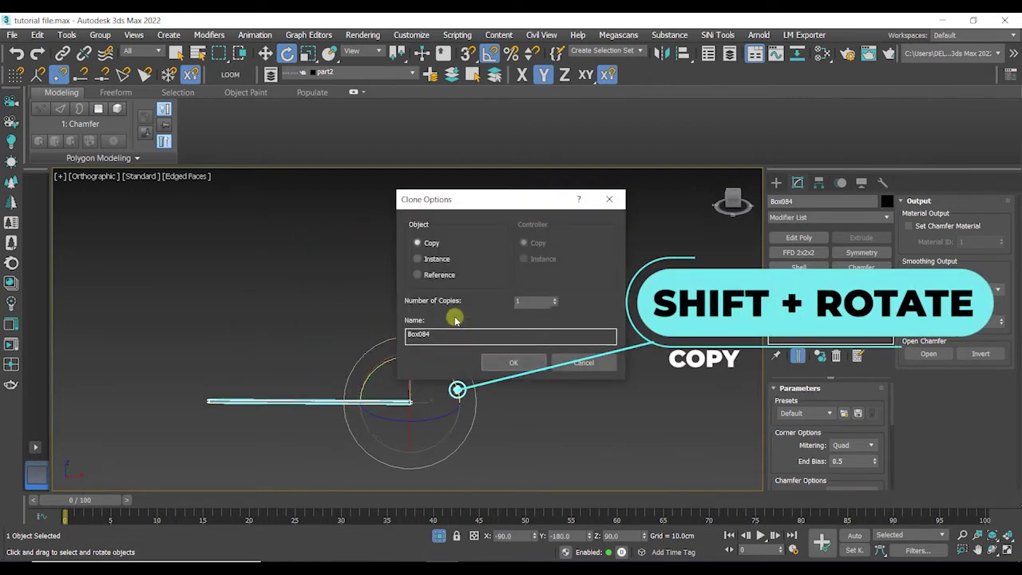
click(501, 360)
Move the horizontal slat copy away from the vertical source slat and clear the selection
mouse_move(502, 367)
alt+middle_down()
mouse_move(548, 392)
mouse_move(621, 380)
alt+middle_up()
key(w)
drag(460, 341, 400, 341)
click(365, 380)
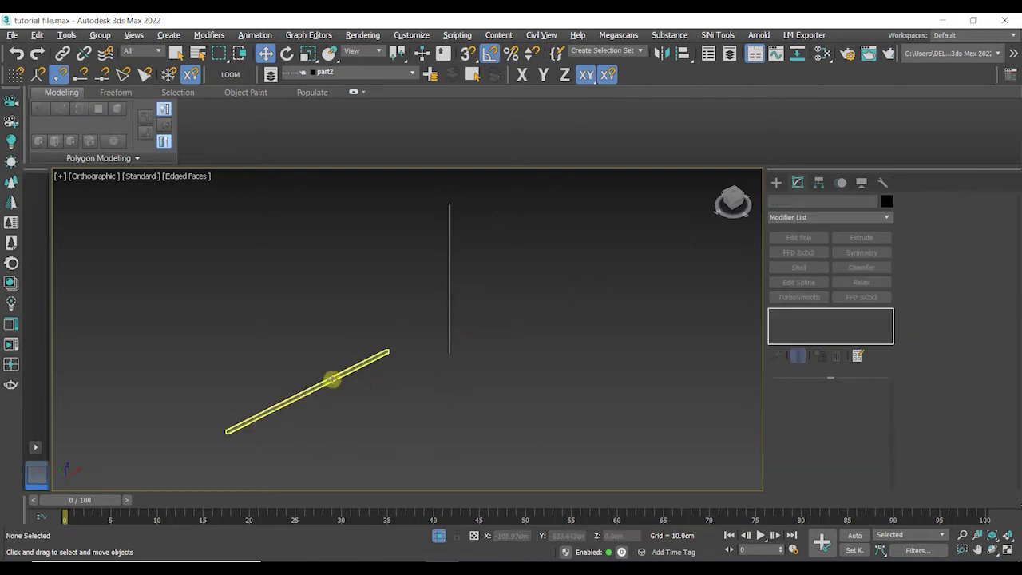
Clone the horizontal slat along Y as one instance parallel to it
click(332, 380)
middle_drag(356, 404, 384, 393)
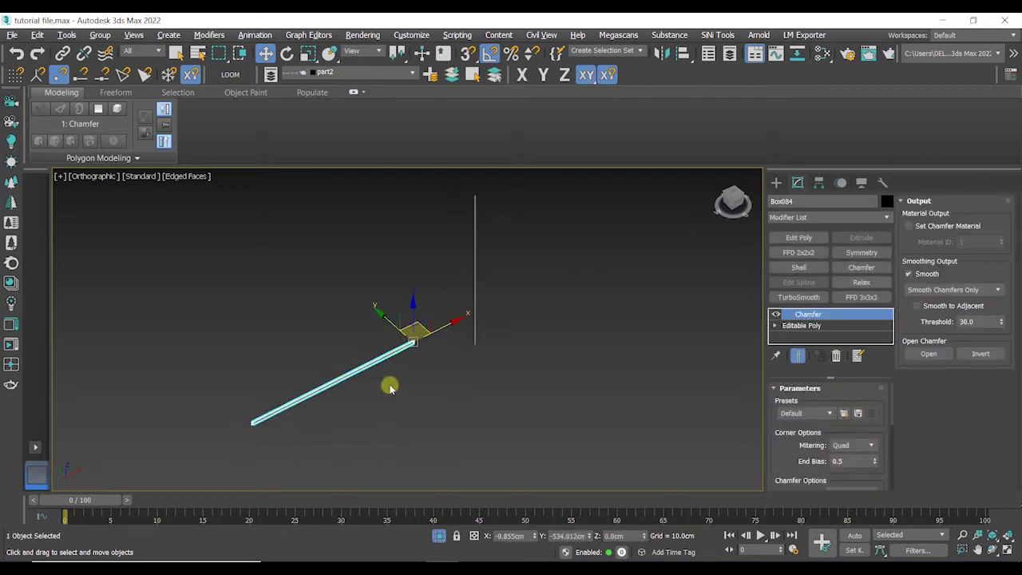
shift+drag(387, 320, 412, 349)
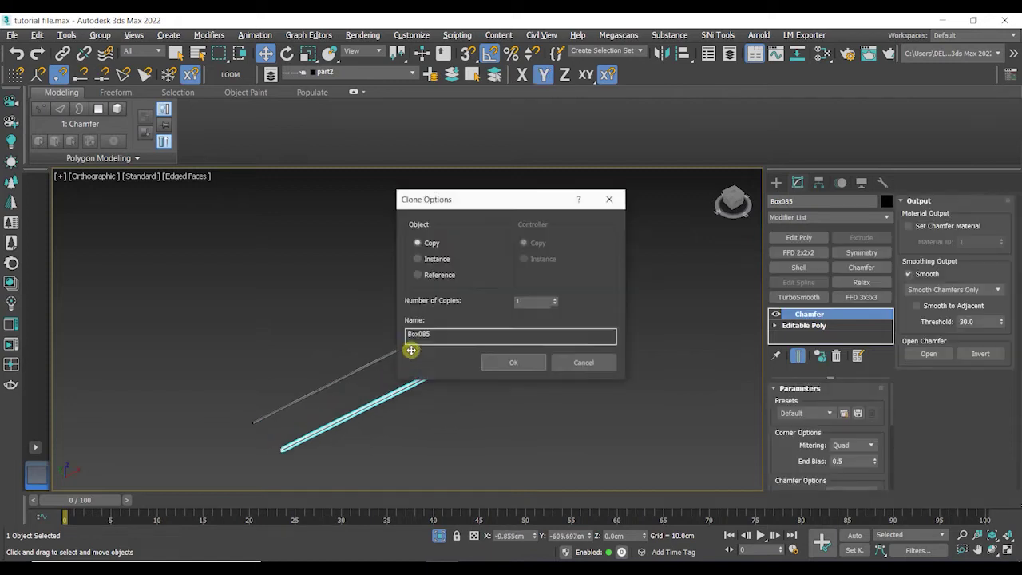
click(514, 363)
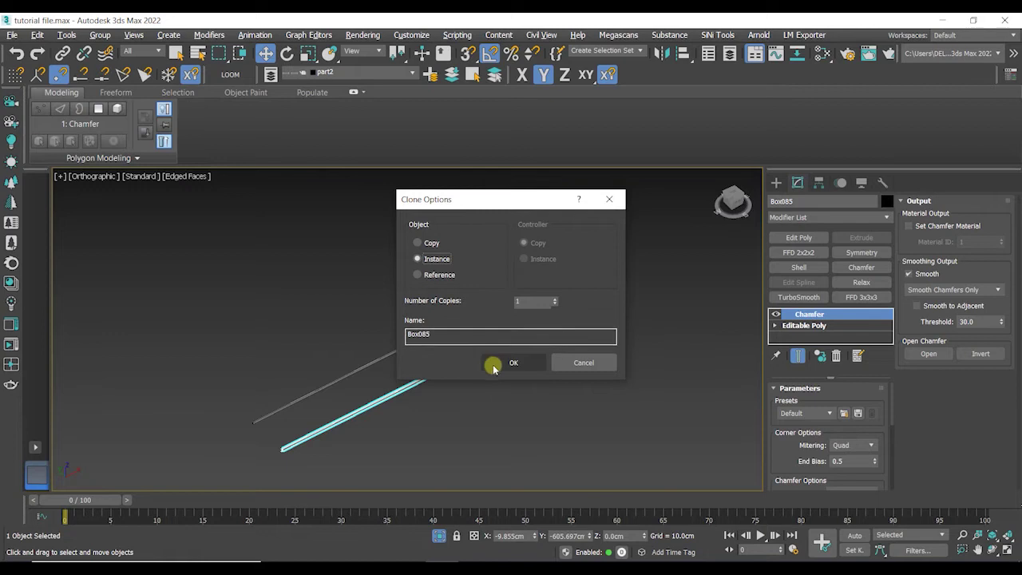
click(493, 364)
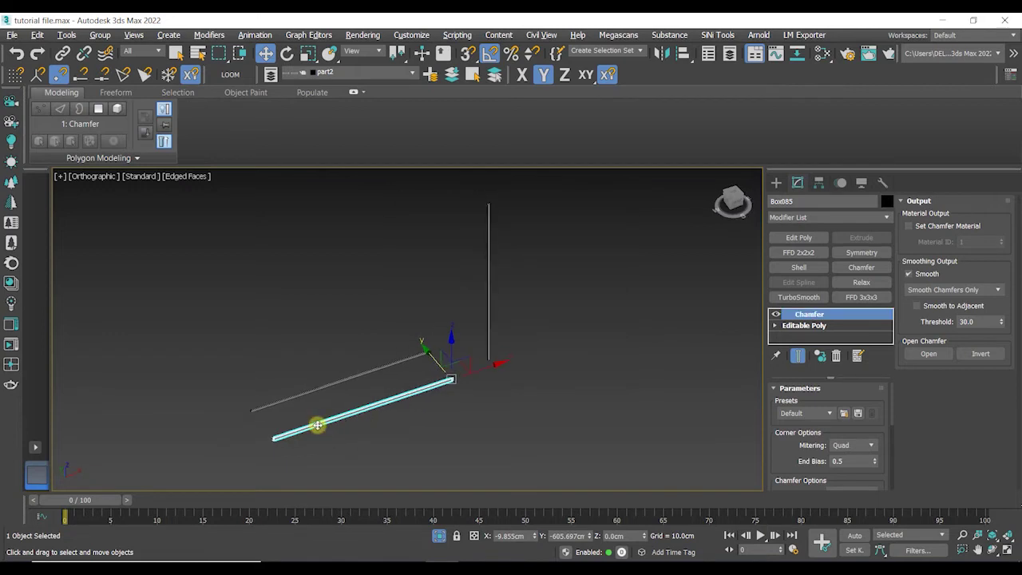
Add an Edit Poly modifier to the instanced horizontal slat and enter vertex editing
click(798, 240)
click(508, 405)
click(361, 410)
middle_drag(410, 432, 466, 411)
scroll(344, 437, up, 4)
key(1)
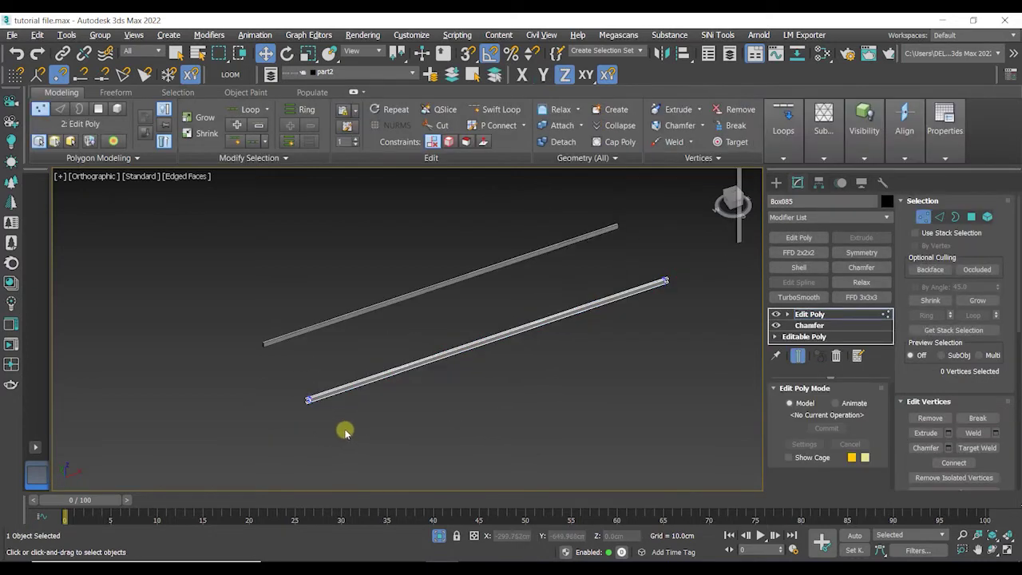
Shorten the instanced slat by moving its end vertices along X, exit vertex editing, and undo the change
drag(291, 382, 292, 383)
key(F5)
drag(357, 384, 381, 387)
click(388, 420)
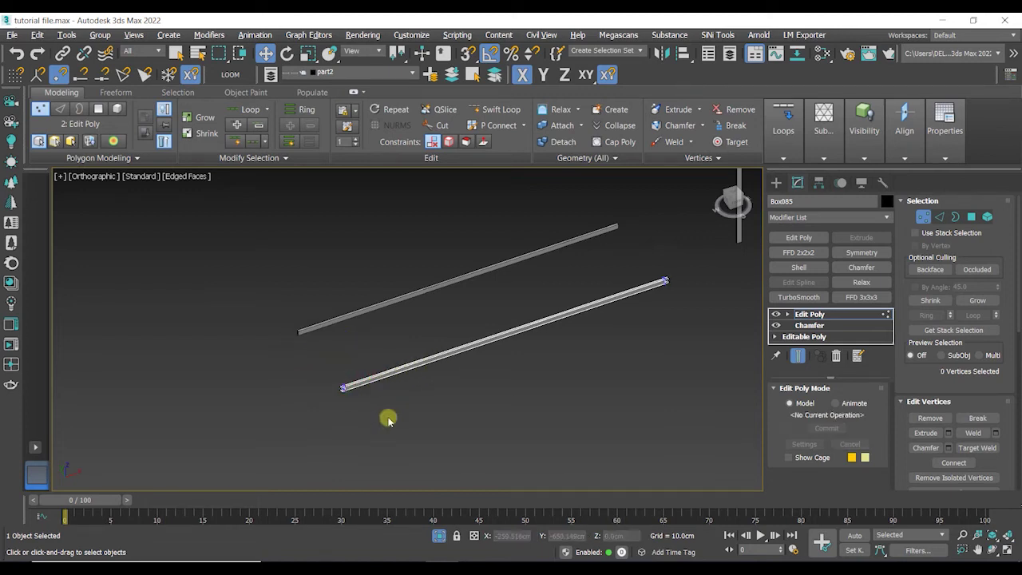
key(1)
key(ctrl+z)
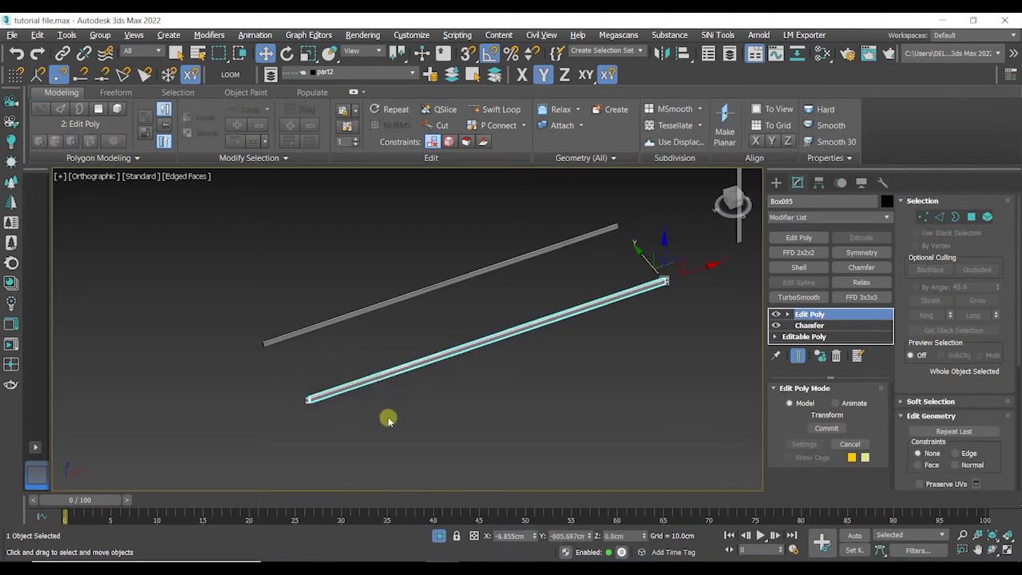
Delete the instanced horizontal slat
click(388, 420)
click(383, 374)
key(Delete)
Clone the remaining horizontal slat about 76 cm along negative Y as an independent copy
click(360, 310)
scroll(380, 368, down, 2)
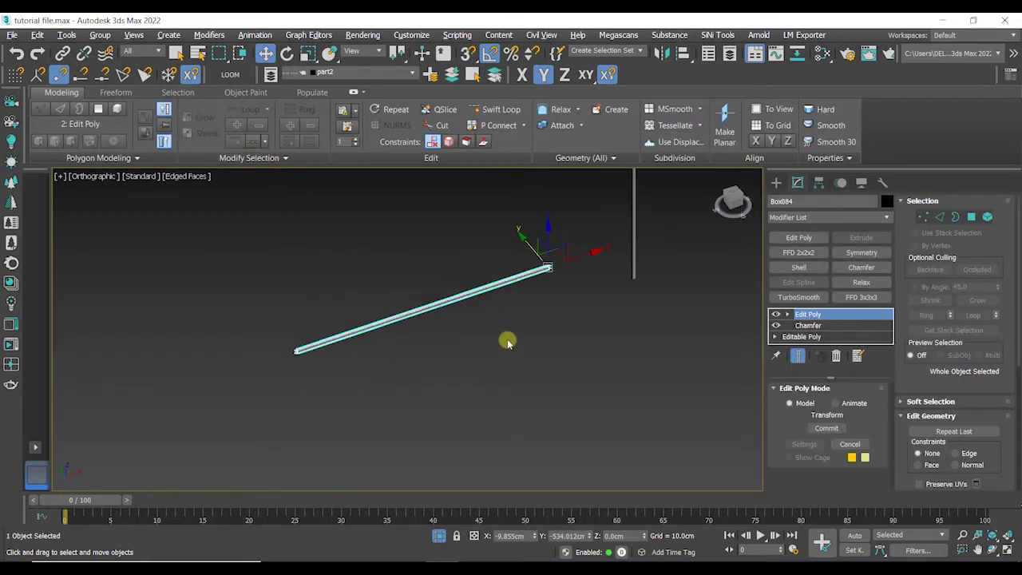
shift+drag(527, 242, 561, 288)
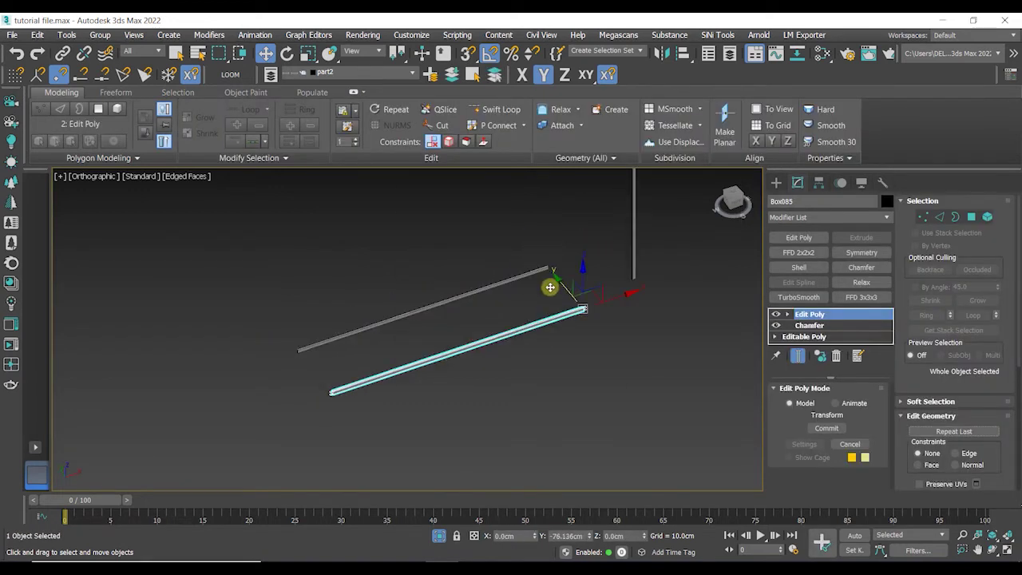
click(491, 371)
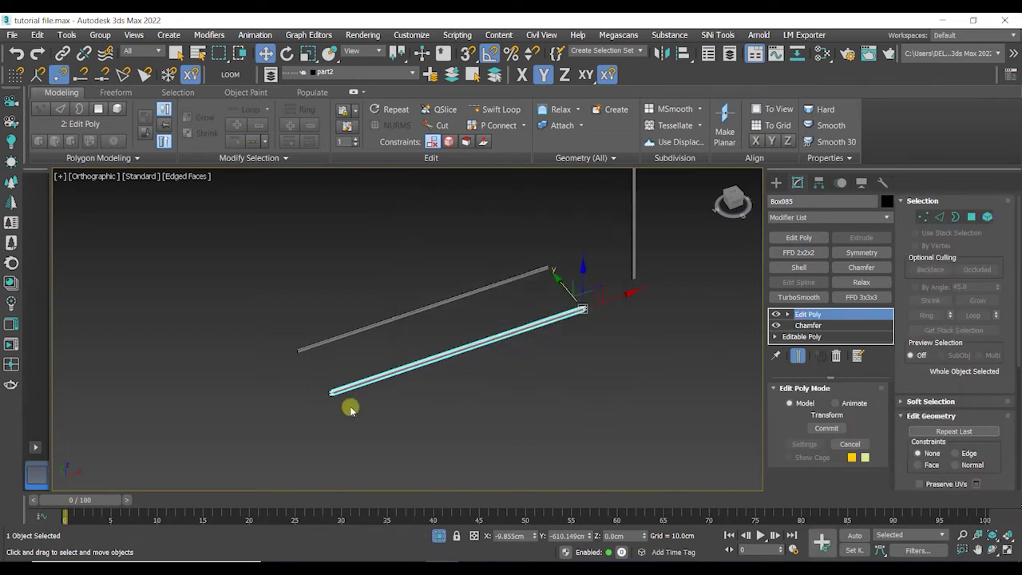
Try shortening the copied horizontal slat by moving its end vertices about 66 cm along X, and undo the change
key(1)
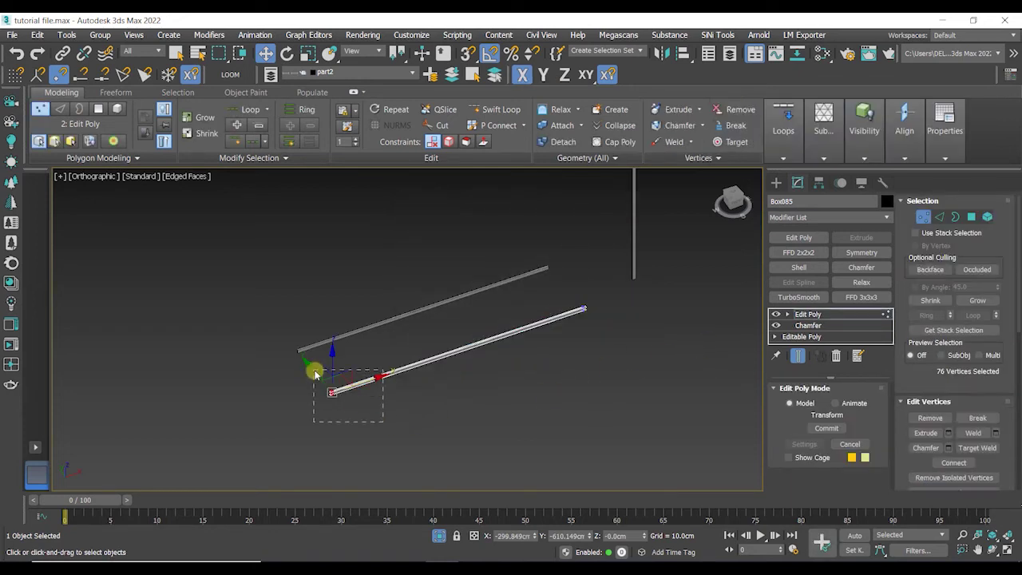
drag(363, 383, 399, 376)
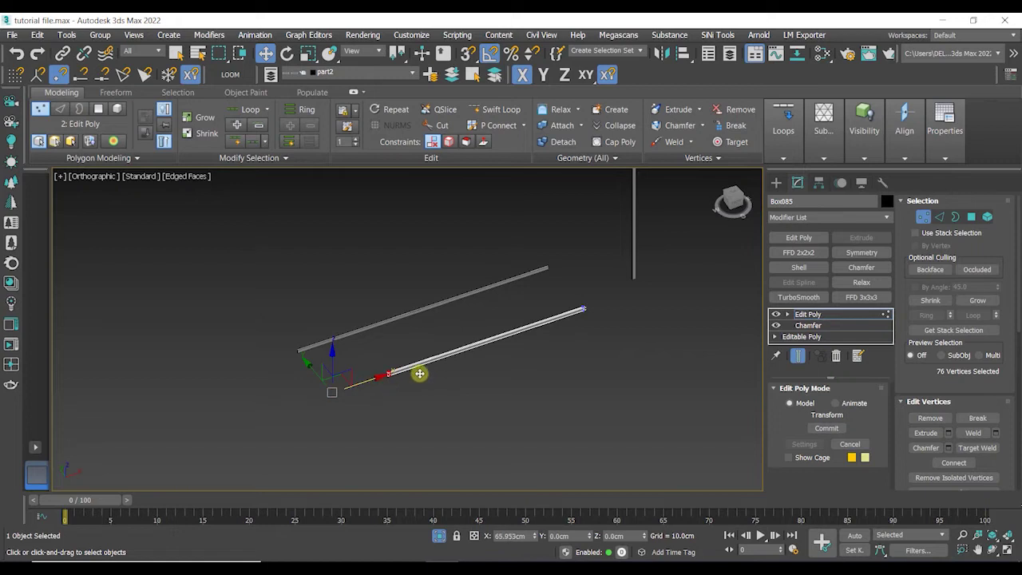
click(426, 385)
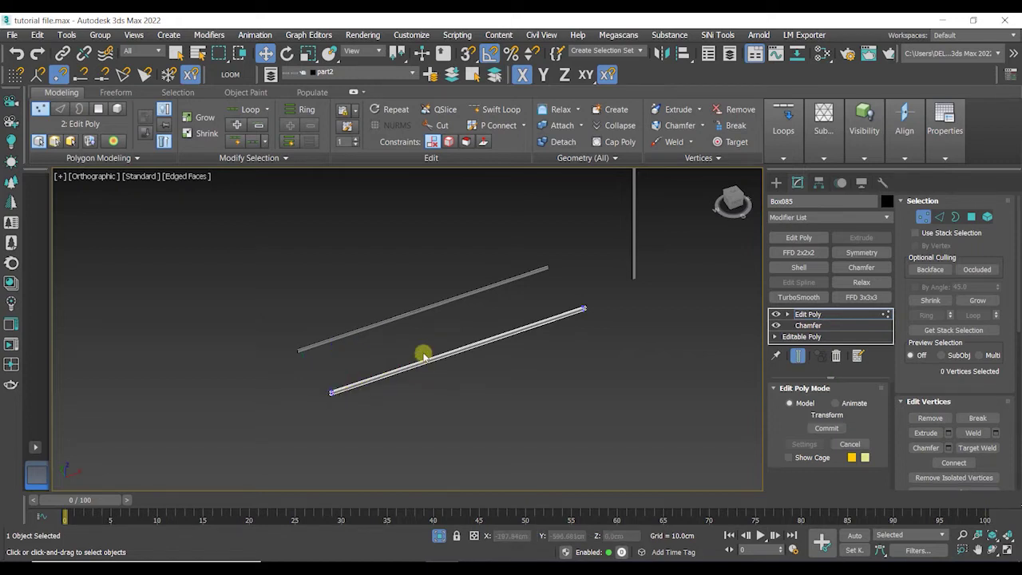
Exit vertex editing and delete the copied horizontal slat
key(1)
key(Delete)
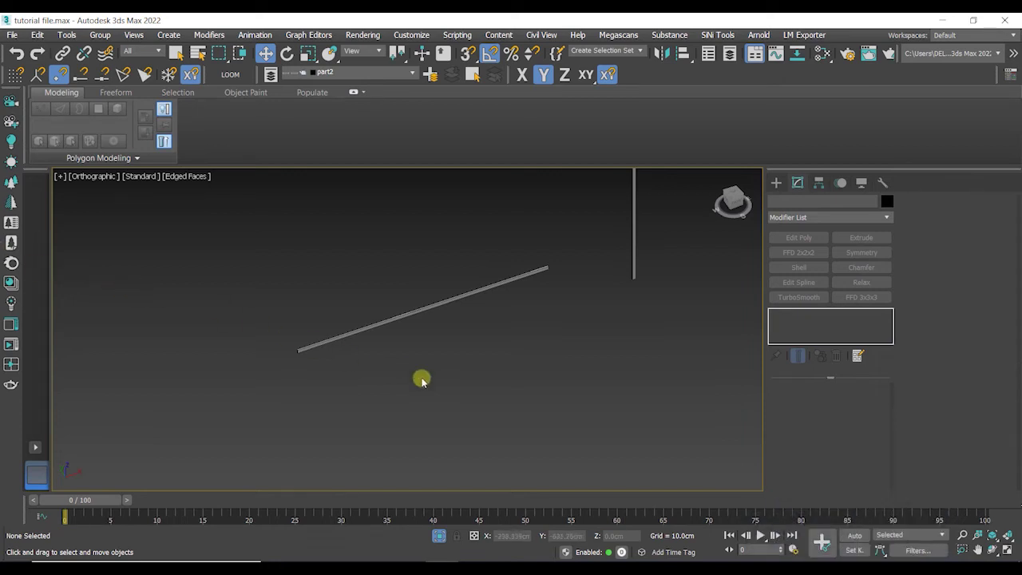
Move the remaining horizontal slat about 57 cm in X and about 52 cm in negative Y, and end object isolation
click(439, 306)
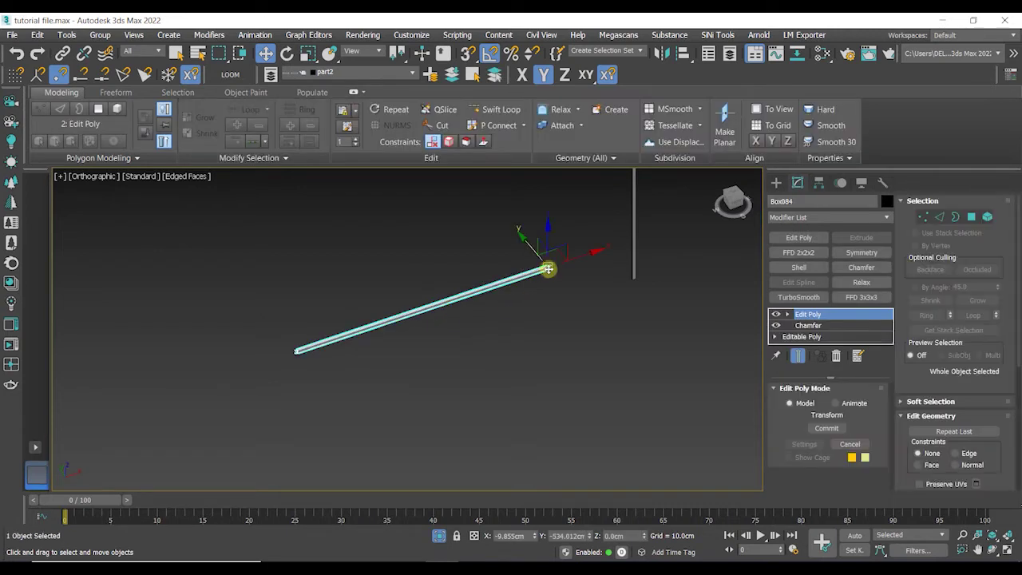
drag(554, 248, 627, 259)
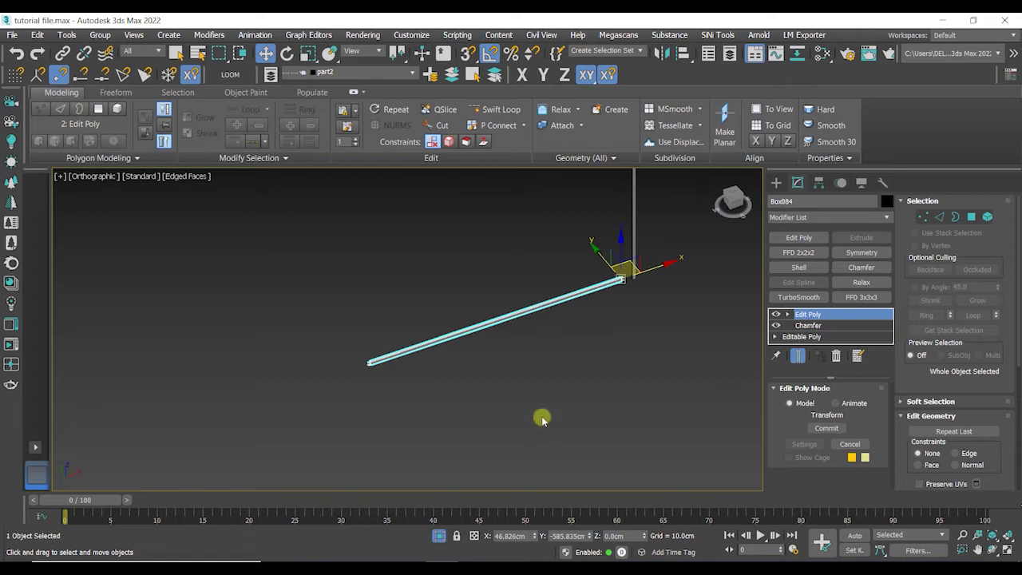
click(438, 535)
scroll(450, 360, down, 3)
scroll(511, 427, up, 4)
alt+middle_drag(511, 427, 399, 412)
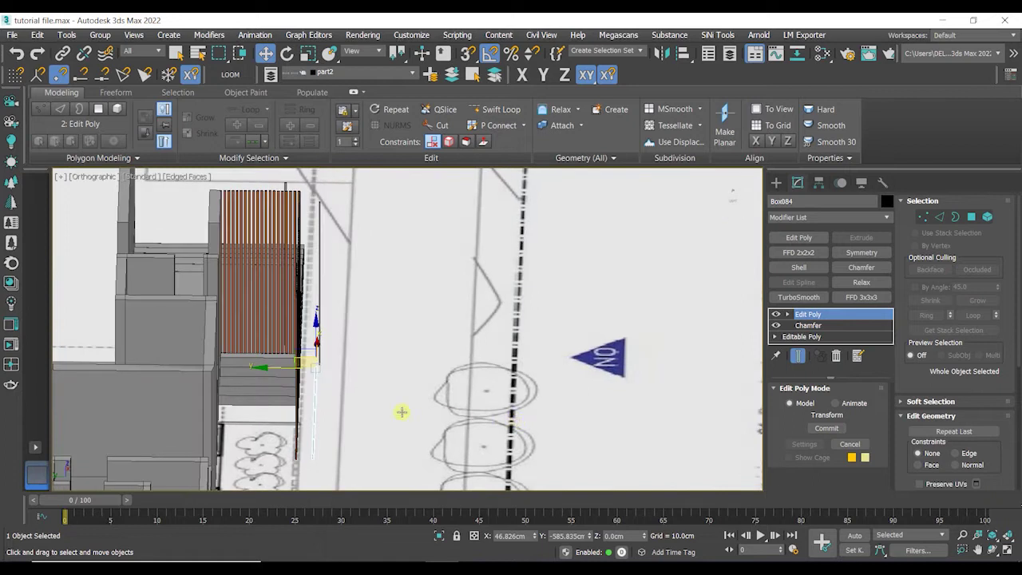
scroll(303, 457, up, 3)
alt+middle_drag(323, 320, 303, 298)
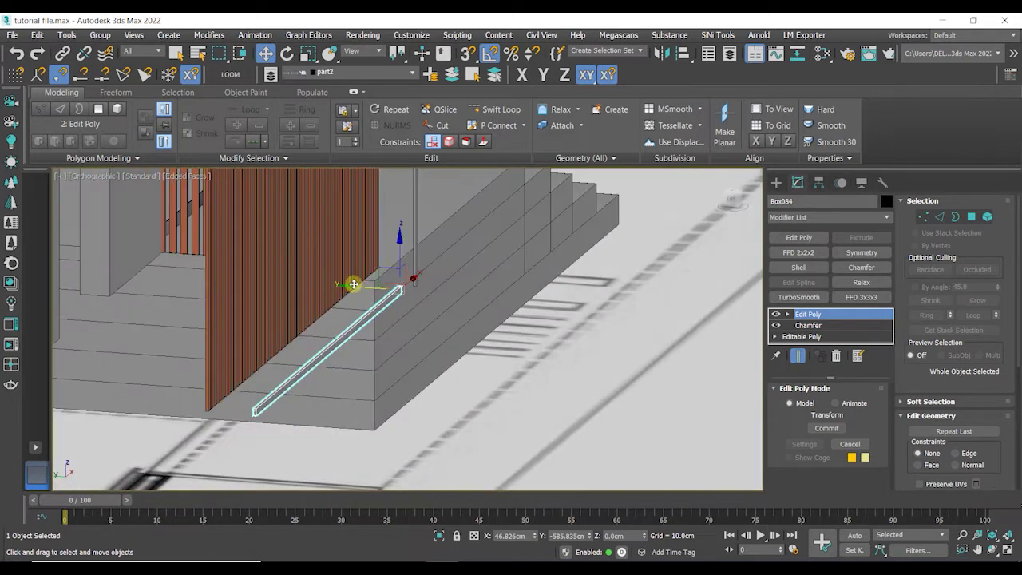
Turn on snapping and move the horizontal slat about 28 cm along Y to the lower corner of the vertical slat screen
scroll(242, 412, up, 2)
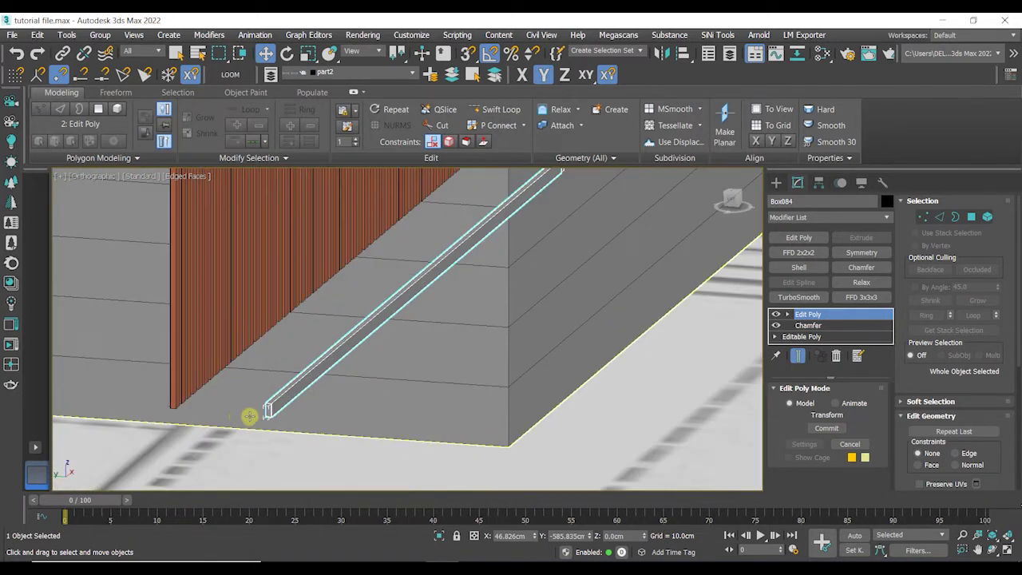
scroll(246, 415, up, 2)
key(s)
drag(293, 415, 82, 395)
scroll(95, 403, up, 5)
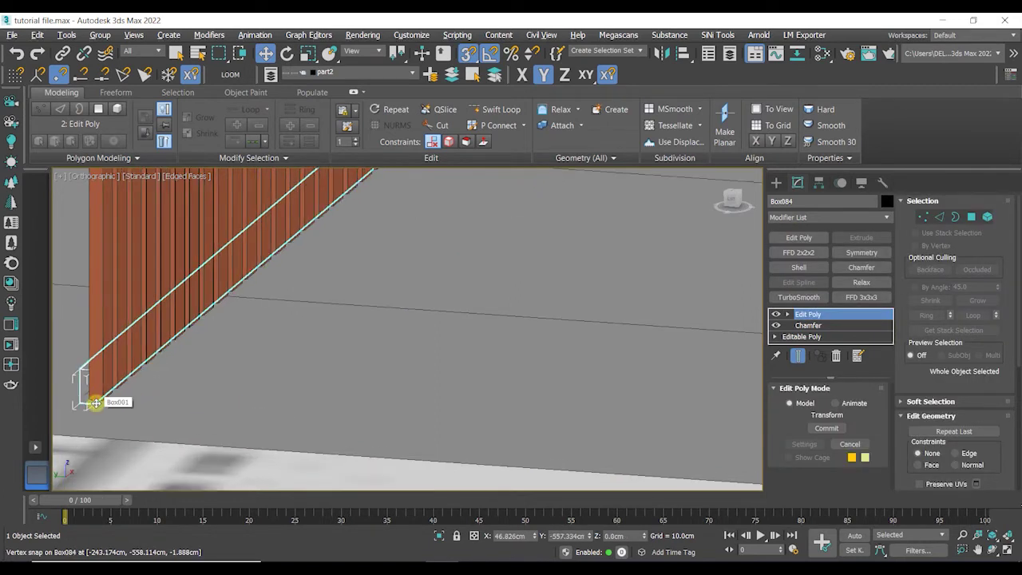
Switch the viewport shading to Clay and check where the horizontal slat meets the base of the vertical slats
alt+middle_drag(80, 390, 254, 268)
scroll(211, 404, down, 3)
scroll(382, 352, up, 3)
click(200, 175)
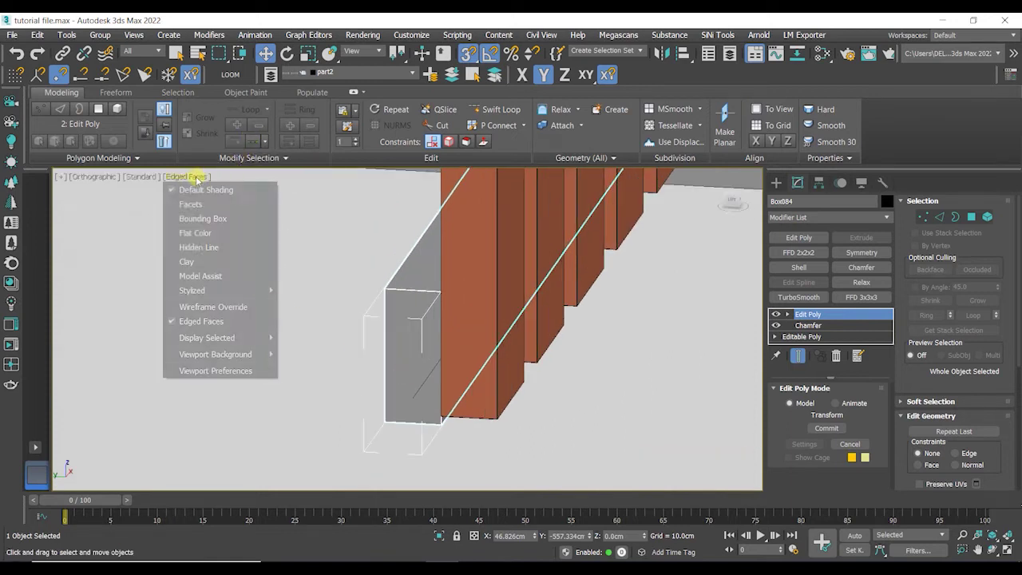
click(201, 262)
scroll(447, 421, up, 4)
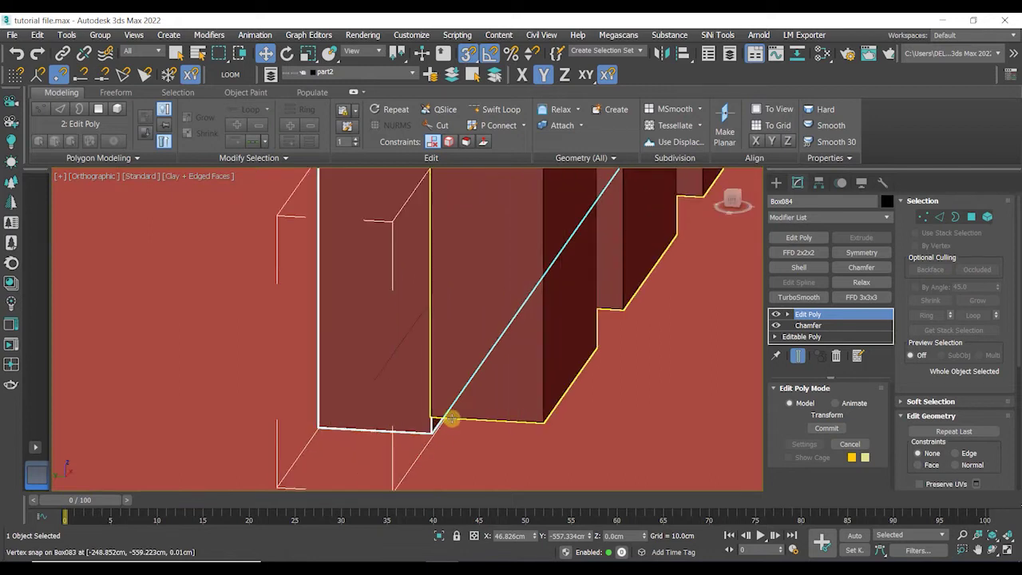
scroll(427, 397, down, 6)
middle_drag(436, 362, 429, 400)
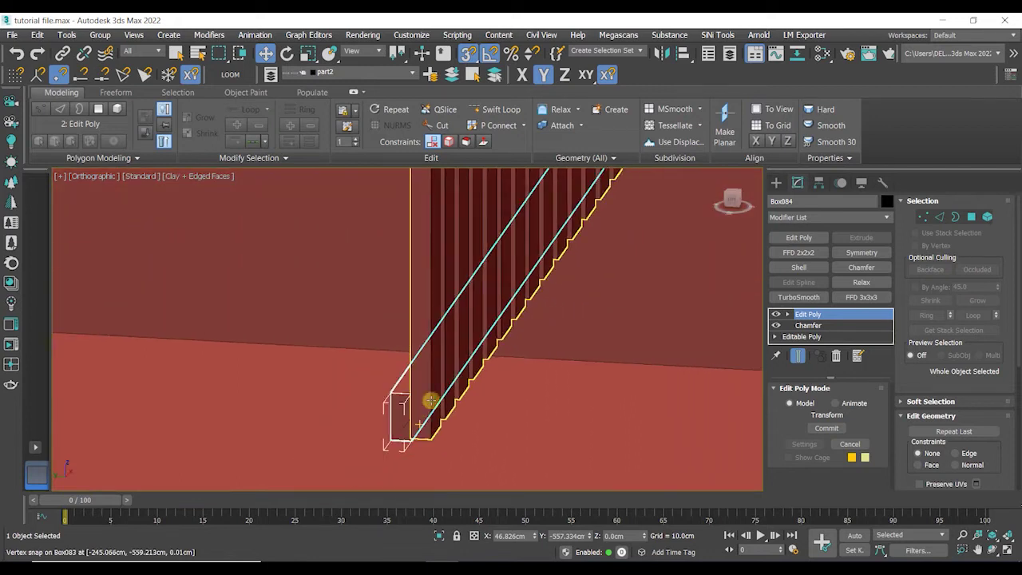
scroll(493, 322, down, 4)
alt+middle_drag(484, 346, 570, 183)
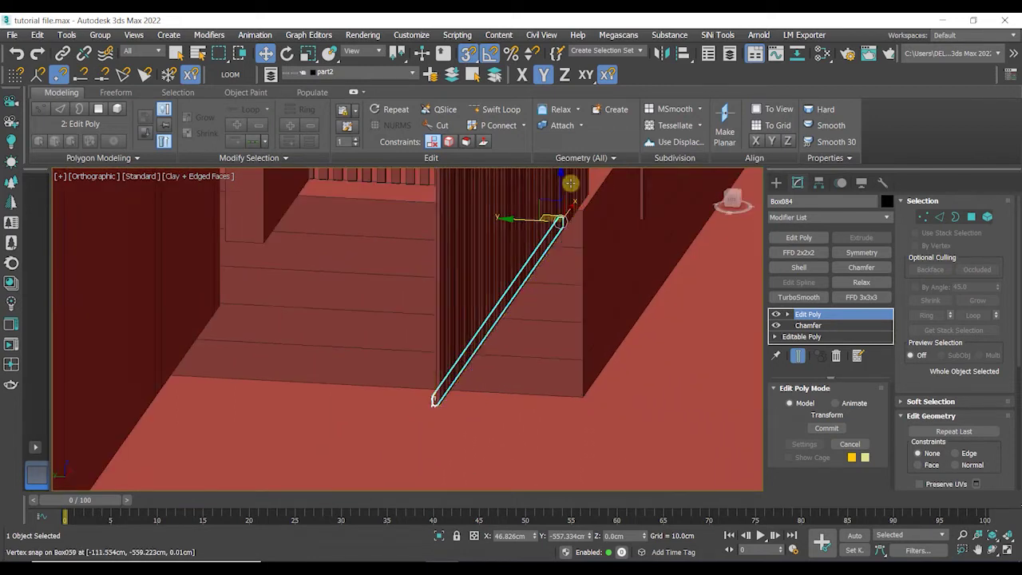
Lock the selection, snap the horizontal slat upward along Z to the bottom level of the vertical slats, and unlock it
click(559, 177)
click(456, 536)
scroll(439, 403, up, 5)
scroll(455, 432, up, 2)
middle_drag(455, 432, 428, 321)
drag(444, 414, 435, 377)
scroll(436, 377, down, 8)
middle_drag(439, 359, 392, 413)
alt+middle_drag(441, 364, 455, 511)
click(458, 536)
Shift the horizontal slat slightly along negative Y and snap it flush against the vertical slats at Y -558.605 cm
drag(378, 204, 380, 205)
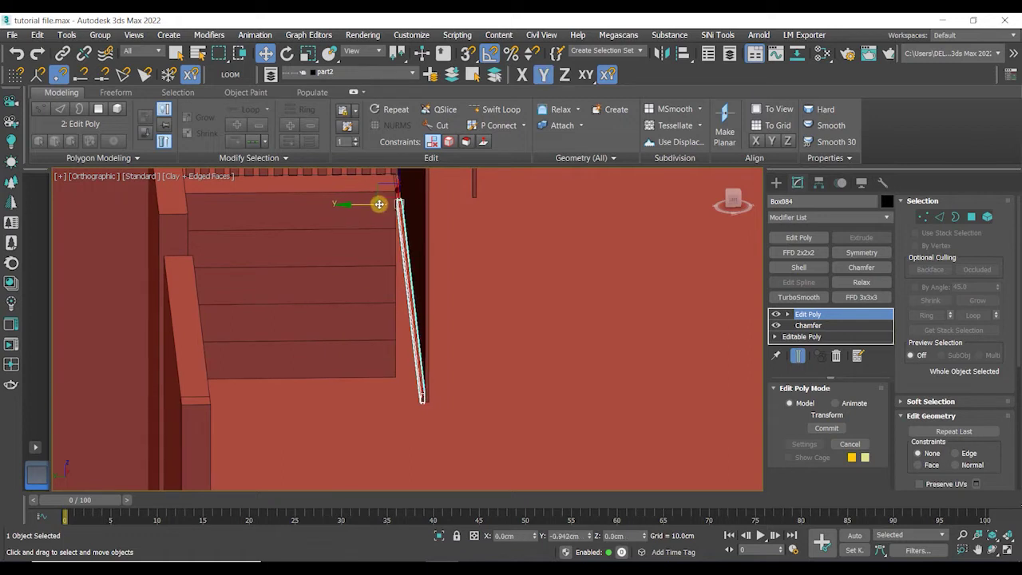
scroll(428, 404, up, 9)
drag(430, 387, 432, 387)
scroll(443, 384, down, 2)
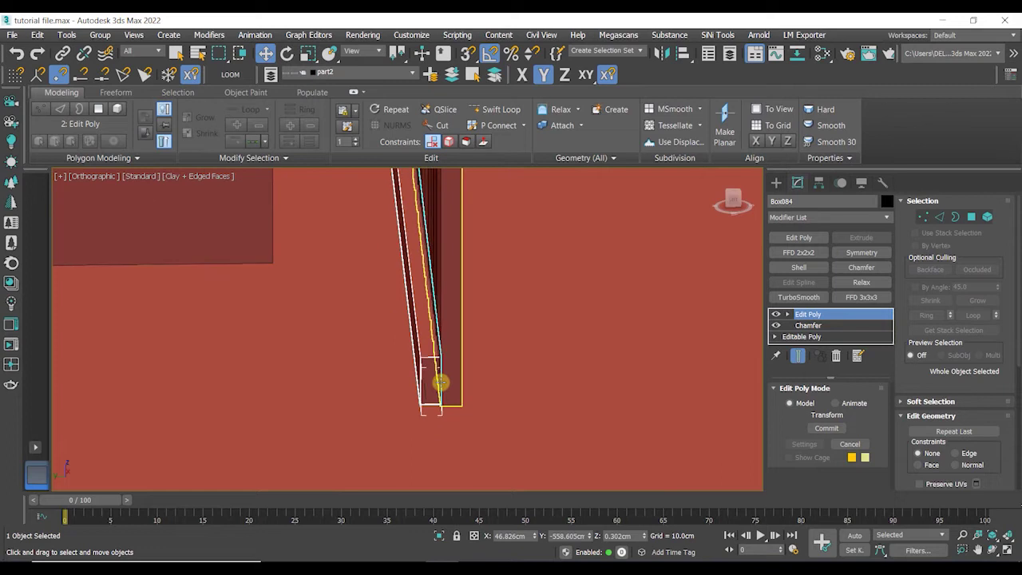
scroll(441, 382, up, 8)
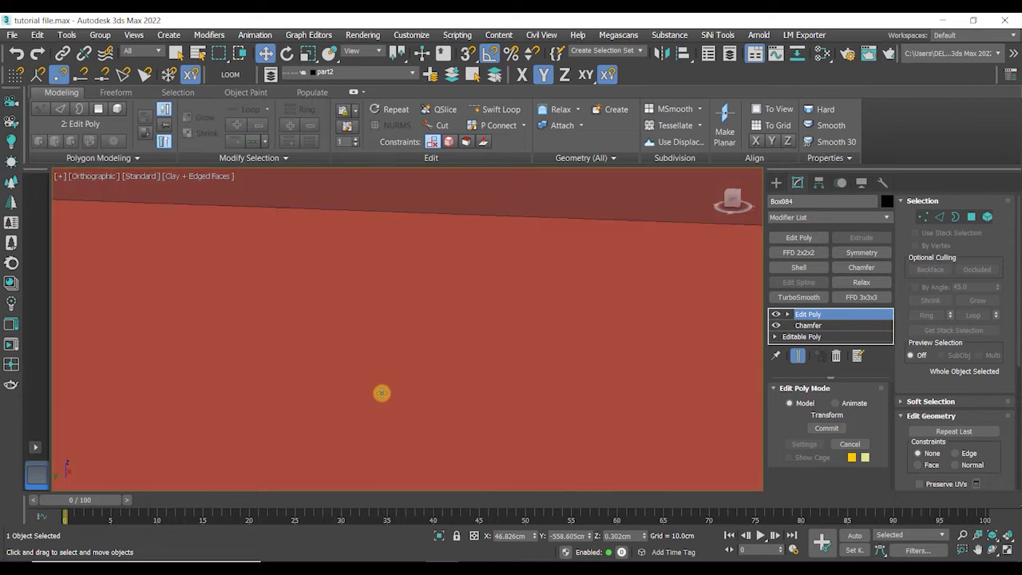
Isolate the horizontal slat together with the vertical slat group it sits against
scroll(381, 393, down, 8)
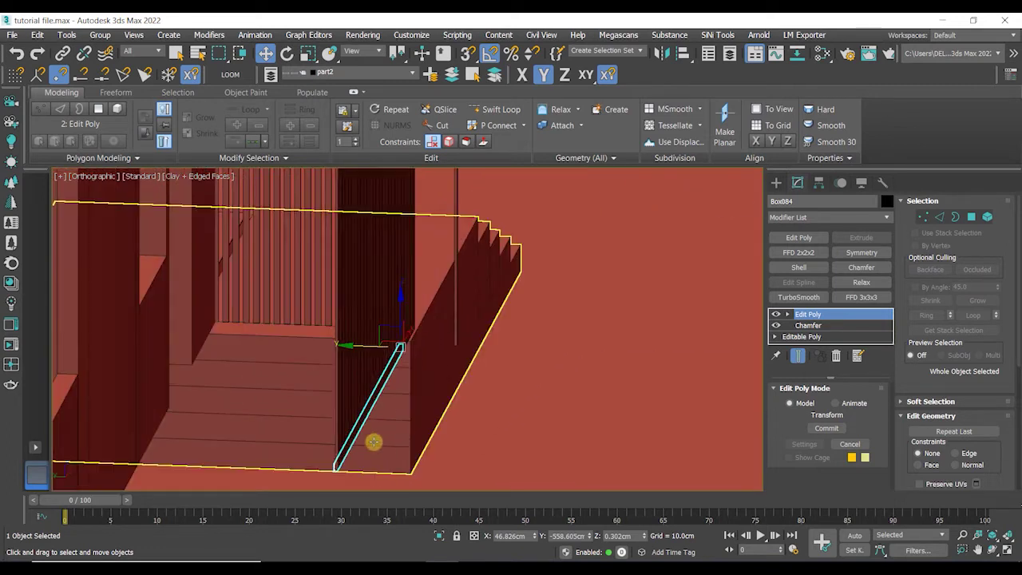
scroll(374, 441, up, 5)
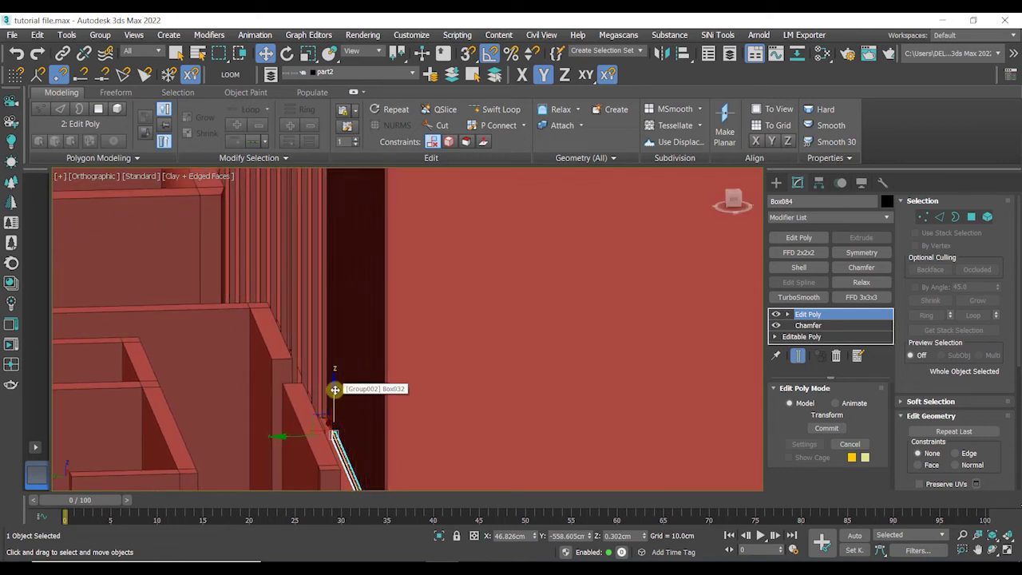
scroll(344, 376, down, 4)
ctrl+click(358, 360)
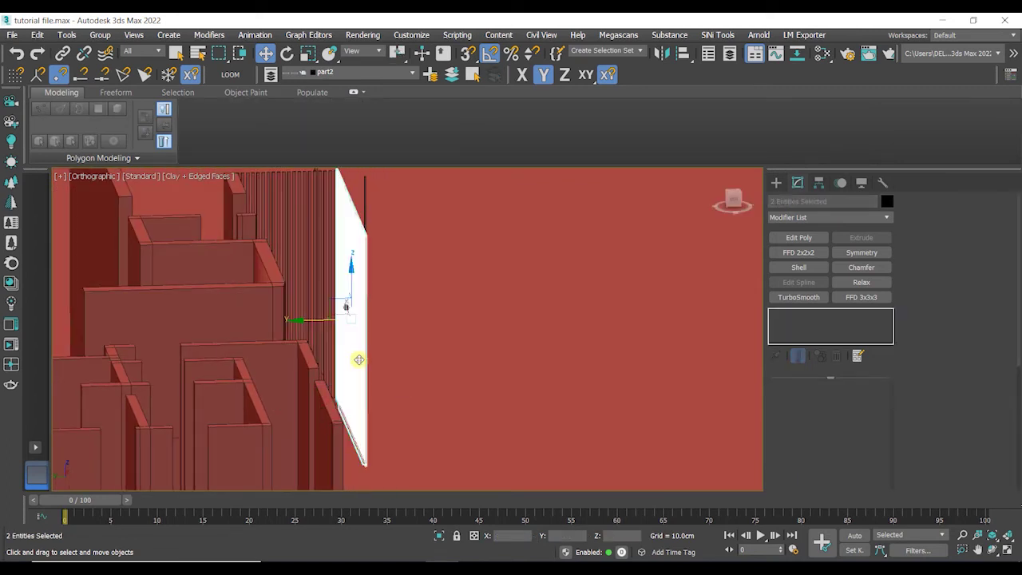
click(441, 535)
click(454, 396)
alt+middle_drag(453, 405, 487, 421)
Extend the horizontal slat along X by snapping its short end's vertices to the outer edge of the vertical slat screen
scroll(479, 423, up, 5)
click(474, 413)
mouse_move(417, 421)
middle_down()
mouse_move(435, 426)
mouse_move(415, 426)
middle_up()
key(1)
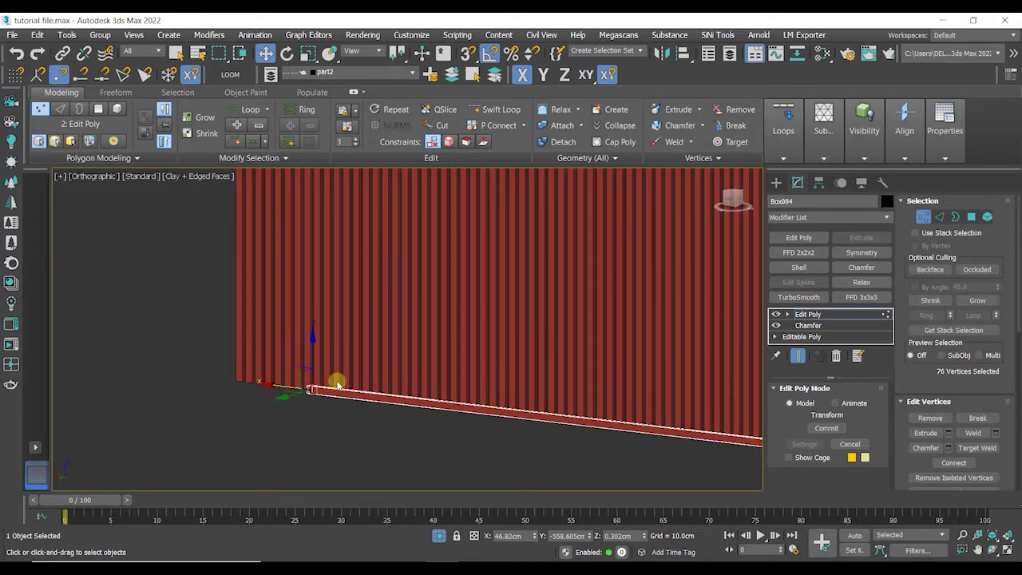
drag(283, 384, 245, 382)
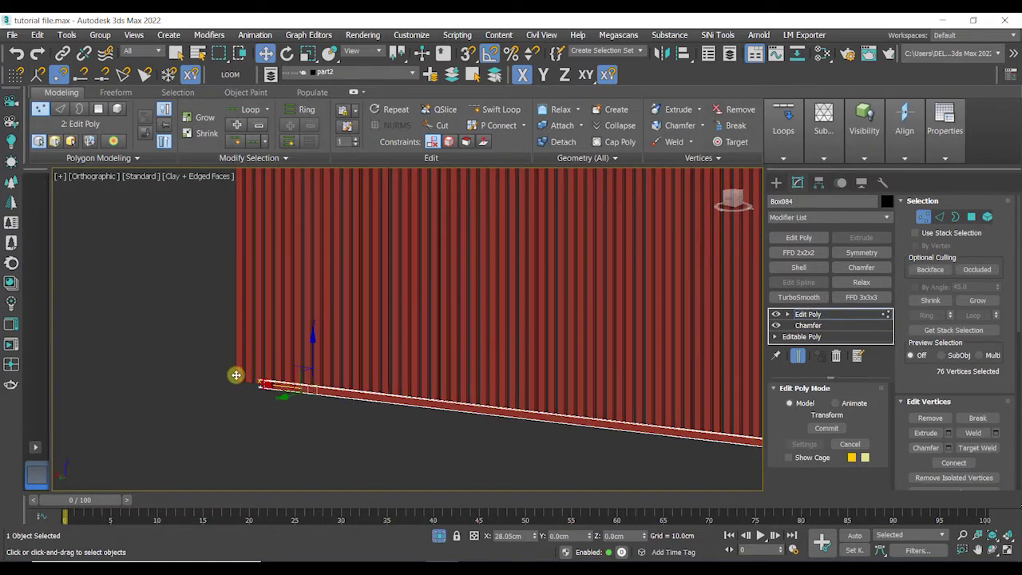
scroll(221, 377, up, 2)
key(s)
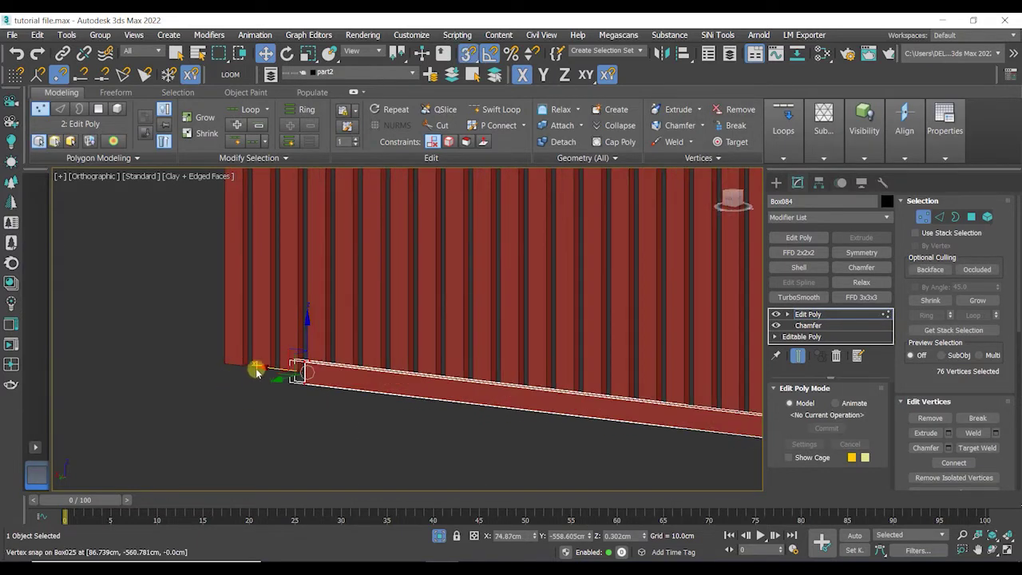
drag(268, 369, 226, 365)
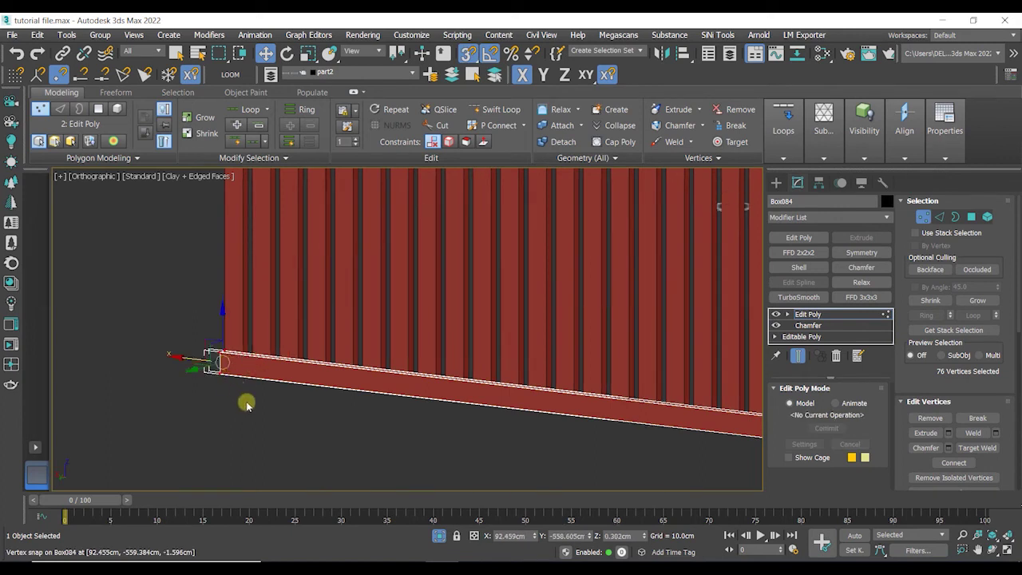
key(1)
Snap the vertices at the horizontal slat's opposite end along X to the last vertical slat's edge, and exit vertex editing
click(259, 430)
scroll(341, 442, down, 2)
middle_drag(340, 443, 168, 401)
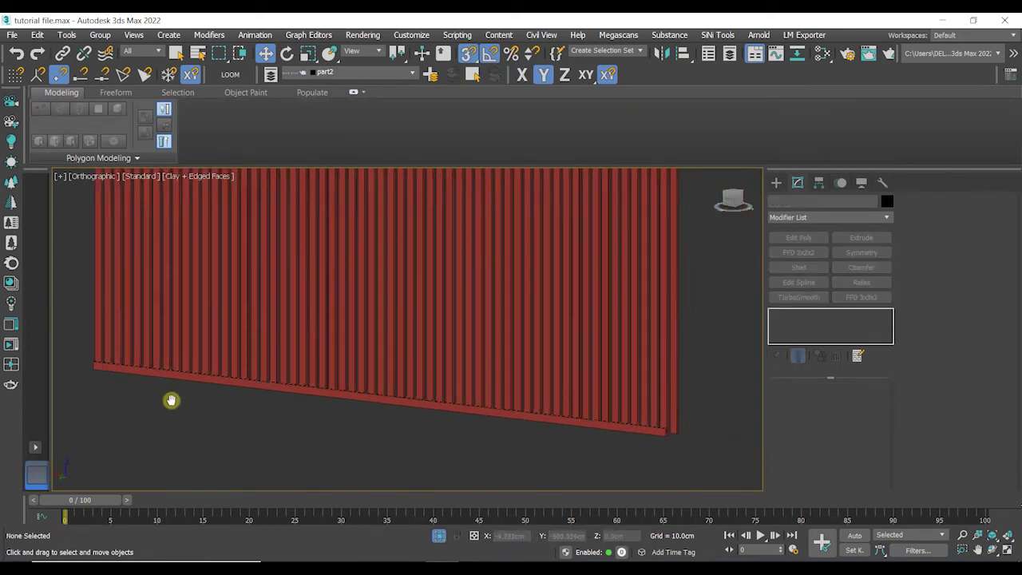
click(628, 424)
drag(607, 426, 655, 429)
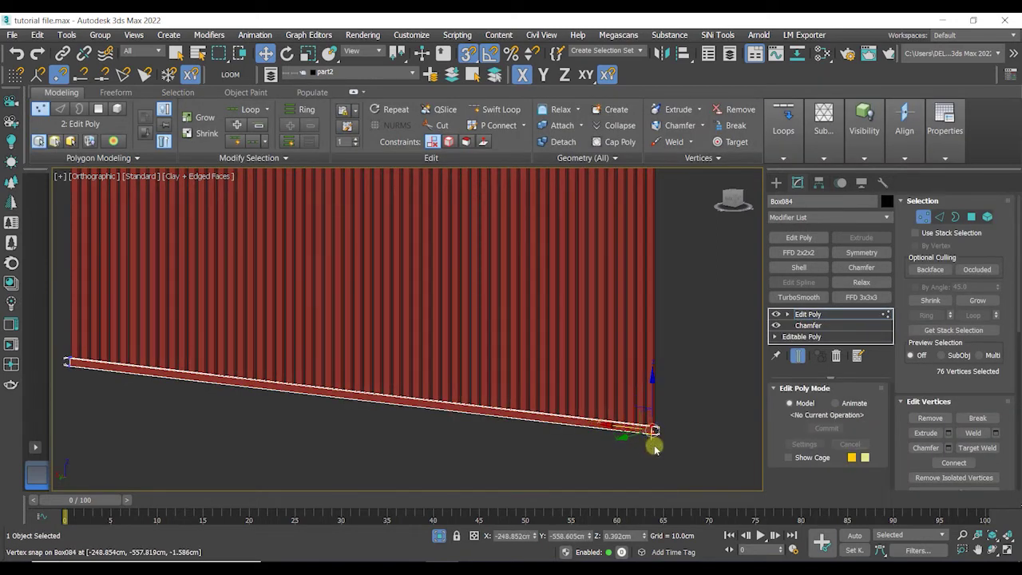
key(1)
Try cloning the horizontal slat upward as four instances spaced about 62 cm along Z, and undo the cloning
scroll(551, 435, down, 3)
alt+middle_drag(505, 437, 476, 451)
shift+drag(365, 337, 364, 305)
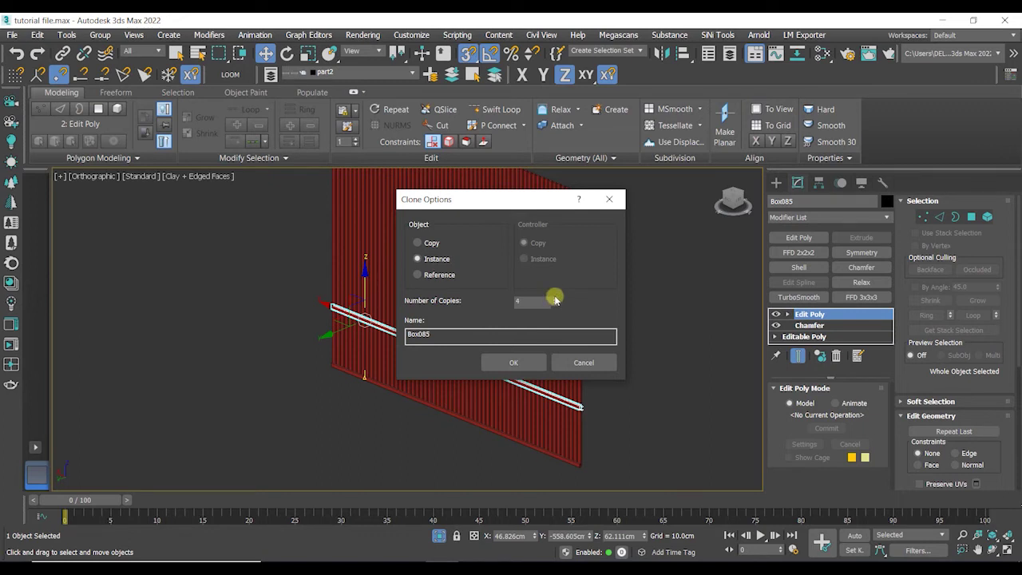
click(519, 362)
mouse_move(600, 347)
middle_down()
mouse_move(622, 360)
mouse_move(523, 304)
mouse_move(607, 308)
mouse_move(593, 280)
mouse_move(594, 291)
middle_up()
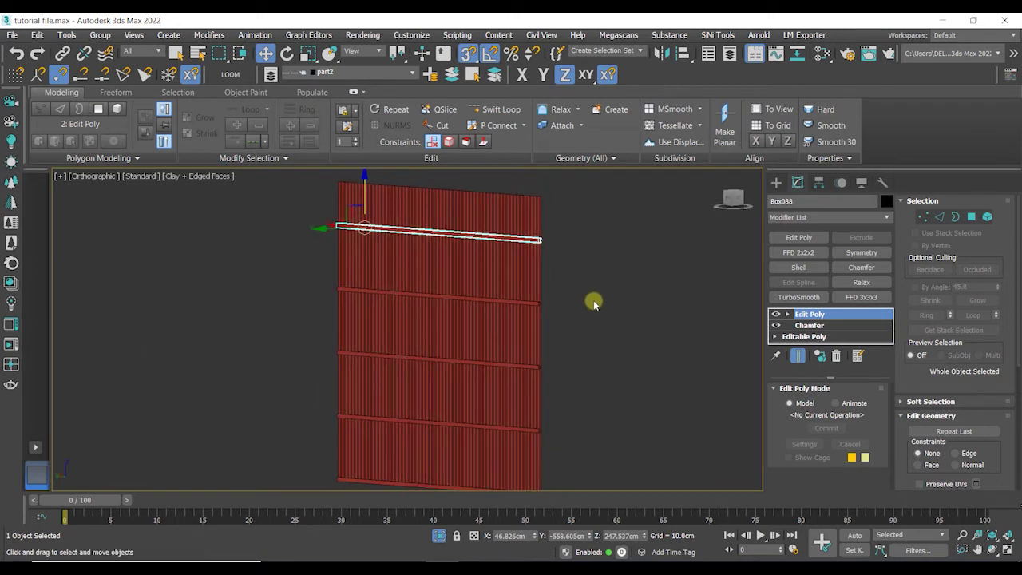
key(ctrl+z)
Start an Array of the bottom horizontal slat with Instance objects and a 1D count of 4, with preview enabled
mouse_move(593, 300)
alt+middle_down()
mouse_move(594, 331)
mouse_move(607, 331)
mouse_move(568, 274)
alt+middle_up()
click(69, 35)
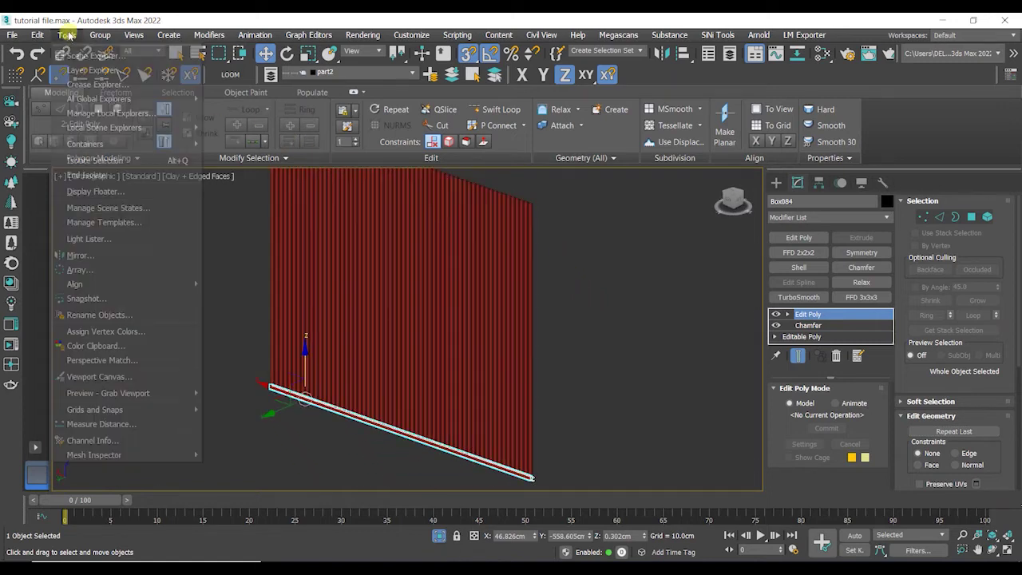
click(80, 270)
drag(457, 150, 676, 100)
click(960, 302)
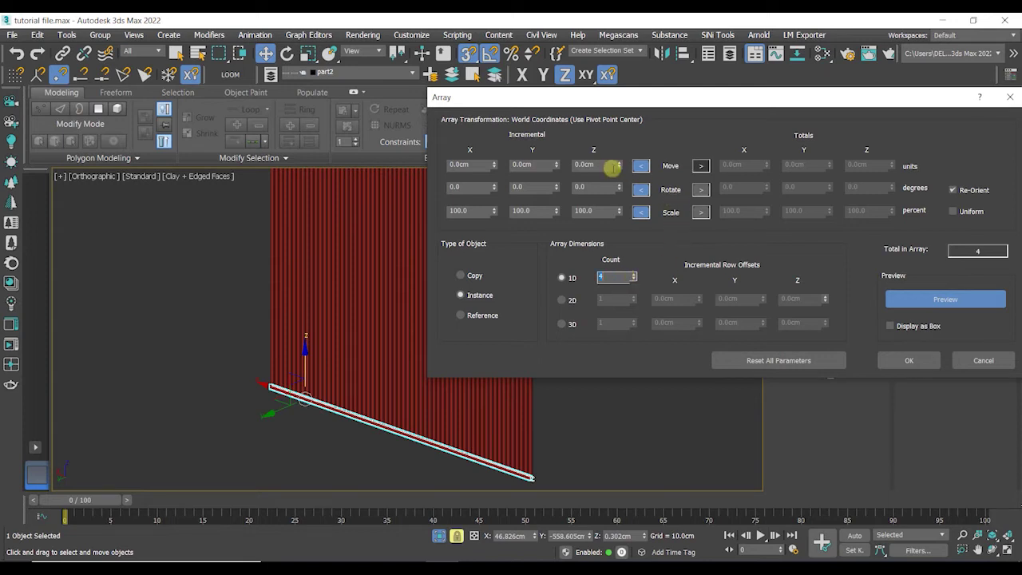
Set the array's incremental Z move to 96 cm so the slats reach the screen's upper edge, and create the array
drag(620, 165, 625, 141)
drag(629, 182, 626, 214)
middle_drag(586, 397, 519, 491)
drag(619, 164, 619, 158)
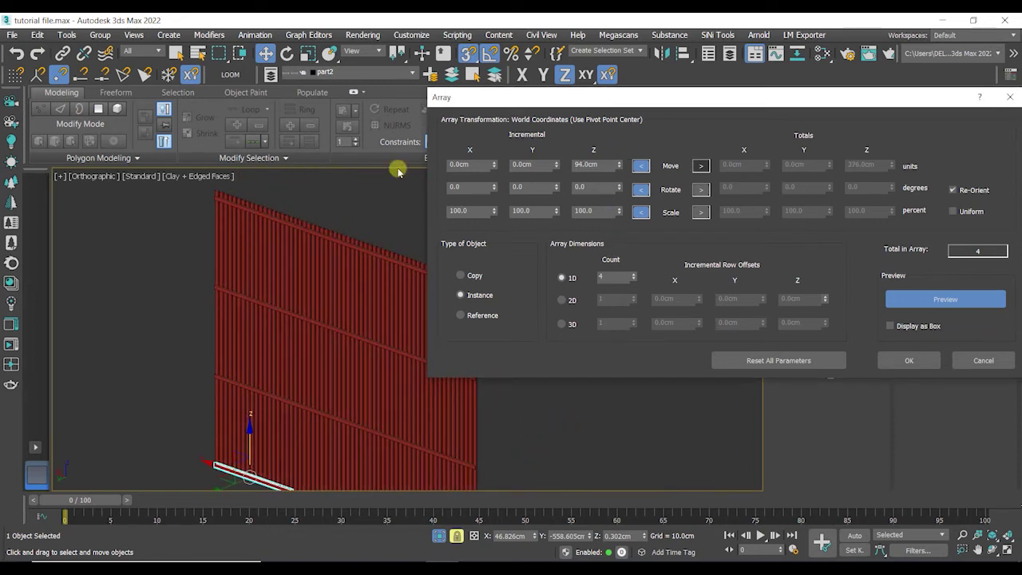
scroll(226, 200, up, 5)
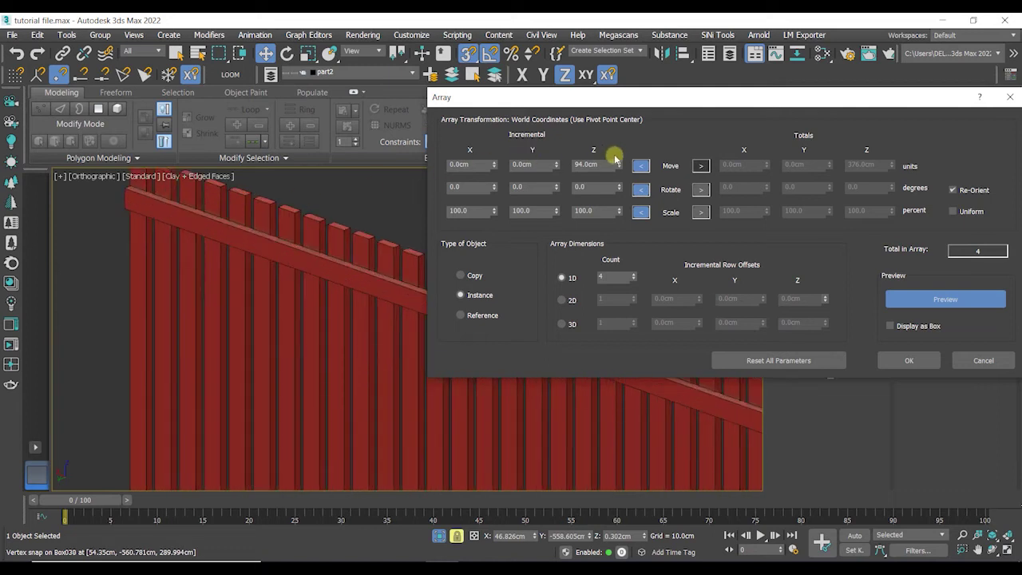
click(618, 162)
scroll(403, 245, down, 8)
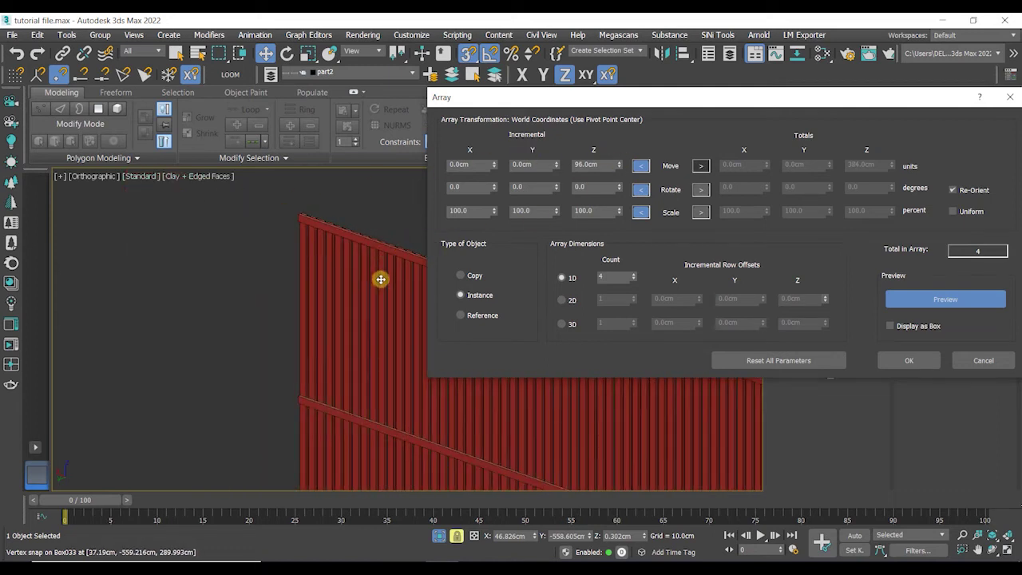
alt+middle_drag(333, 375, 339, 370)
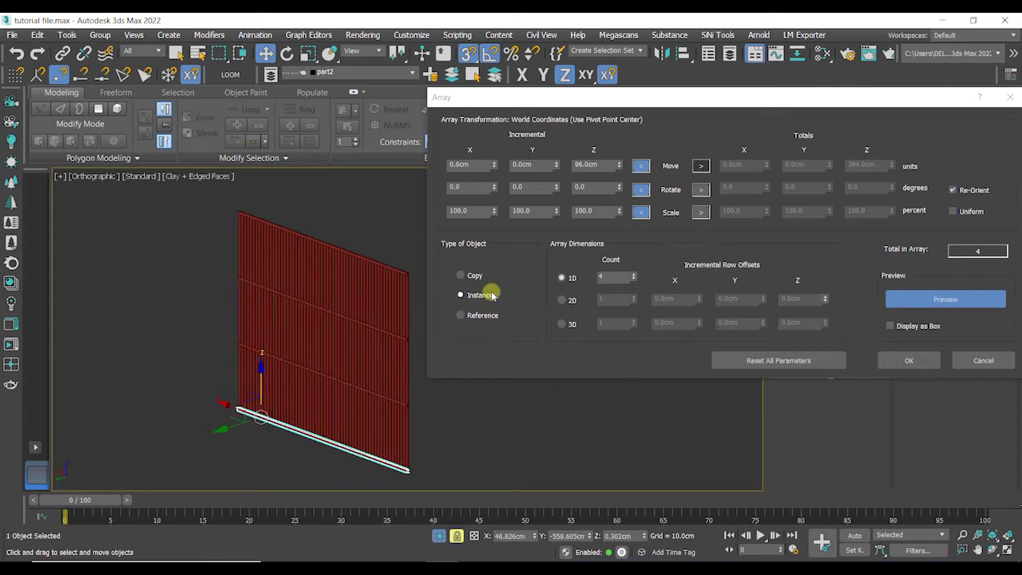
click(909, 361)
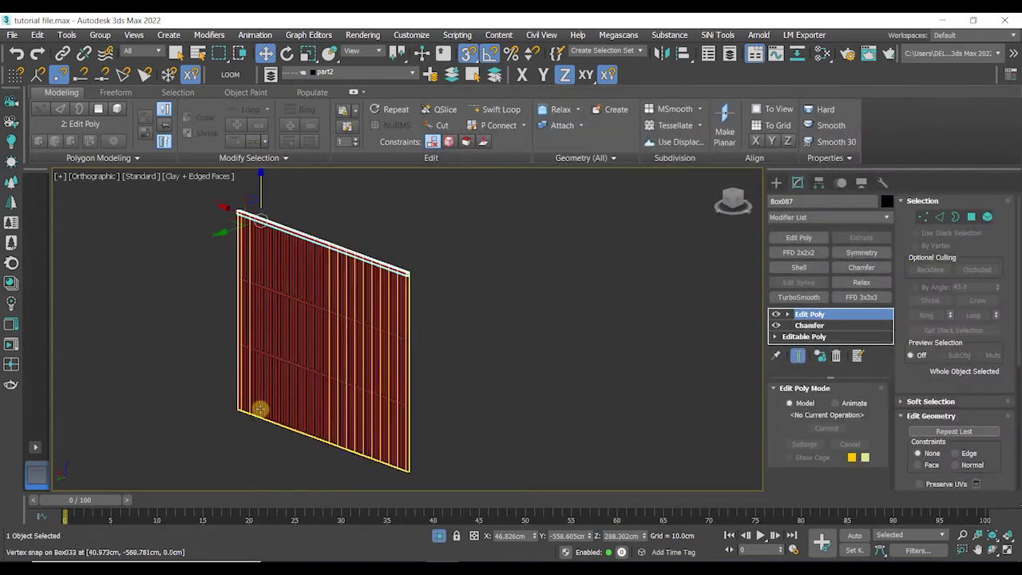
Exit isolation, select the screen's two vertical slat groups, and isolate only those two groups
alt+middle_drag(238, 458, 231, 456)
click(441, 537)
click(391, 261)
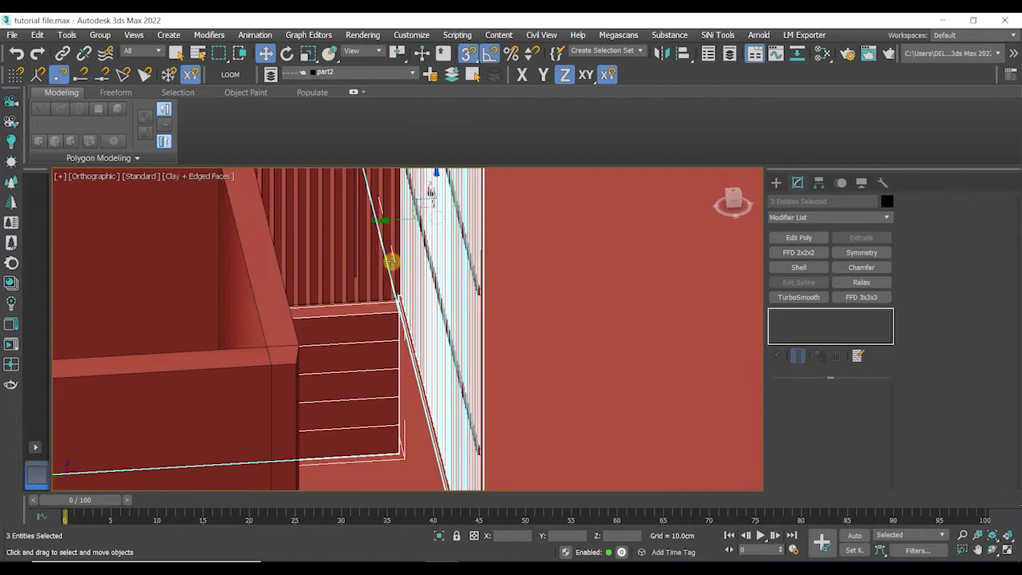
click(375, 279)
ctrl+click(413, 316)
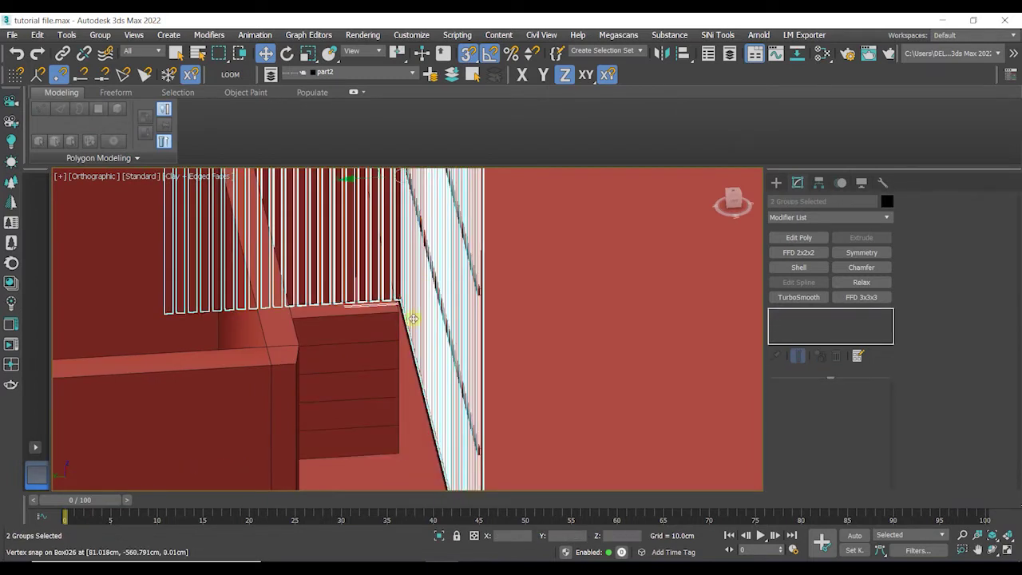
click(437, 536)
alt+middle_drag(408, 399, 434, 402)
click(415, 373)
scroll(415, 373, up, 6)
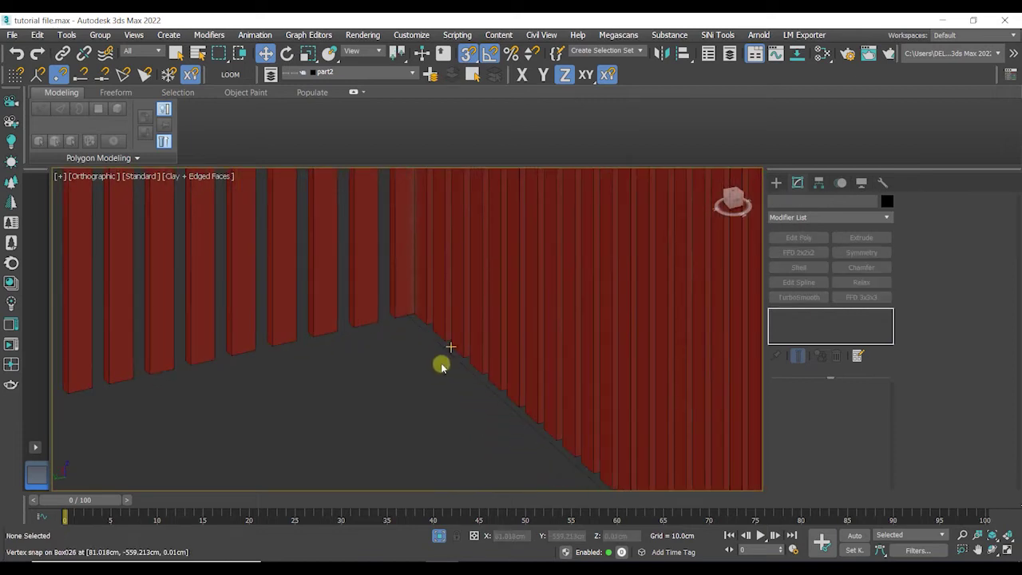
Isolate both vertical slat groups together with the bottom horizontal slat for editing at their shared corner
click(438, 535)
click(435, 352)
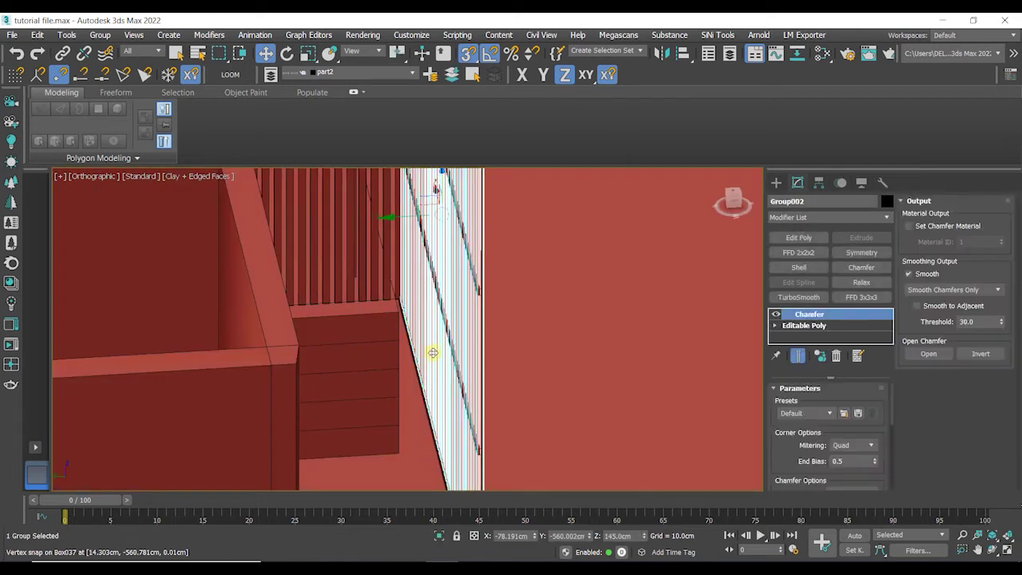
ctrl+click(371, 259)
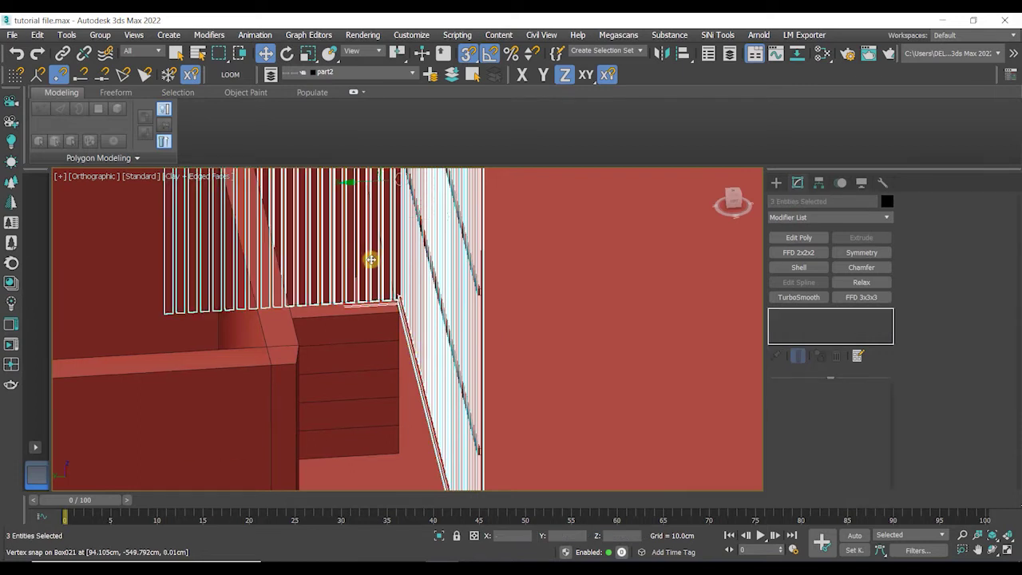
click(440, 536)
click(399, 407)
alt+middle_drag(399, 407, 438, 392)
scroll(404, 378, up, 10)
scroll(328, 345, up, 4)
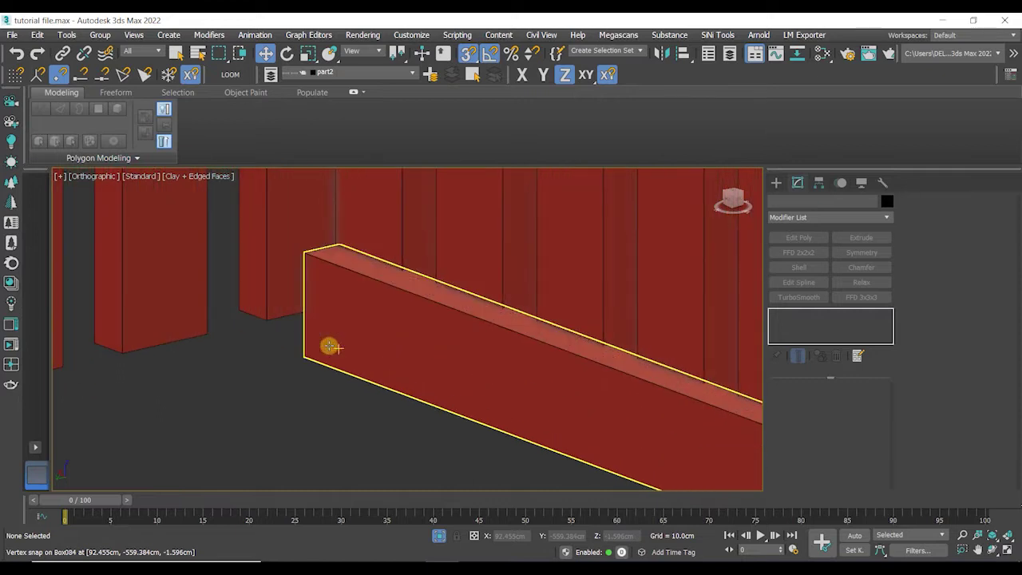
Select the outer long face of the bottom horizontal slat as a polygon and activate Slice Plane on it
click(330, 347)
key(4)
click(331, 345)
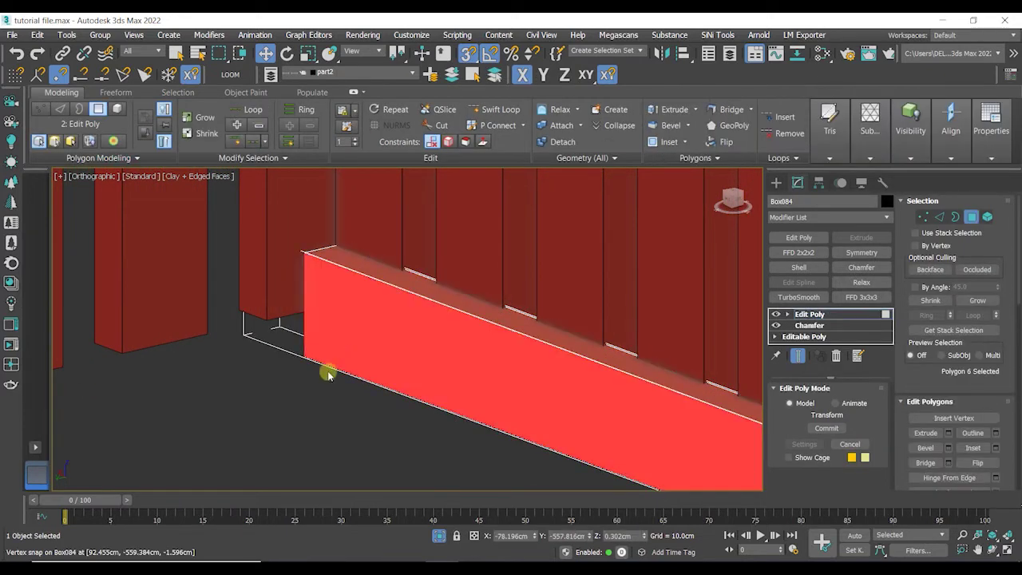
scroll(330, 371, down, 5)
middle_drag(345, 403, 372, 358)
scroll(313, 370, down, 2)
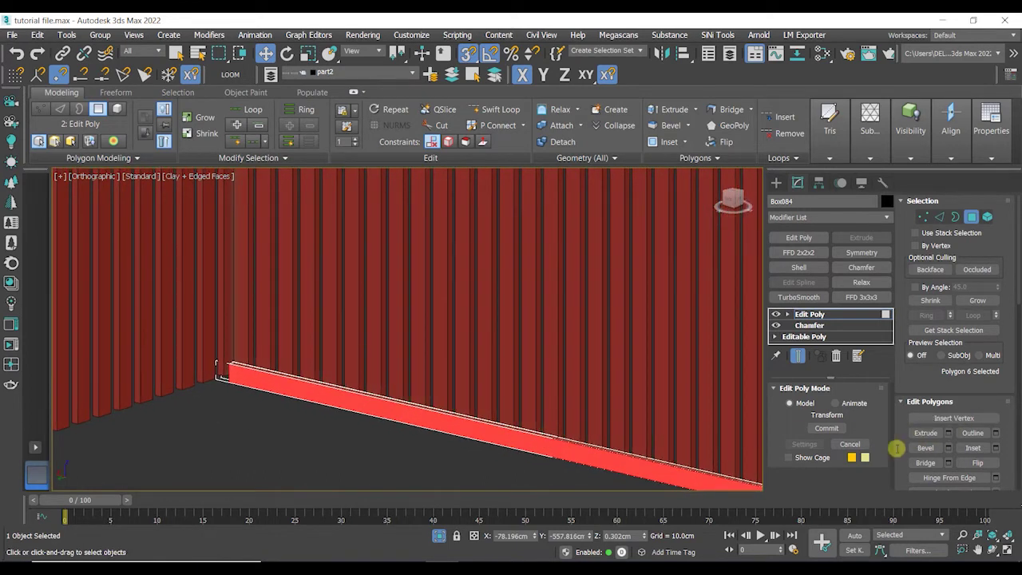
scroll(897, 448, down, 6)
scroll(902, 435, down, 3)
click(939, 369)
Position the slice plane upright across the slat near its corner end, at about X 90.9 cm
scroll(423, 419, down, 8)
scroll(443, 433, up, 3)
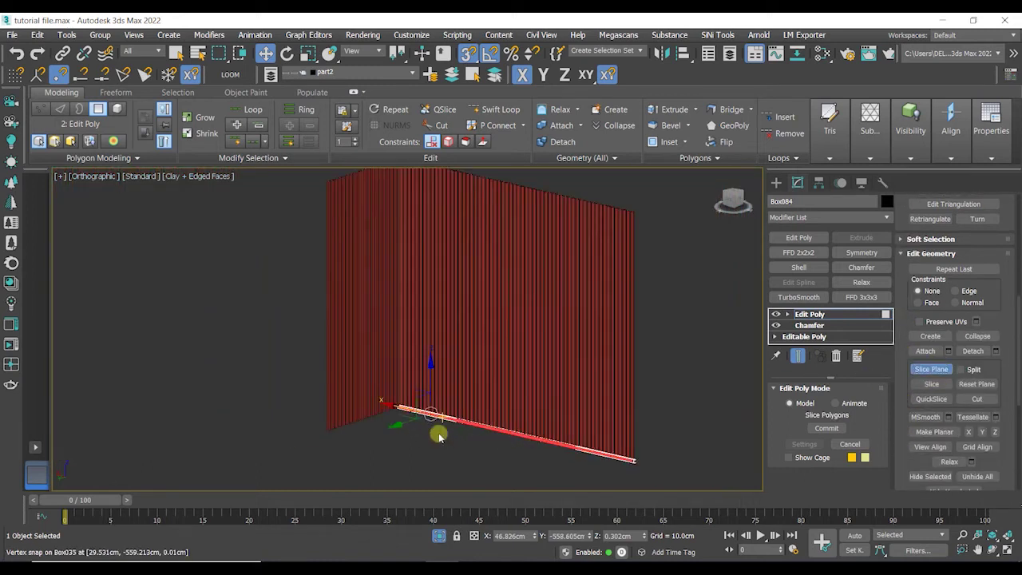
scroll(439, 435, up, 4)
scroll(416, 375, up, 5)
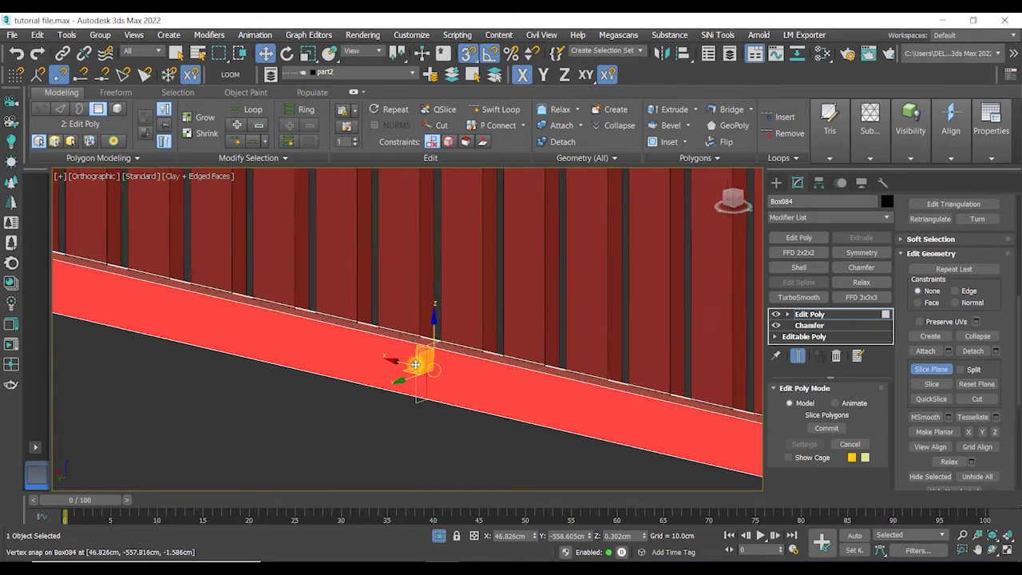
drag(445, 366, 294, 347)
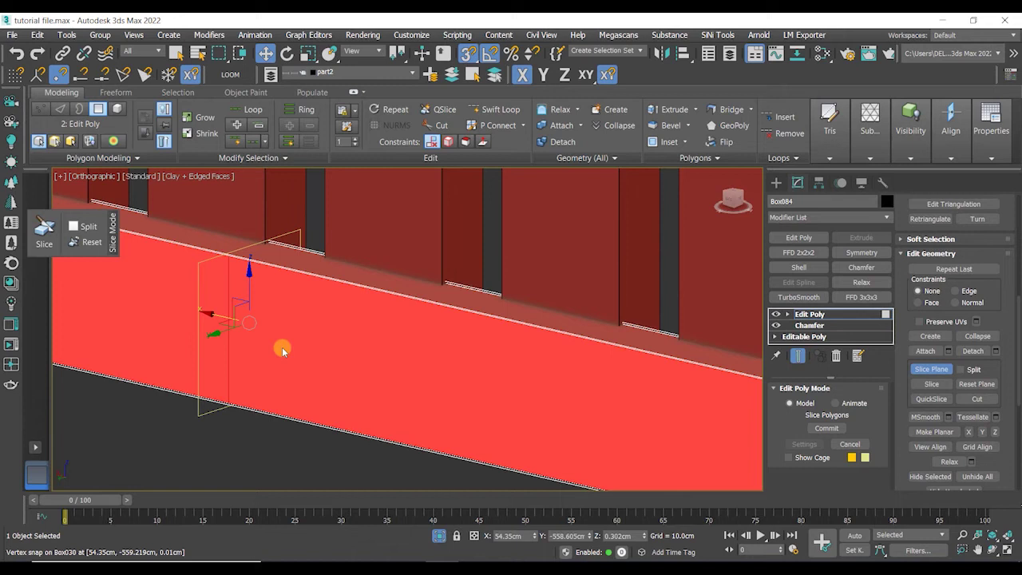
key(e)
drag(267, 287, 283, 270)
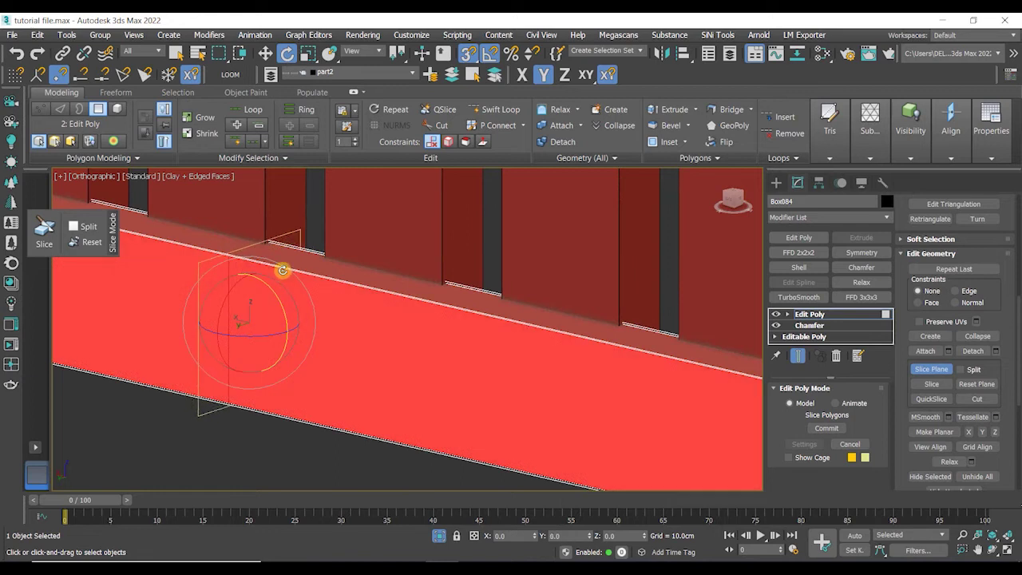
key(w)
scroll(210, 400, down, 3)
middle_drag(208, 406, 498, 409)
drag(439, 358, 226, 321)
scroll(230, 315, up, 3)
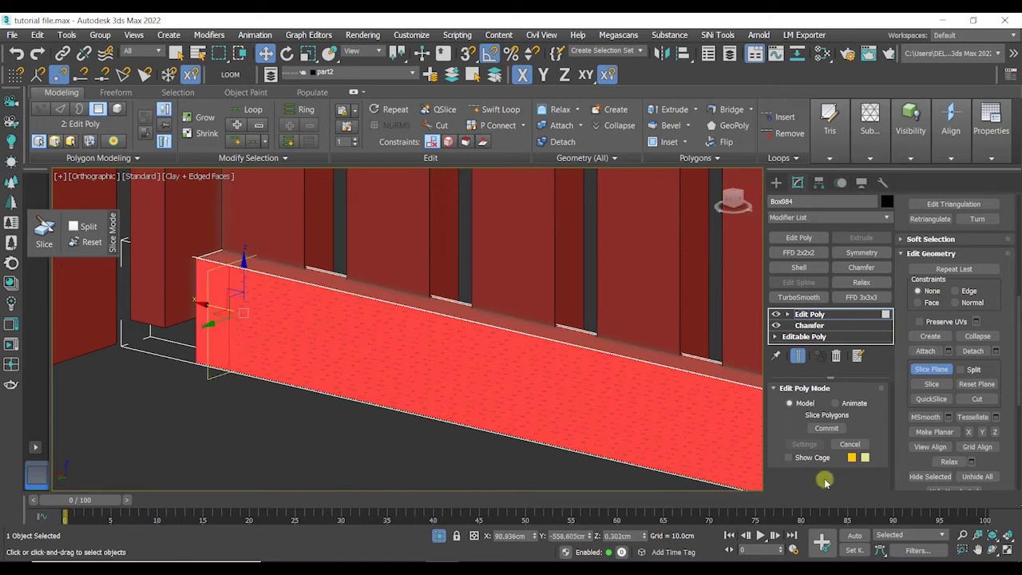
Slice the long face at the plane and select the narrow polygon at the slat's corner end
click(931, 383)
click(250, 422)
click(216, 308)
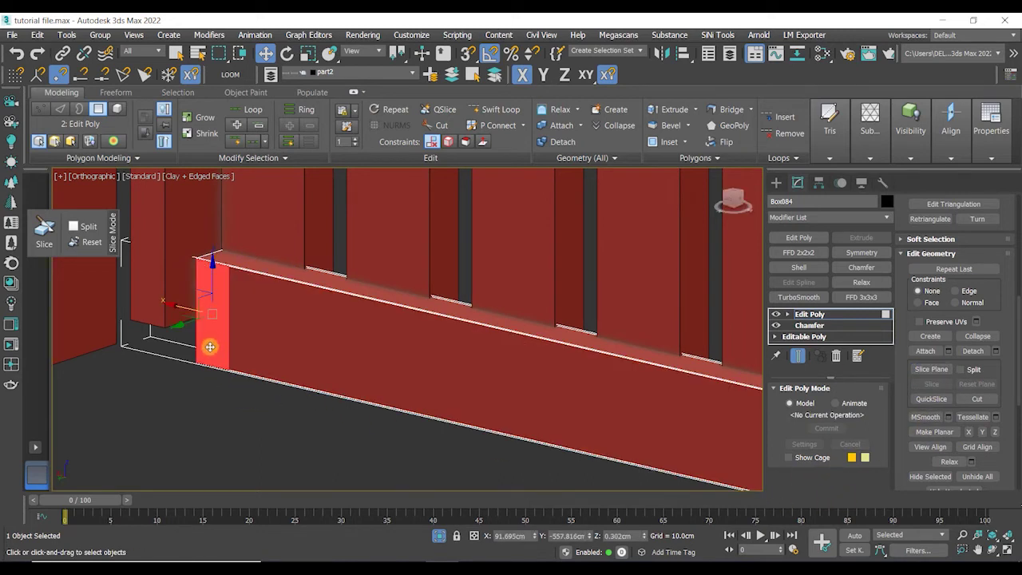
scroll(210, 367, down, 3)
alt+middle_drag(197, 394, 216, 414)
scroll(176, 410, down, 4)
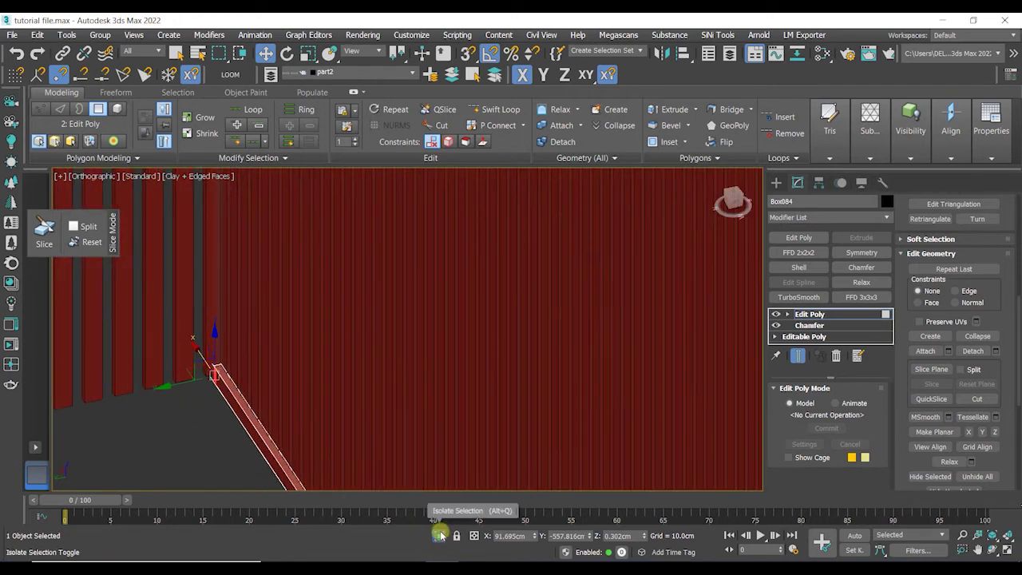
Exit isolation and pull the narrow polygon along Y to the last slat of the side group, at about Y -438 cm
click(440, 536)
scroll(344, 385, up, 3)
alt+middle_drag(350, 397, 368, 393)
scroll(387, 316, up, 2)
middle_drag(386, 317, 387, 401)
key(F6)
drag(384, 404, 247, 436)
drag(179, 452, 191, 452)
alt+middle_drag(208, 443, 184, 430)
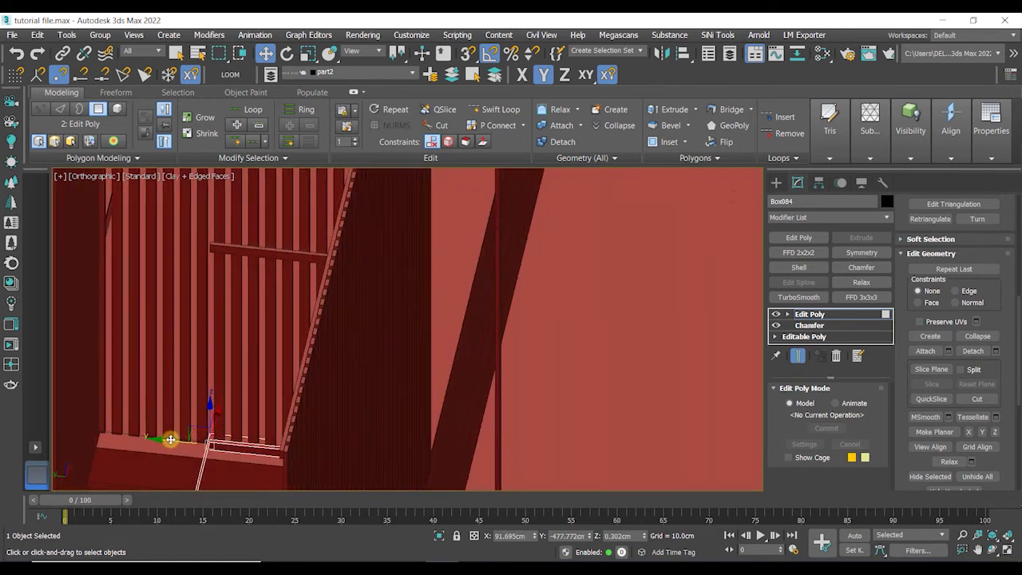
drag(173, 440, 109, 418)
Exit polygon editing, deselect the slat, and switch the viewport from Clay to shading that shows the material colours
scroll(121, 413, down, 4)
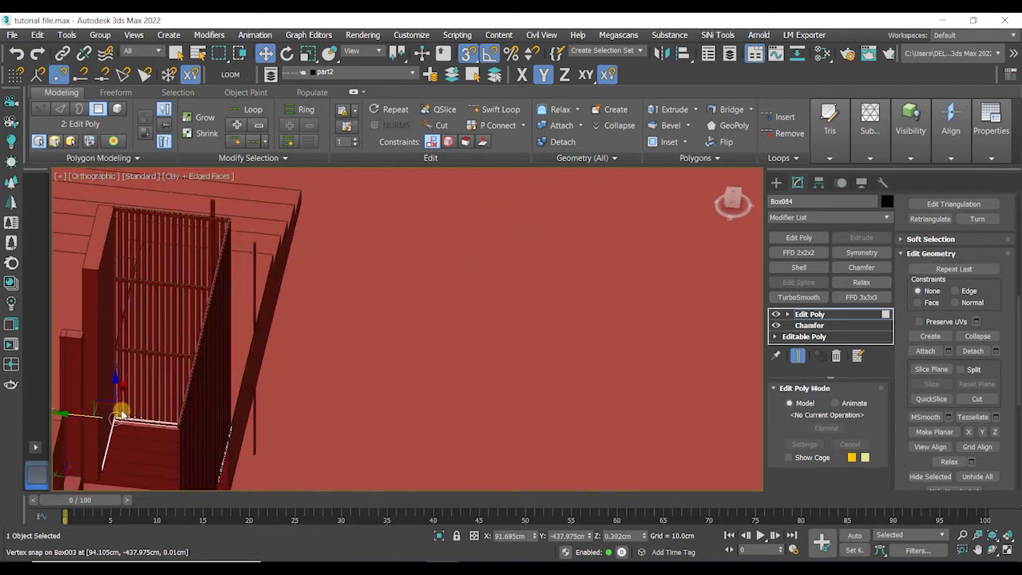
alt+middle_drag(157, 411, 388, 238)
scroll(404, 307, down, 4)
middle_drag(399, 321, 388, 354)
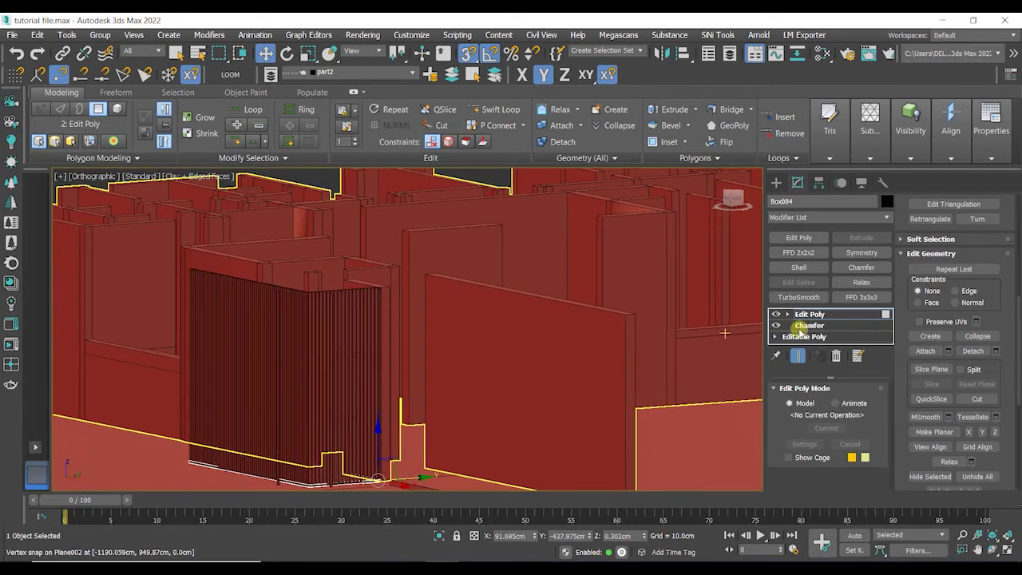
scroll(599, 327, down, 4)
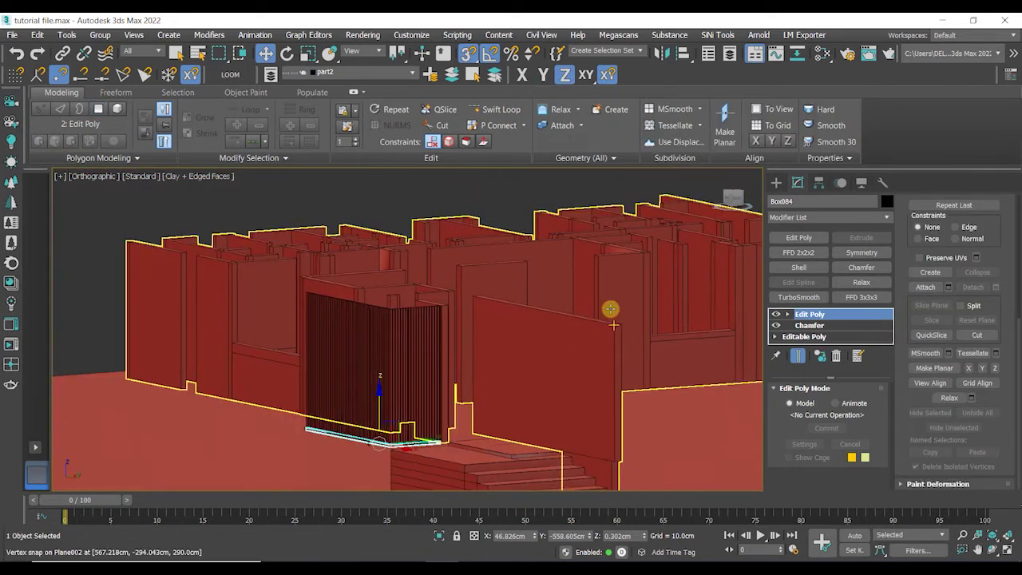
click(515, 196)
alt+middle_drag(515, 196, 506, 226)
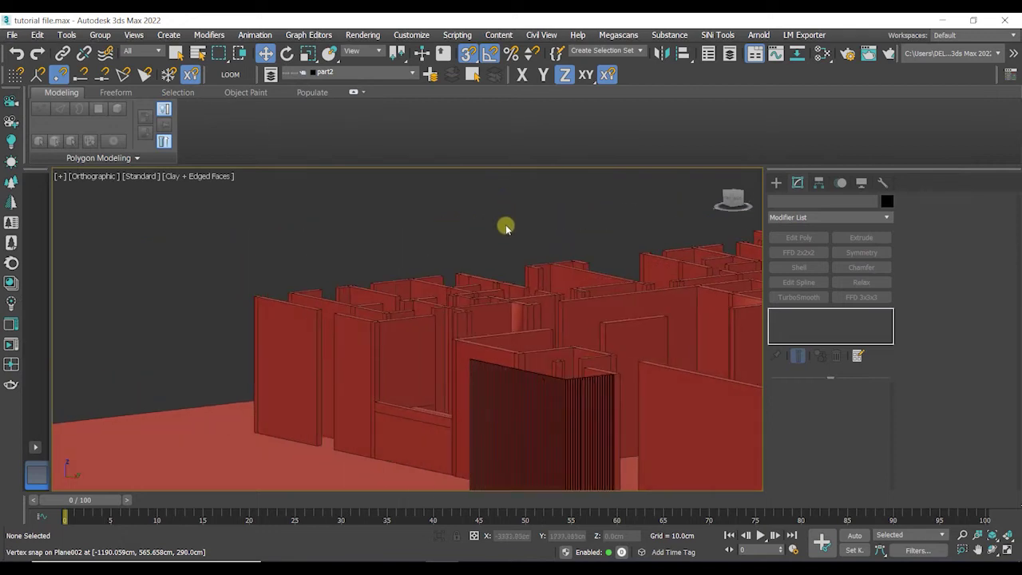
click(218, 179)
click(220, 190)
mouse_move(486, 434)
alt+middle_down()
mouse_move(574, 461)
mouse_move(691, 461)
mouse_move(689, 383)
mouse_move(545, 408)
mouse_move(484, 316)
alt+middle_up()
scroll(559, 406, up, 6)
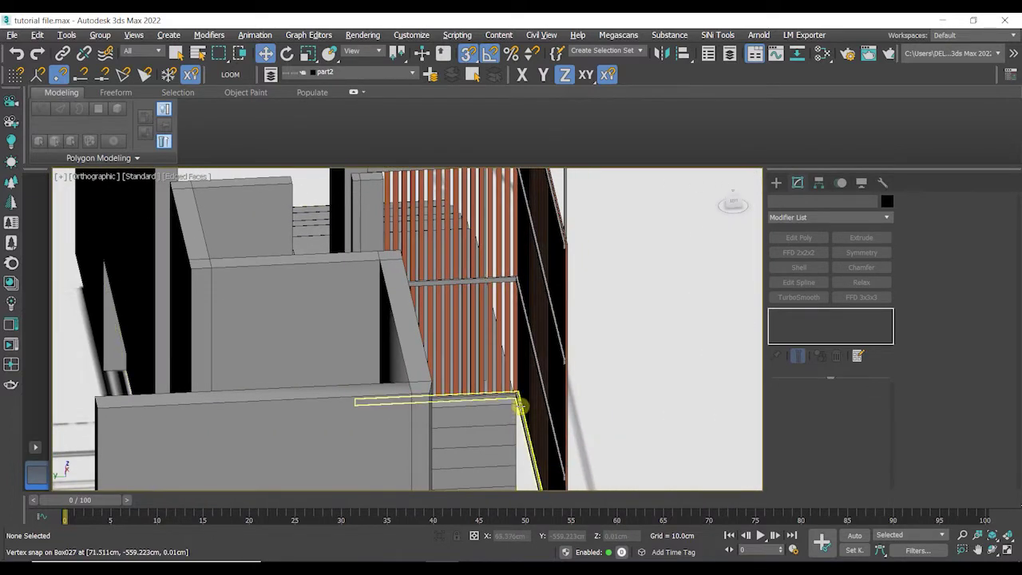
Assign the wood physical material to the bottom horizontal slat
click(519, 406)
key(m)
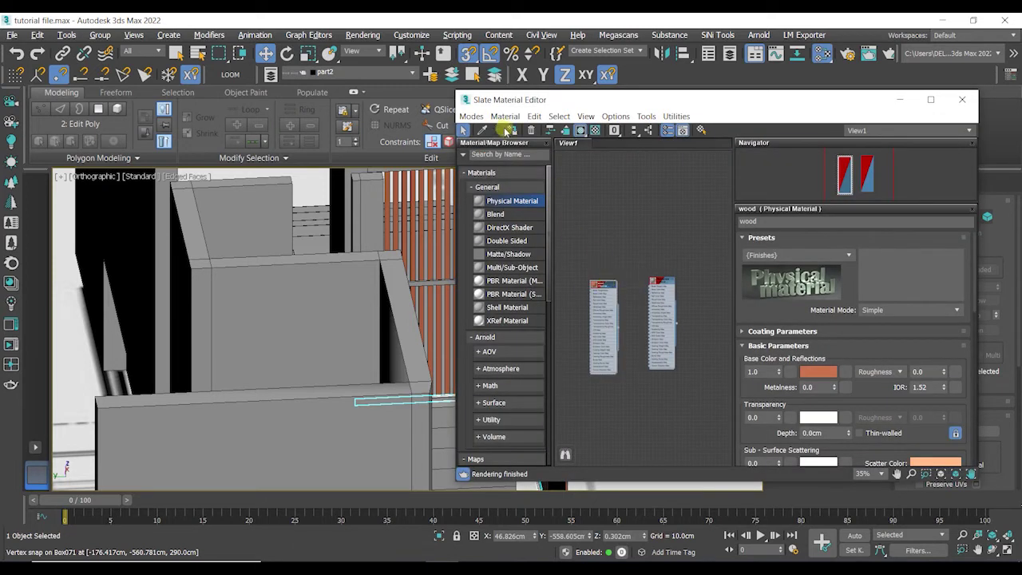
click(969, 103)
Select the three upper horizontal slats and assign the wood material to them
middle_drag(655, 210, 472, 382)
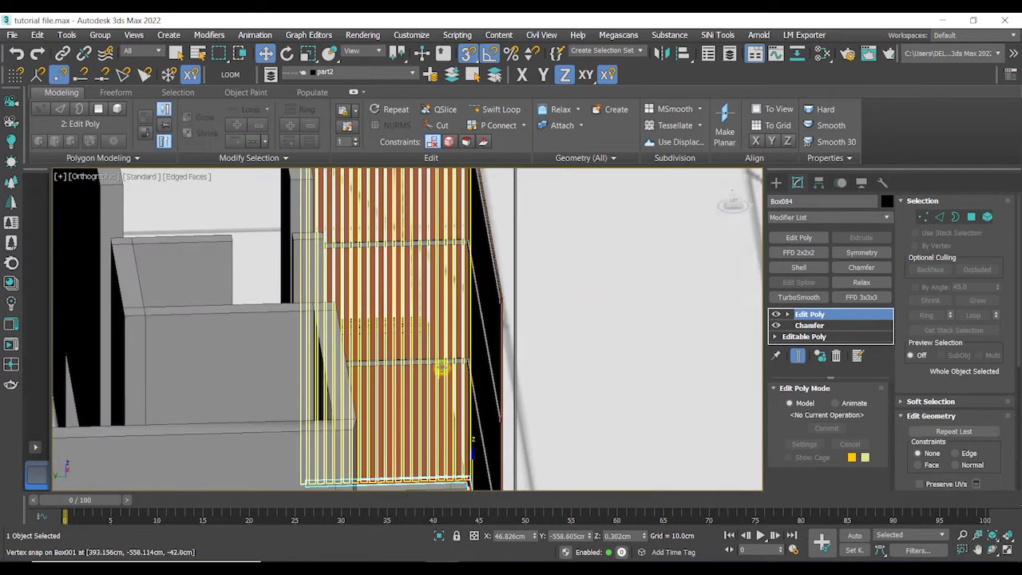
click(445, 364)
ctrl+click(415, 242)
middle_drag(415, 245, 381, 176)
ctrl+click(404, 183)
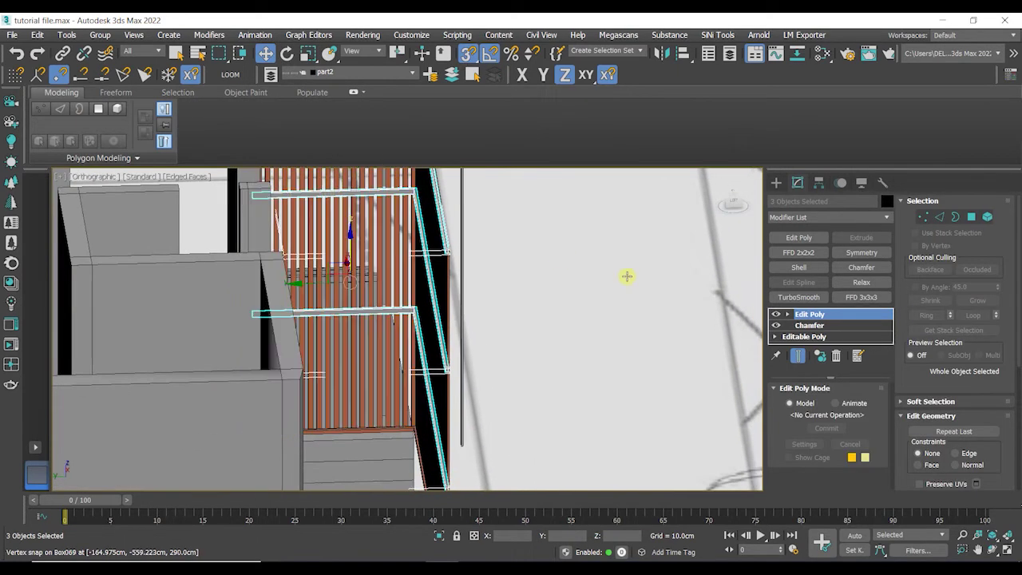
click(823, 53)
click(515, 132)
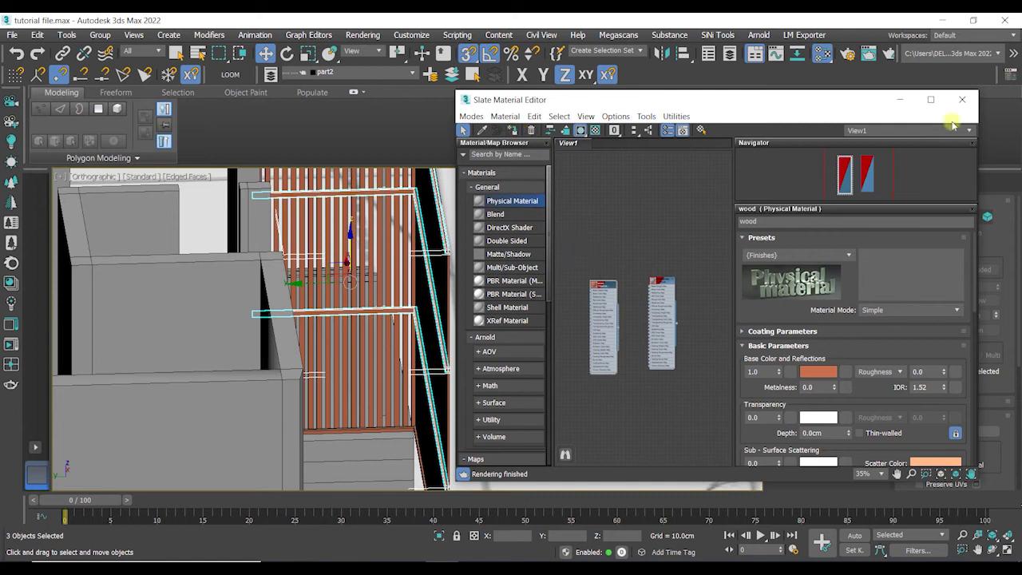
click(966, 102)
Delete the stray vertical slat standing at the short side of the slat screen
scroll(594, 308, down, 5)
alt+middle_drag(559, 347, 598, 301)
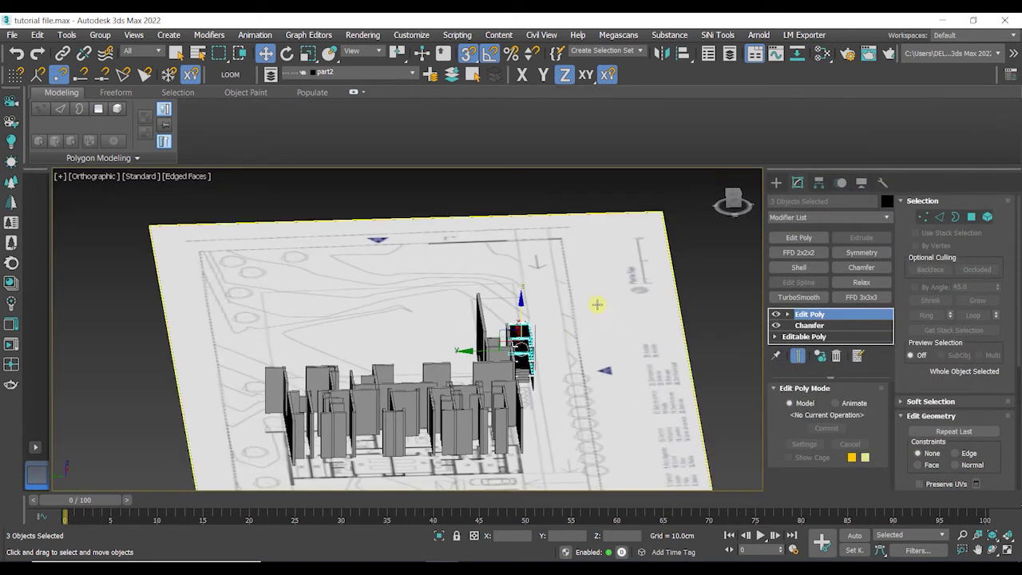
click(682, 261)
alt+middle_drag(681, 262, 492, 368)
scroll(571, 356, up, 8)
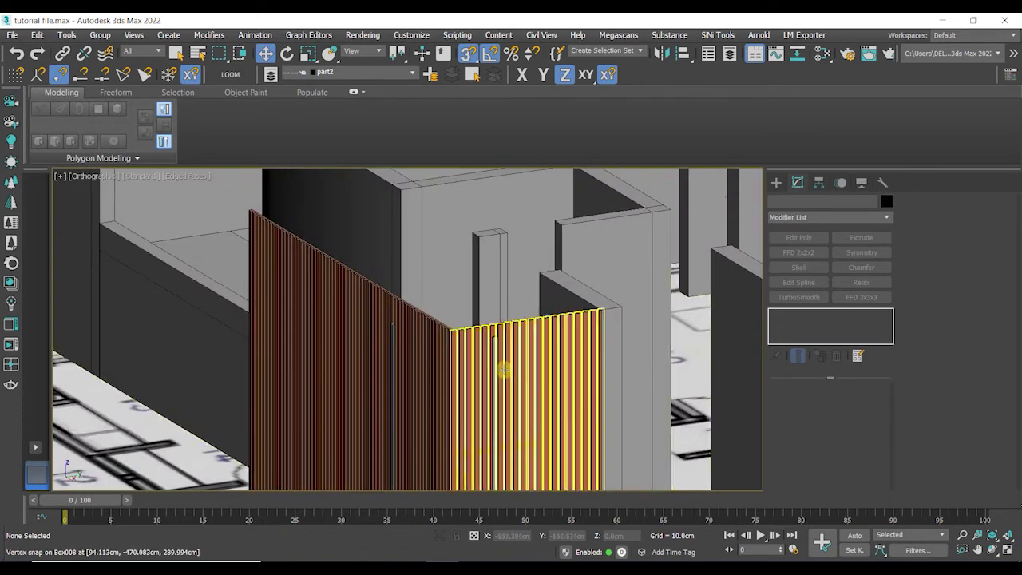
click(496, 359)
key(Delete)
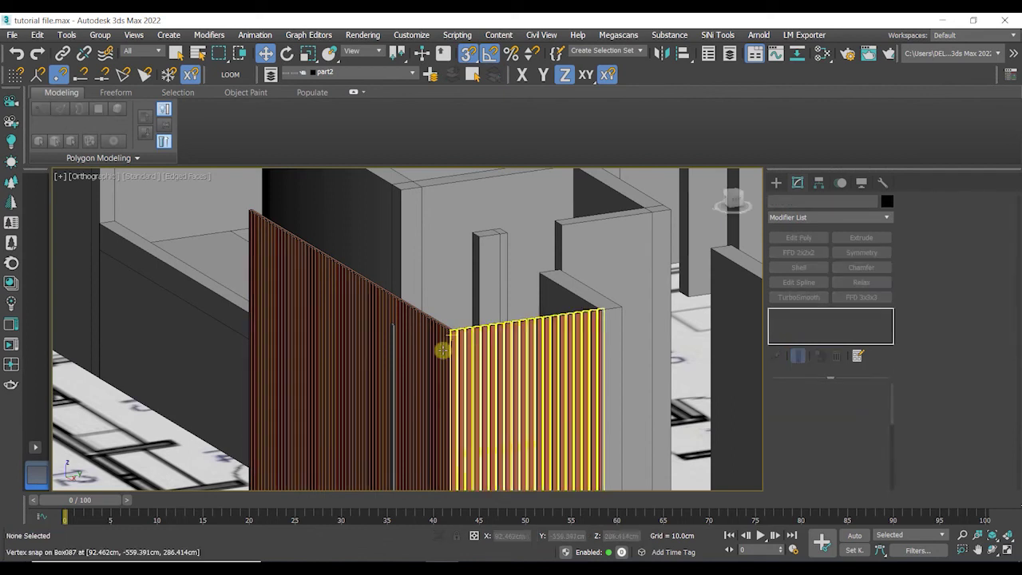
Move the stray vertical slat at the screen's long side along Y to about -525.9 cm, behind the screen, and deselect it
click(394, 354)
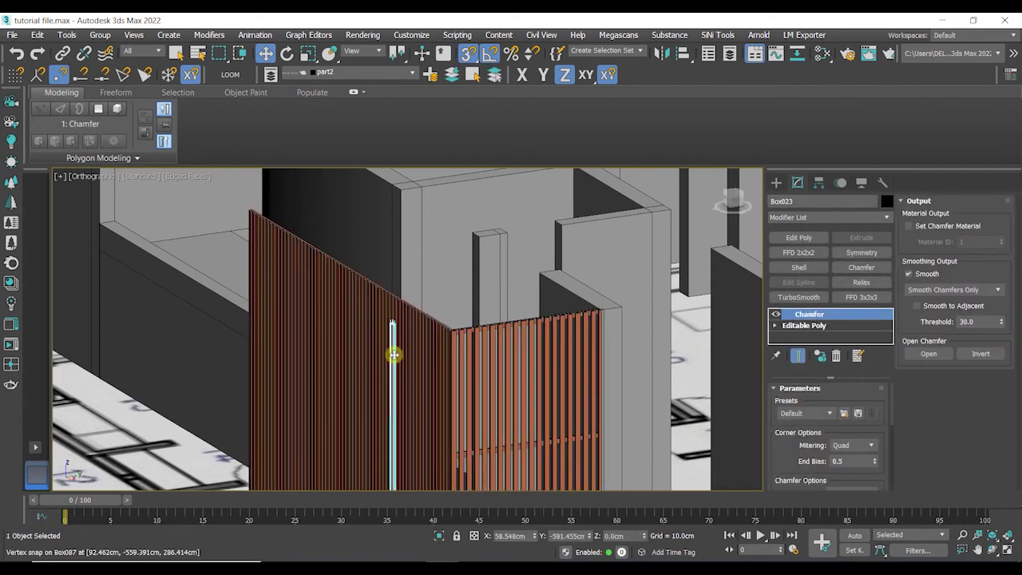
scroll(393, 355, down, 5)
alt+middle_drag(399, 354, 376, 403)
drag(392, 450, 453, 451)
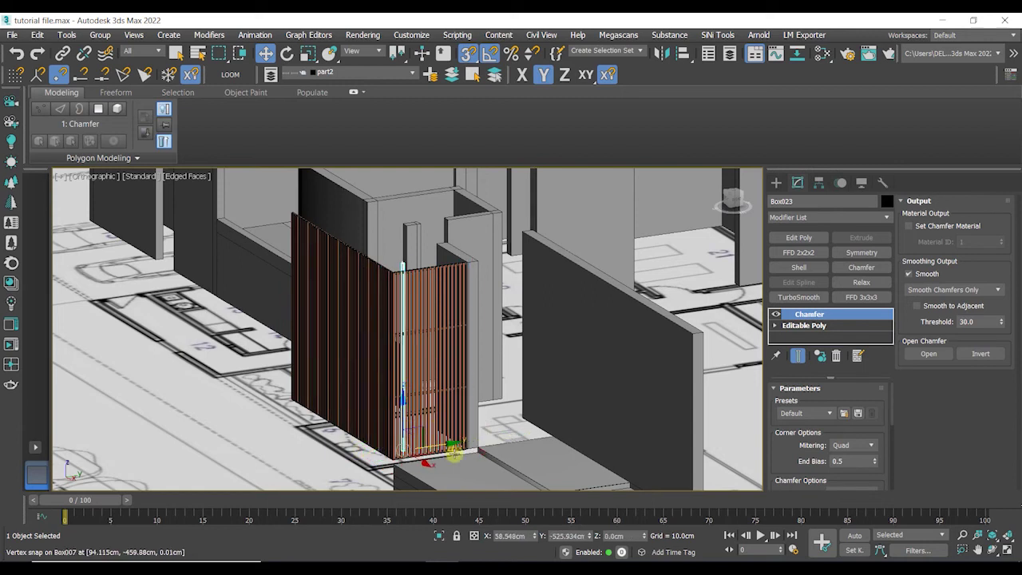
scroll(525, 415, down, 3)
alt+middle_drag(538, 405, 459, 471)
click(595, 205)
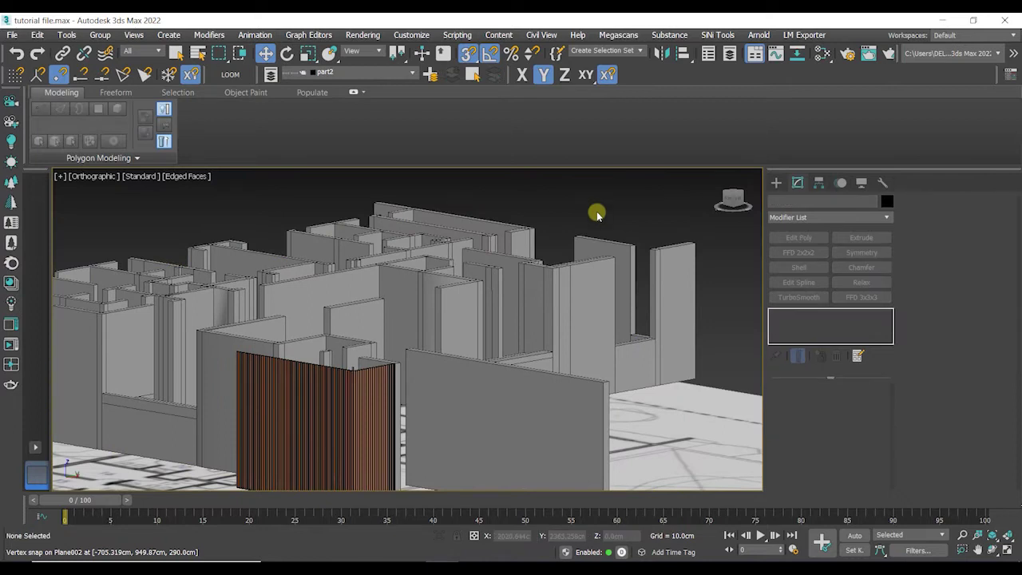
Draw a plane about 17.1 by 16.7 cm over the H-shaped column symbol at the corner of areas 8 and 9
alt+middle_drag(676, 402, 504, 353)
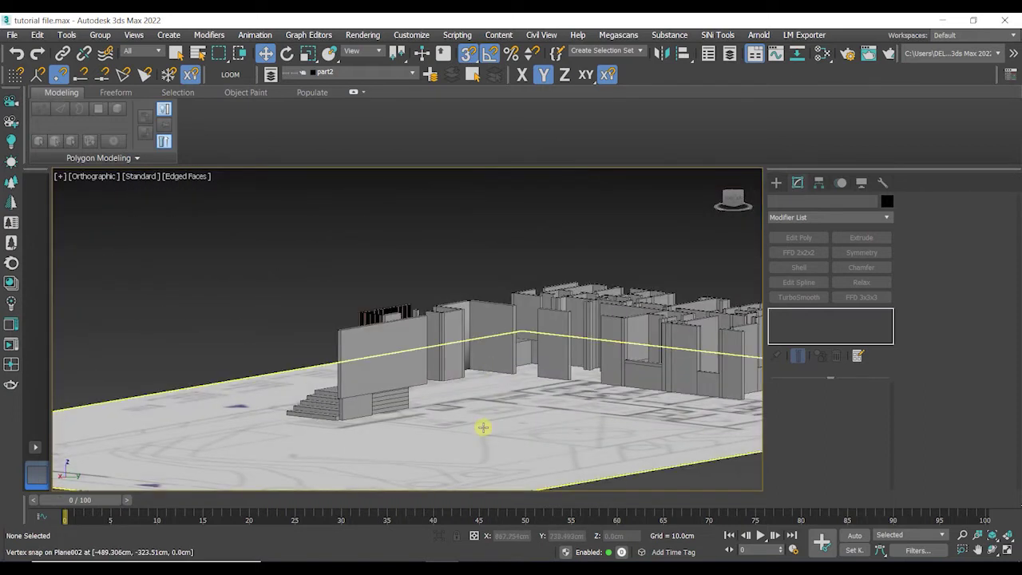
click(454, 411)
alt+middle_drag(436, 387, 338, 392)
alt+middle_drag(449, 420, 632, 364)
scroll(483, 437, up, 5)
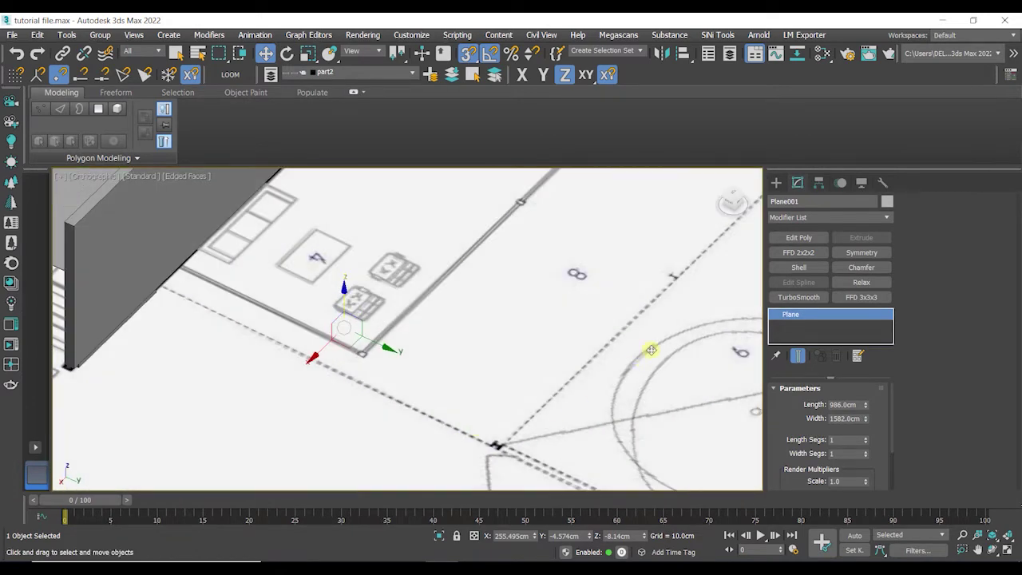
key(t)
key(z)
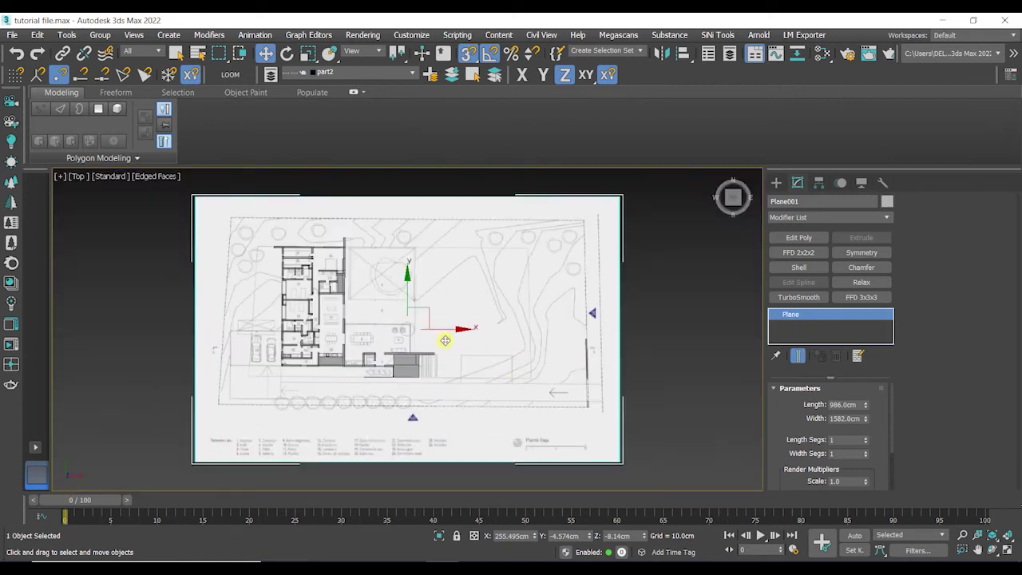
scroll(380, 305, up, 10)
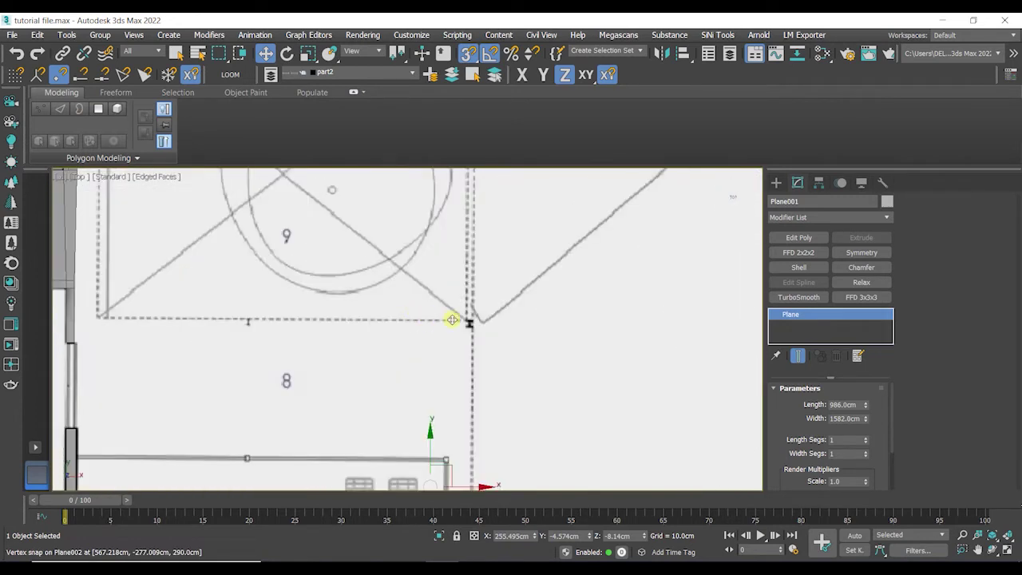
scroll(453, 339, up, 2)
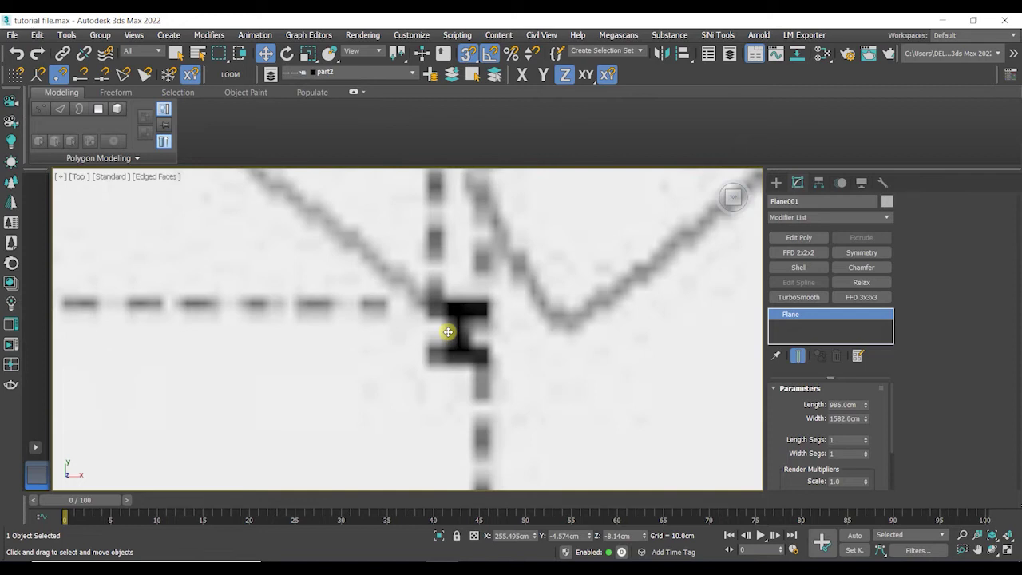
scroll(448, 332, down, 1)
click(776, 183)
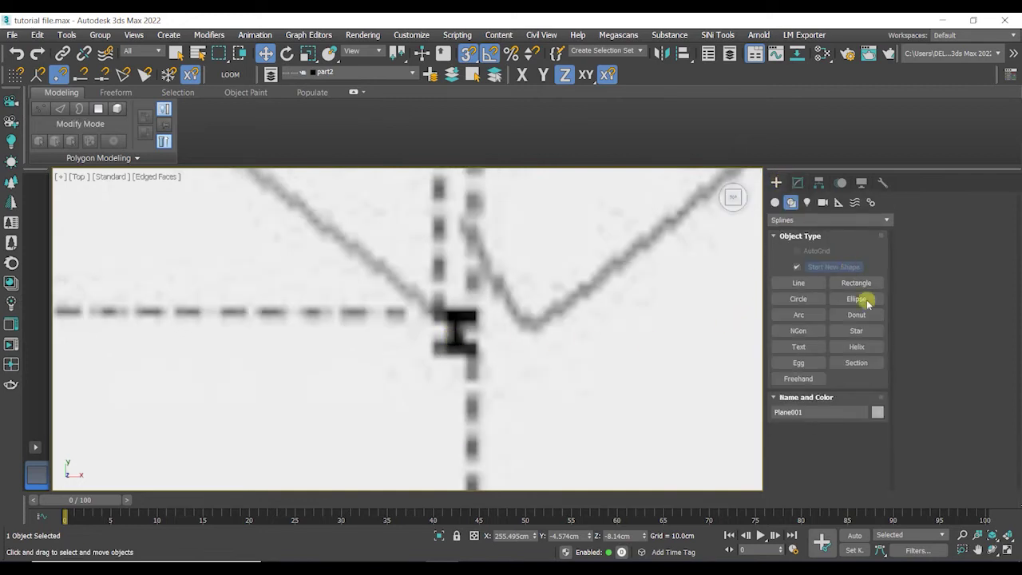
click(775, 202)
click(845, 335)
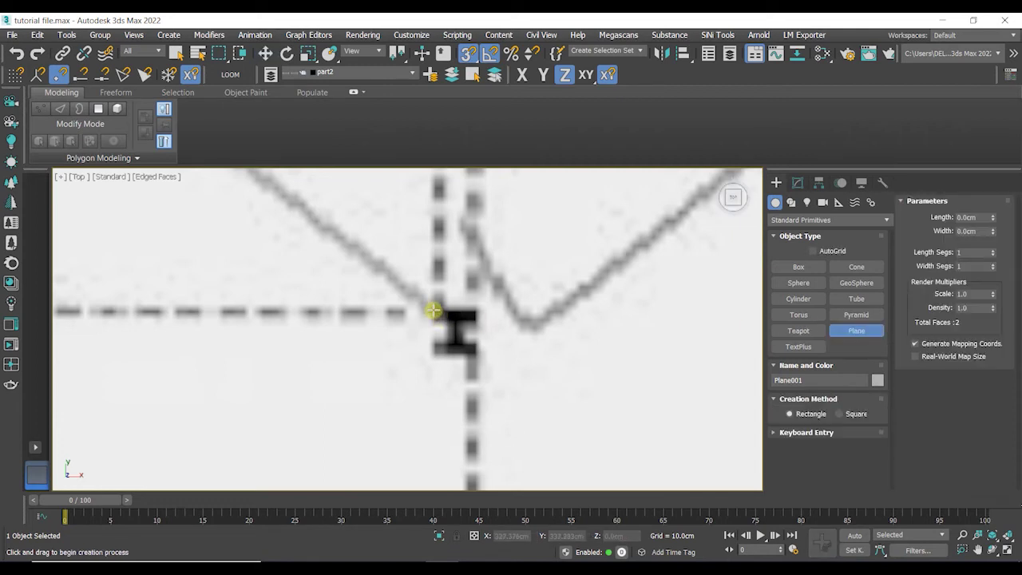
drag(431, 309, 475, 351)
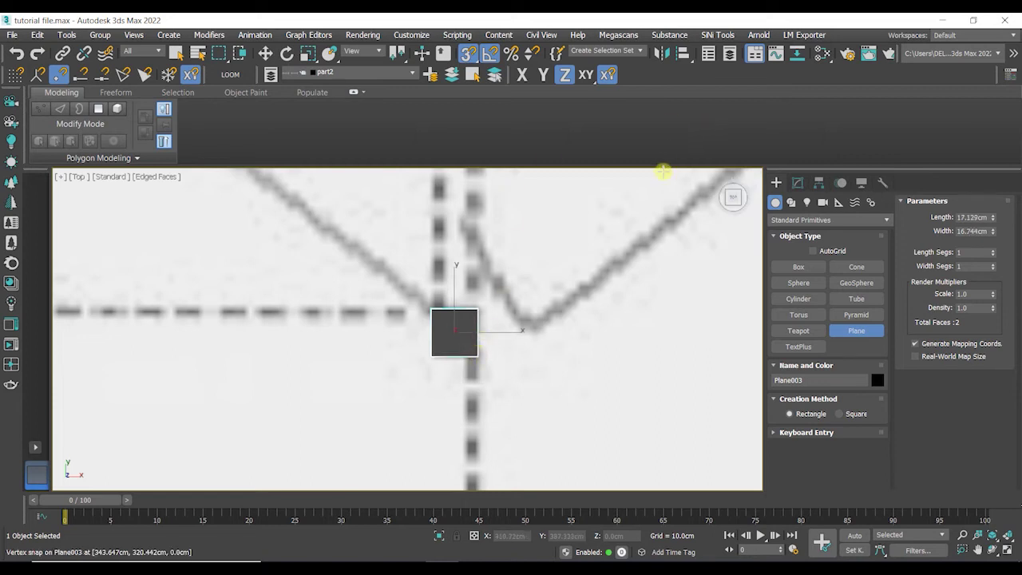
Assign the grey physical material Material #26 to the new plane and switch on its see-through display
key(m)
click(656, 278)
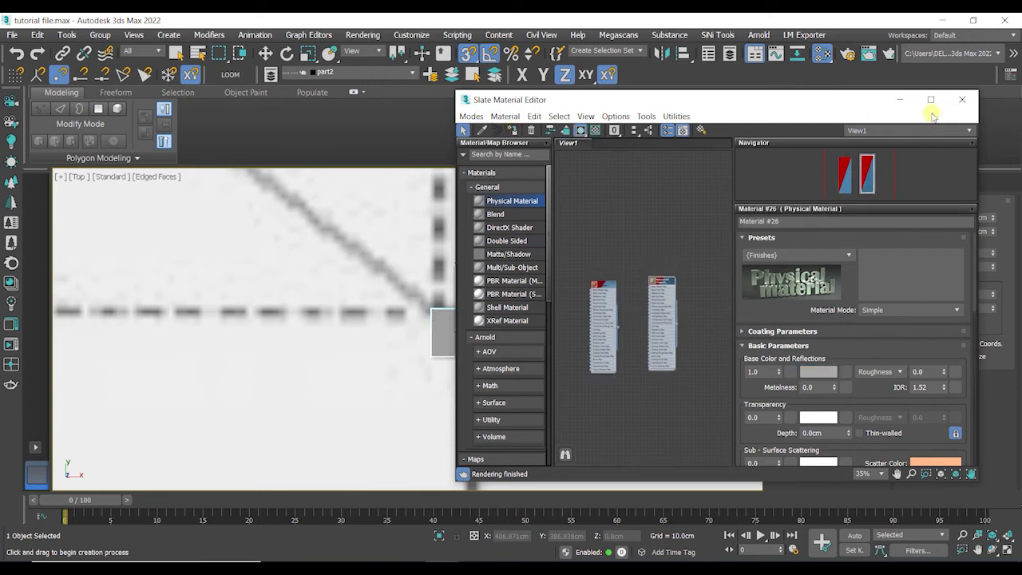
click(964, 100)
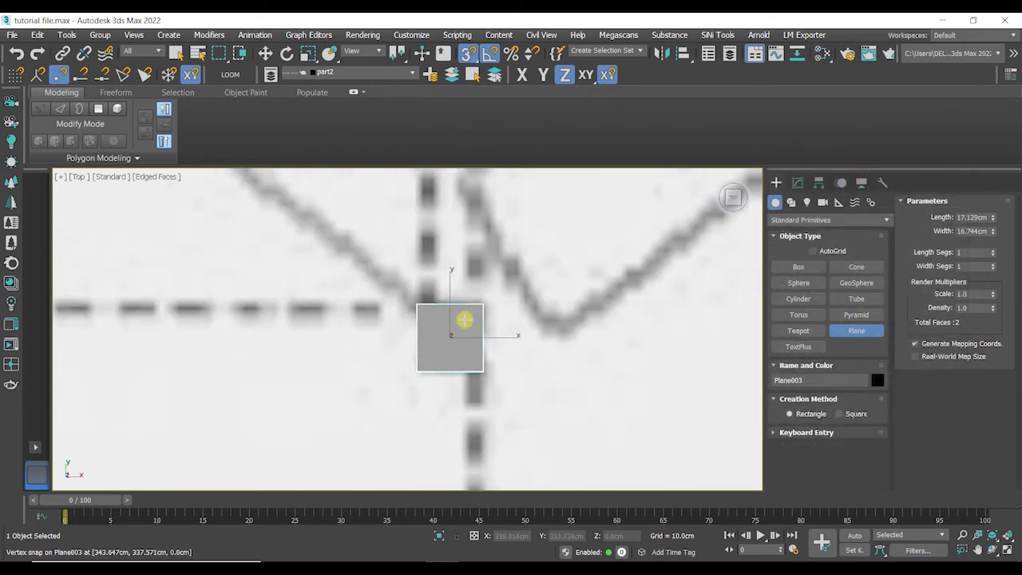
key(alt+x)
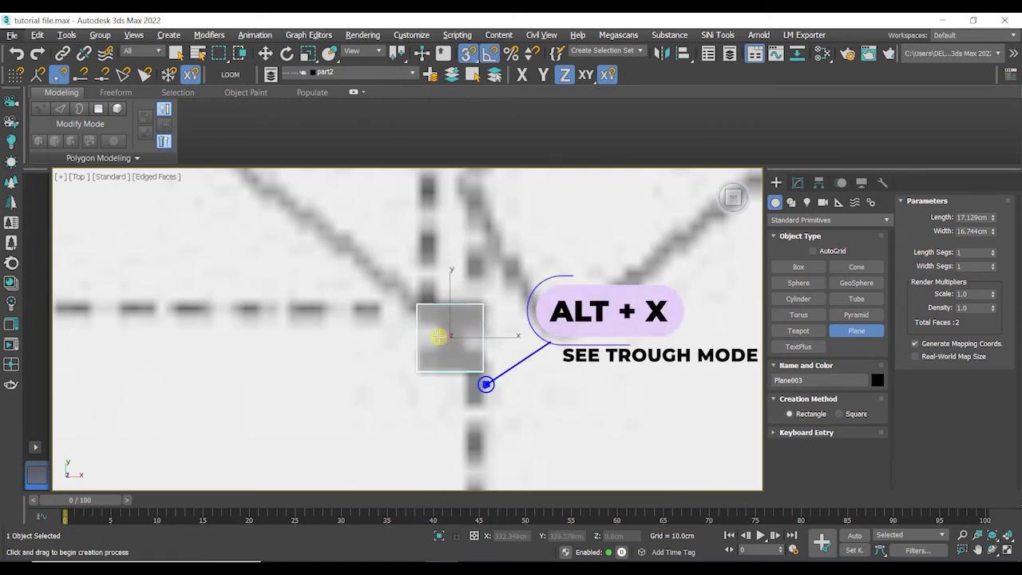
click(456, 338)
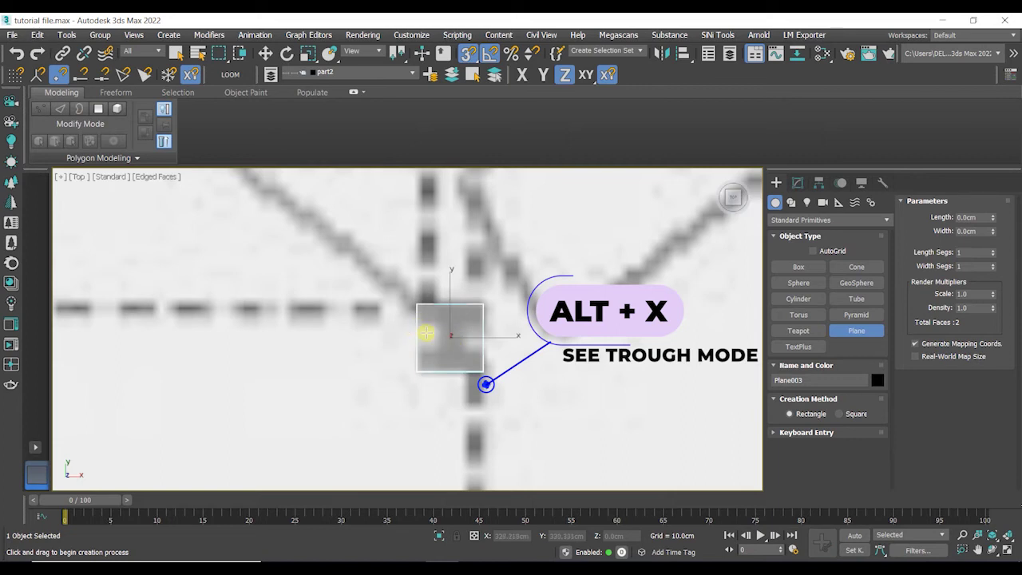
Convert the plane to an Editable Poly and connect its two side edges with 2 segments and a slide of 12
click(800, 181)
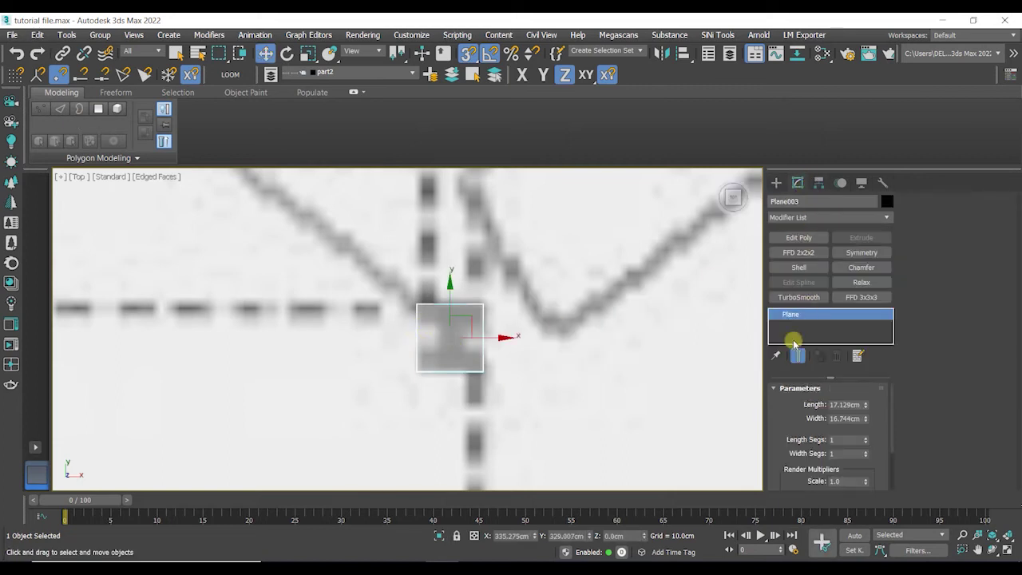
right_click(795, 317)
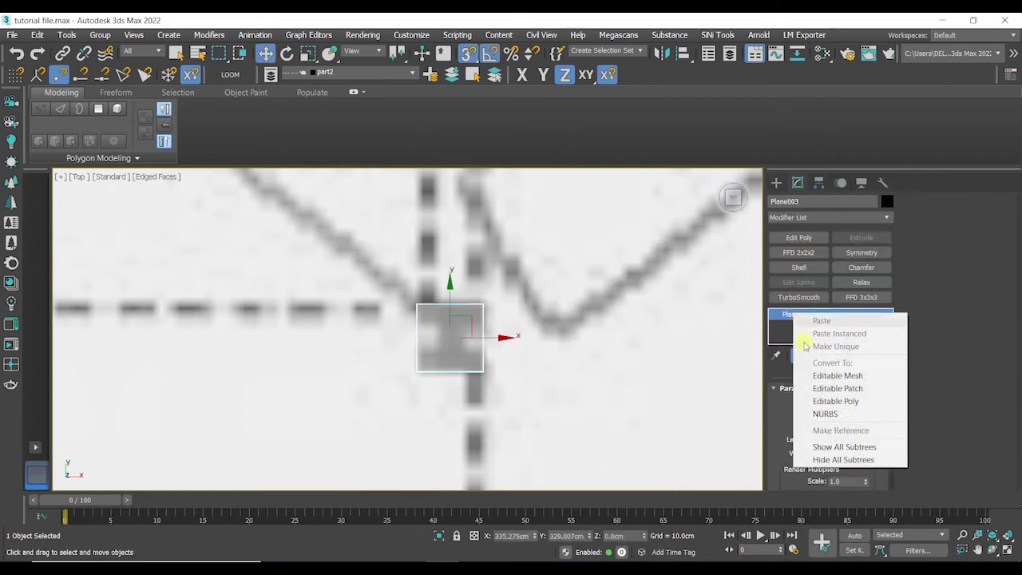
click(833, 401)
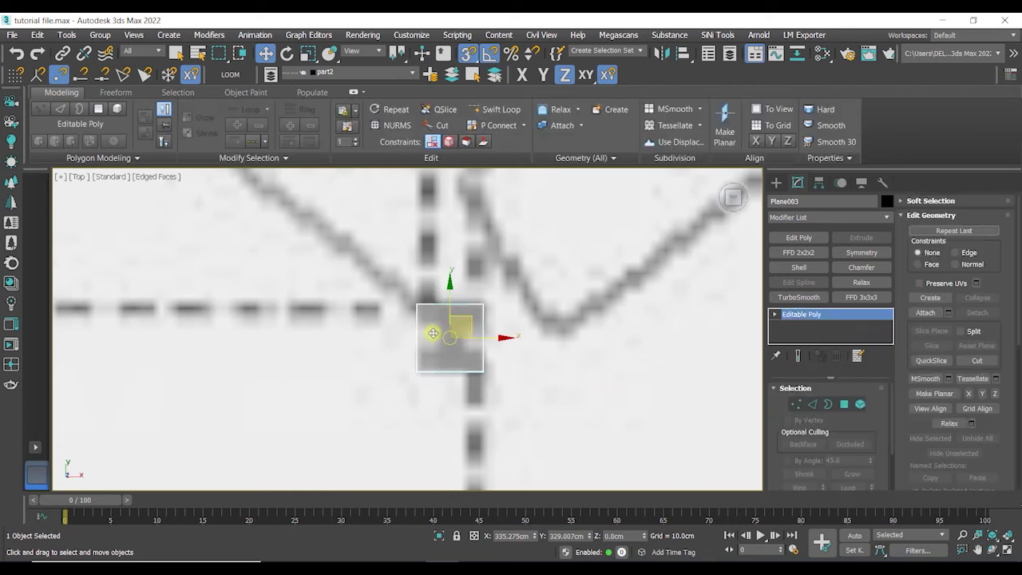
key(2)
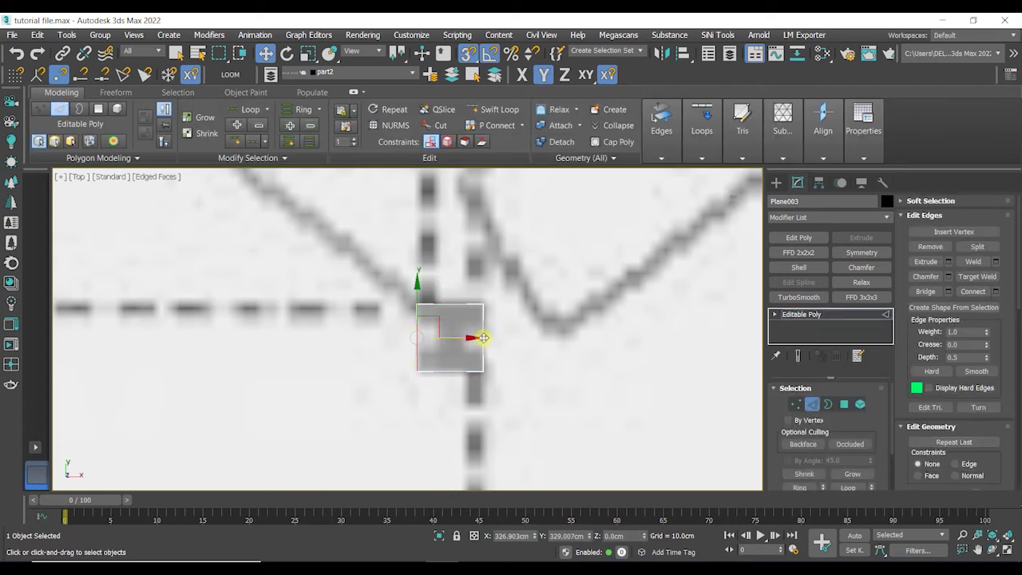
click(483, 338)
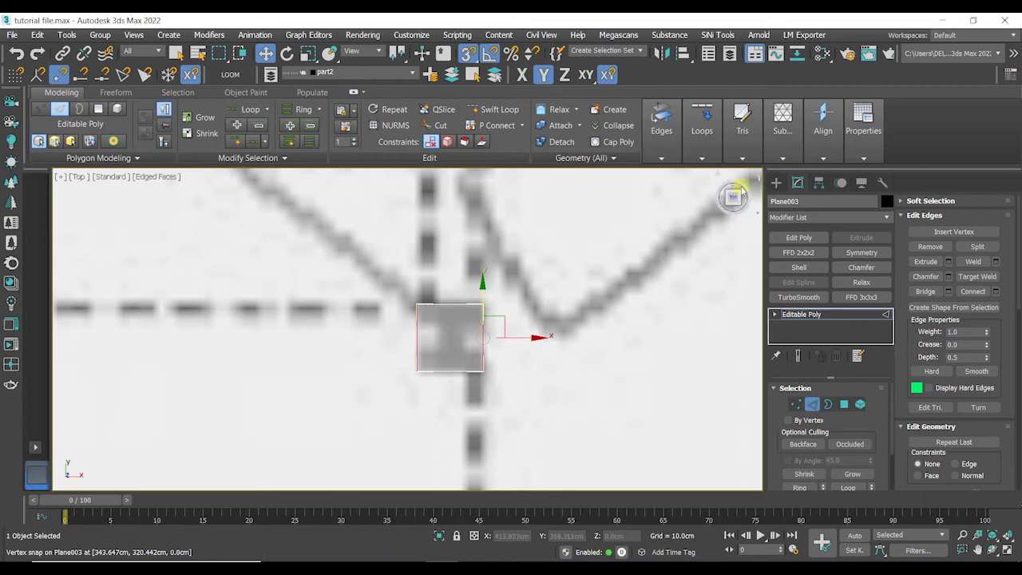
click(697, 141)
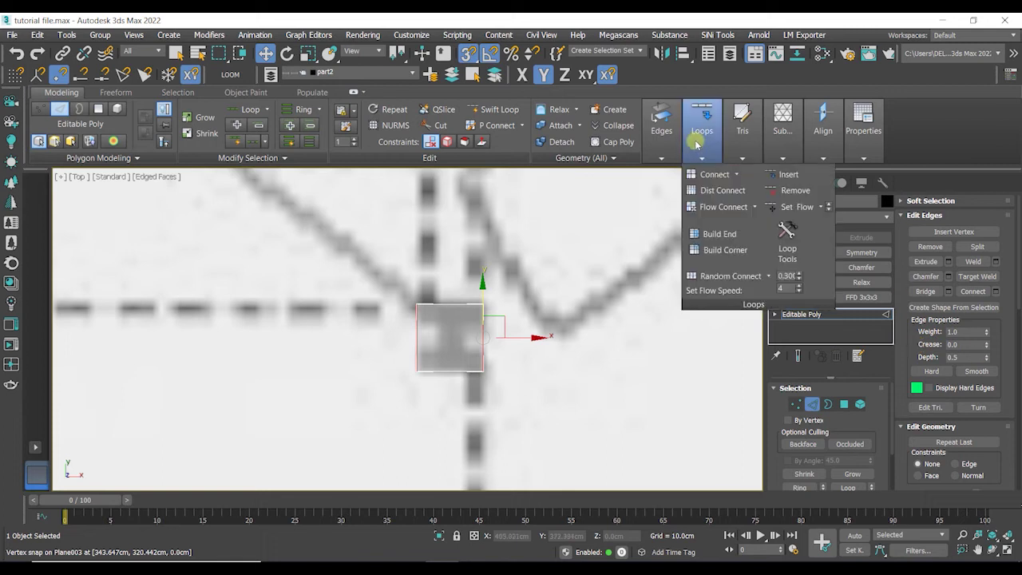
click(720, 177)
click(416, 335)
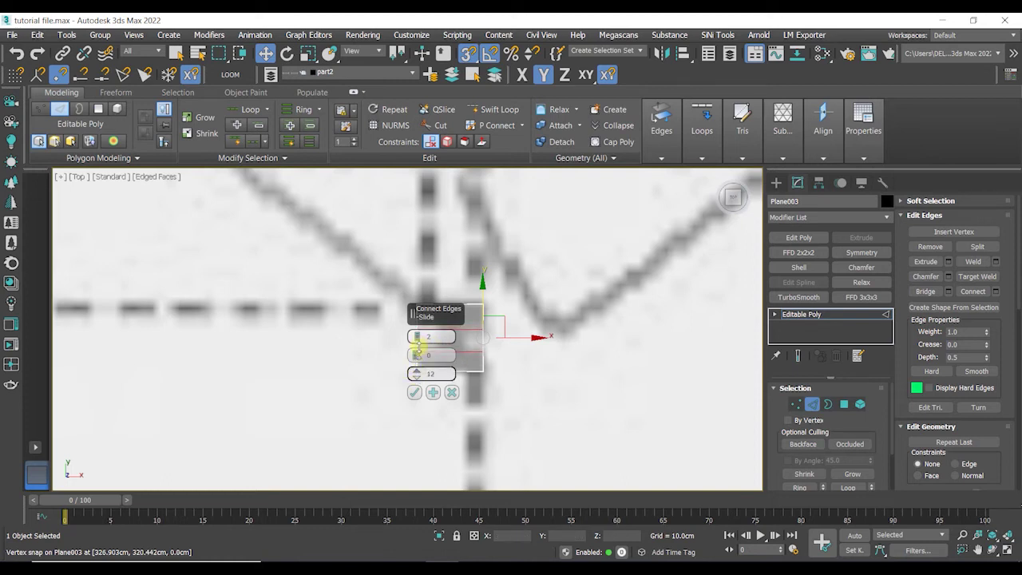
click(416, 392)
Align the two horizontal edges with the inner sides of the column symbol's flanges
scroll(457, 343, up, 5)
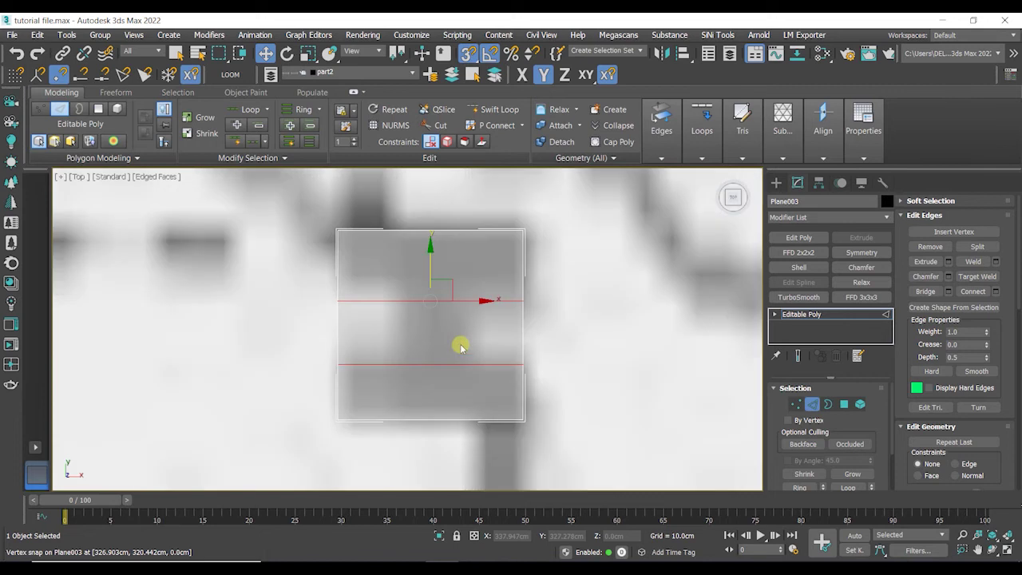
scroll(461, 347, down, 2)
scroll(457, 345, up, 4)
alt+middle_drag(509, 329, 463, 326)
click(734, 198)
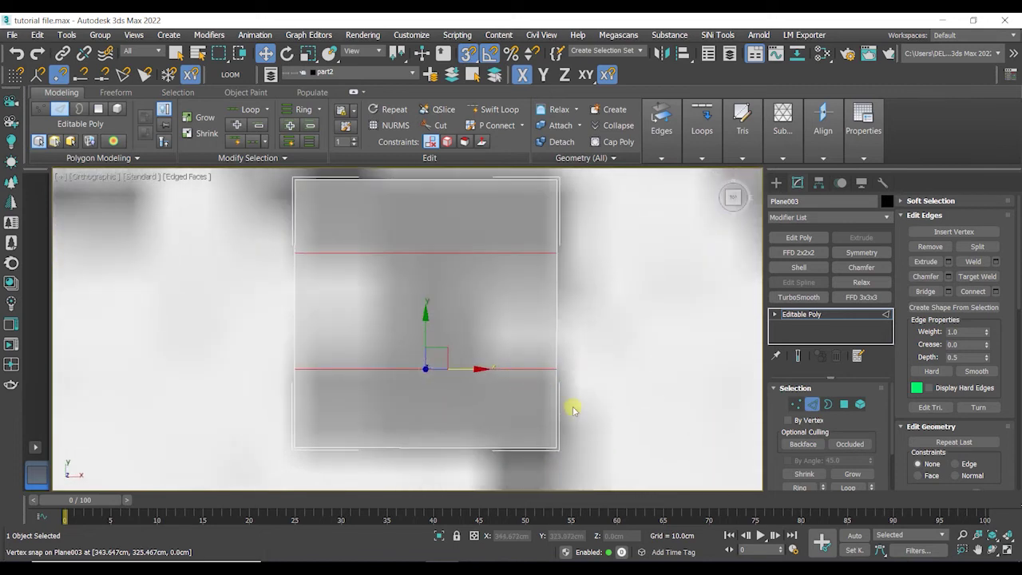
Connect the two horizontal edges with 2 segments that frame the web of the column symbol
mouse_move(702, 135)
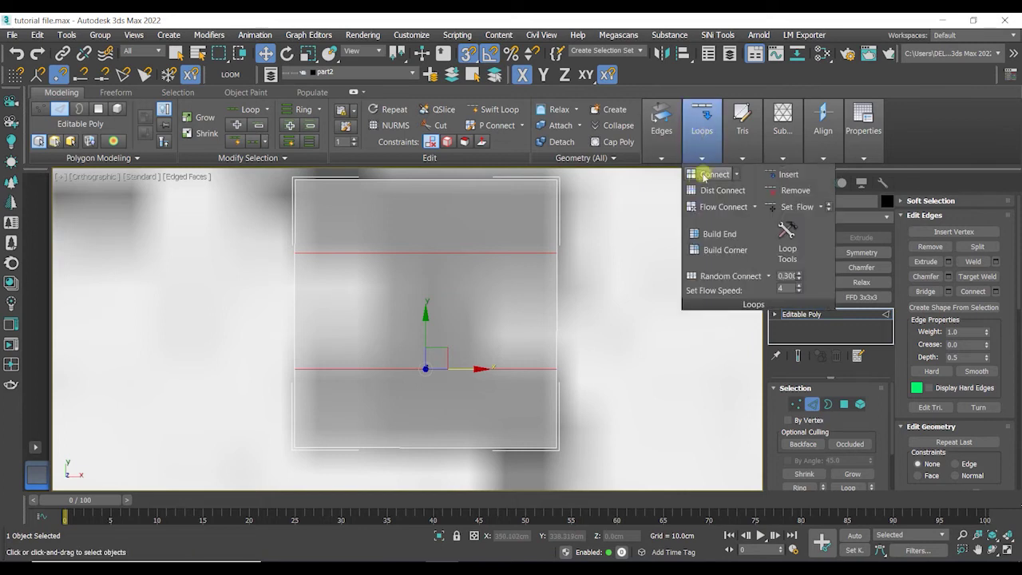
click(704, 175)
drag(416, 374, 411, 402)
scroll(523, 335, down, 2)
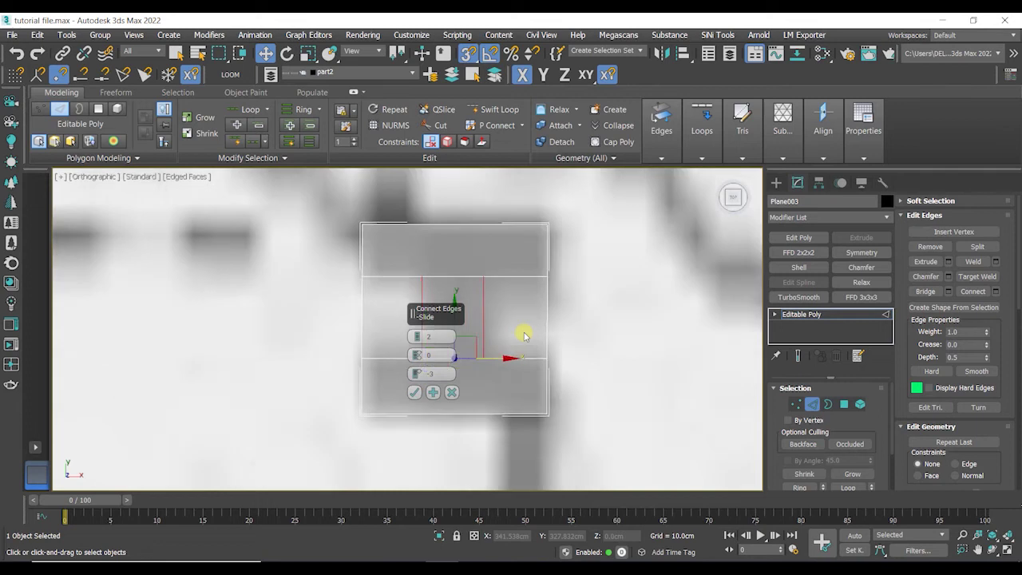
scroll(524, 335, down, 3)
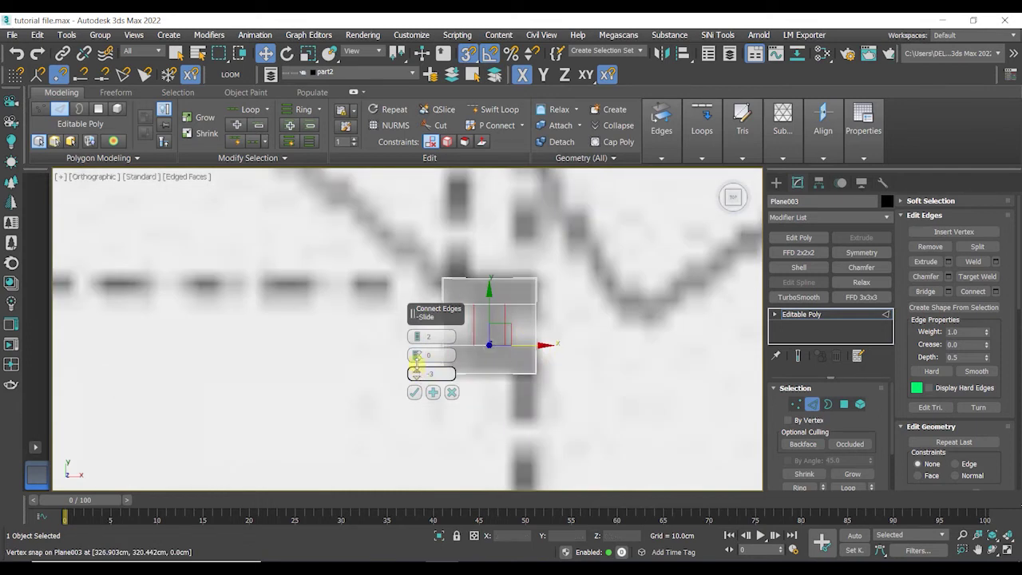
drag(417, 362, 417, 358)
click(414, 392)
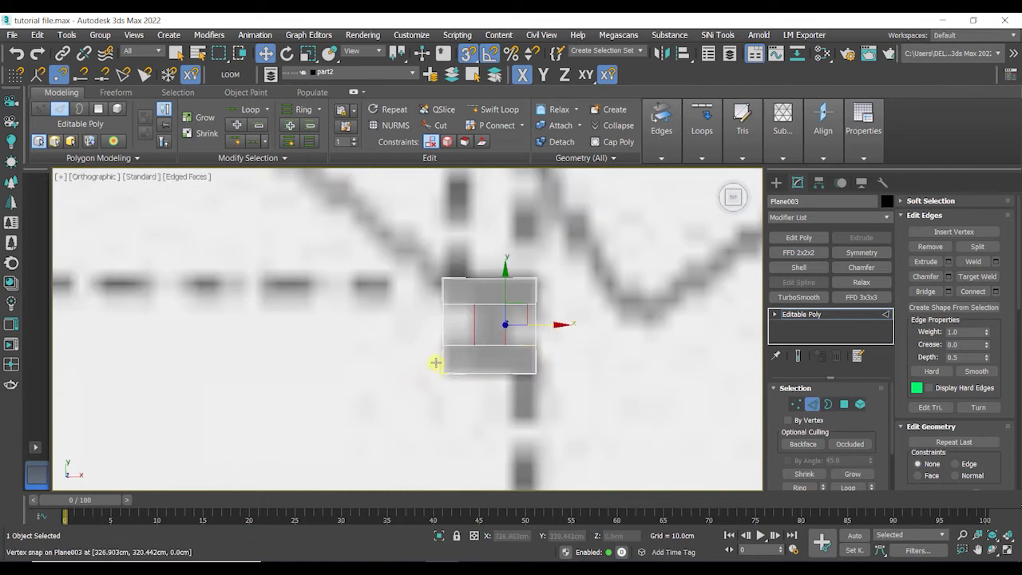
Delete the two outer polygons of the middle row to leave an H-shaped column profile
key(4)
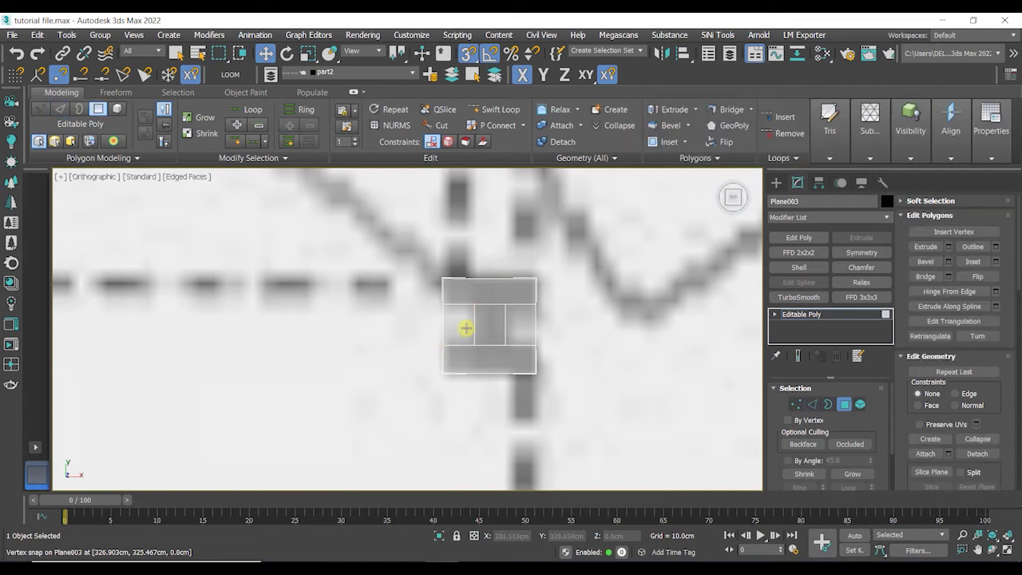
click(465, 328)
key(Delete)
click(523, 325)
key(Delete)
key(4)
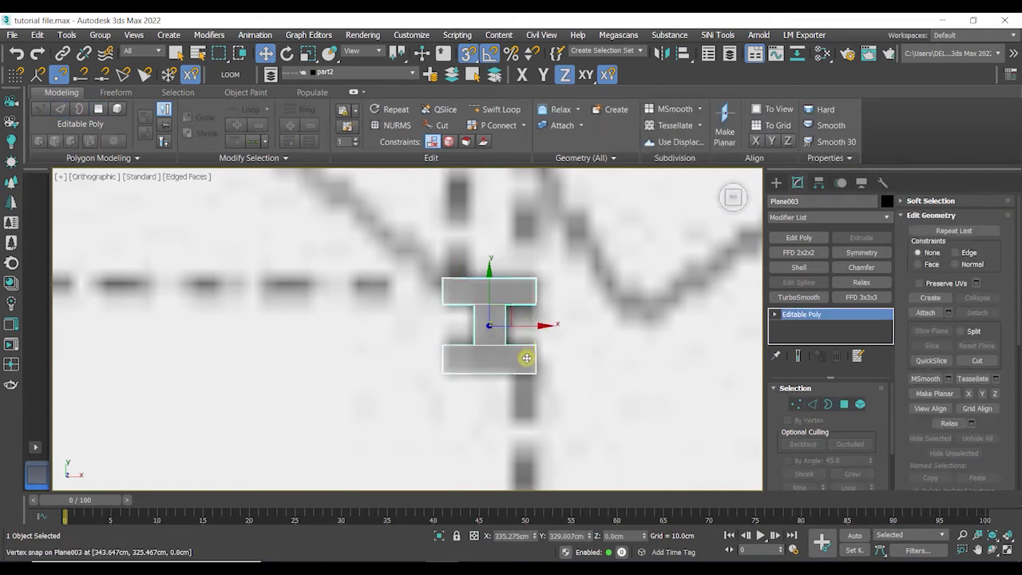
Select all three polygons of the H-shaped column profile and open the Extrude Polygons settings for them
alt+middle_drag(528, 363, 527, 317)
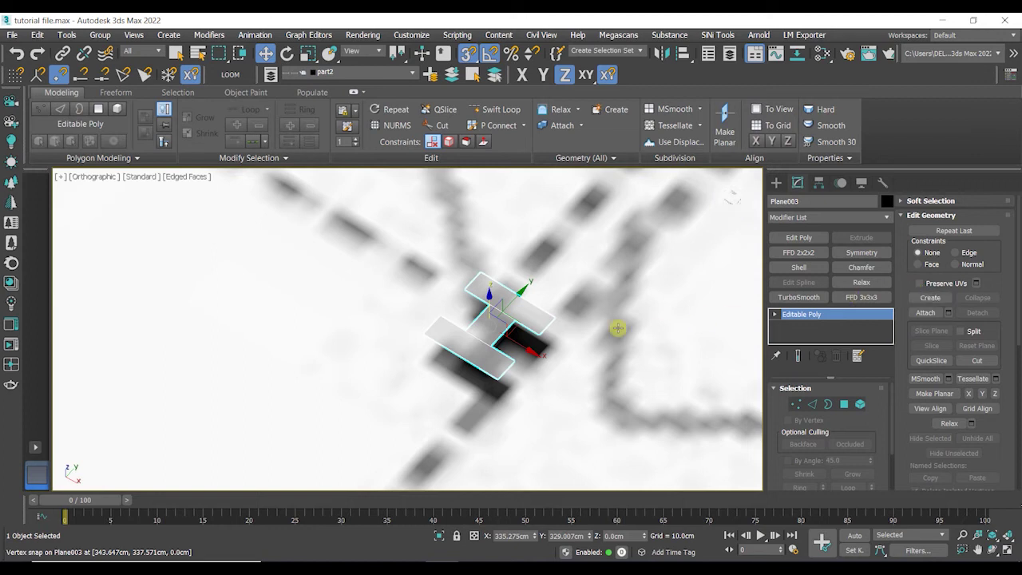
key(4)
click(486, 327)
ctrl+click(489, 318)
ctrl+click(503, 298)
scroll(516, 338, down, 6)
alt+middle_drag(516, 339, 407, 402)
scroll(422, 397, down, 3)
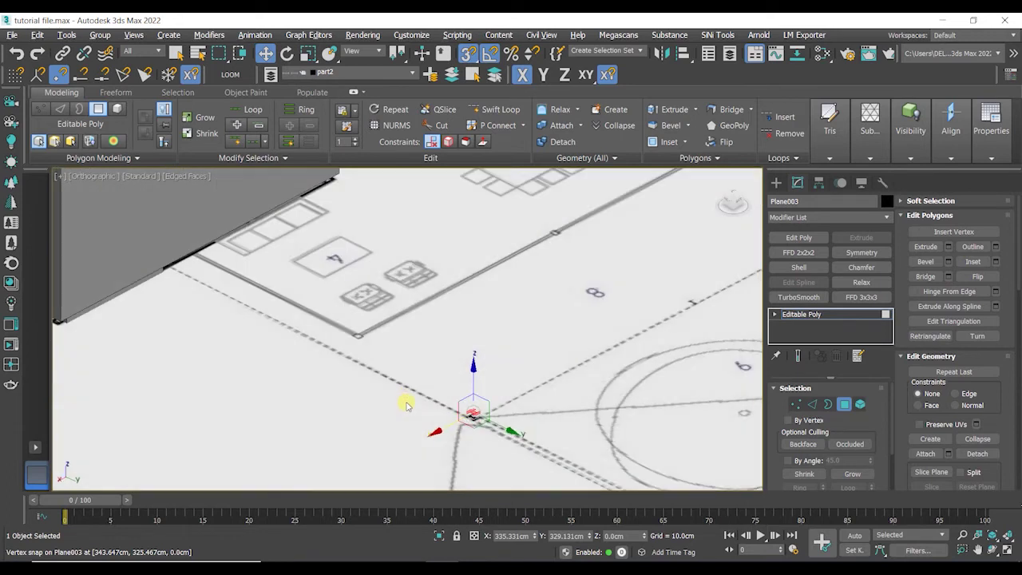
click(669, 110)
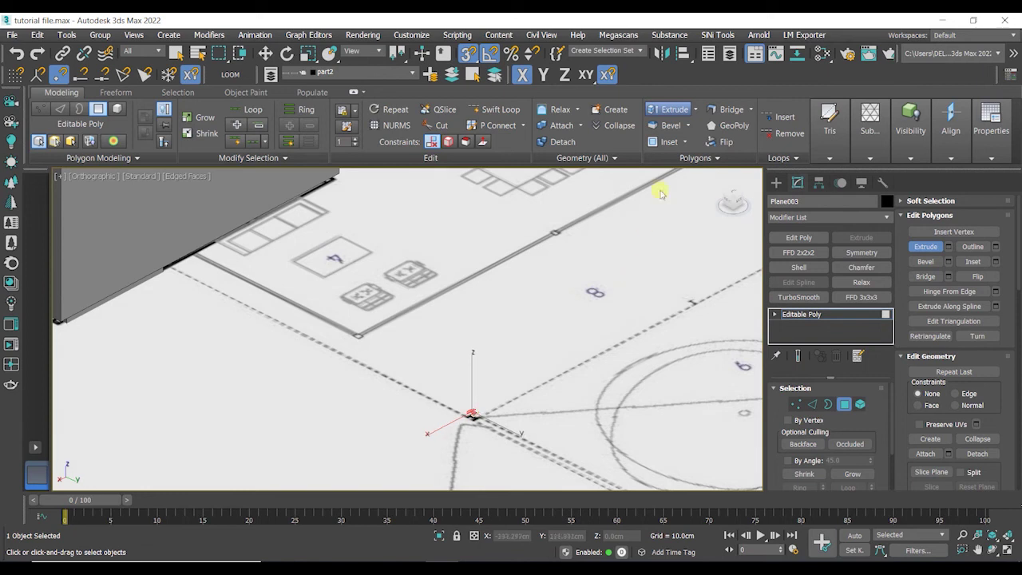
scroll(476, 425, up, 5)
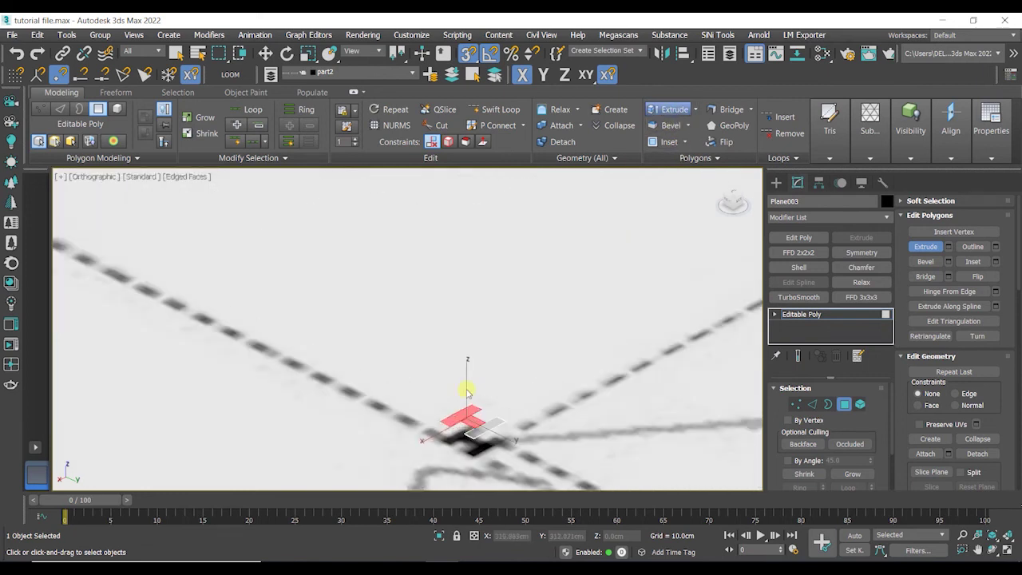
click(488, 423)
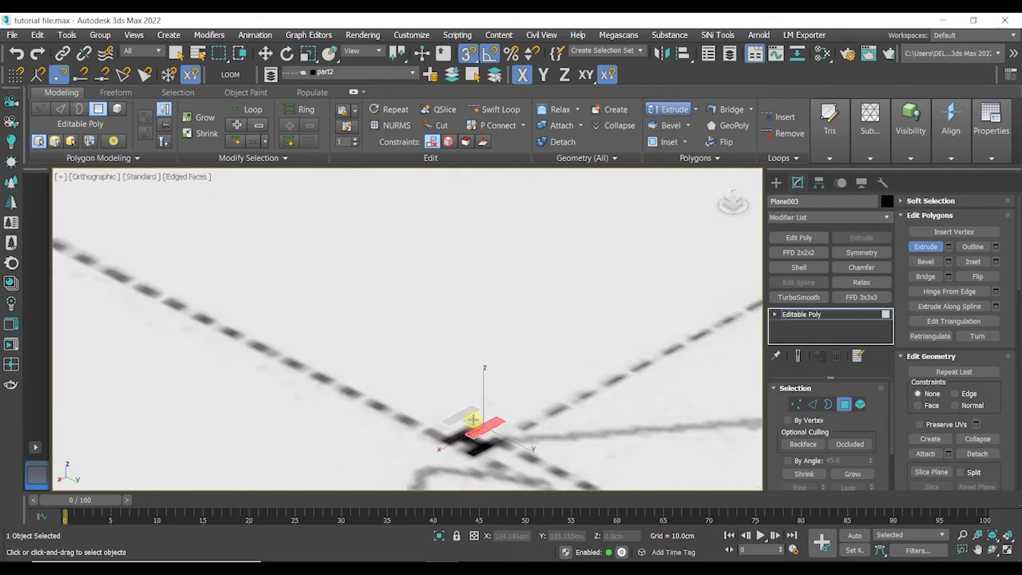
click(668, 115)
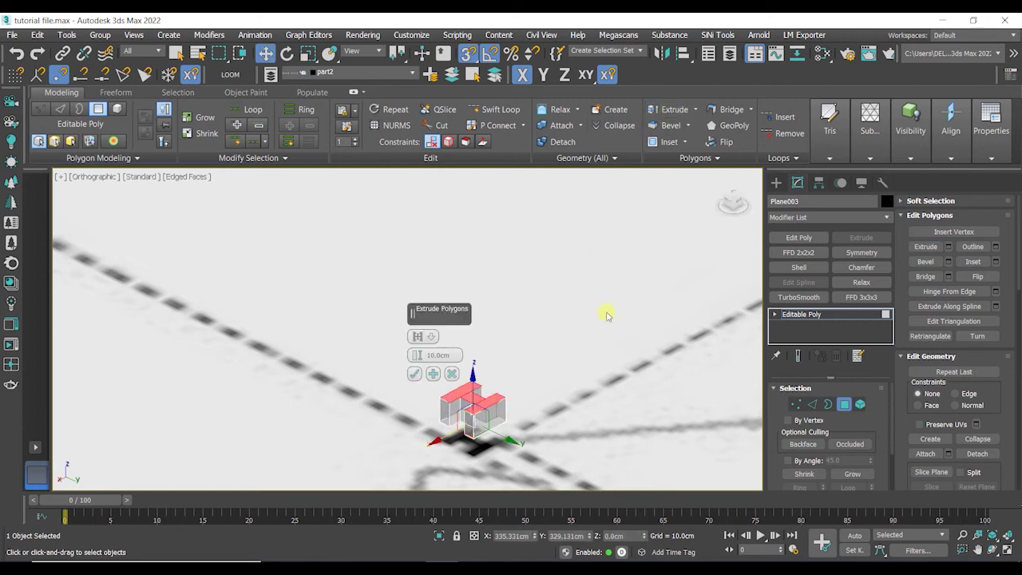
Extrude the H-shaped profile upward to a height of 290 cm
drag(416, 356, 439, 221)
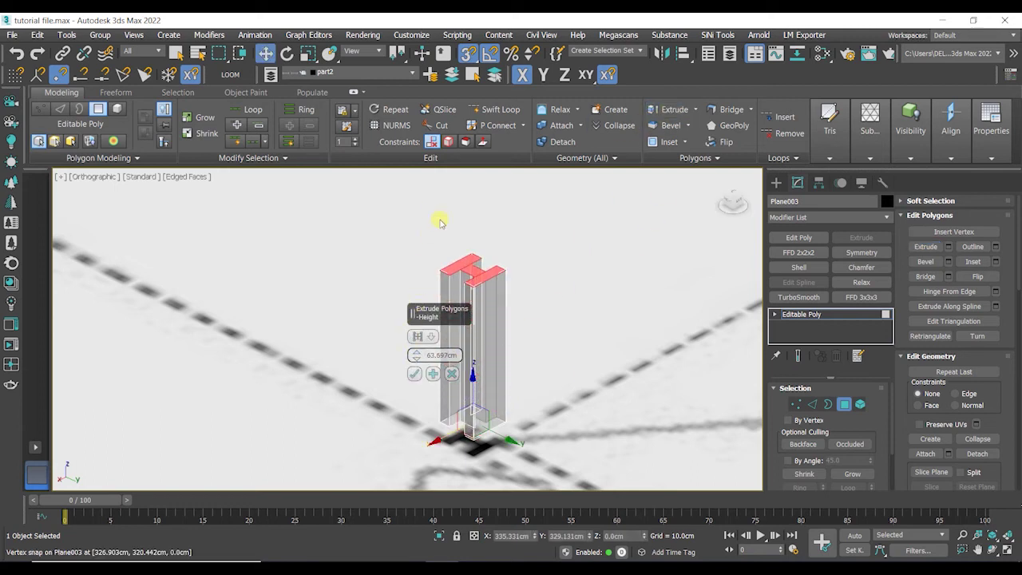
scroll(529, 339, down, 4)
double_click(442, 356)
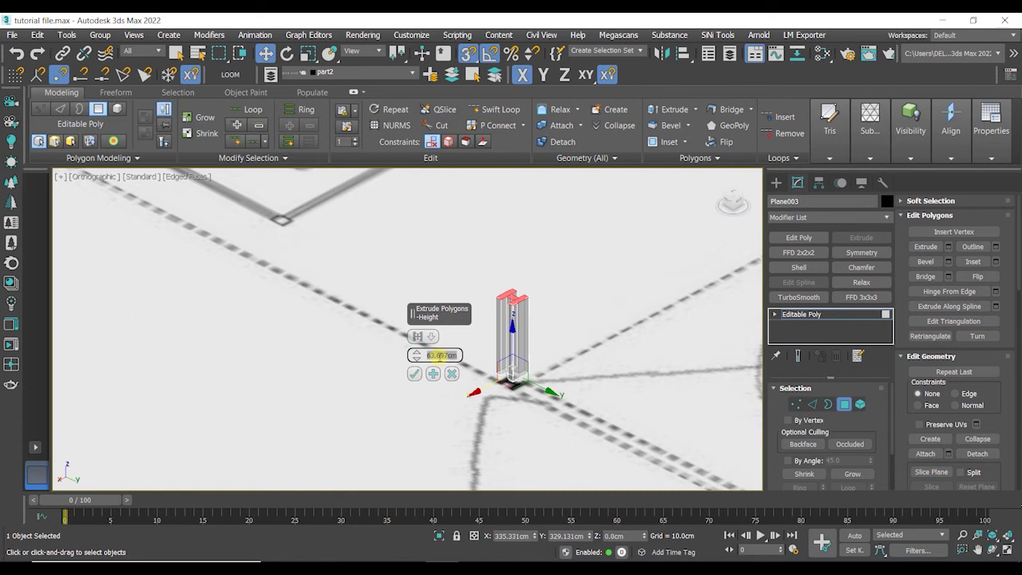
text(2900)
key(Return)
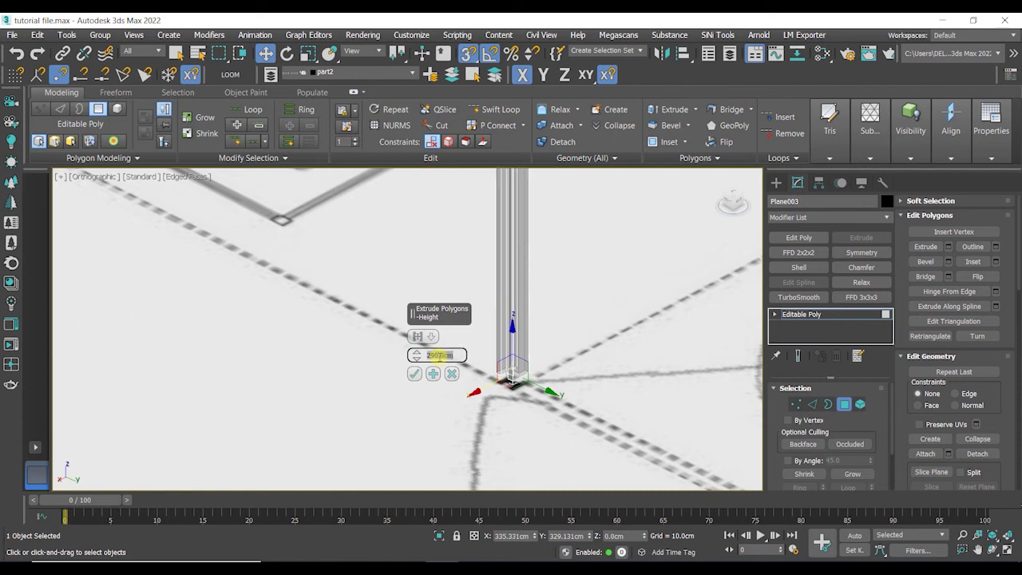
scroll(503, 256, down, 5)
scroll(502, 264, up, 8)
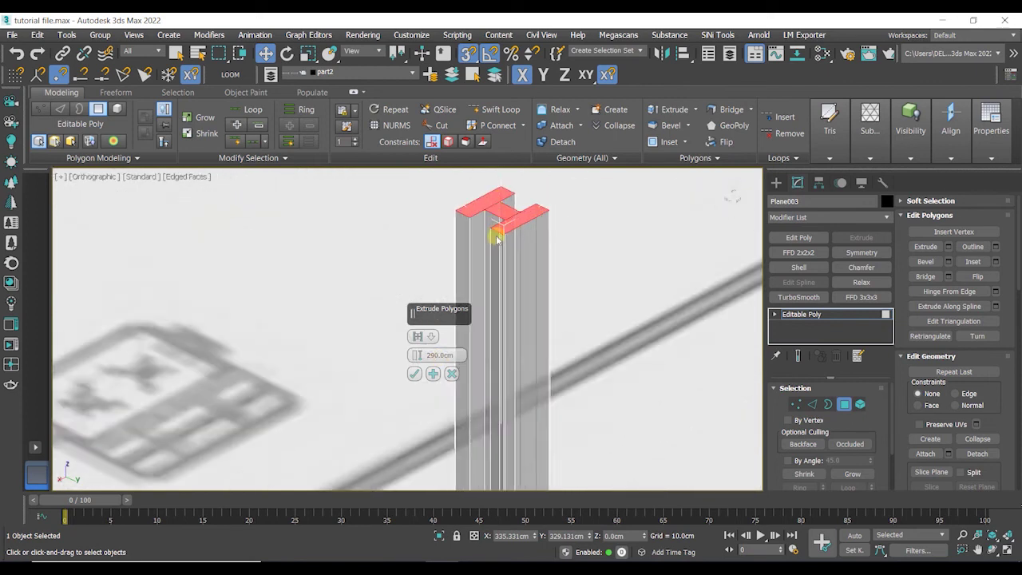
alt+middle_drag(503, 269, 484, 303)
scroll(484, 303, down, 5)
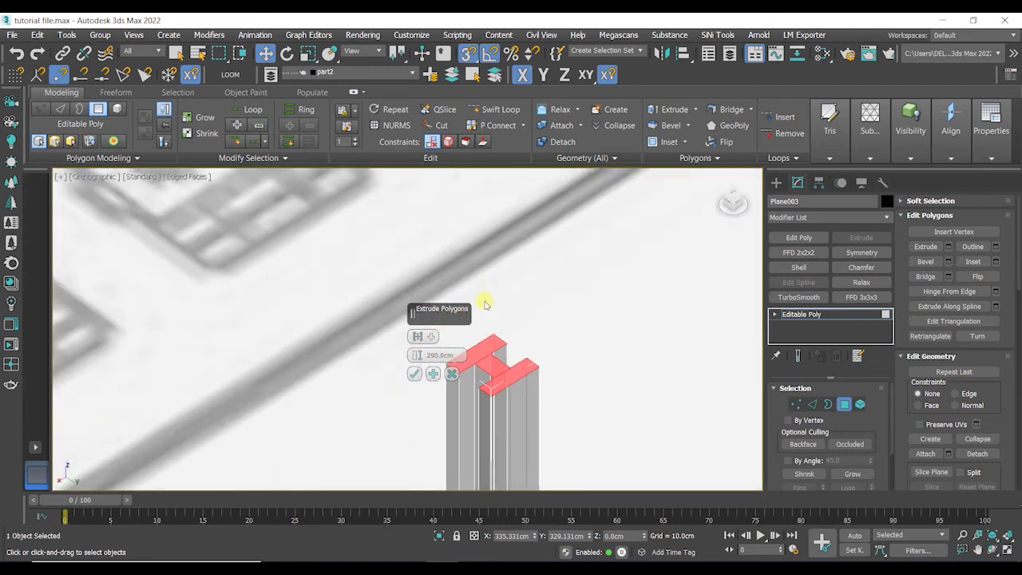
scroll(523, 345, down, 6)
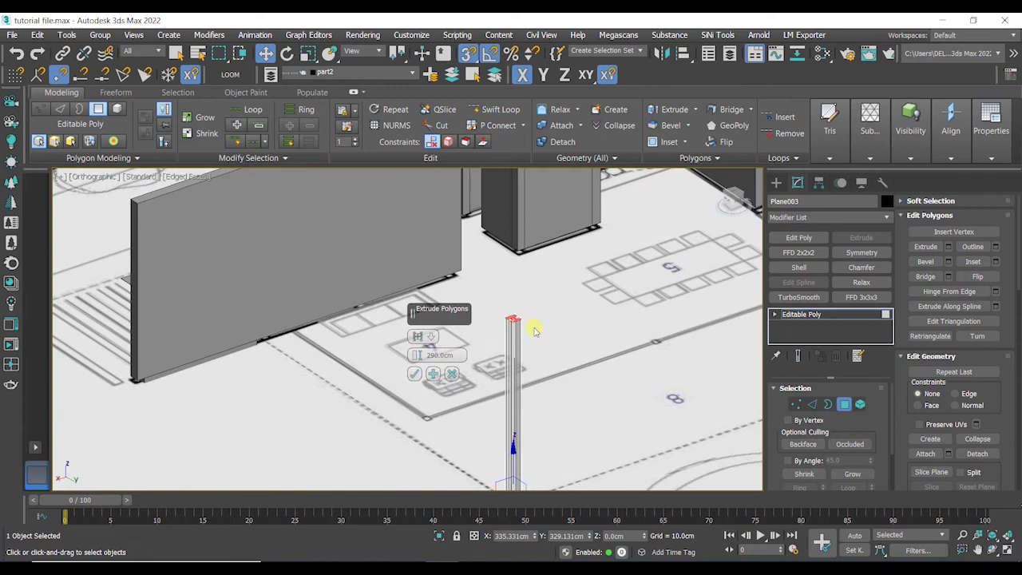
click(413, 375)
scroll(527, 347, up, 6)
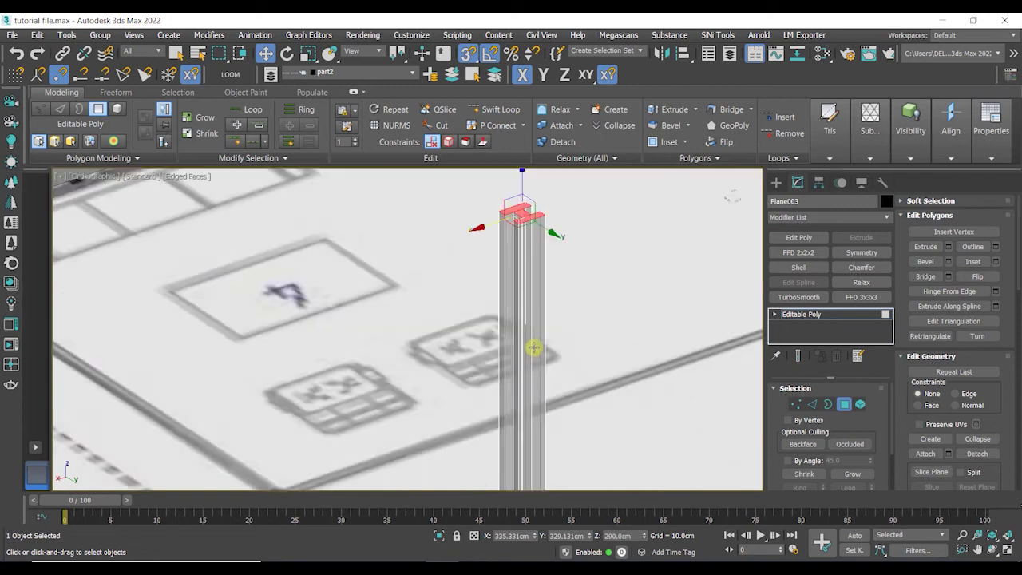
Leave polygon editing and isolate the H-shaped column from the rest of the scene
key(4)
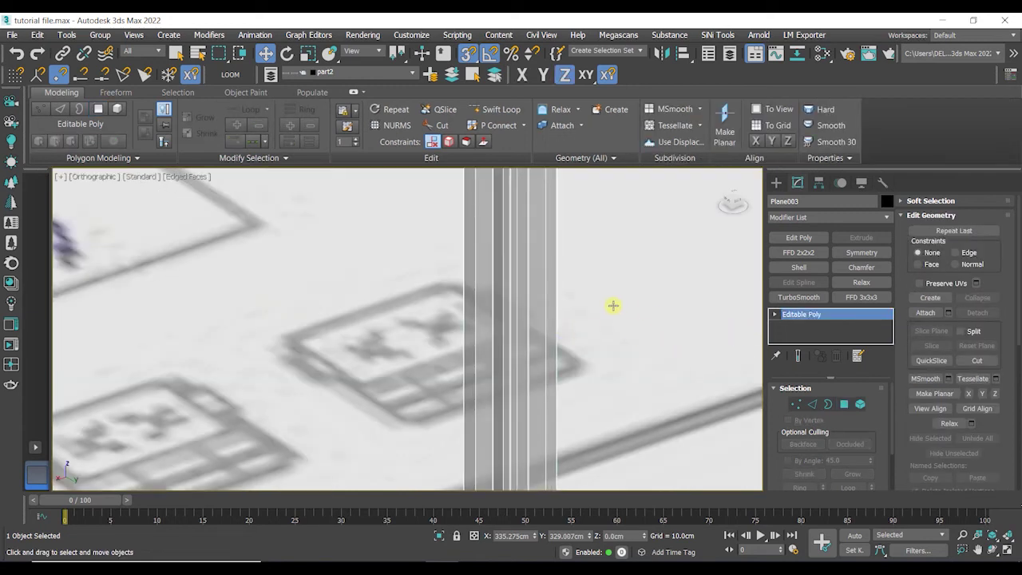
click(612, 305)
click(524, 300)
scroll(522, 351, down, 4)
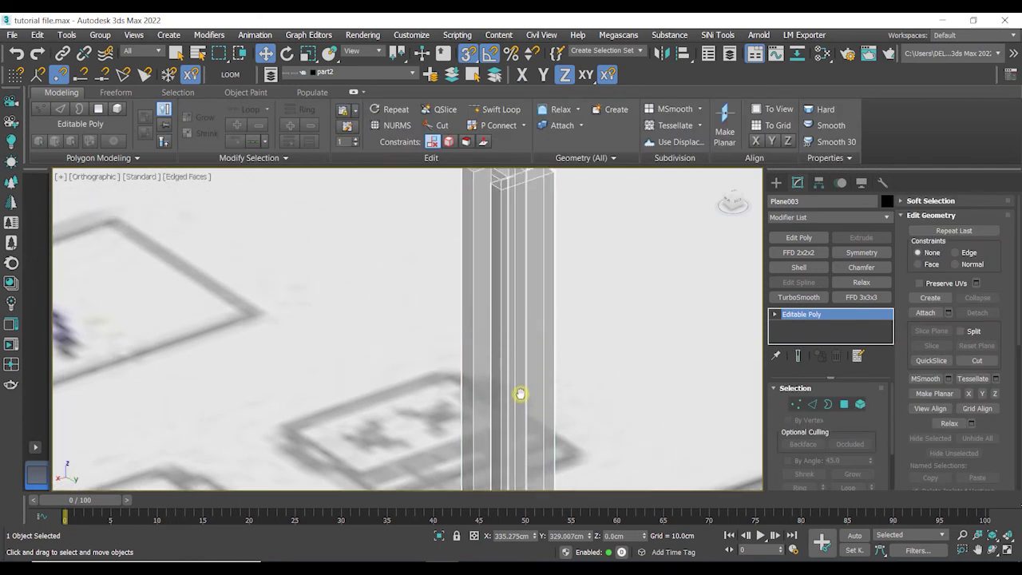
click(438, 535)
click(491, 355)
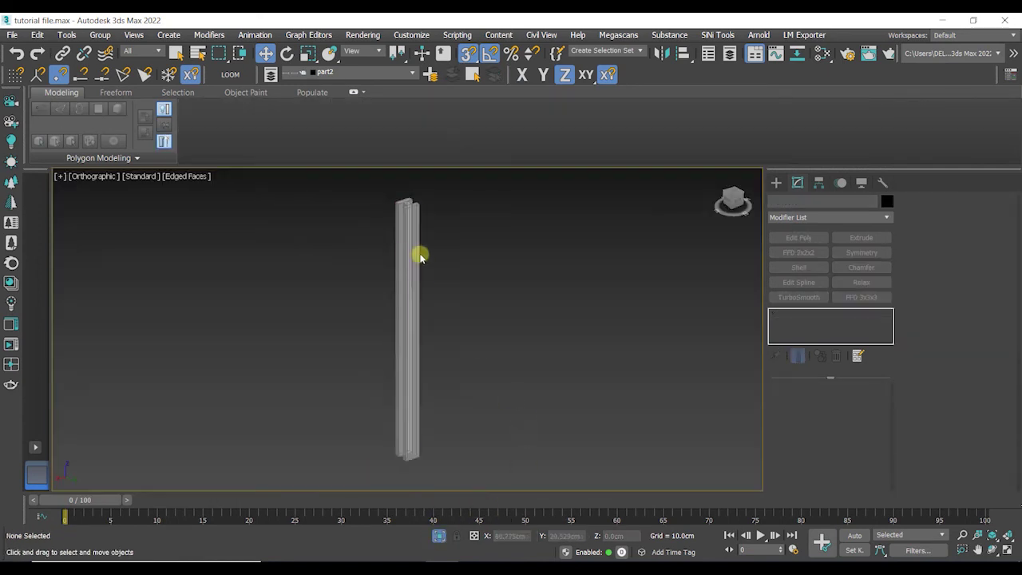
Turn off the see-through display of the isolated column so its faces appear solid
scroll(395, 217, up, 7)
middle_drag(361, 184, 433, 286)
click(479, 265)
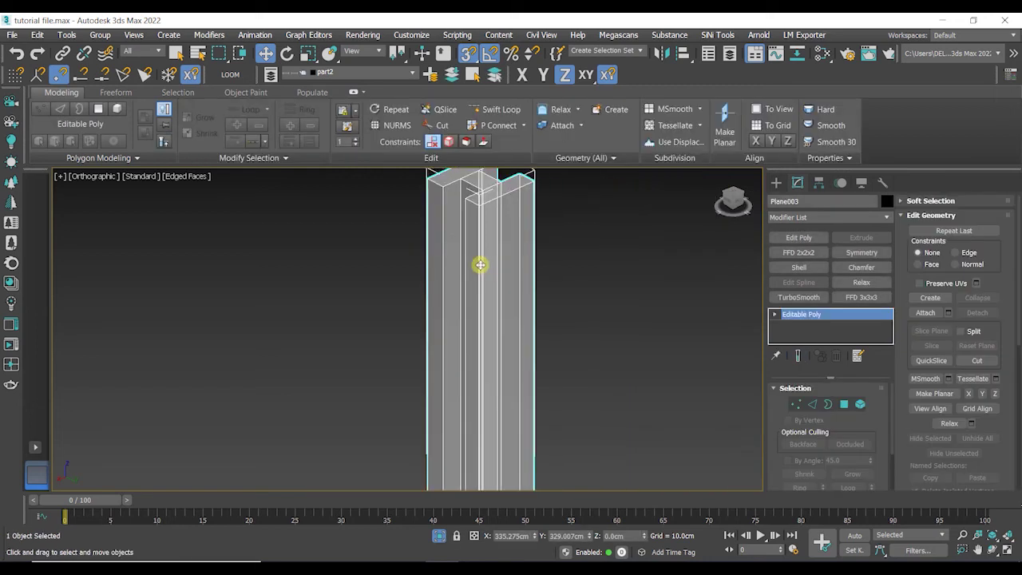
key(alt+x)
click(570, 261)
scroll(570, 260, down, 3)
alt+middle_drag(576, 274, 504, 309)
Add a Chamfer modifier to the column and set its mitering to Quad
click(392, 347)
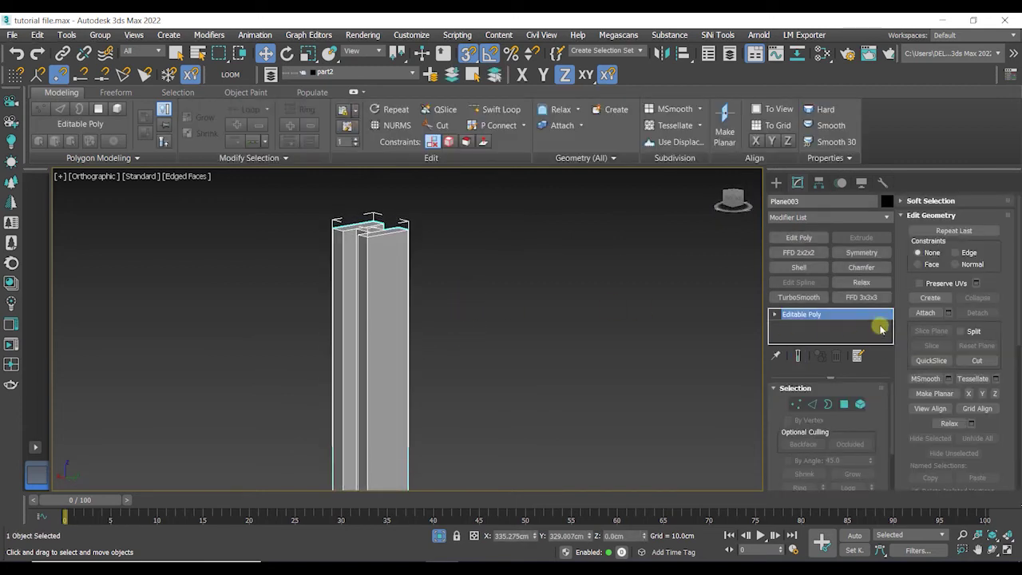
click(862, 267)
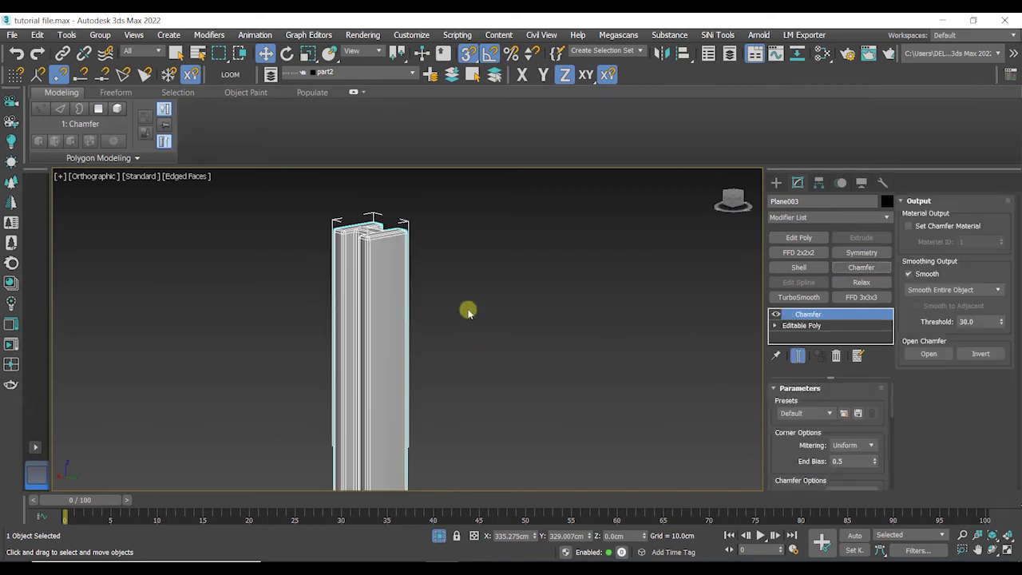
scroll(365, 236, up, 8)
middle_drag(388, 240, 388, 298)
scroll(880, 459, down, 2)
click(870, 413)
click(854, 427)
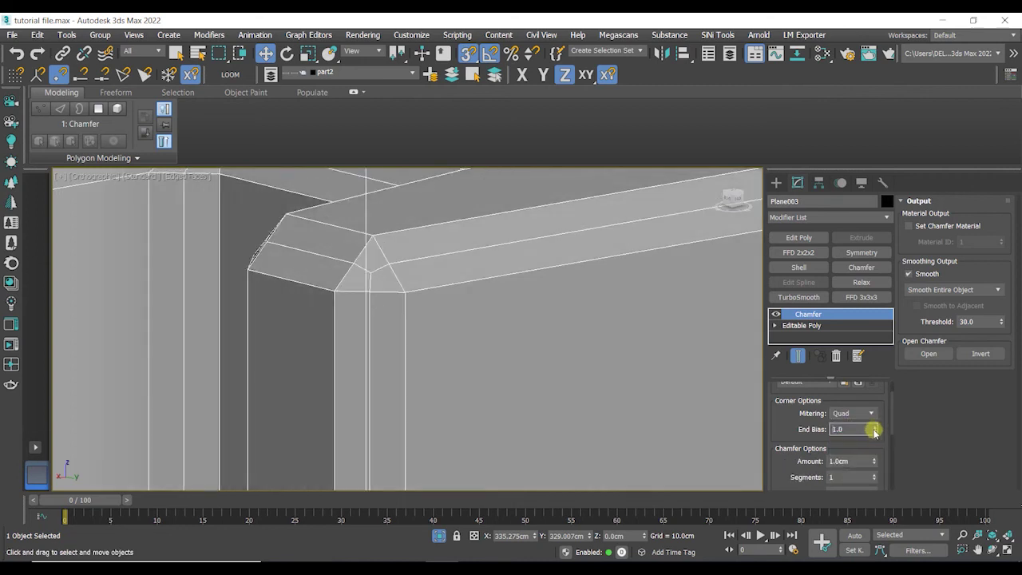
Set the column's chamfer to an end bias of 0.93, an amount of 0.01 cm and 2 segments
drag(874, 462, 877, 480)
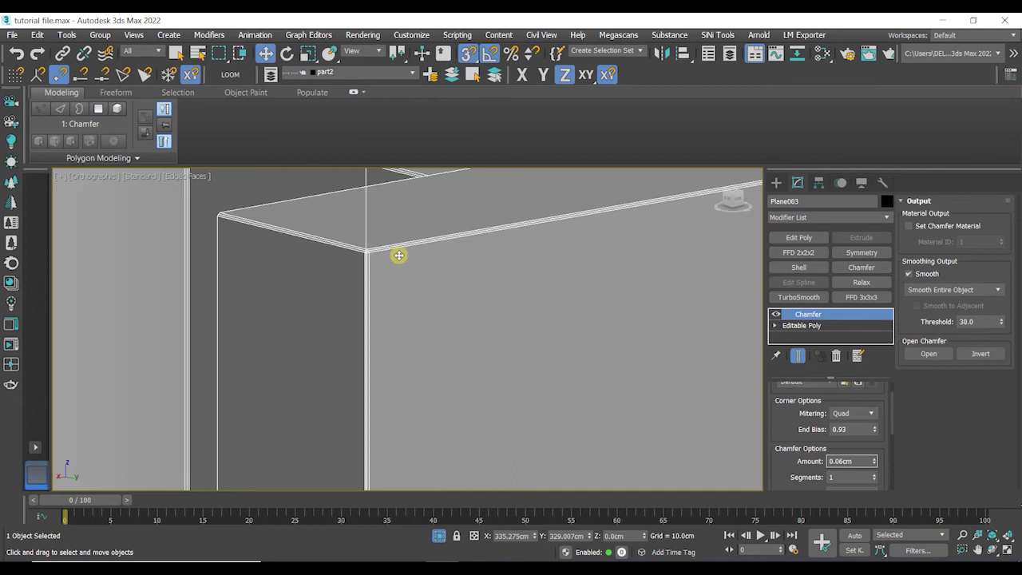
scroll(400, 254, up, 4)
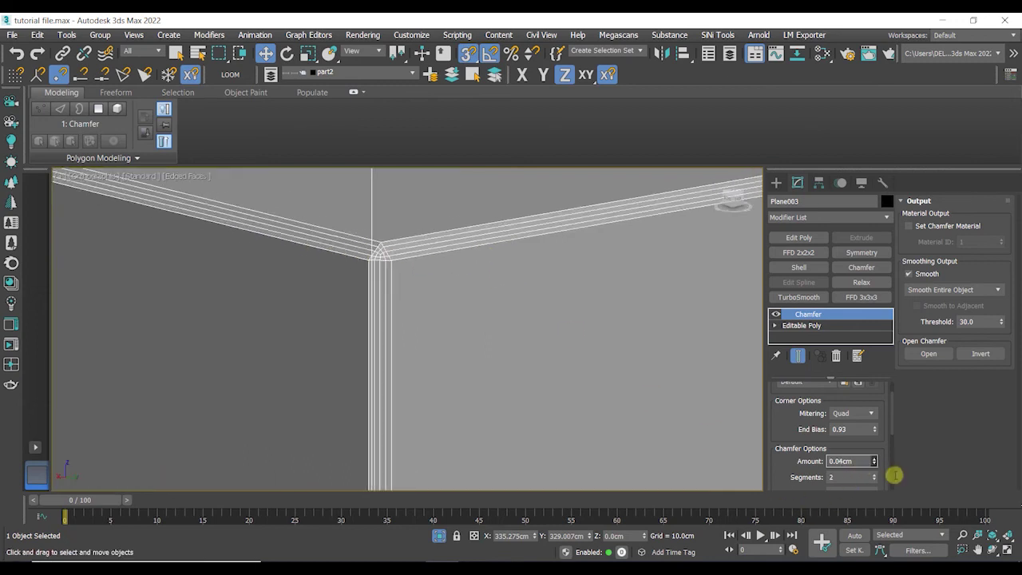
drag(892, 474, 894, 475)
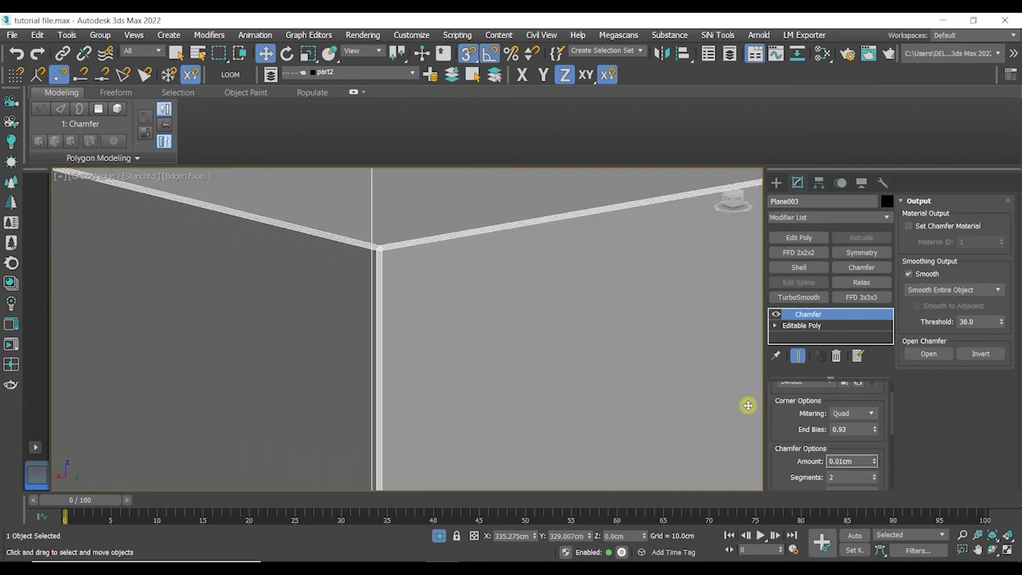
scroll(559, 370, down, 6)
middle_drag(589, 370, 497, 297)
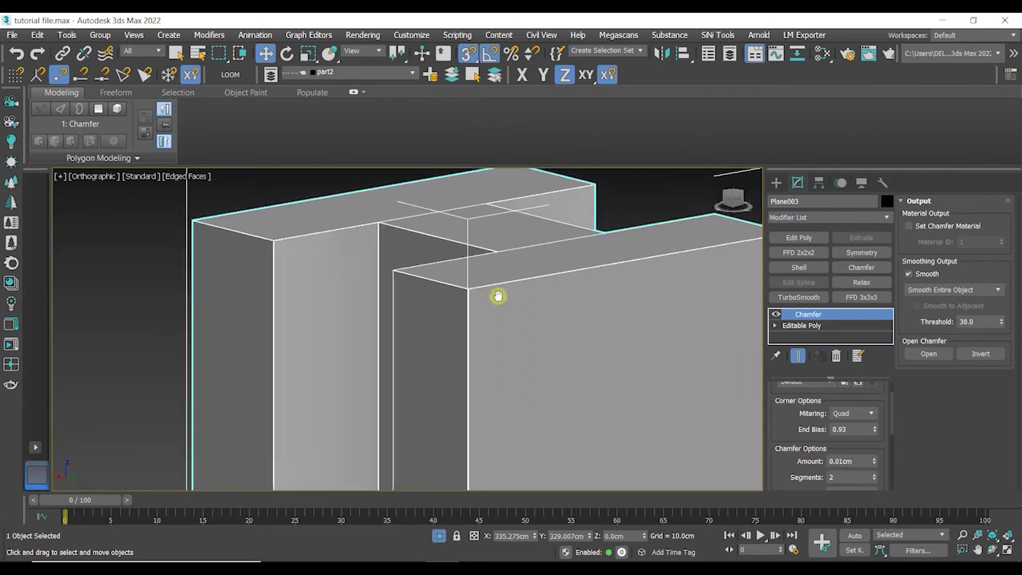
scroll(497, 296, down, 5)
Exit isolation and show the column on the floor plan in the Top view
click(677, 302)
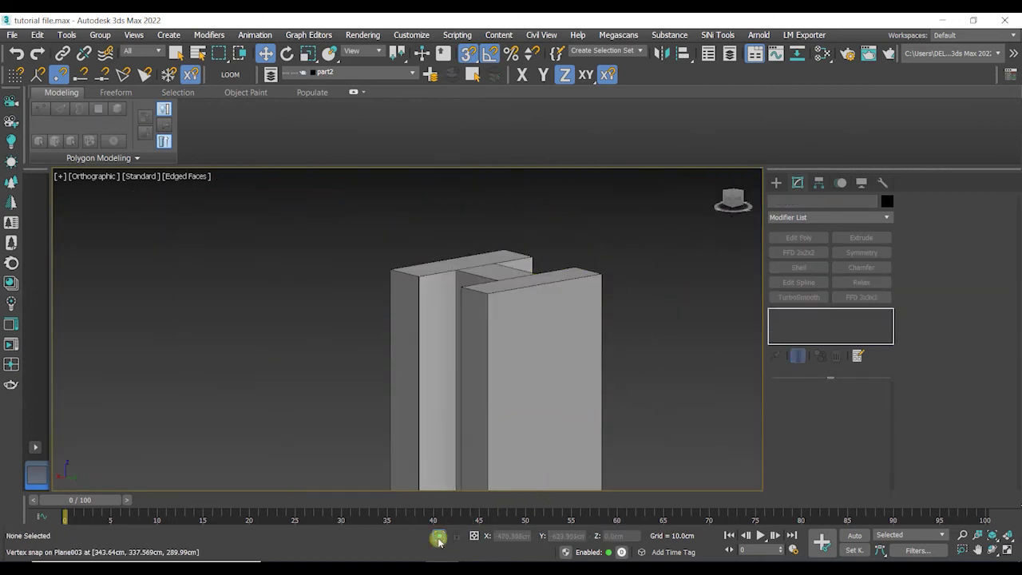
scroll(487, 347, down, 10)
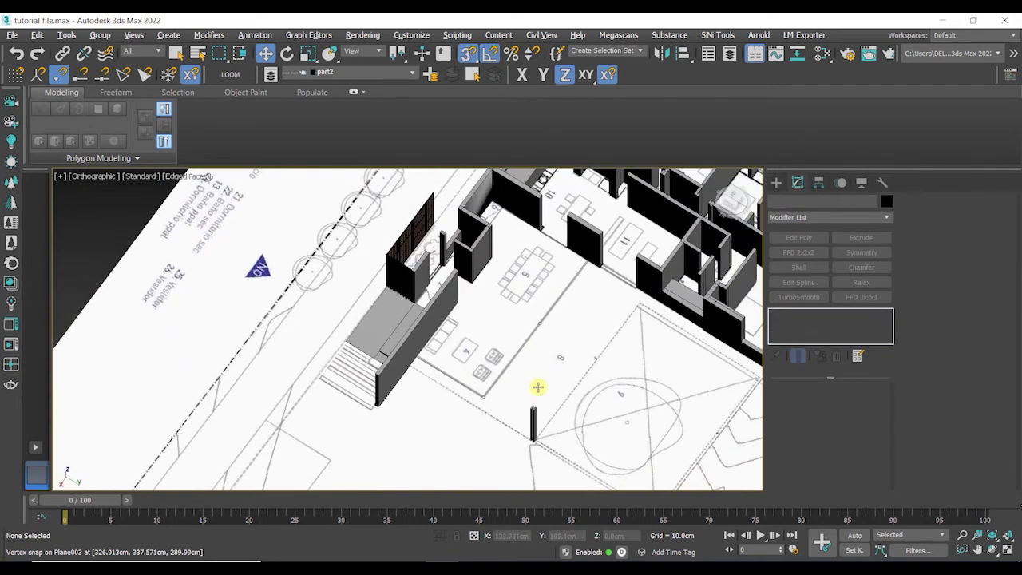
alt+middle_drag(538, 387, 554, 388)
key(t)
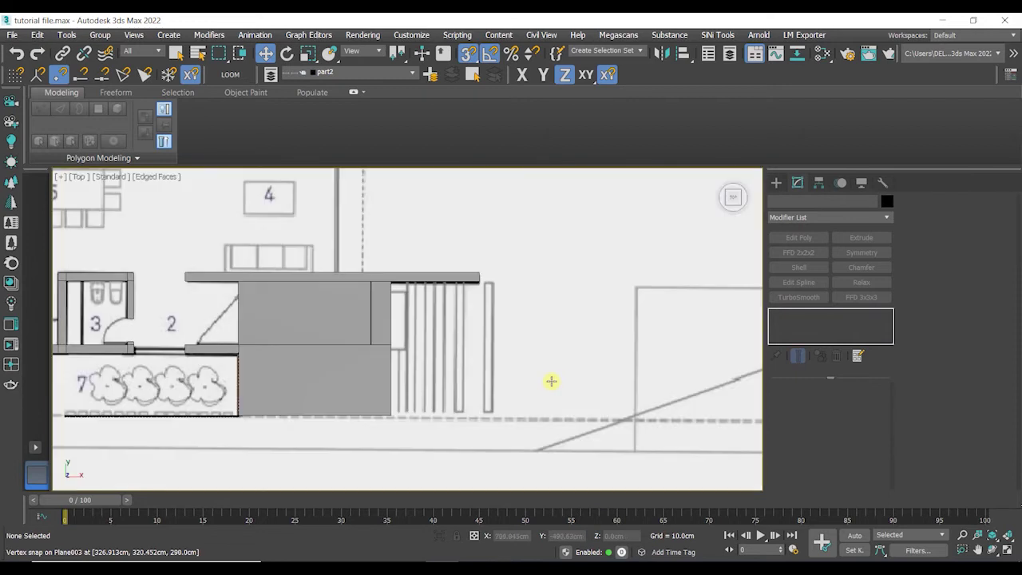
key(z)
scroll(417, 294, up, 8)
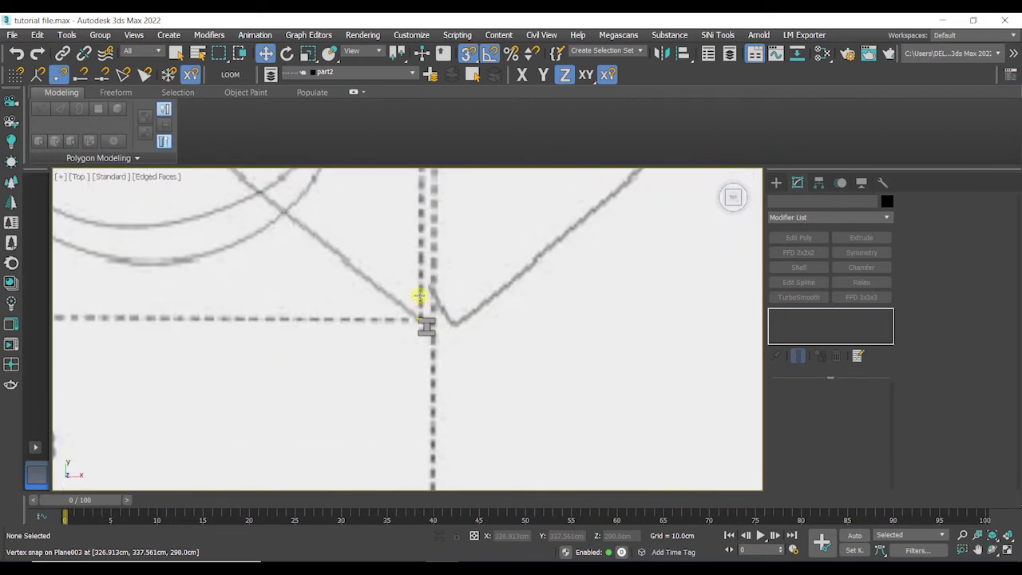
Add an Edit Poly modifier above the column's Chamfer and switch to element selection
click(428, 329)
scroll(470, 267, down, 5)
scroll(431, 287, up, 4)
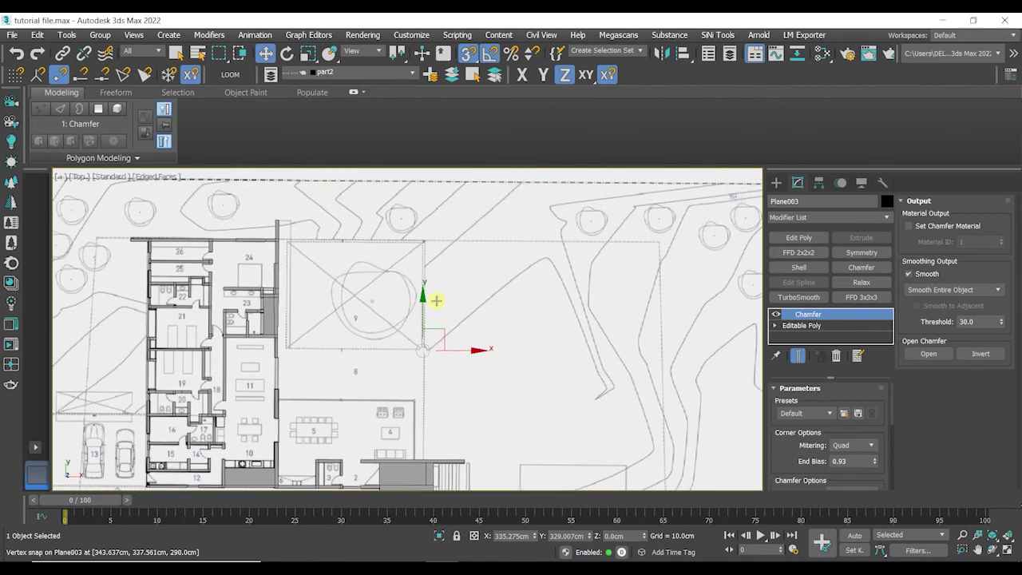
middle_drag(434, 268, 445, 293)
click(791, 238)
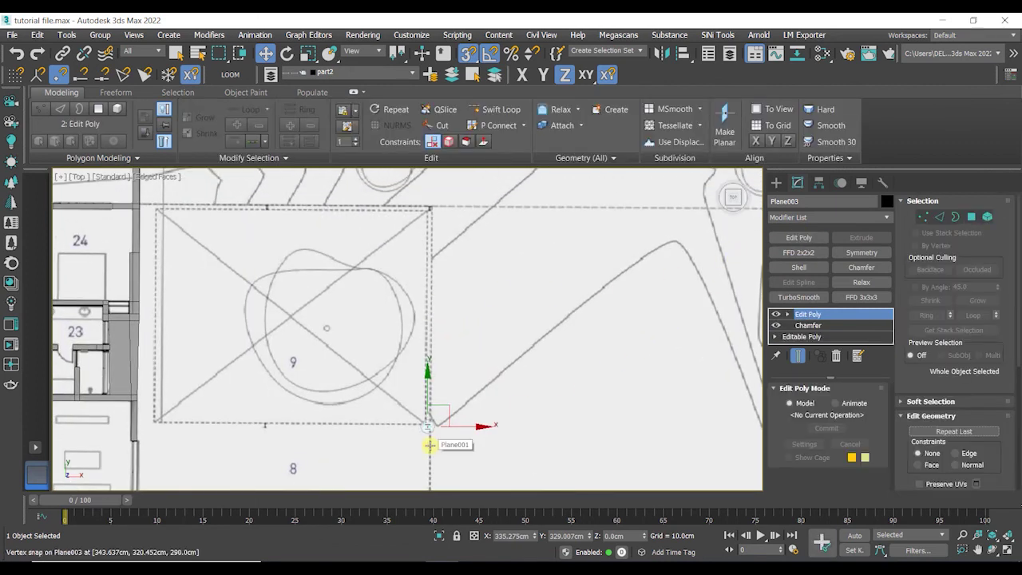
key(5)
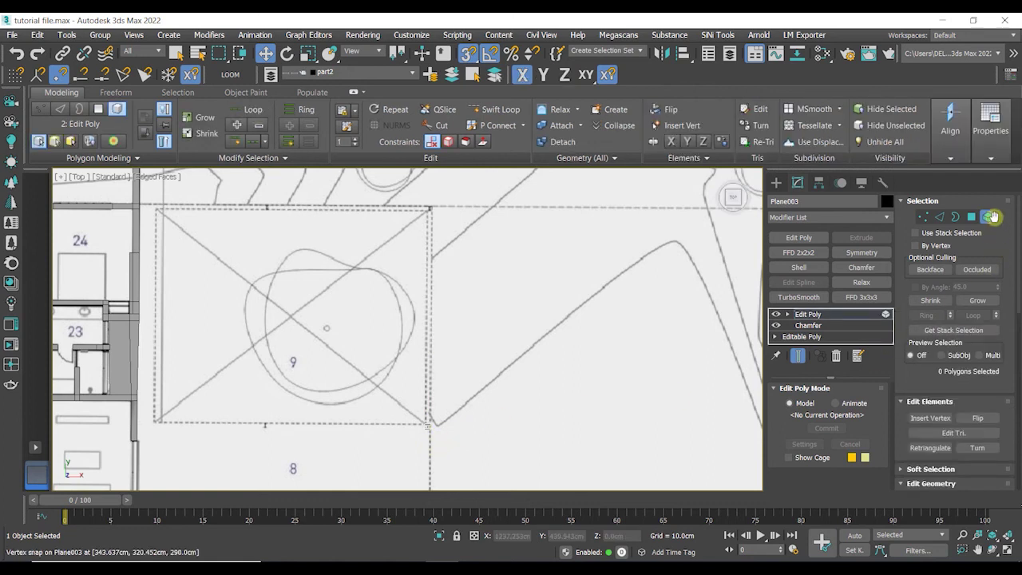
Clone the column as an element along Y to the adjacent outer corner of area 9, at Y about 935.7 cm
alt+middle_drag(511, 359, 421, 397)
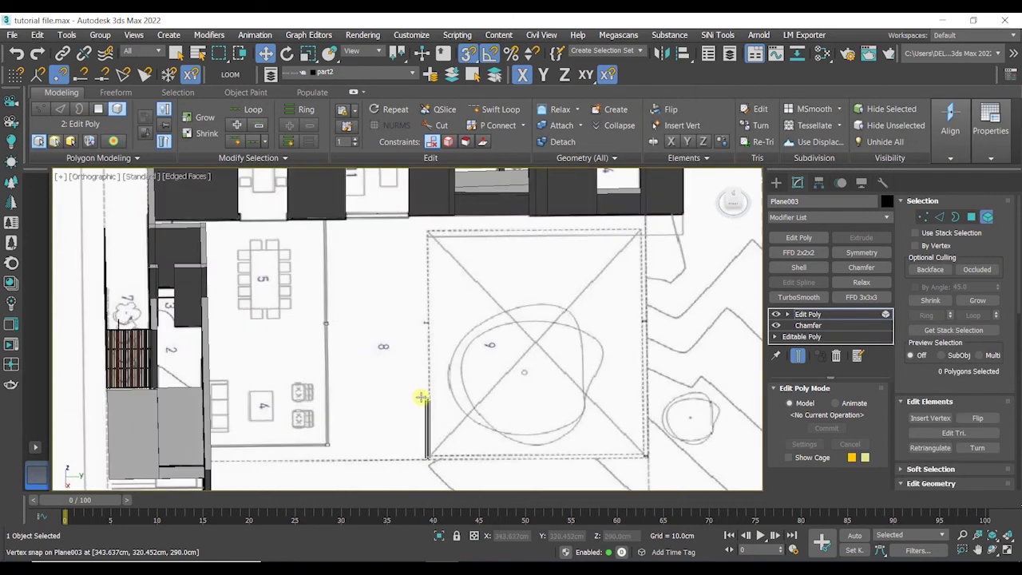
click(429, 404)
middle_drag(494, 418, 370, 387)
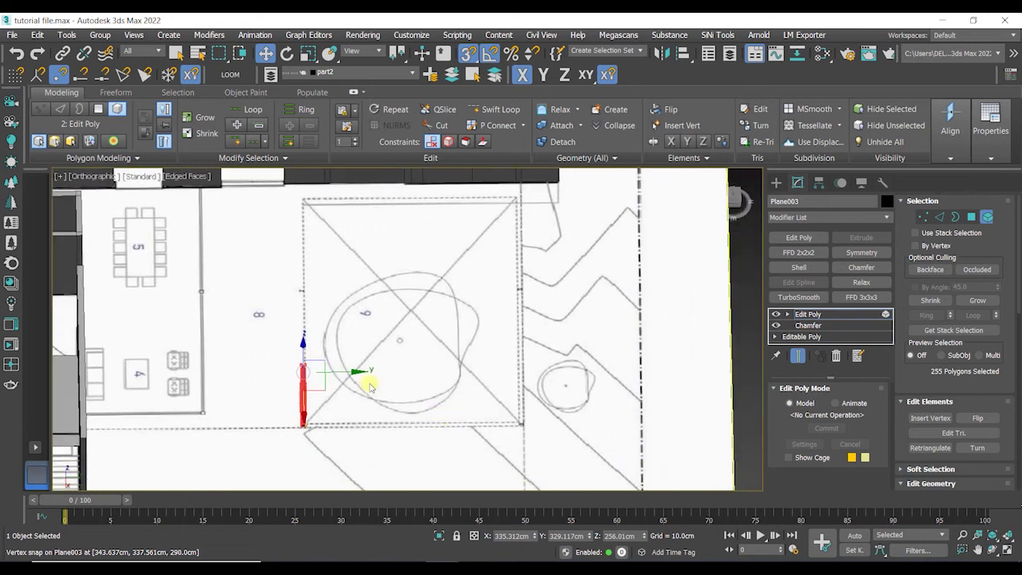
drag(349, 372, 521, 408)
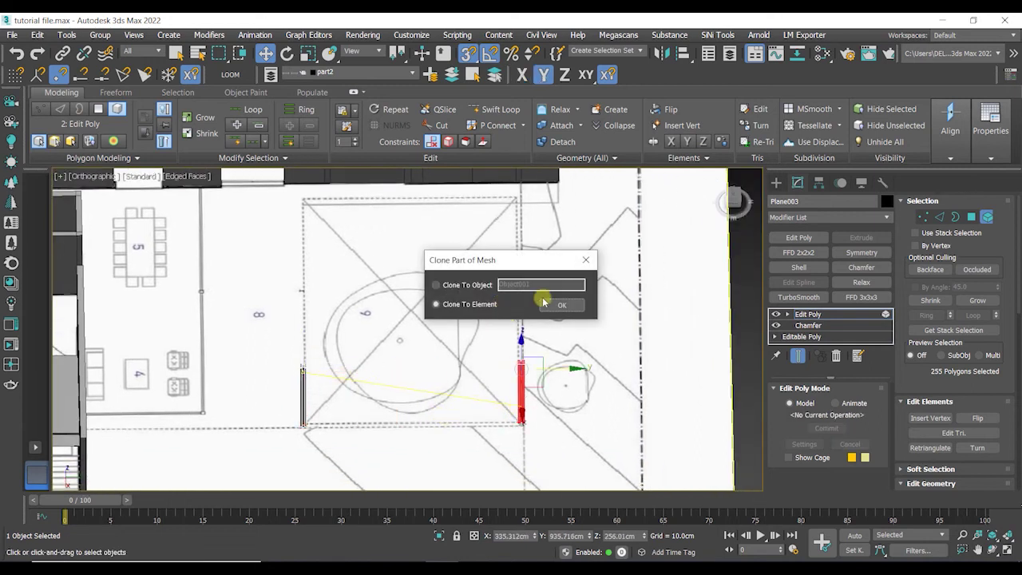
click(556, 304)
key(t)
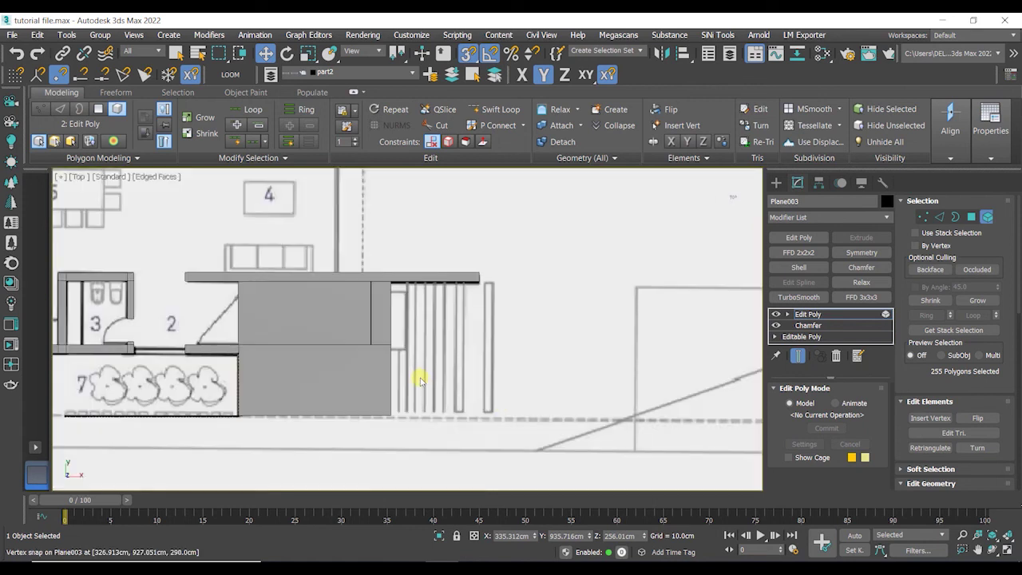
Fine-tune the cloned column's position along Y at the outer corner of area 9, to Y about 935.55 cm
key(z)
scroll(418, 356, down, 8)
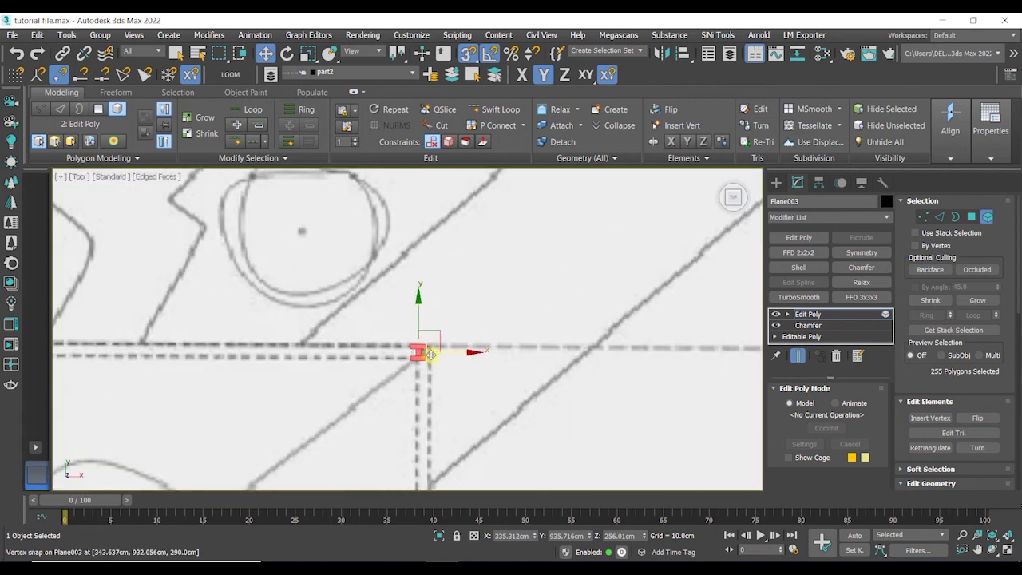
scroll(430, 355, up, 3)
mouse_move(406, 341)
mouse_down()
mouse_move(406, 297)
mouse_move(406, 352)
mouse_up()
Clone the corner column as an element along X by about -448.2 cm, placing it midway along area 9's upper edge
scroll(308, 354, down, 4)
scroll(382, 348, down, 4)
middle_drag(301, 354, 549, 352)
drag(633, 354, 472, 356)
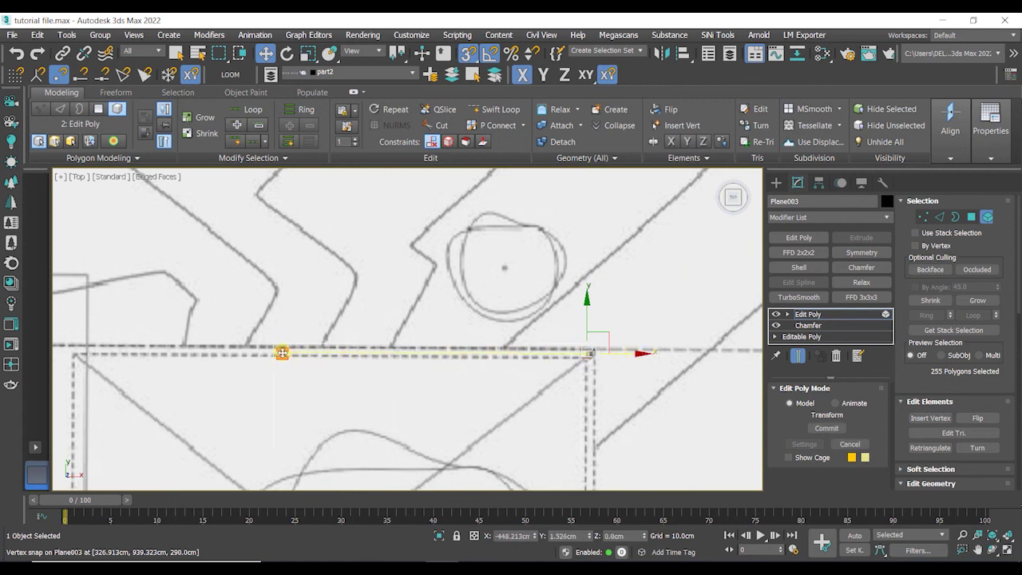
shift+drag(282, 353, 282, 353)
click(544, 308)
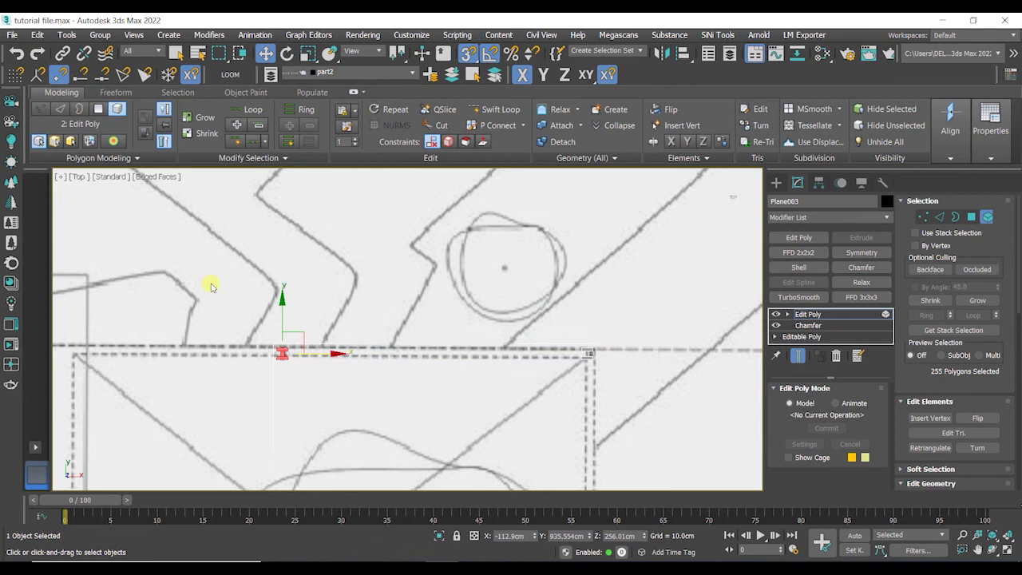
Adjust both columns on area 9's upper edge along Y and clone a matching middle column as an element onto its lower edge
drag(680, 428, 679, 427)
drag(586, 297, 586, 332)
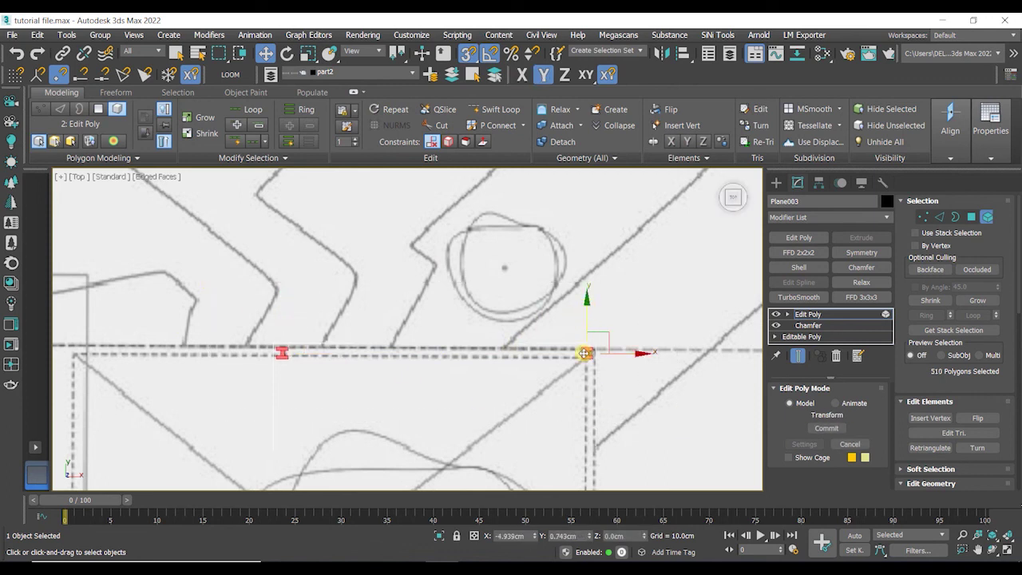
scroll(354, 292, down, 5)
middle_drag(354, 292, 411, 261)
scroll(458, 438, up, 5)
mouse_move(546, 389)
mouse_down()
mouse_move(600, 439)
mouse_move(534, 414)
mouse_move(150, 380)
mouse_up()
click(564, 304)
Leave element selection, inspect the columns around area 9 with the house walls in the Perspective view, and deselect everything
scroll(285, 349, down, 4)
mouse_move(285, 349)
middle_down()
mouse_move(463, 361)
mouse_move(497, 383)
mouse_move(487, 420)
mouse_move(484, 409)
middle_up()
key(4)
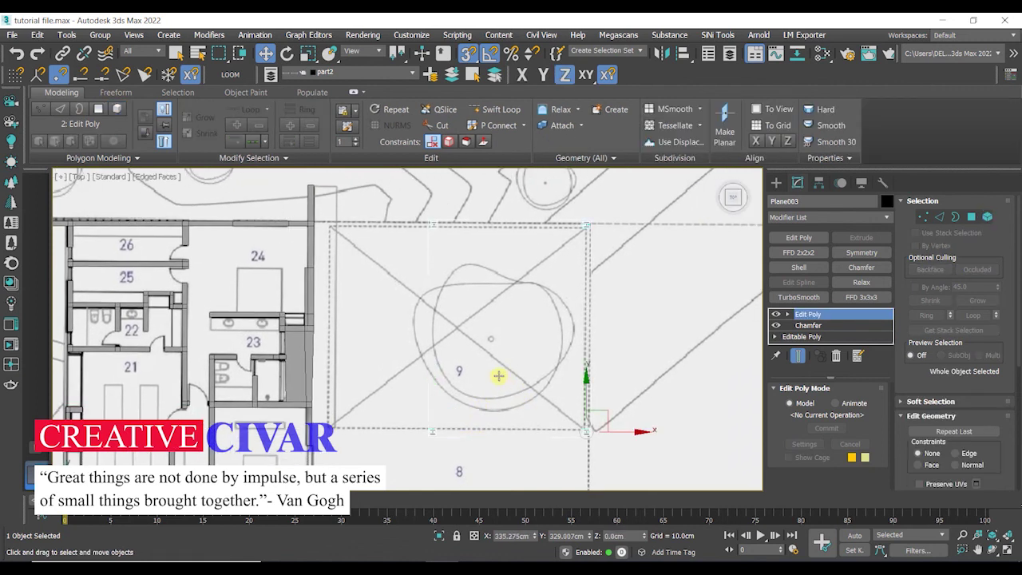
key(p)
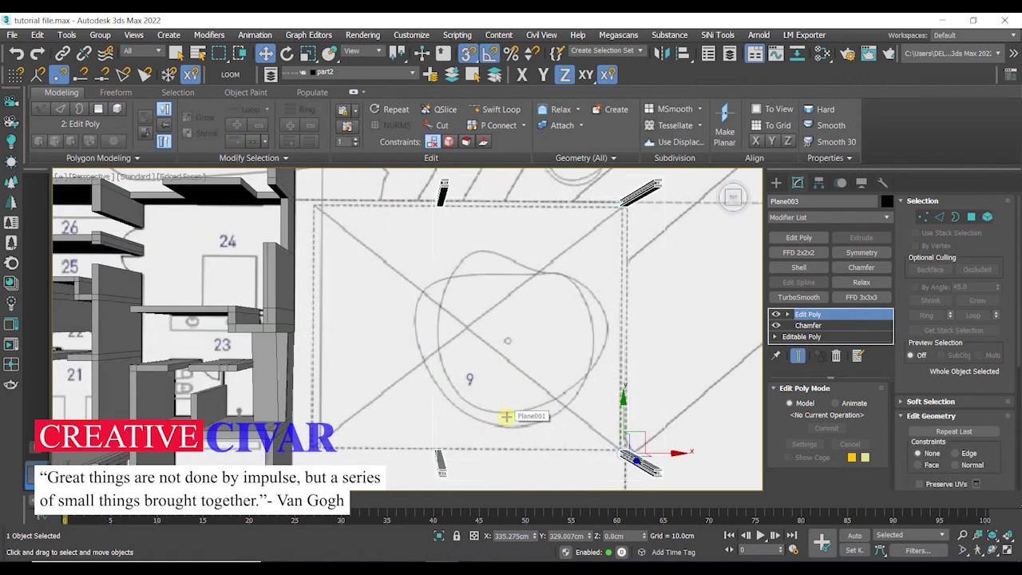
alt+middle_drag(494, 438, 445, 394)
scroll(390, 382, down, 4)
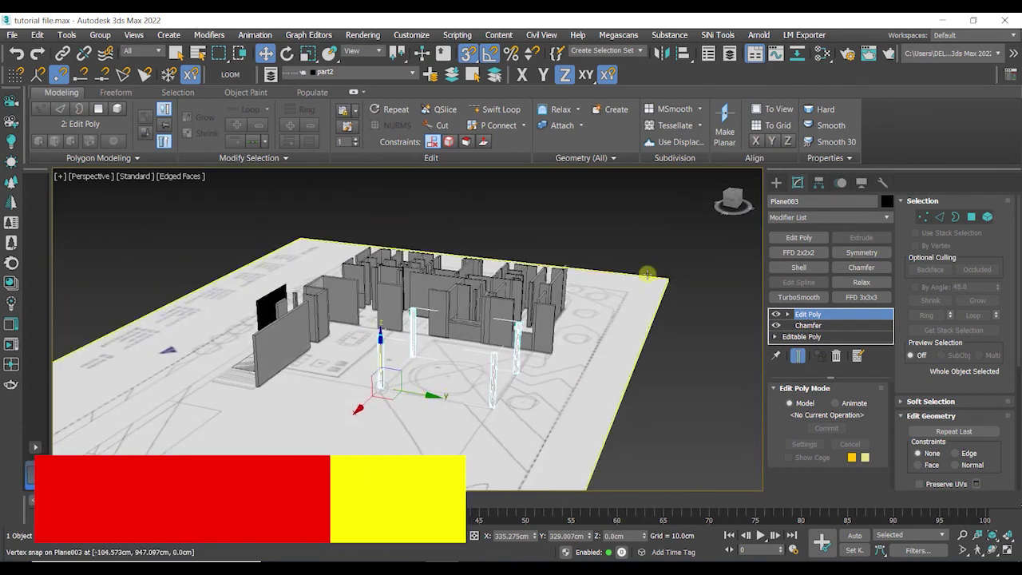
click(639, 231)
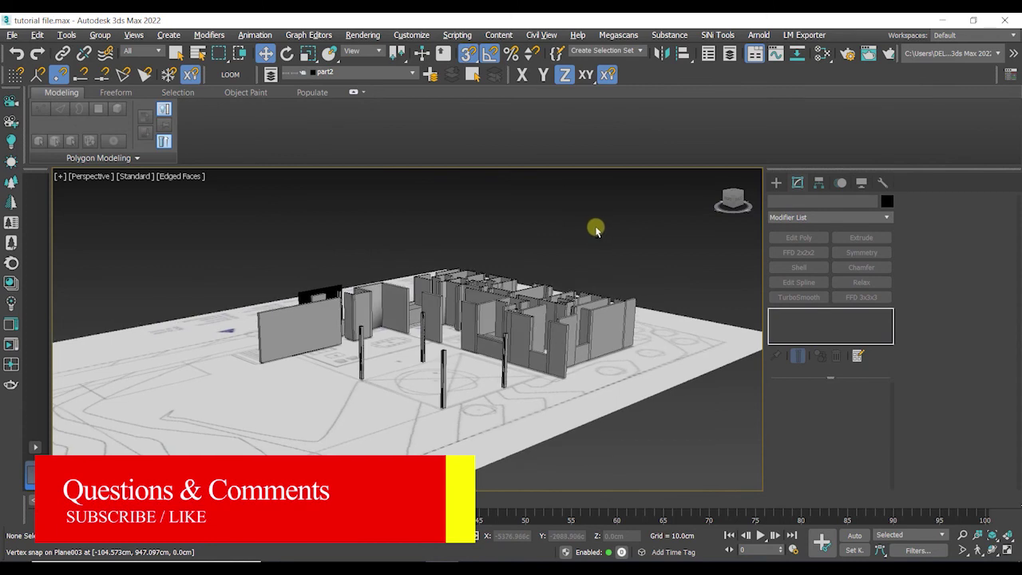